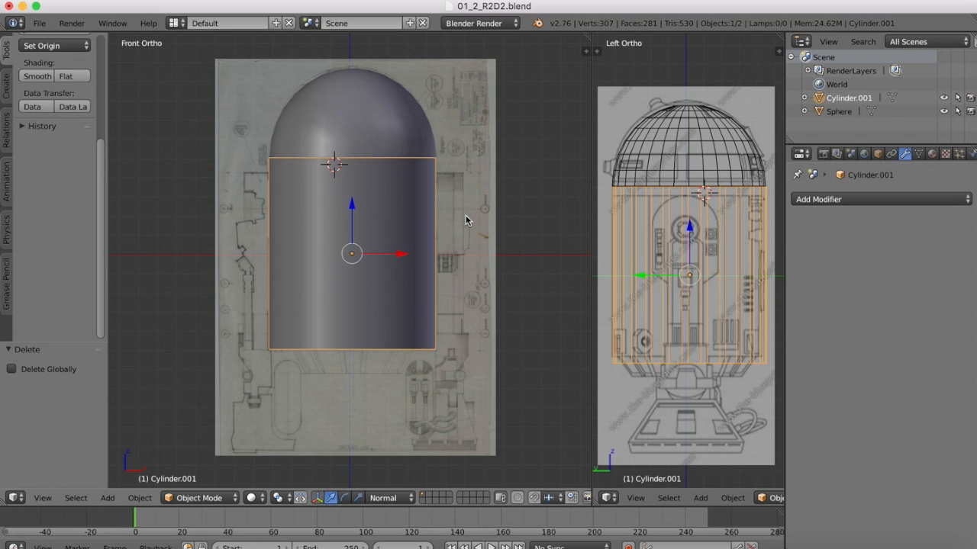
- Preview the front viewport in Material shading over the blueprint and return it to Solid shading
click(52, 500)
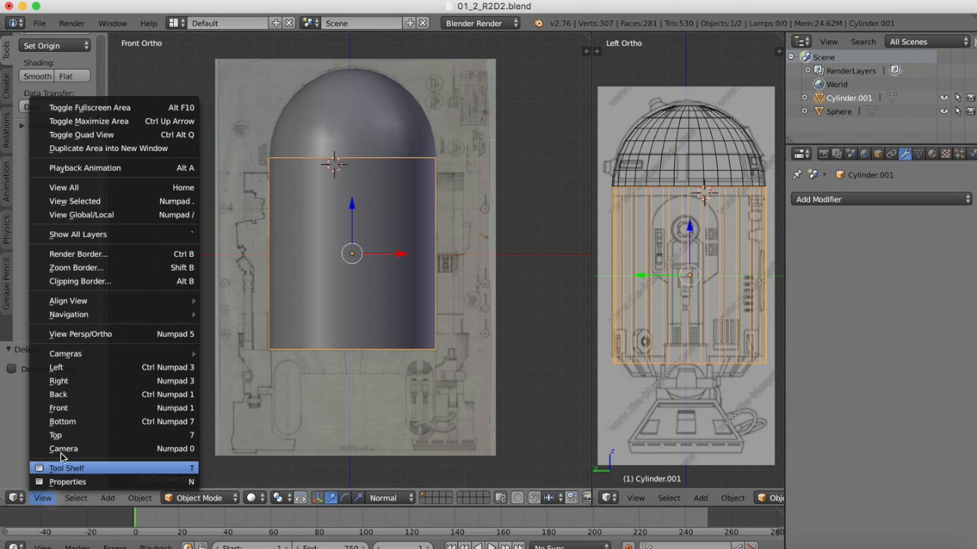
click(66, 409)
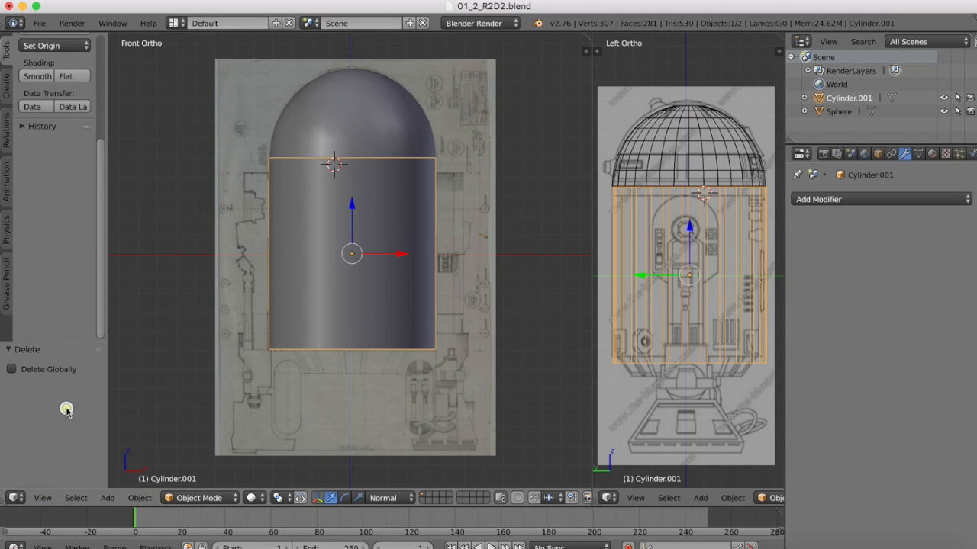
click(251, 497)
click(279, 424)
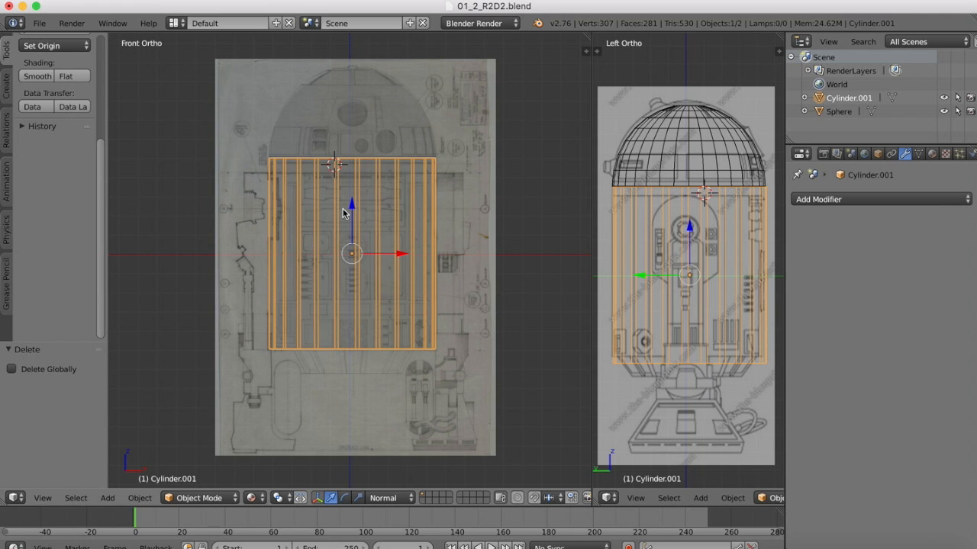
click(257, 498)
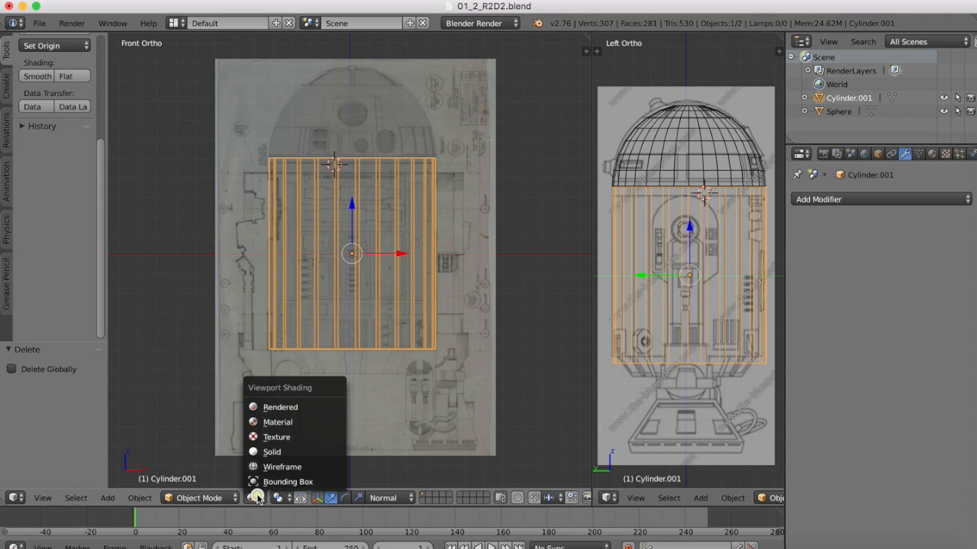
click(272, 454)
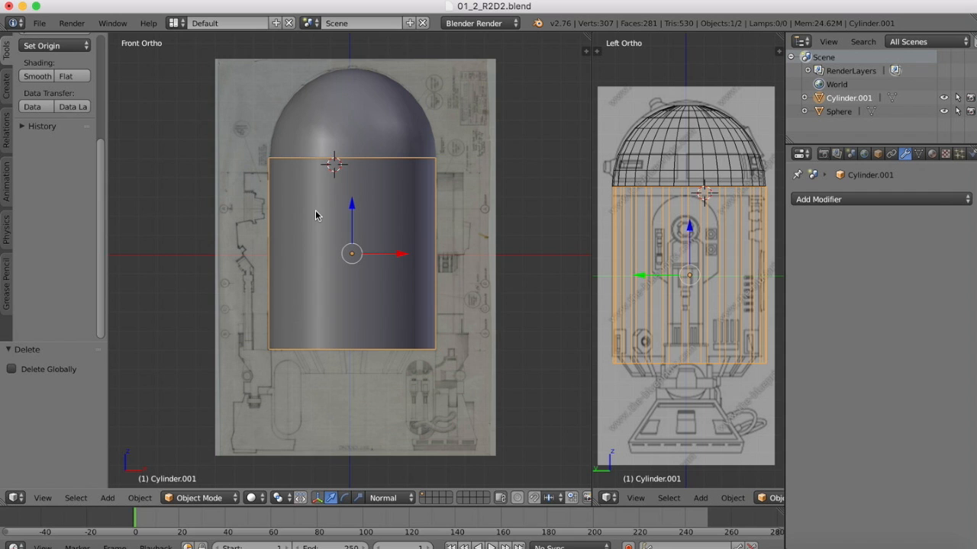
- Compare flat and smooth shading on the body cylinder in the front view, leaving it set to smooth
scroll(315, 209, up, 2)
middle_drag(315, 209, 316, 210)
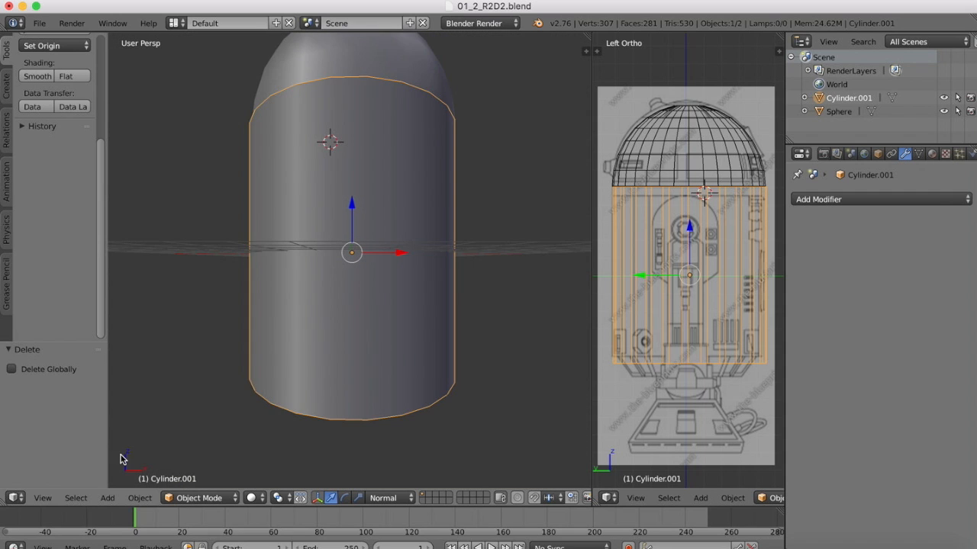
click(42, 497)
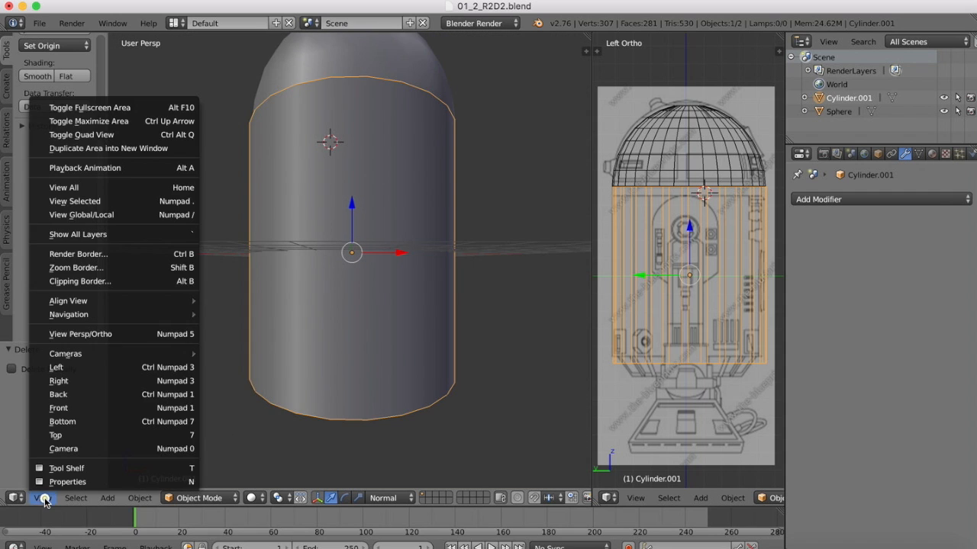
click(58, 406)
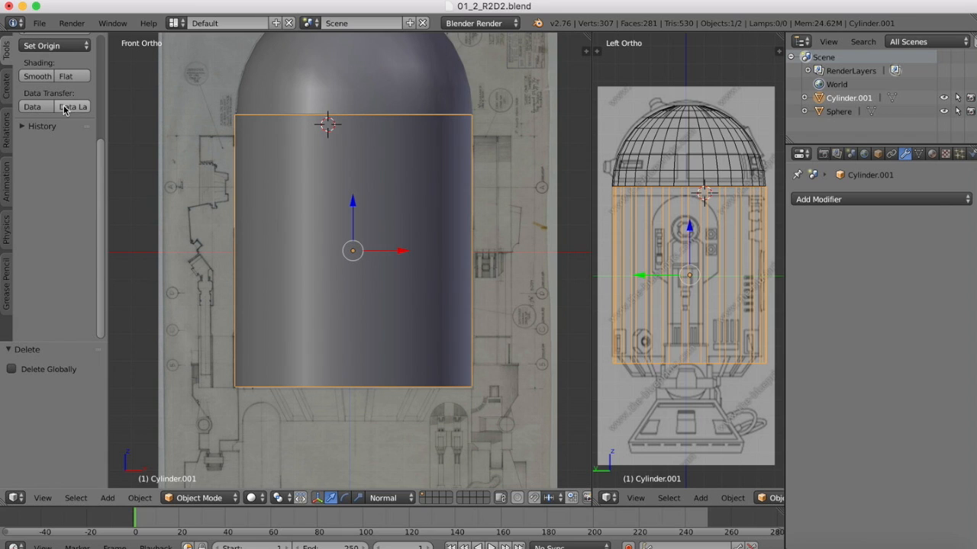
scroll(45, 115, up, 5)
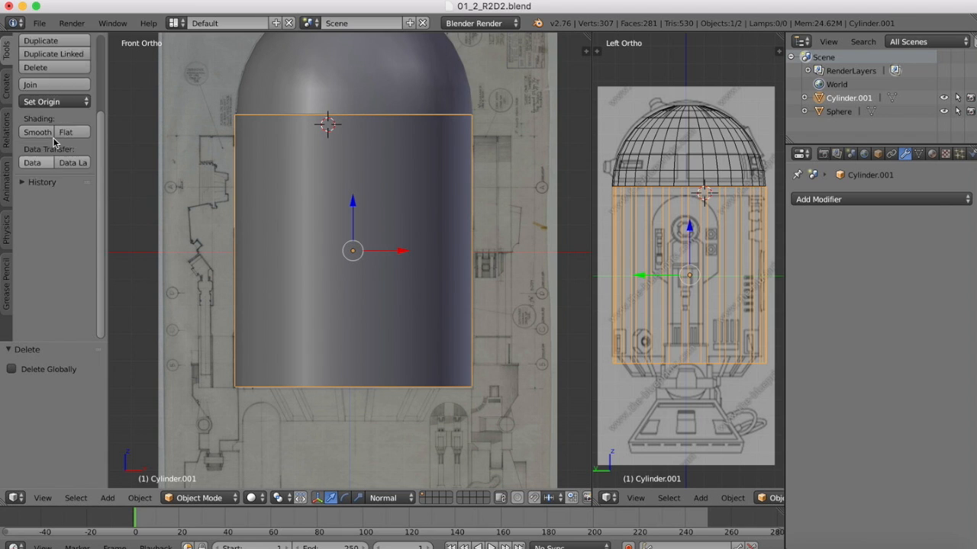
click(74, 235)
click(35, 235)
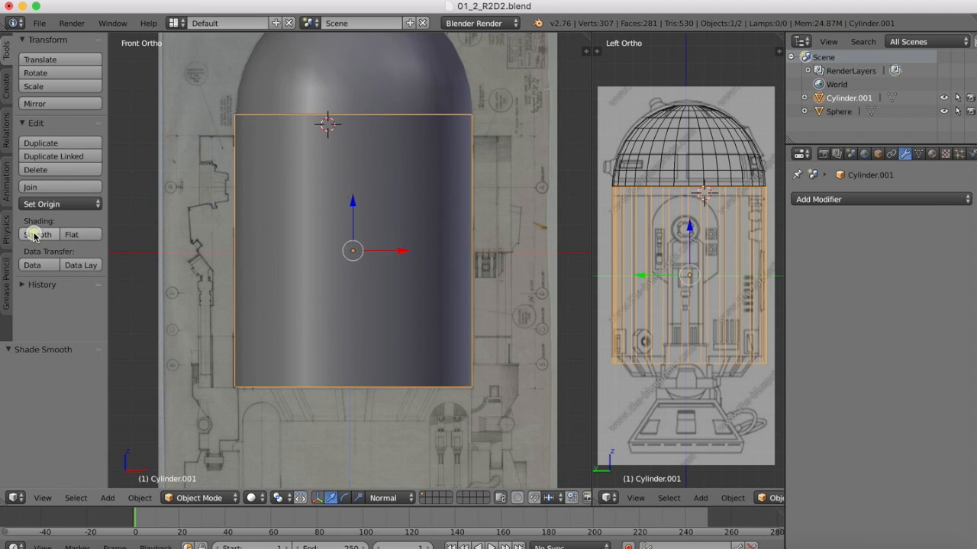
click(71, 235)
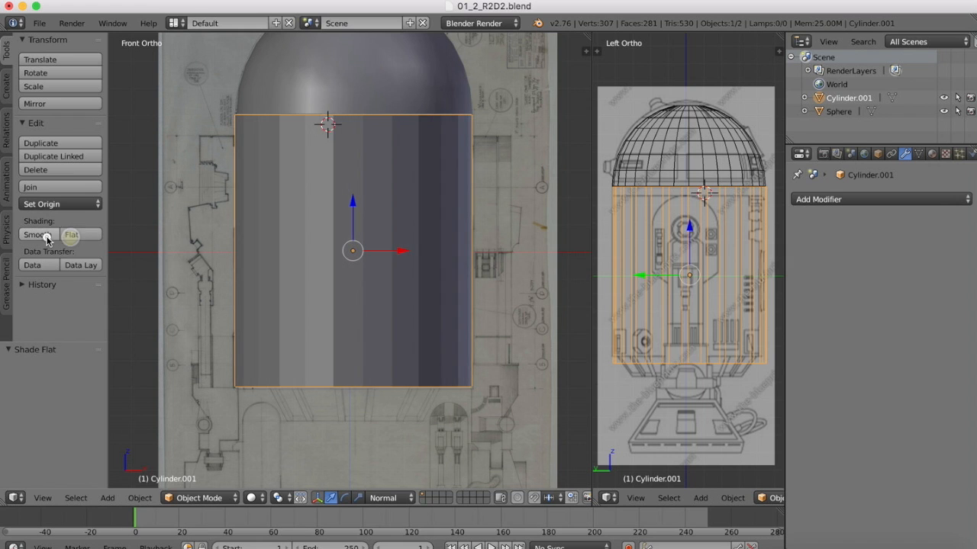
click(39, 235)
- Inspect the cylinder's smooth shading and outline from several angles and return to the front view
scroll(450, 235, up, 2)
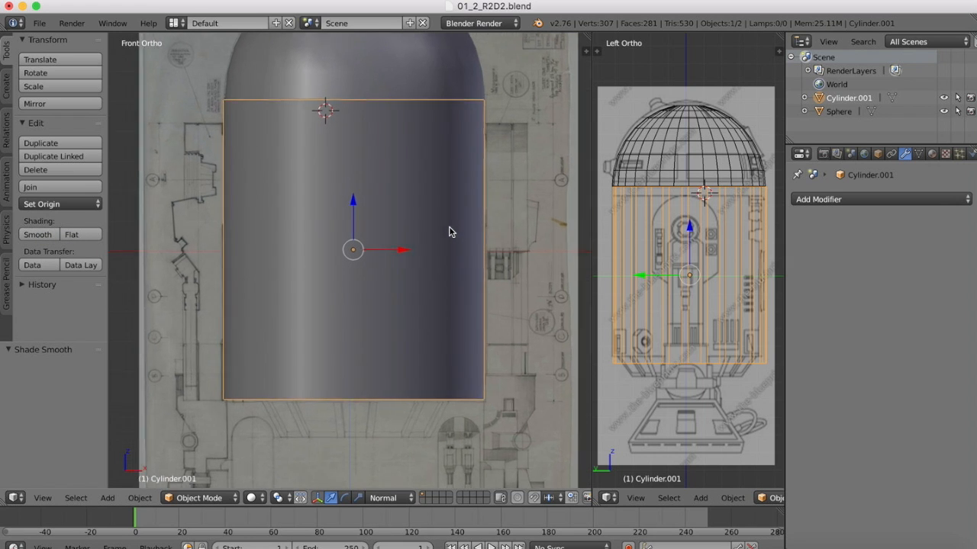
scroll(348, 191, up, 3)
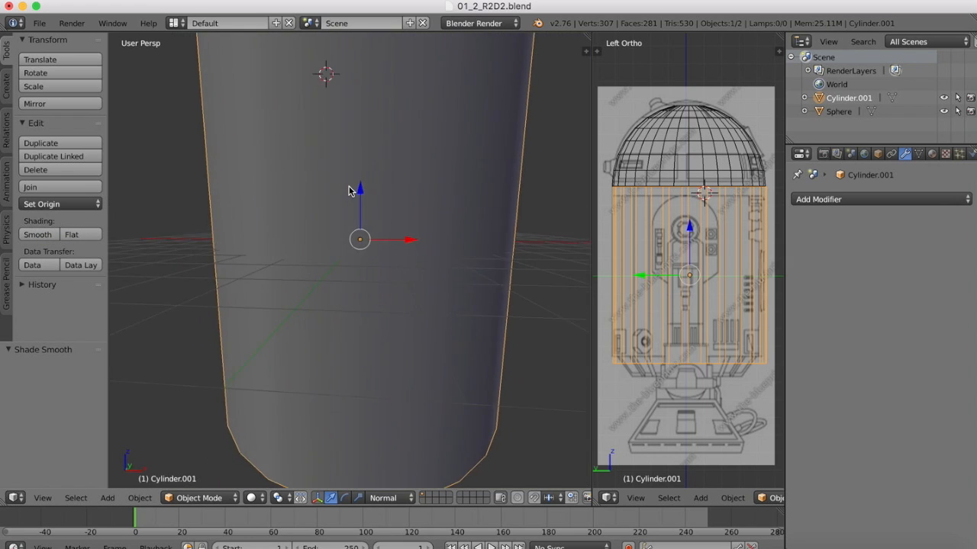
scroll(348, 193, down, 3)
scroll(346, 196, up, 2)
scroll(346, 193, up, 2)
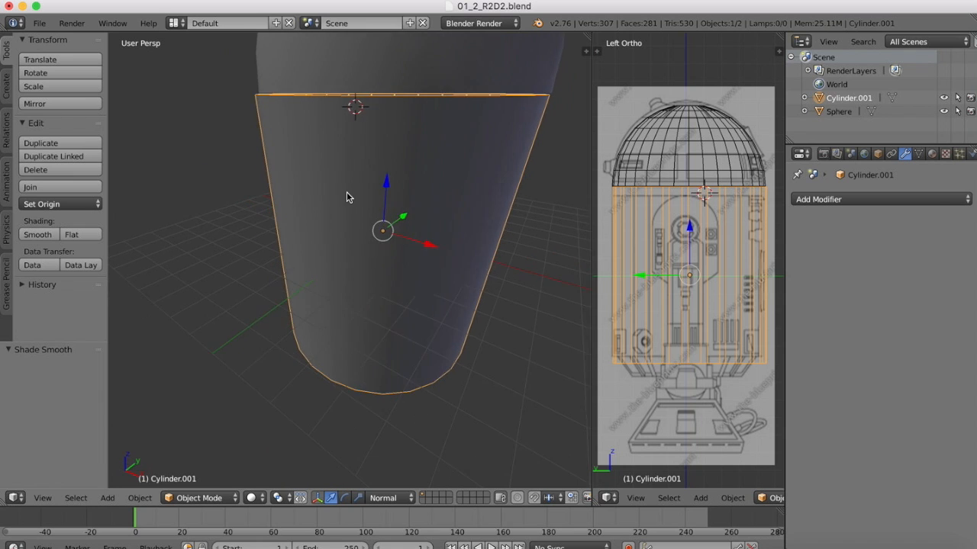
scroll(347, 192, down, 3)
scroll(381, 150, left, 3)
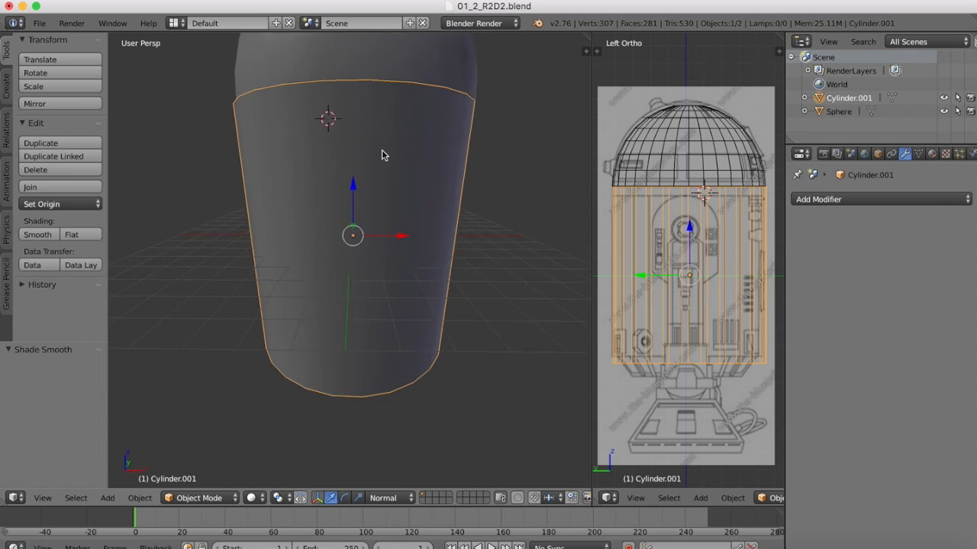
scroll(382, 149, right, 1)
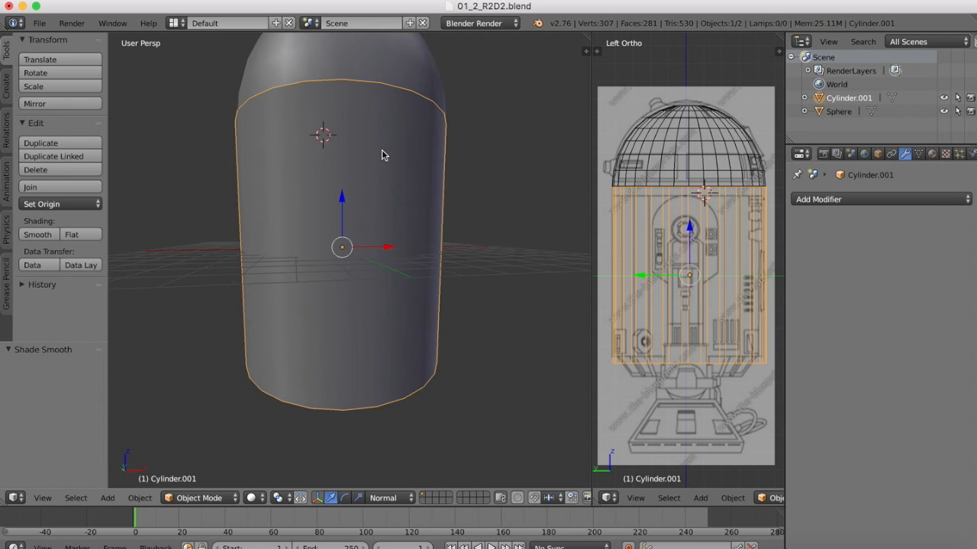
click(195, 498)
click(43, 498)
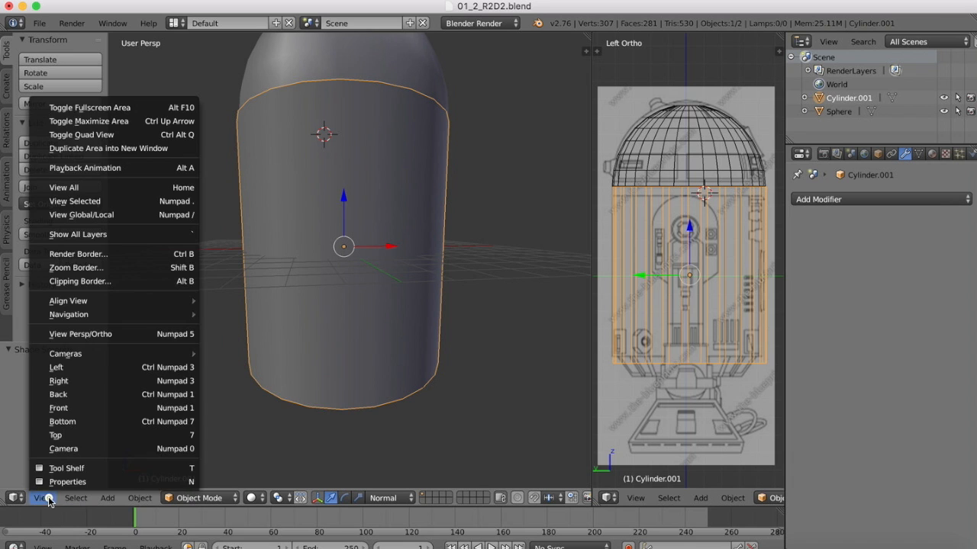
click(73, 409)
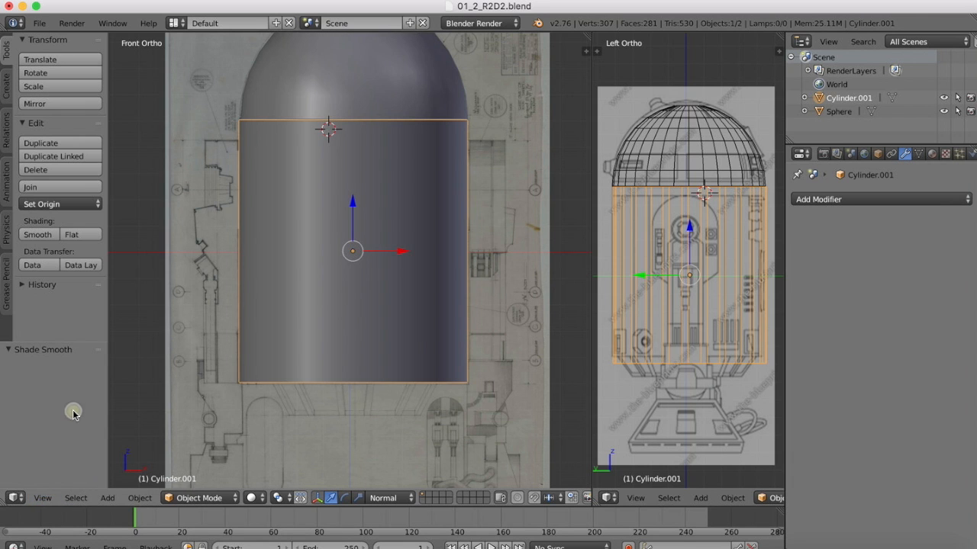
- Add a Catmull-Clark Subdivision Surface modifier to the body cylinder, set its viewport subdivisions to 2, and apply it
click(865, 201)
click(865, 200)
click(817, 201)
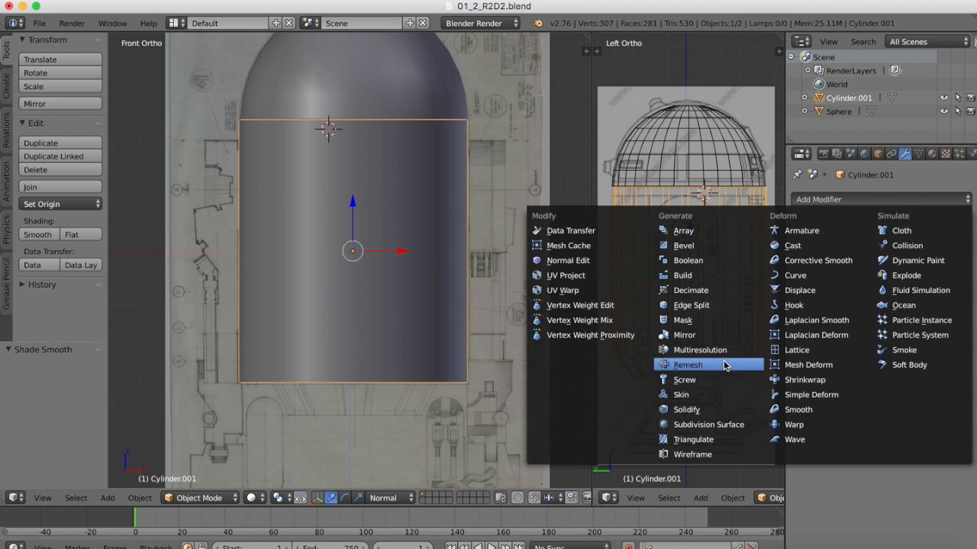
click(708, 424)
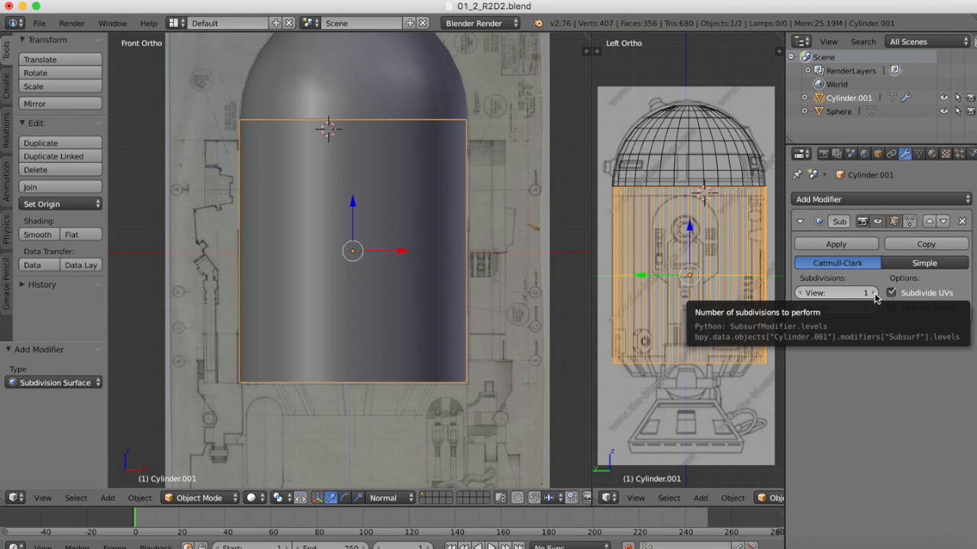
click(875, 294)
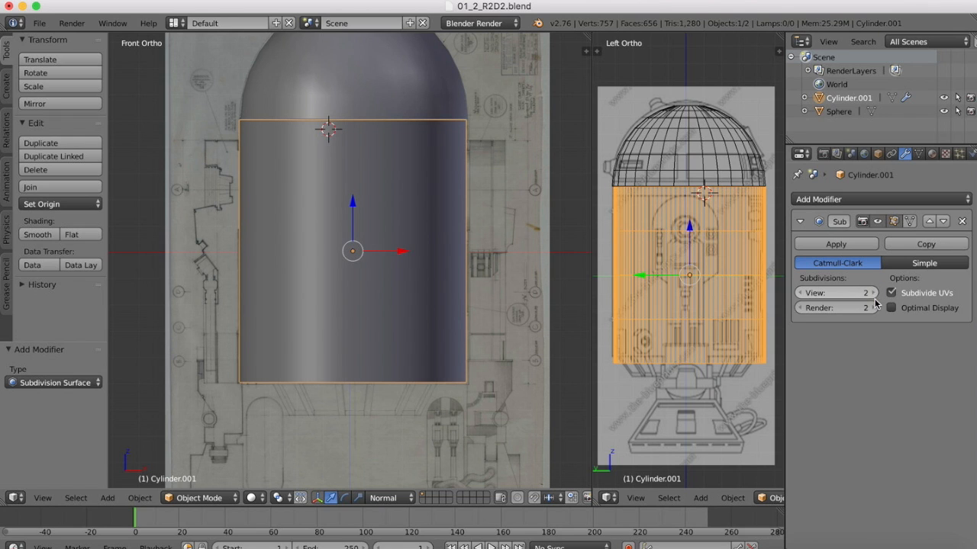
click(839, 263)
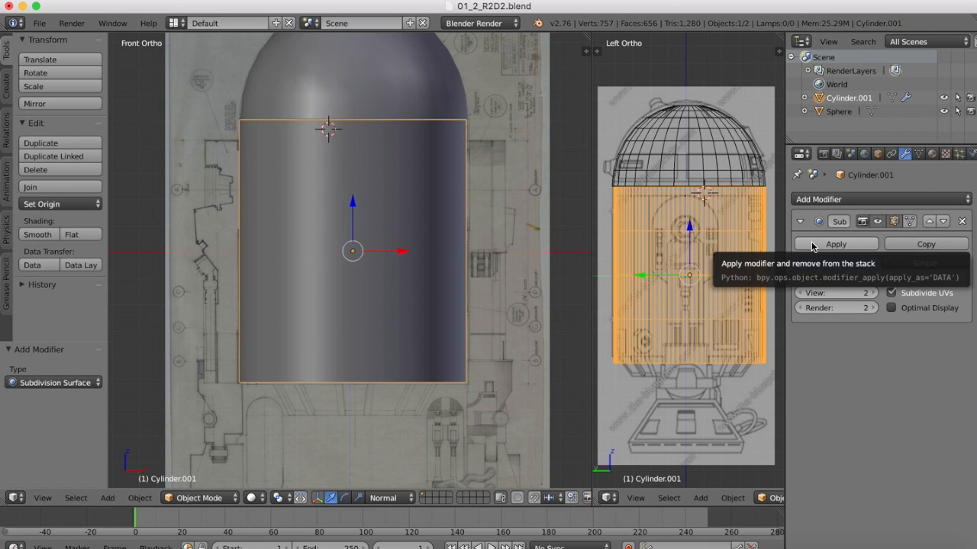
click(814, 245)
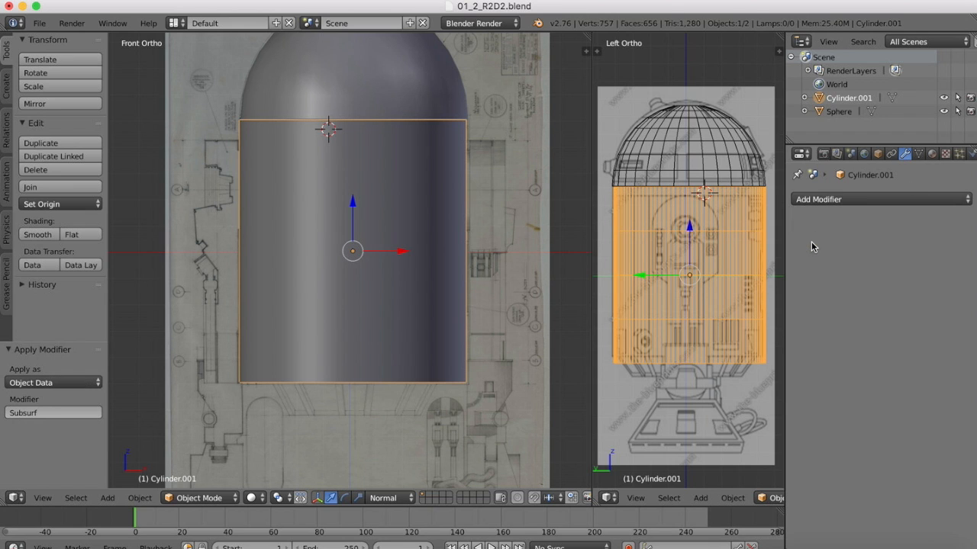
- Add a Subdivision Surface modifier to the dome sphere with 2 viewport subdivisions and apply it
right_click(374, 68)
click(831, 199)
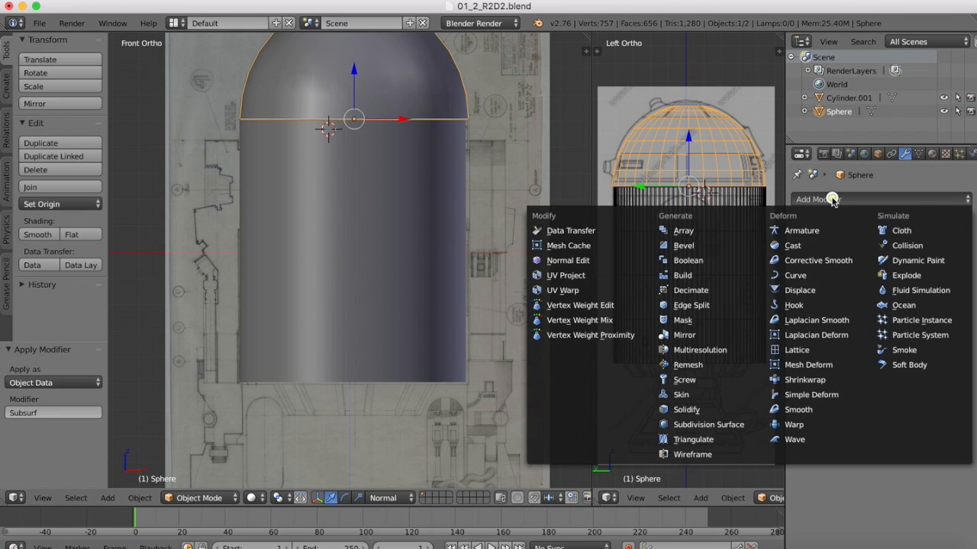
click(703, 424)
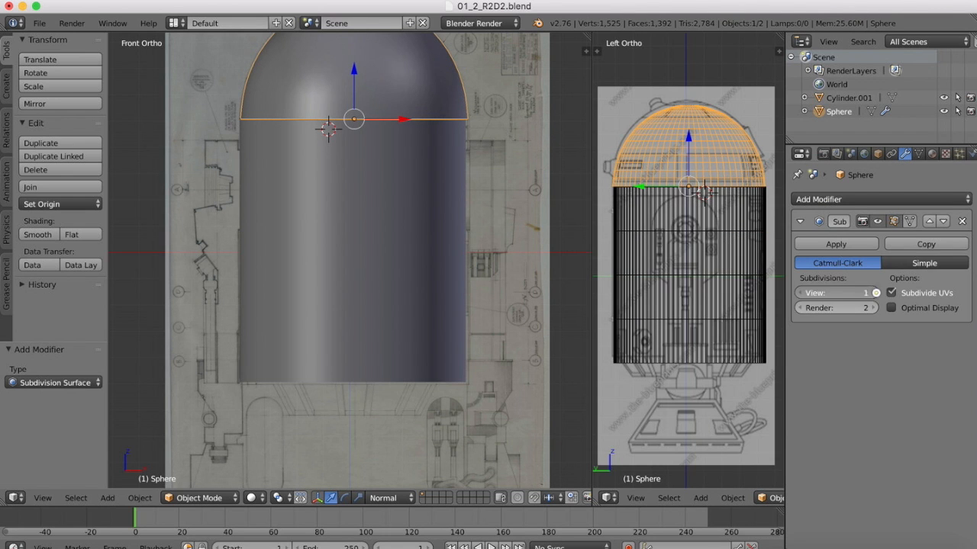
click(832, 244)
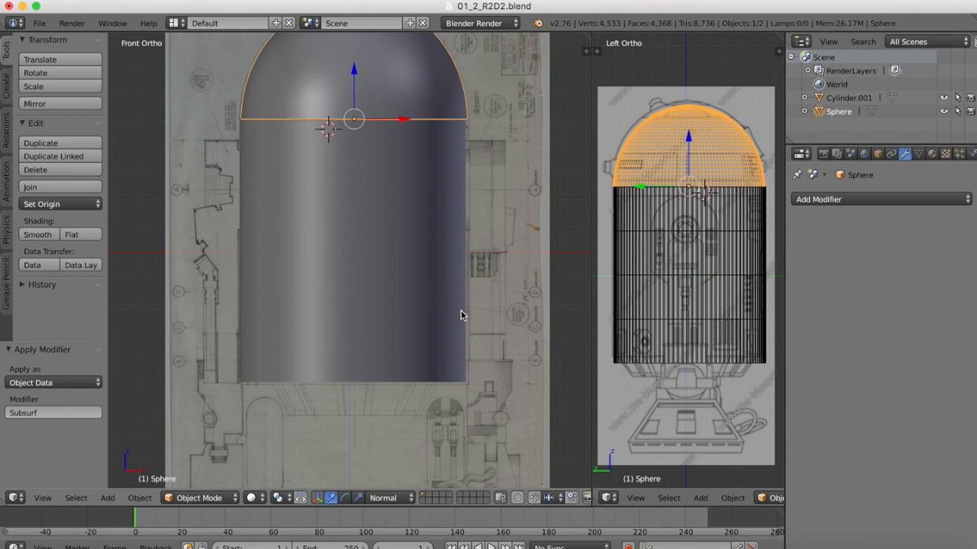
- Duplicate the body cylinder in place and hide the original, keeping the copy visible
right_click(416, 257)
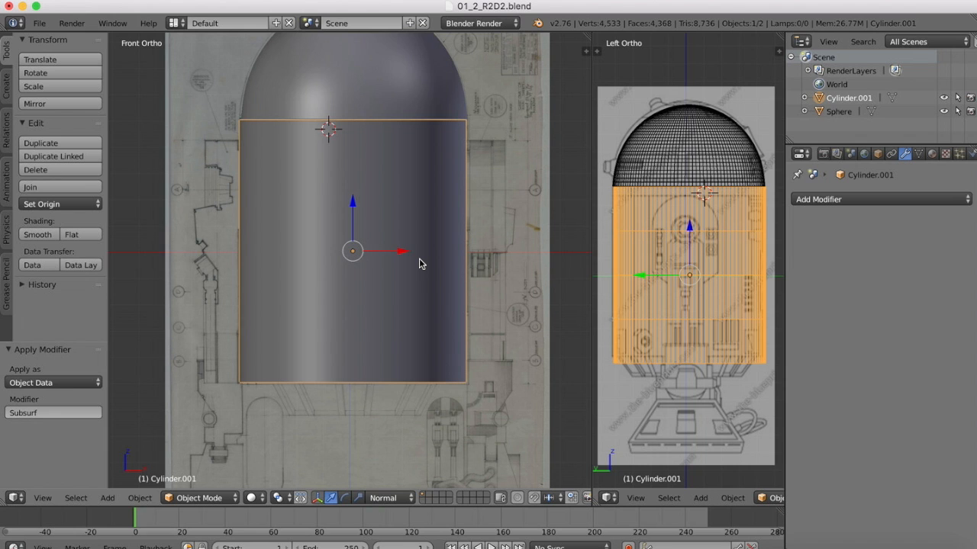
key(shift+d)
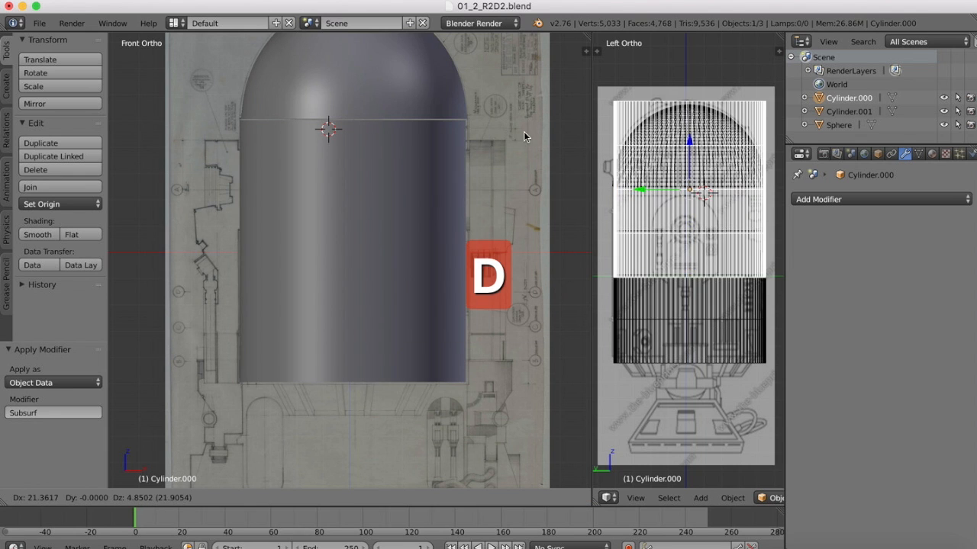
right_click(468, 156)
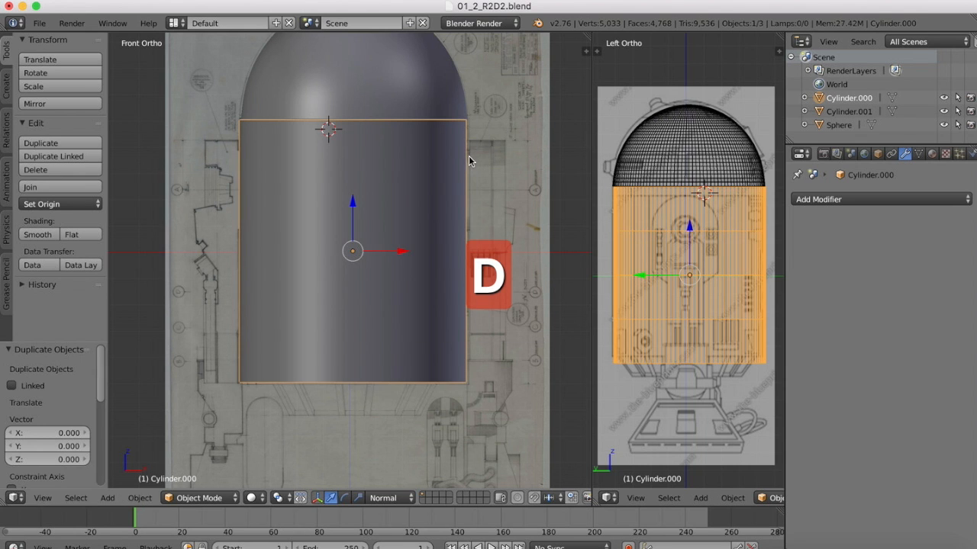
click(943, 112)
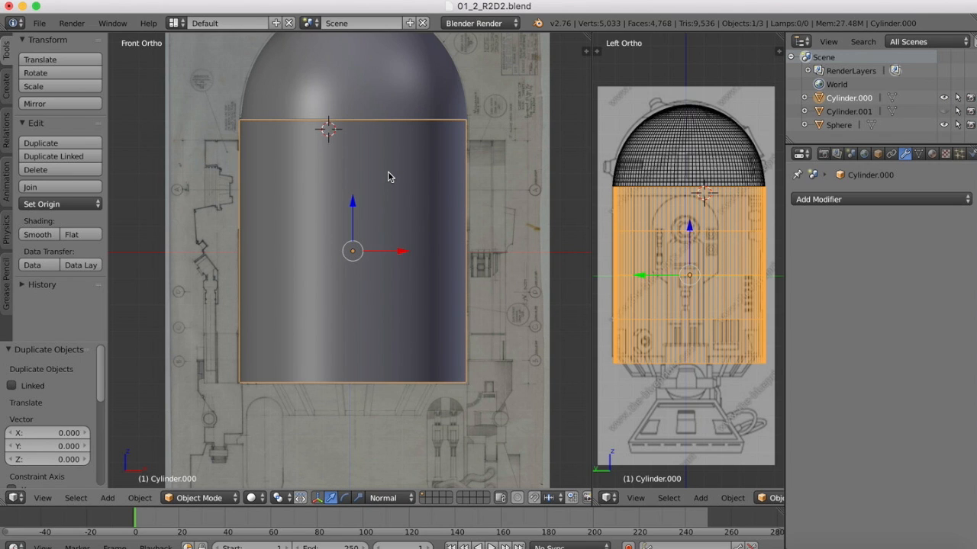
click(944, 99)
click(944, 98)
- Display the duplicated cylinder in Material shading over the blueprint and enter Edit Mode on it
right_click(301, 208)
click(251, 497)
click(279, 426)
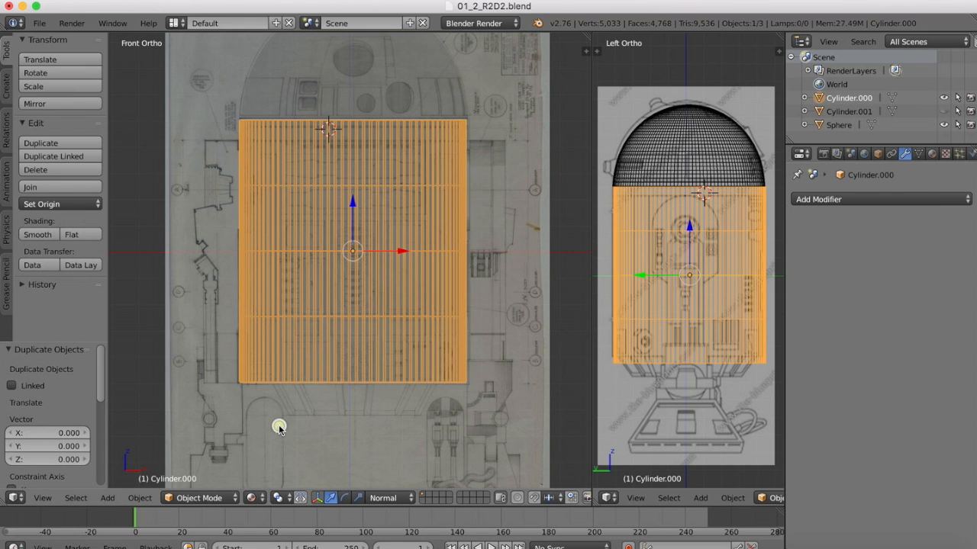
click(199, 497)
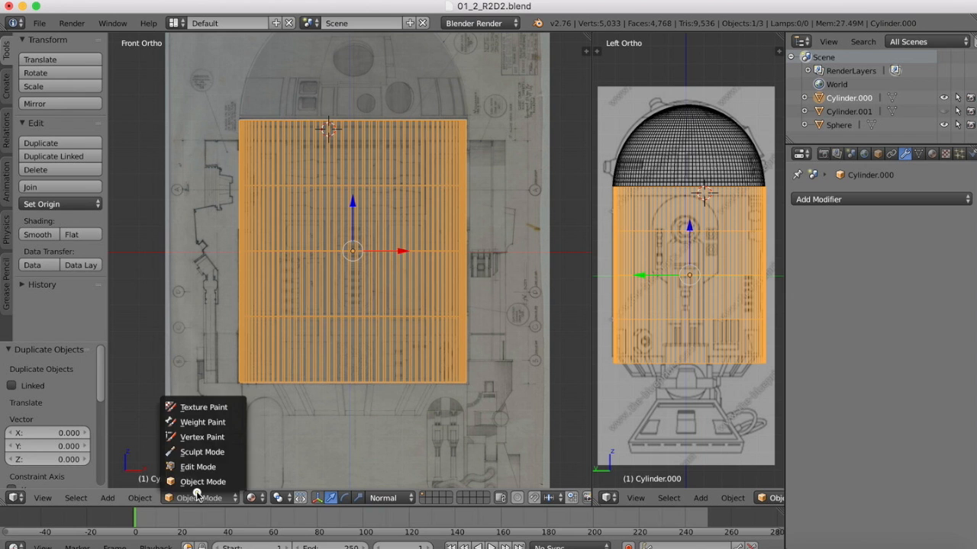
click(200, 467)
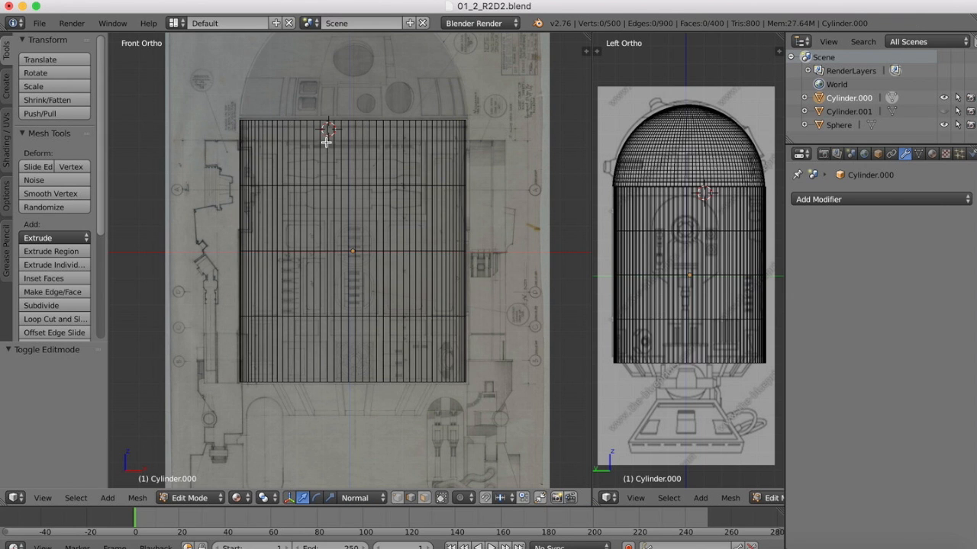
scroll(326, 141, up, 3)
scroll(326, 138, up, 3)
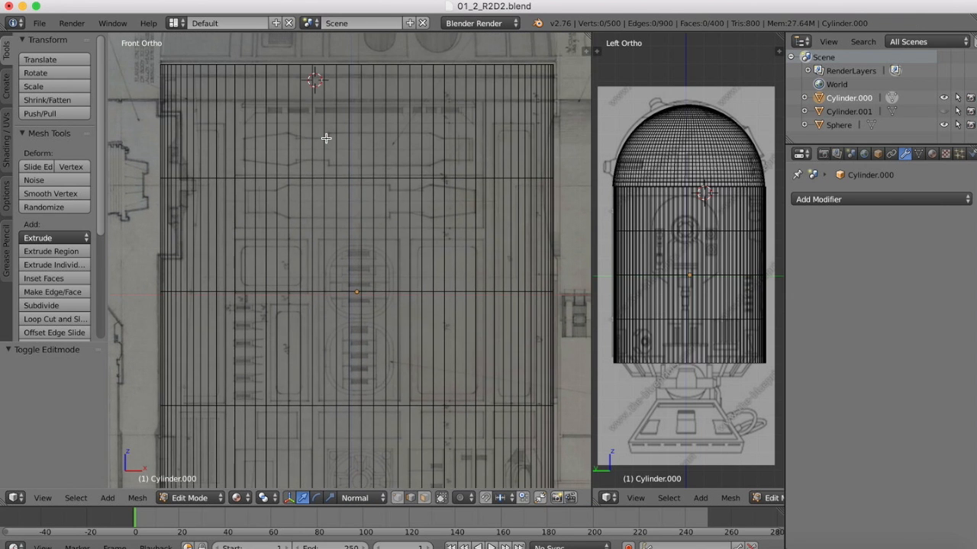
scroll(325, 134, up, 1)
scroll(326, 134, down, 1)
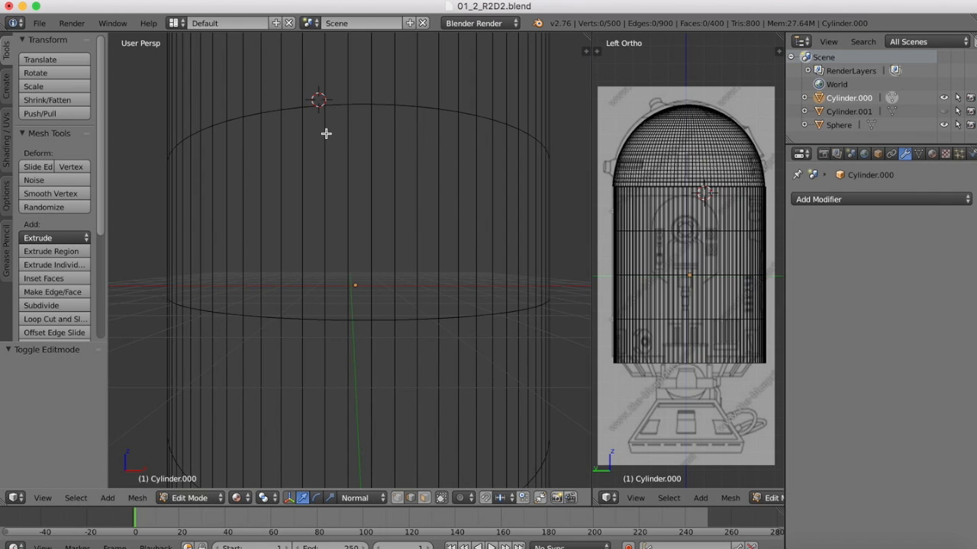
- Switch to the front view and add a loop cut around the cylinder along the lower edge of the blueprint's two utility-arm panels
click(42, 497)
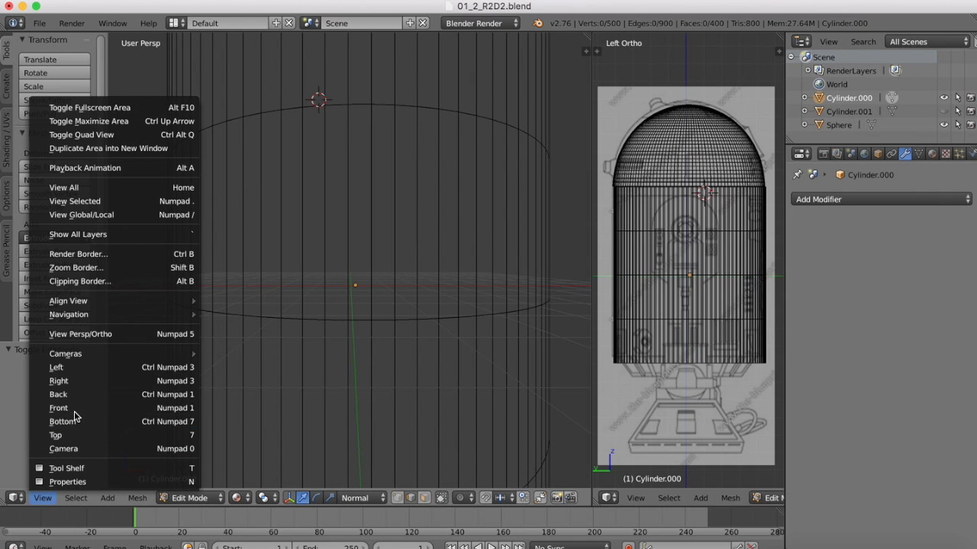
click(75, 413)
scroll(331, 234, up, 3)
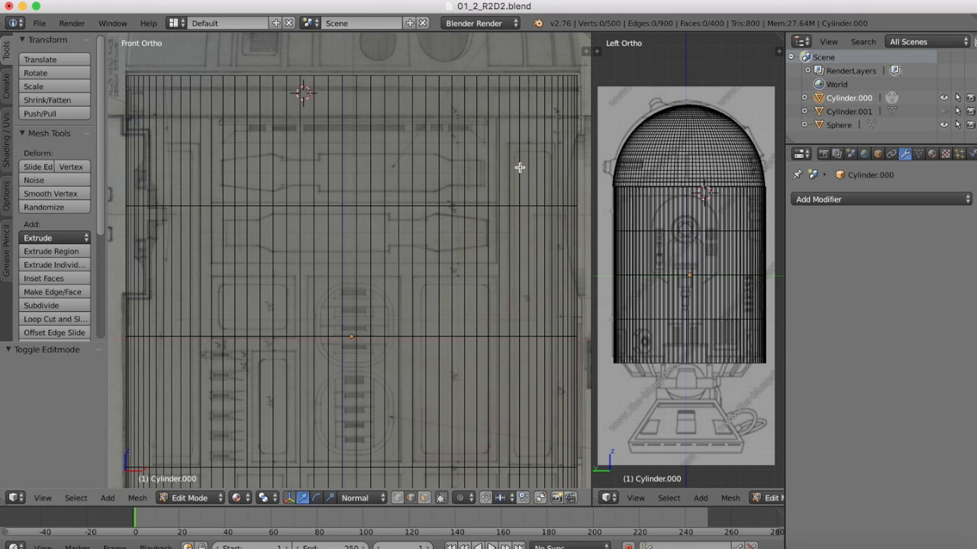
click(48, 321)
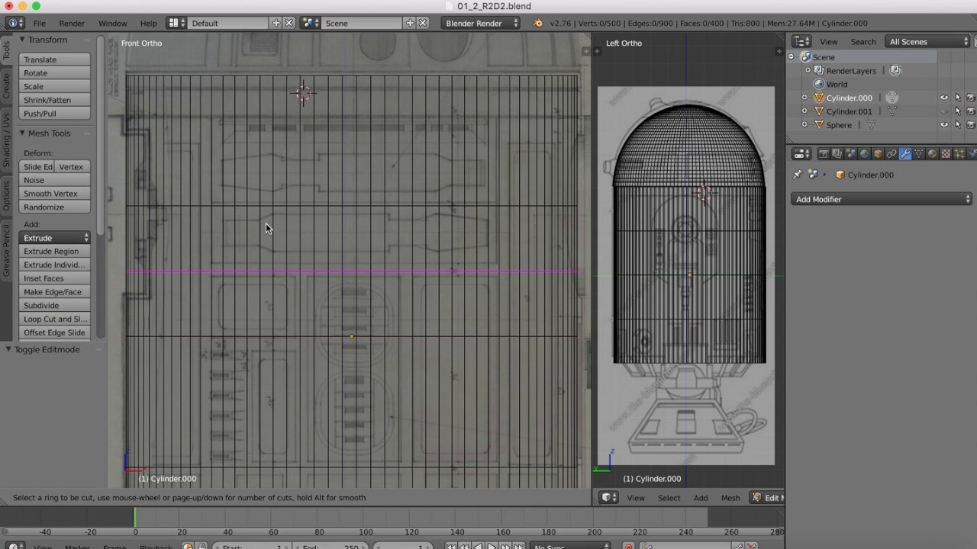
click(243, 234)
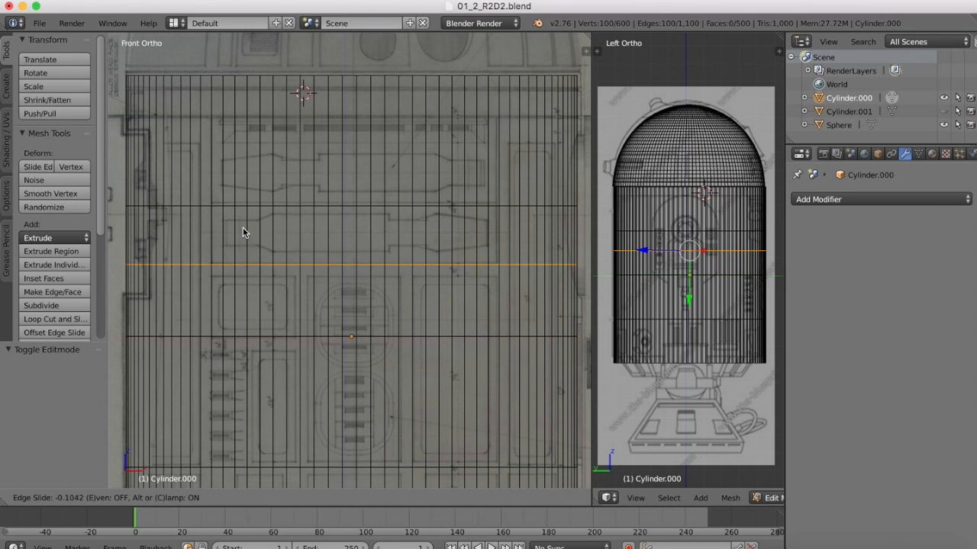
click(243, 227)
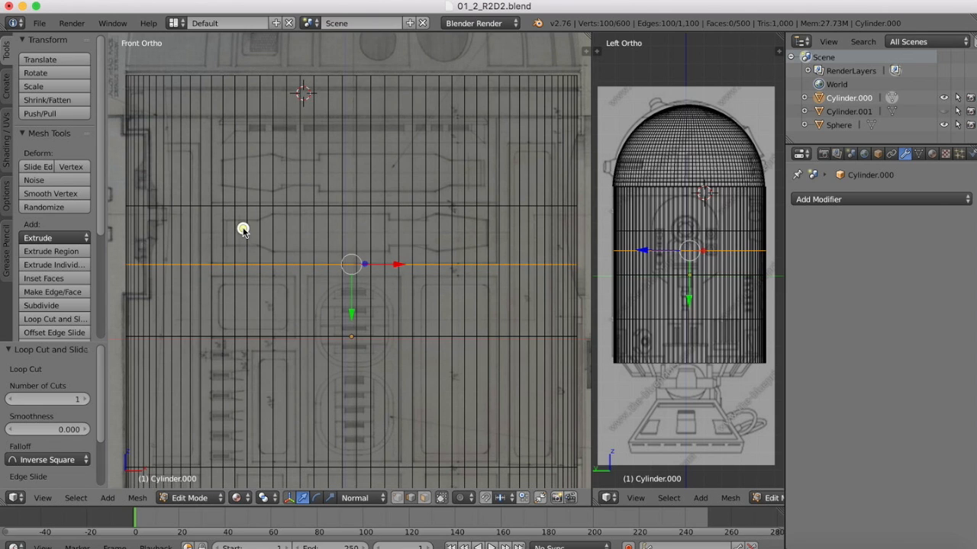
- Add another loop cut around the cylinder along the upper edge of the utility-arm panel area
click(55, 319)
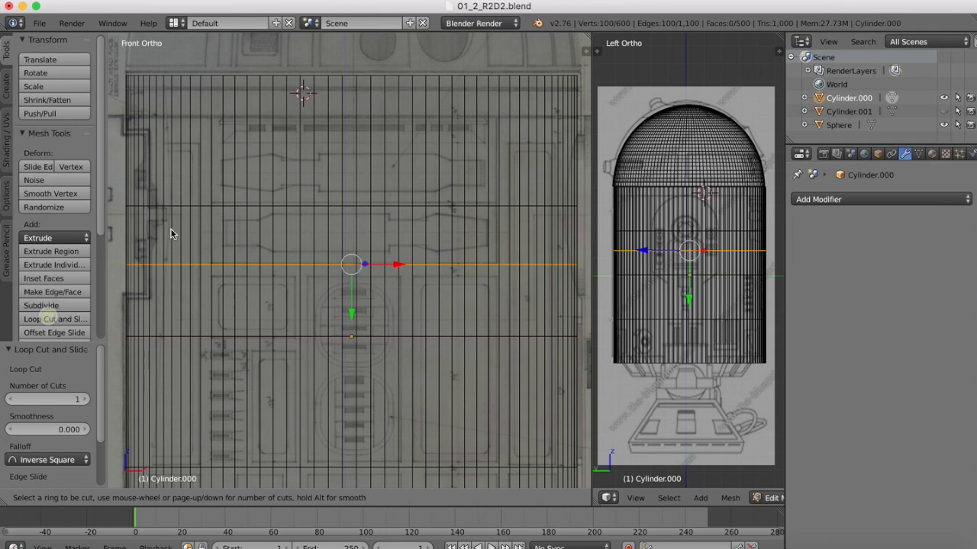
click(258, 150)
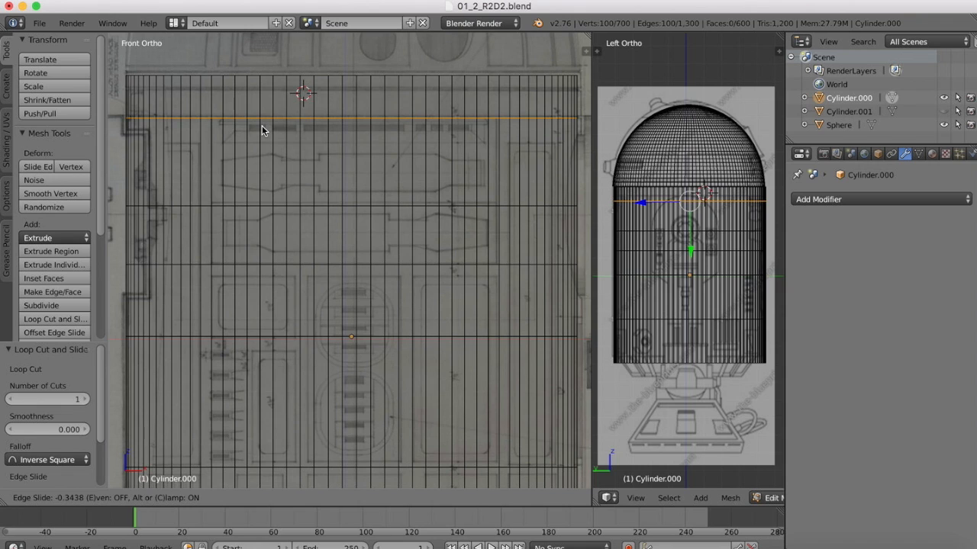
click(262, 126)
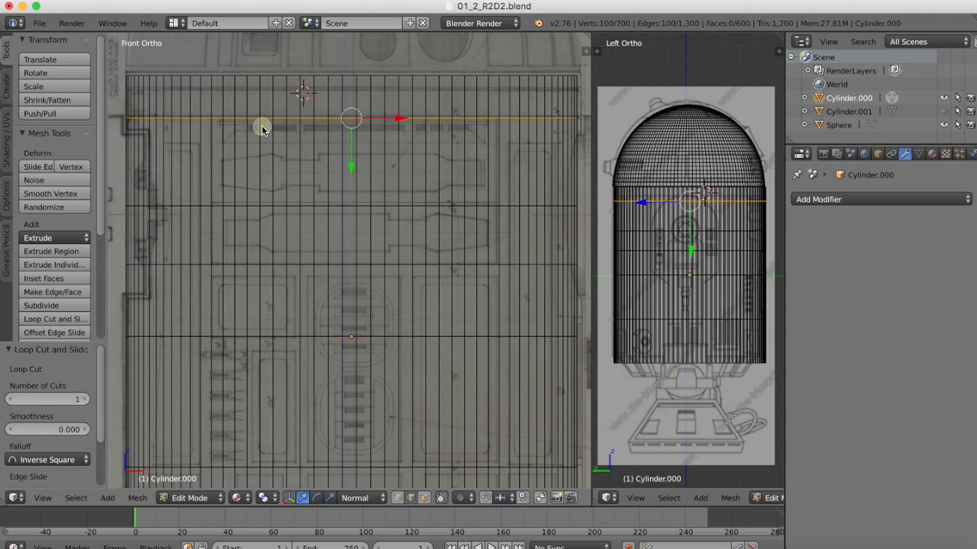
- Select the front faces covering the utility-arm panel area between the two new loops and inset them by 0.01
click(425, 498)
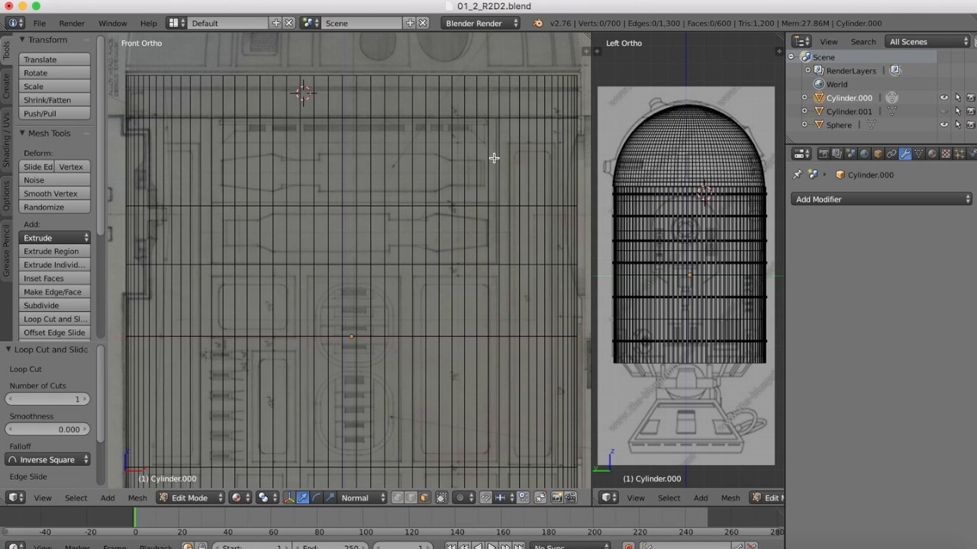
key(b)
drag(494, 158, 218, 243)
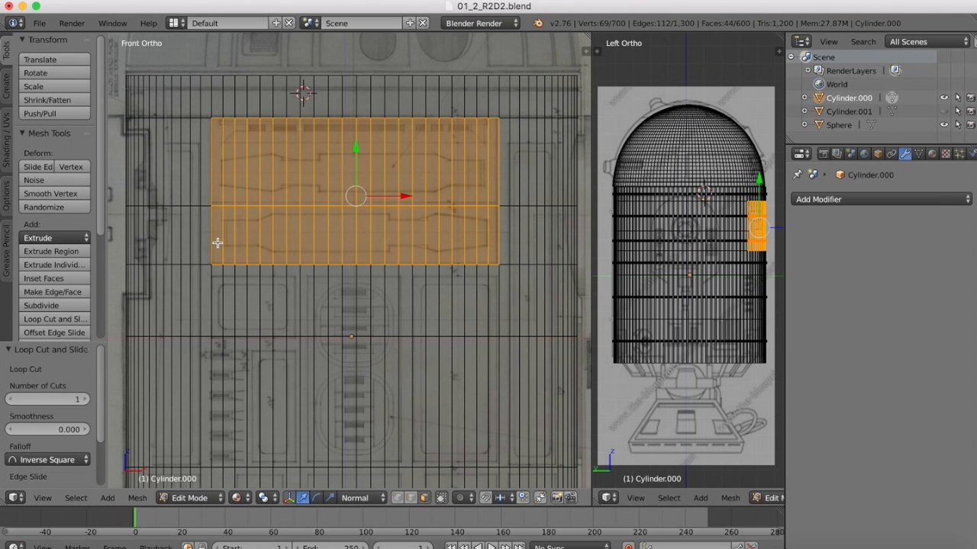
key(i)
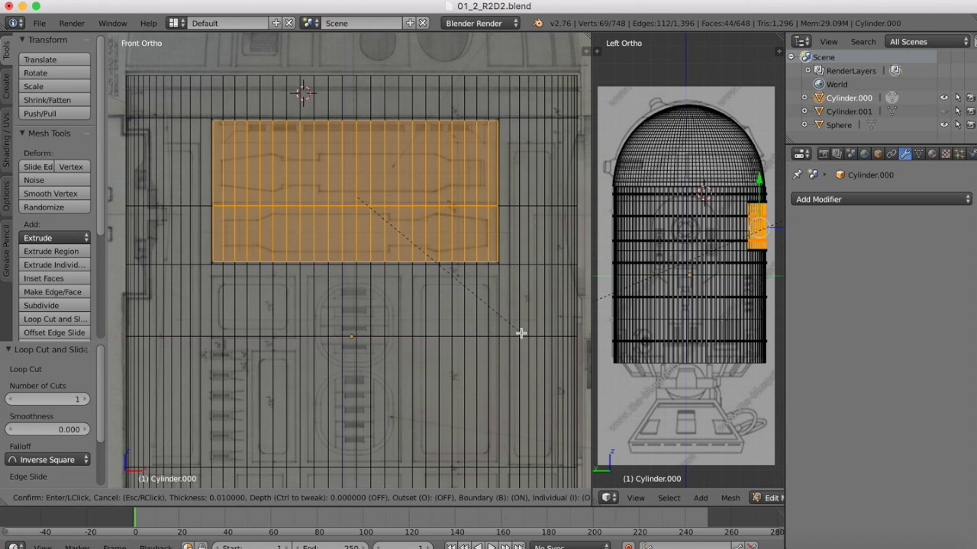
click(520, 333)
- Scale the inset panel faces along the X axis to about 0.993
key(s)
key(x)
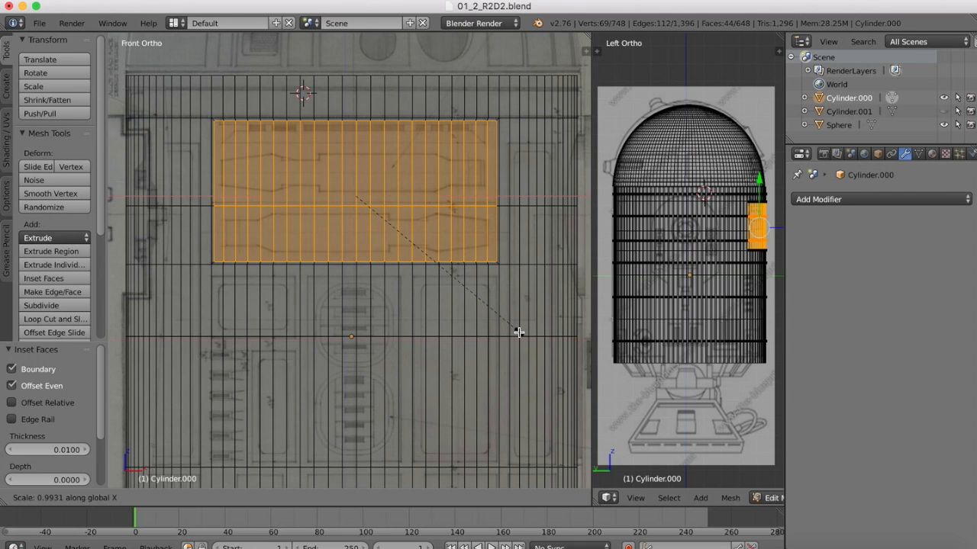
click(519, 333)
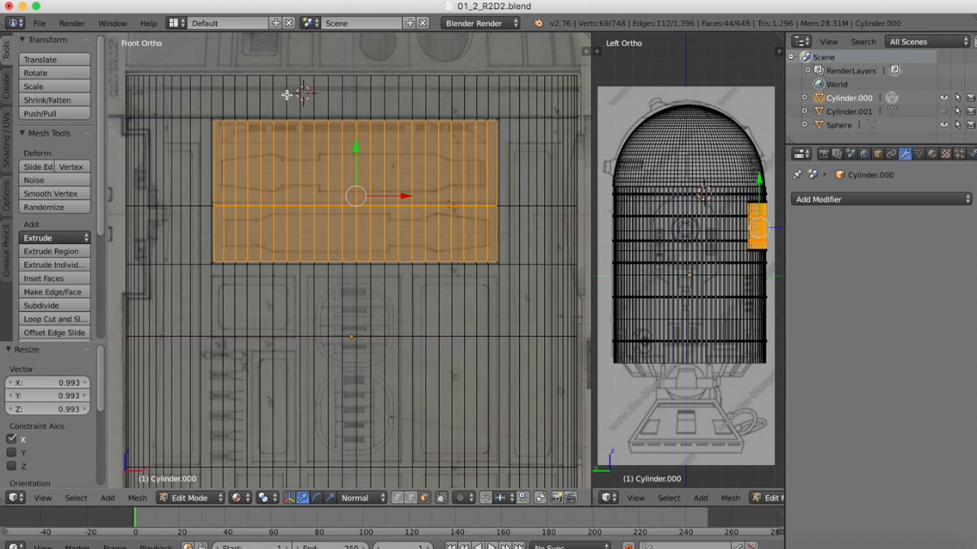
scroll(286, 91, up, 2)
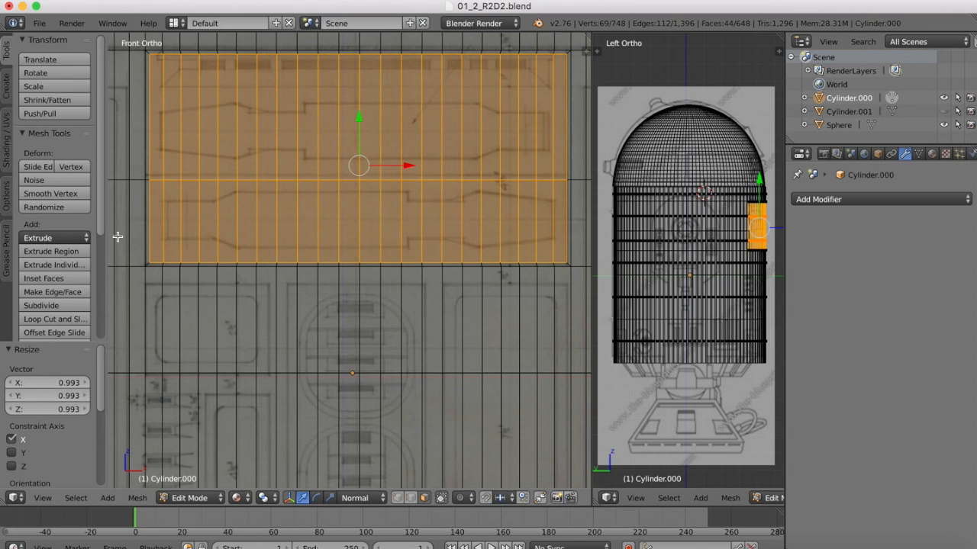
right_click(155, 263)
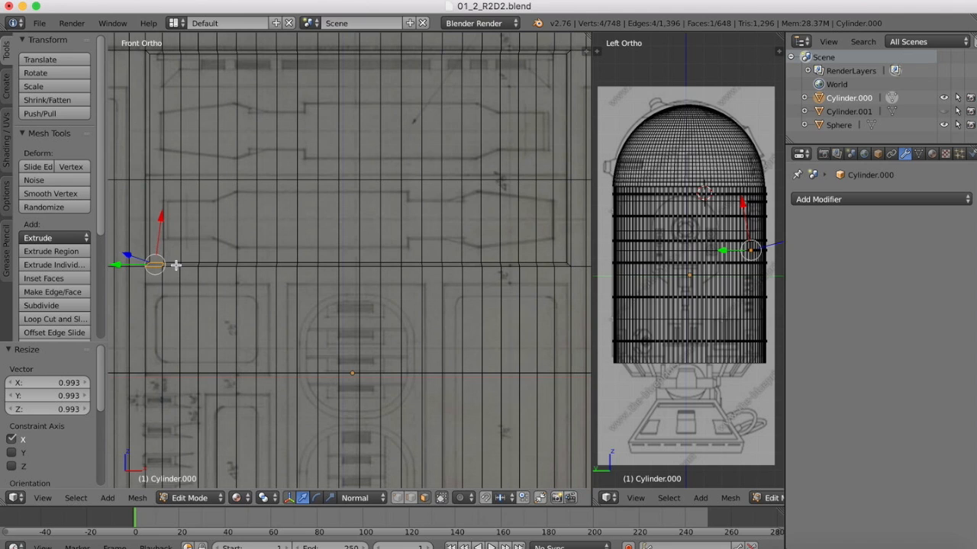
key(e)
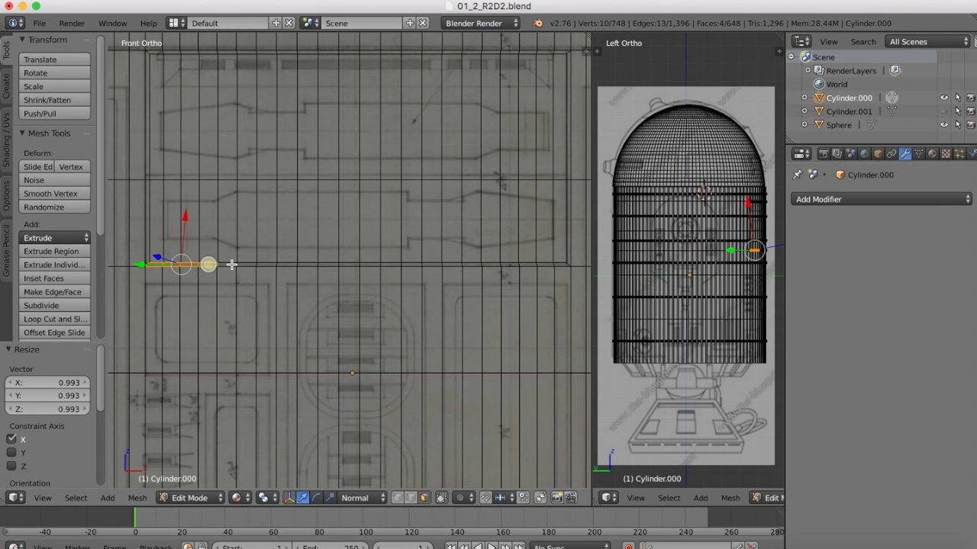
shift+right_click(245, 264)
shift+right_click(271, 265)
shift+right_click(290, 265)
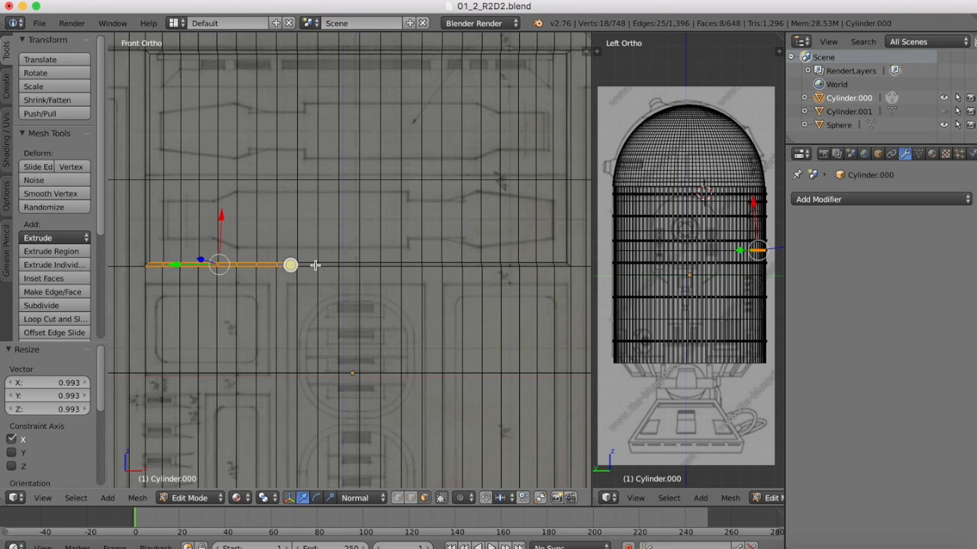
shift+right_click(314, 265)
shift+right_click(334, 265)
shift+right_click(355, 265)
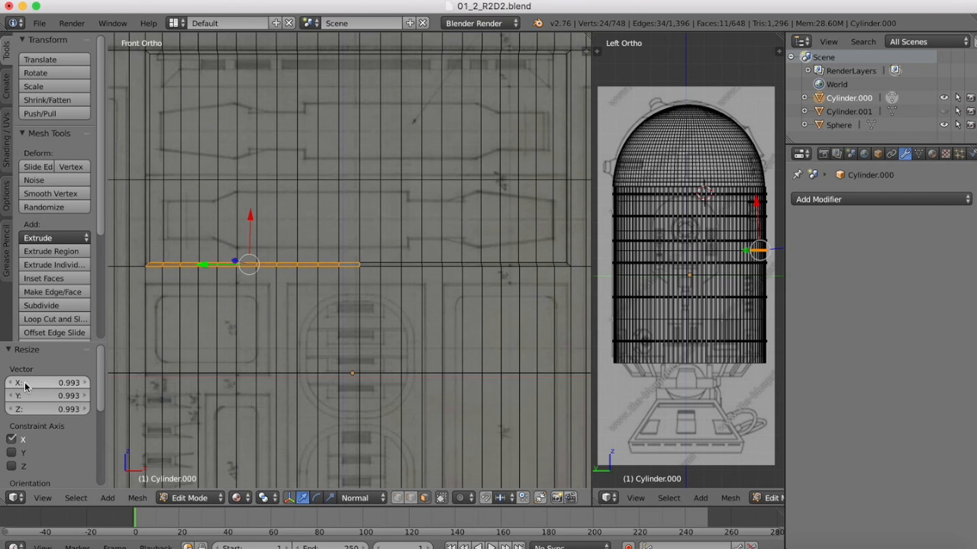
- Add a loop cut just above the horizontal edge between the two utility arms, forming a narrow dividing strip
click(49, 320)
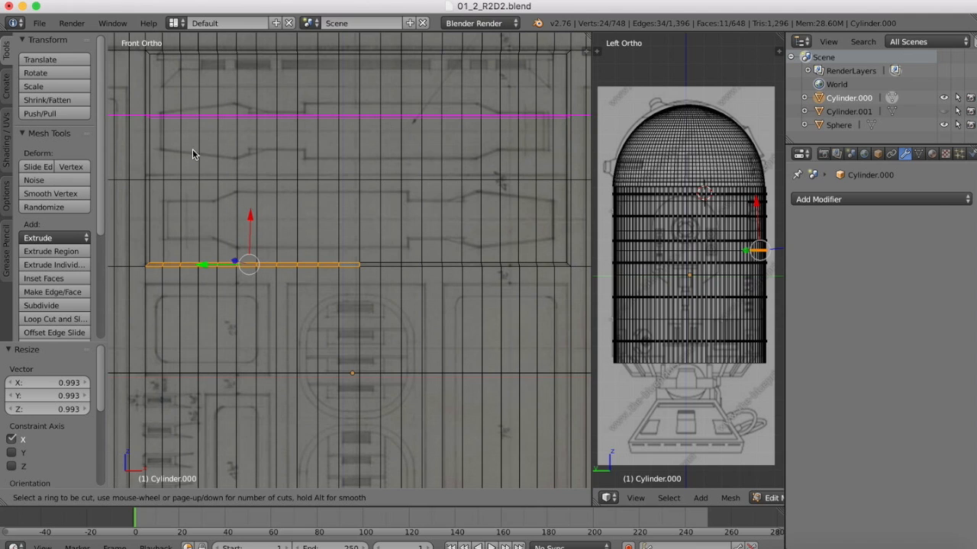
click(323, 148)
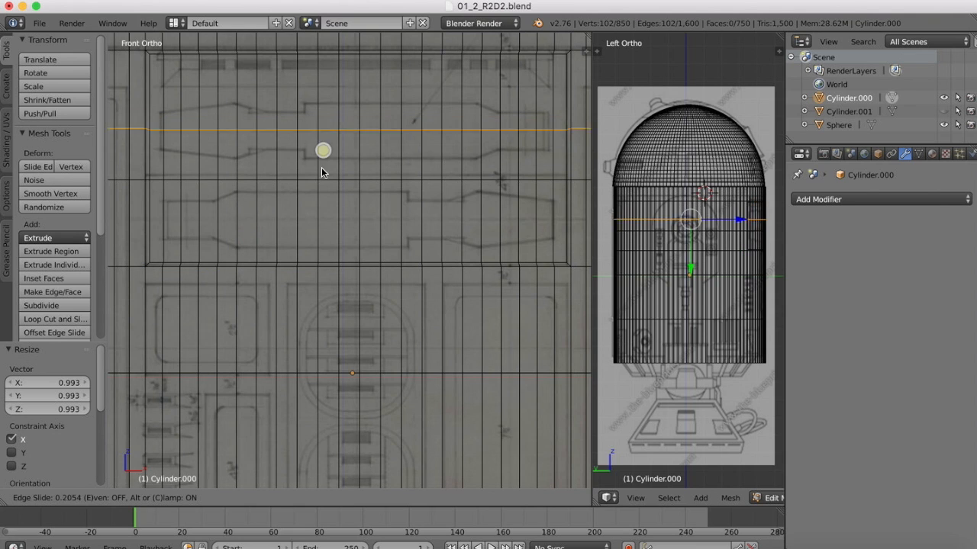
click(313, 207)
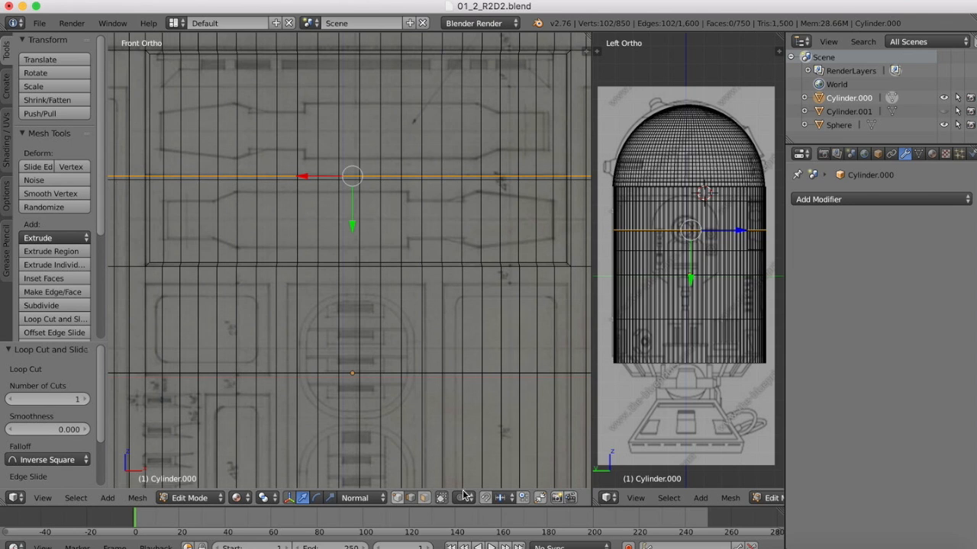
- Clear the selection and select the narrow strip faces between the two utility arms across the full inner width of the panel area
key(a)
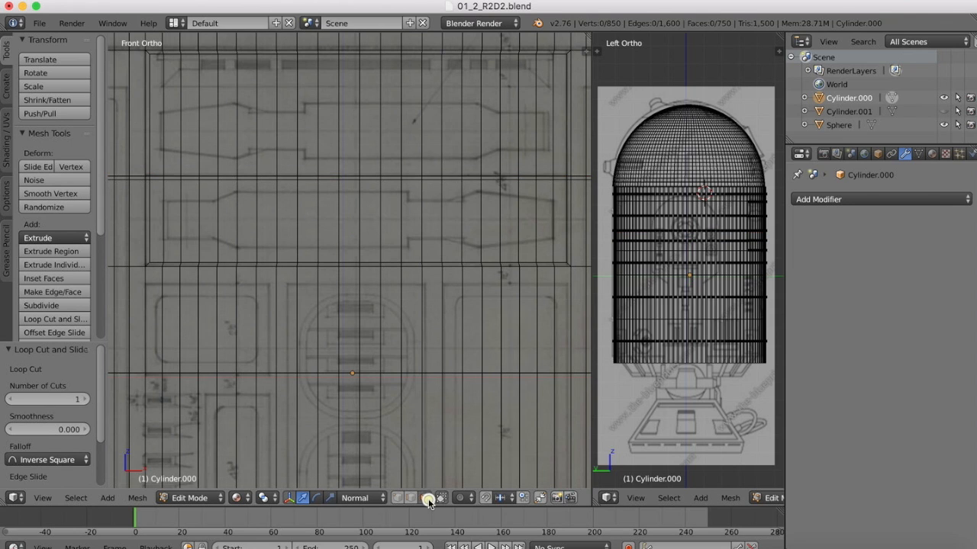
right_click(159, 178)
shift+right_click(176, 179)
shift+right_click(190, 179)
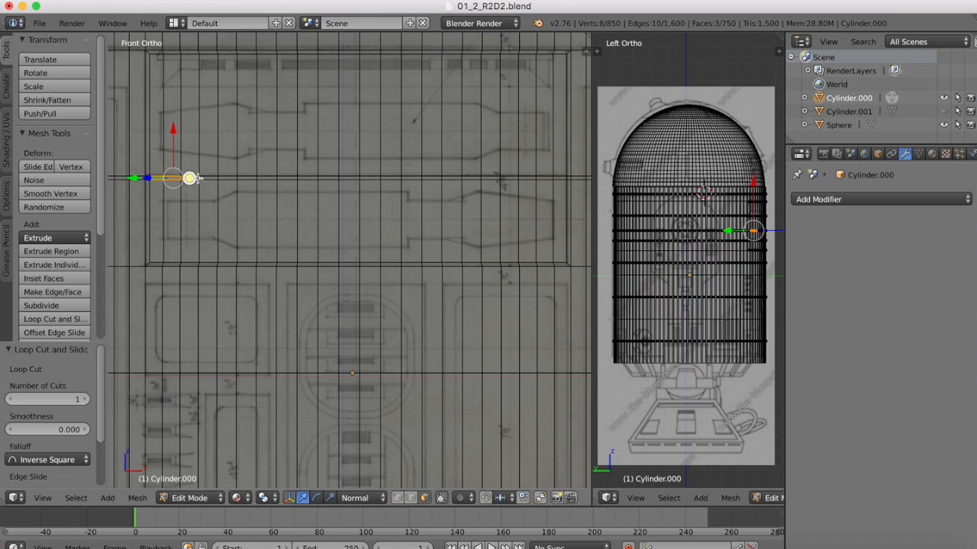
shift+right_click(210, 180)
shift+right_click(230, 180)
shift+right_click(252, 179)
shift+right_click(268, 179)
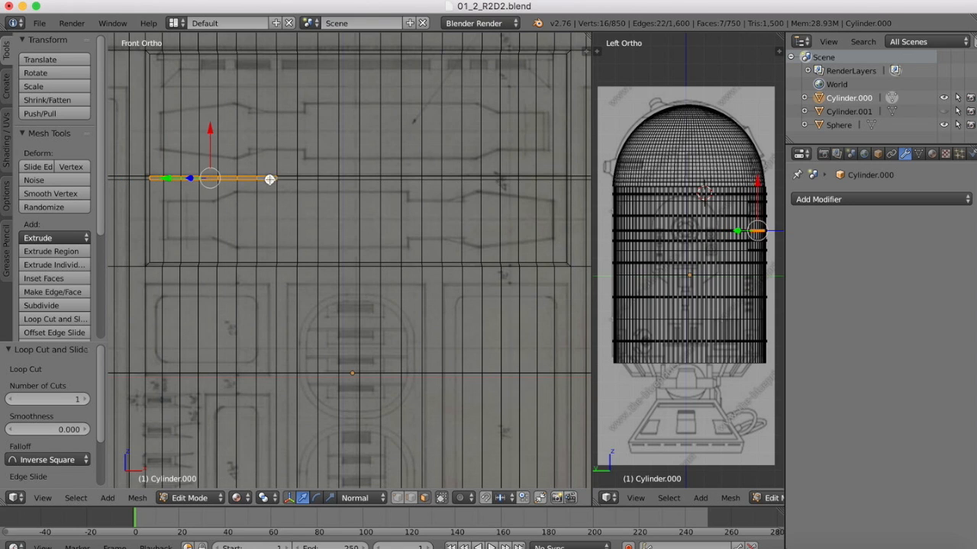
shift+right_click(293, 179)
shift+right_click(313, 179)
shift+right_click(331, 180)
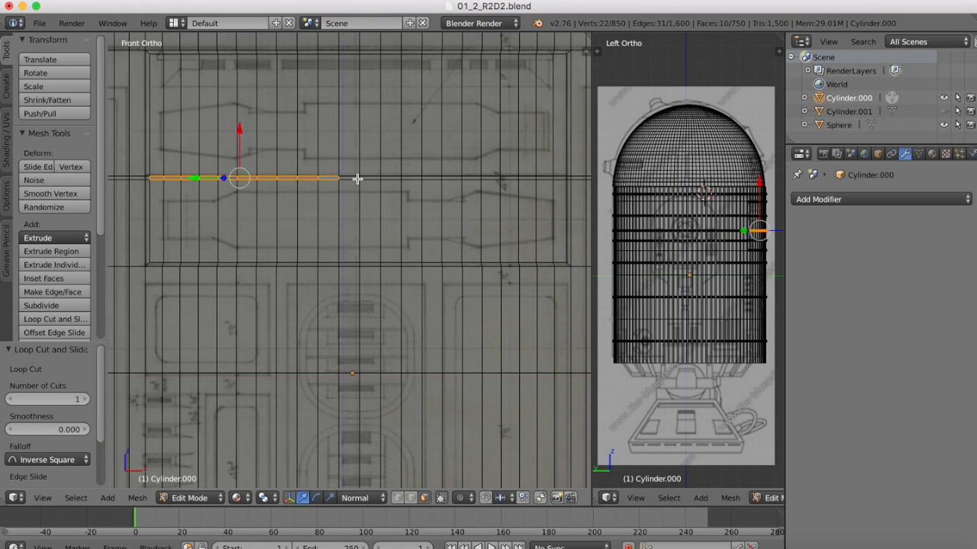
shift+right_click(356, 178)
shift+right_click(375, 179)
shift+right_click(394, 179)
shift+right_click(415, 179)
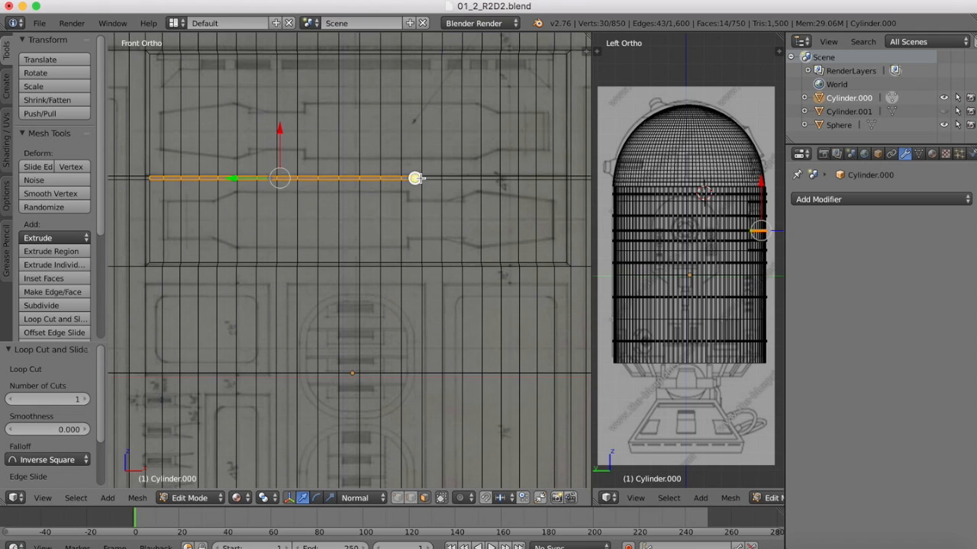
shift+right_click(430, 178)
shift+right_click(456, 179)
shift+right_click(475, 179)
shift+right_click(498, 179)
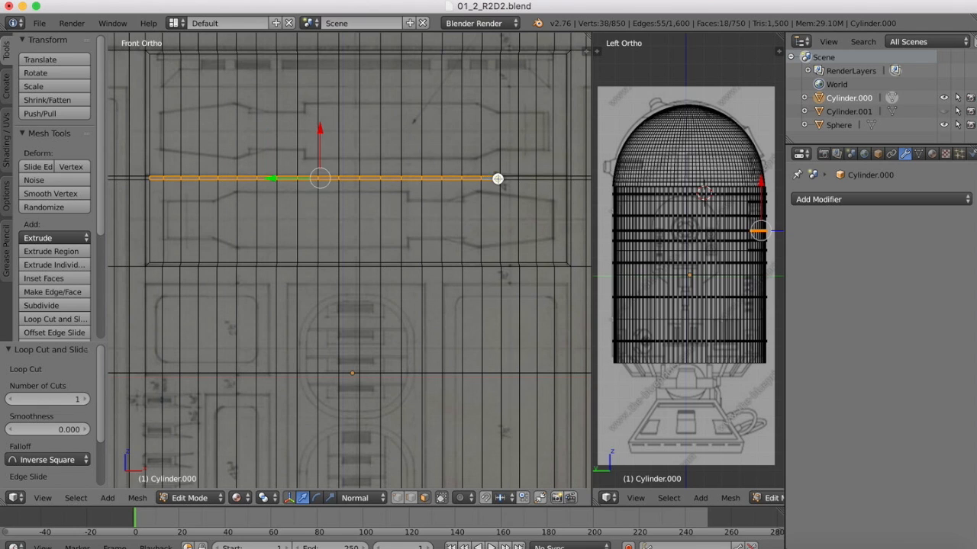
shift+right_click(511, 179)
shift+right_click(532, 179)
shift+right_click(550, 179)
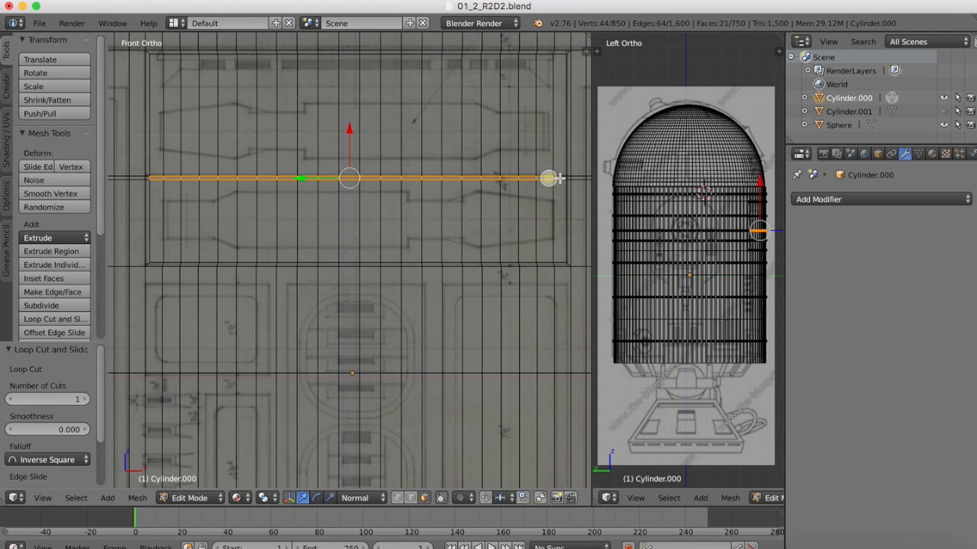
shift+right_click(561, 179)
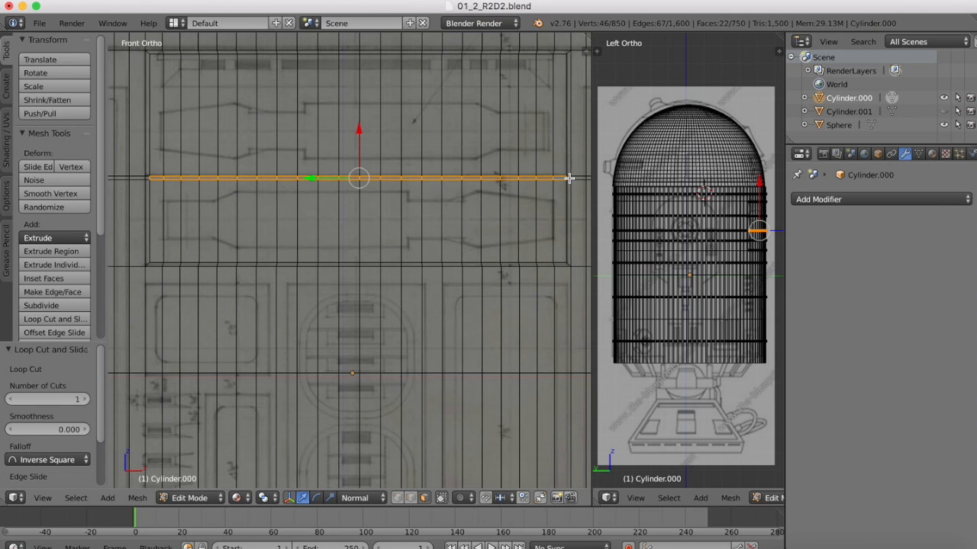
- Add the right-end border faces and the full row of bottom border faces of the lower utility-arm panel to the selection
shift+right_click(569, 179)
shift+right_click(569, 197)
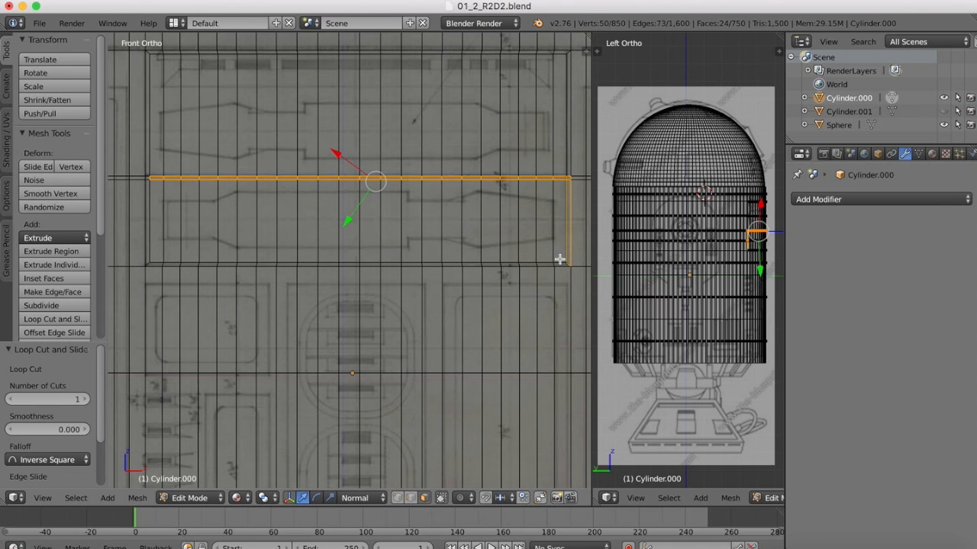
shift+right_click(558, 263)
shift+right_click(547, 264)
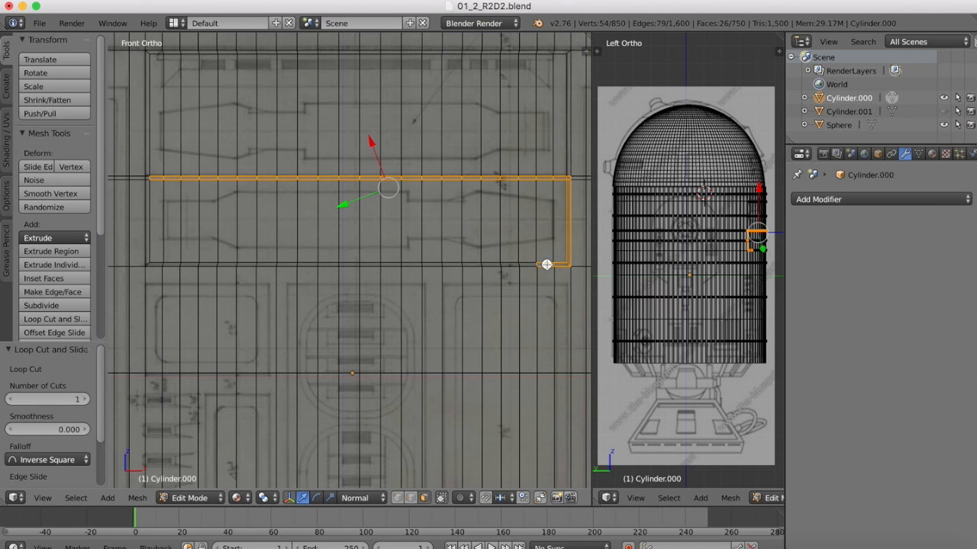
shift+right_click(531, 265)
shift+right_click(511, 265)
shift+right_click(492, 265)
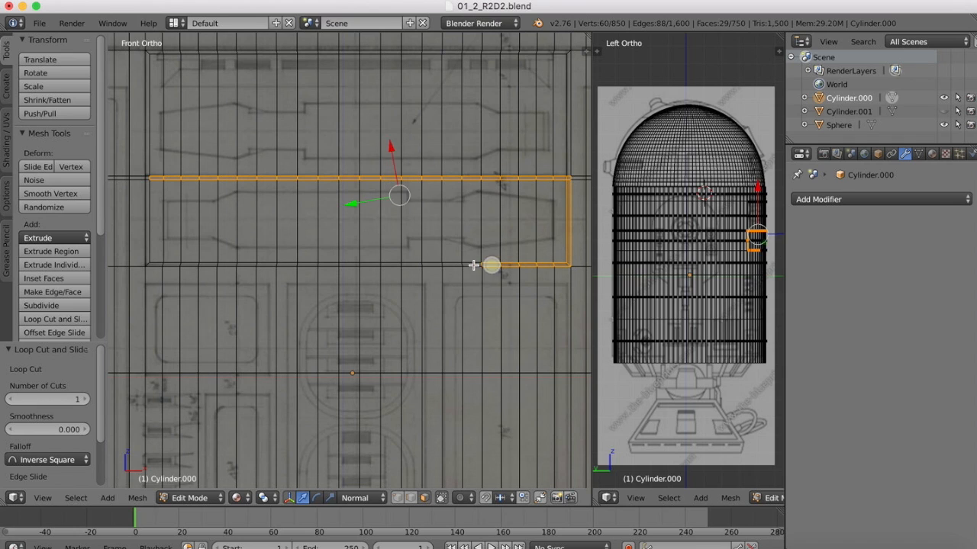
shift+right_click(473, 264)
shift+right_click(452, 265)
shift+right_click(433, 265)
shift+right_click(414, 264)
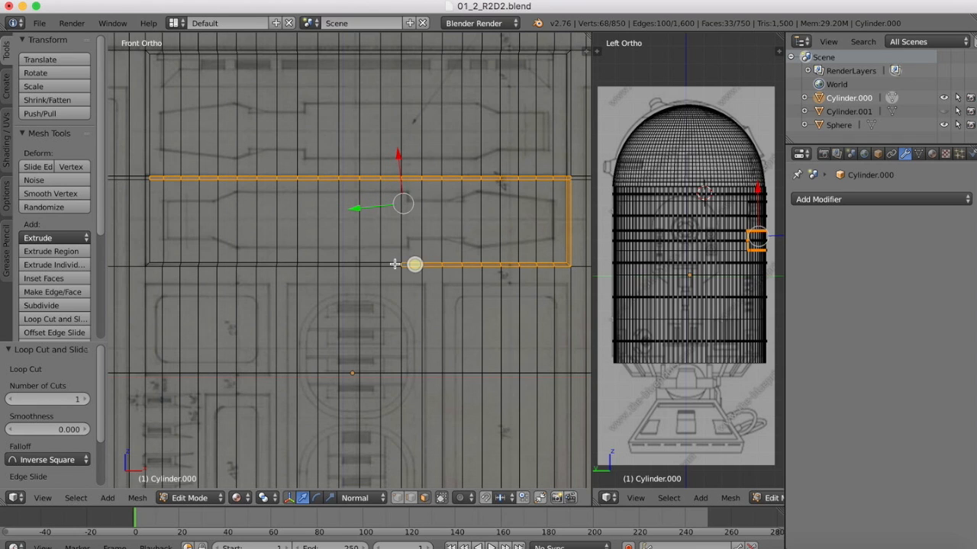
shift+right_click(394, 264)
shift+right_click(366, 264)
shift+right_click(349, 264)
shift+right_click(331, 264)
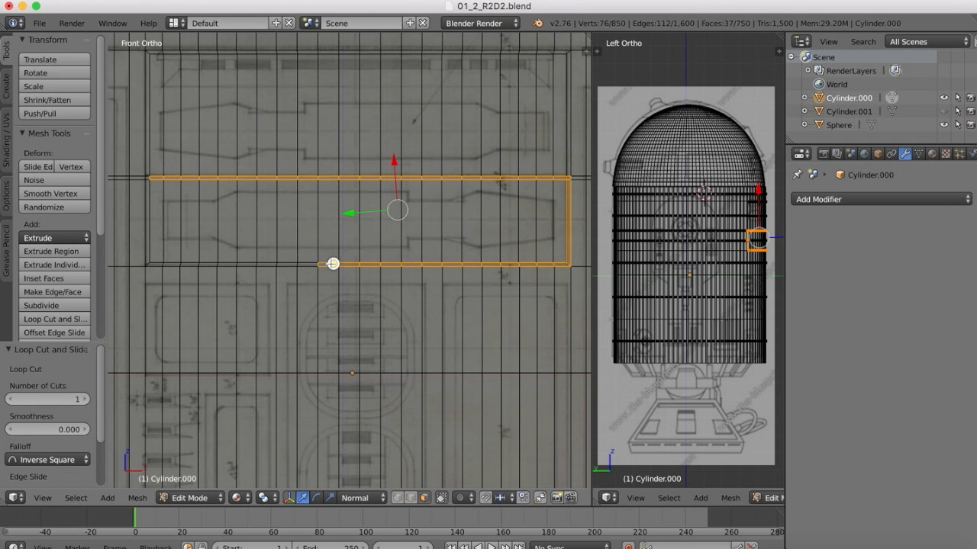
shift+right_click(311, 264)
shift+right_click(292, 264)
shift+right_click(271, 264)
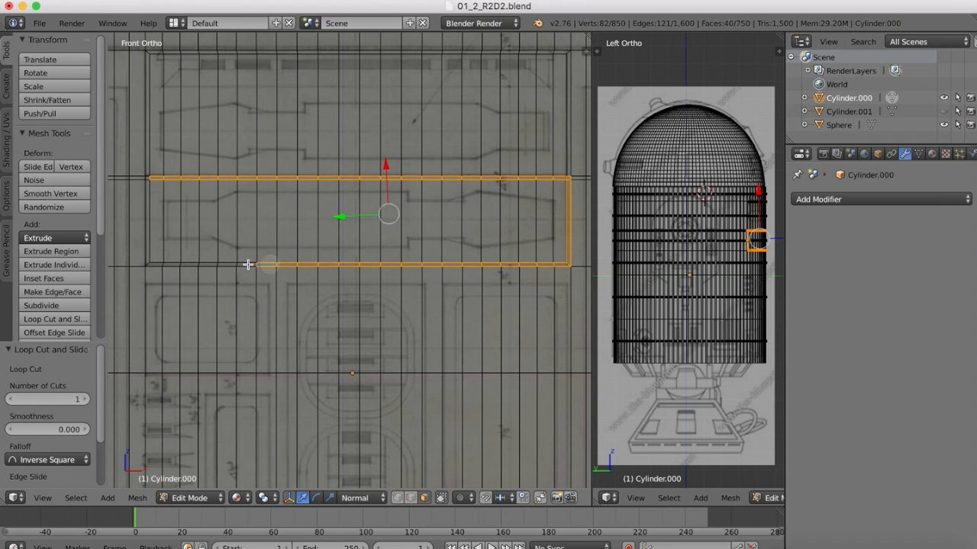
shift+right_click(249, 264)
shift+right_click(229, 264)
shift+right_click(211, 264)
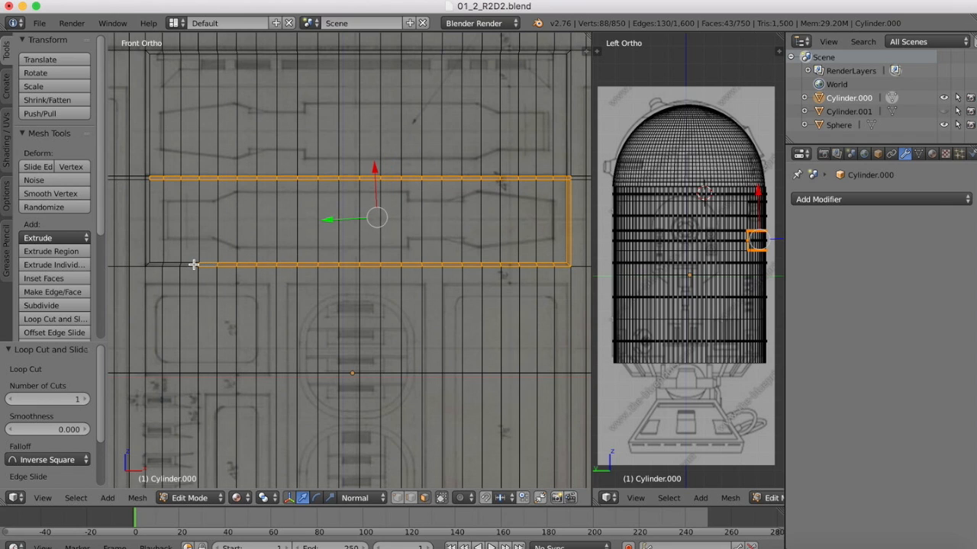
shift+right_click(192, 264)
shift+right_click(171, 264)
shift+right_click(156, 264)
- Add the left-end border faces of both utility-arm panels, including the end of the dividing strip, to the selection
shift+right_click(146, 237)
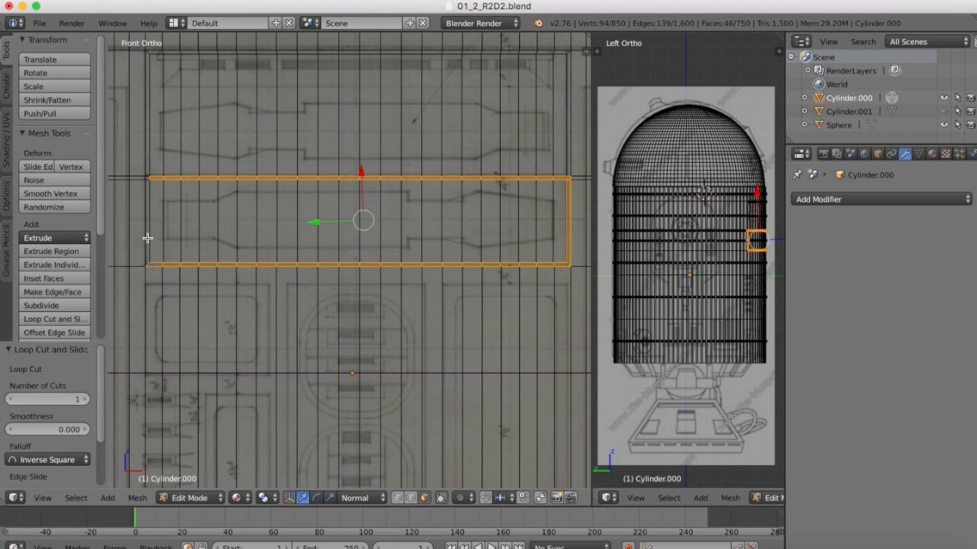
shift+right_click(147, 177)
shift+right_click(148, 148)
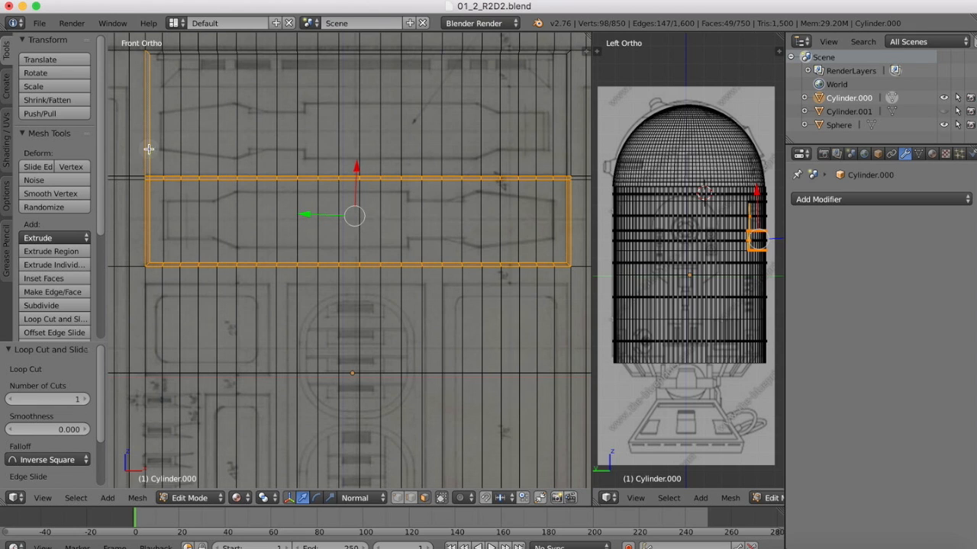
- Add the full row of top border faces and the right-end border face of the upper utility-arm panel to the selection
shift+right_click(154, 52)
shift+right_click(170, 52)
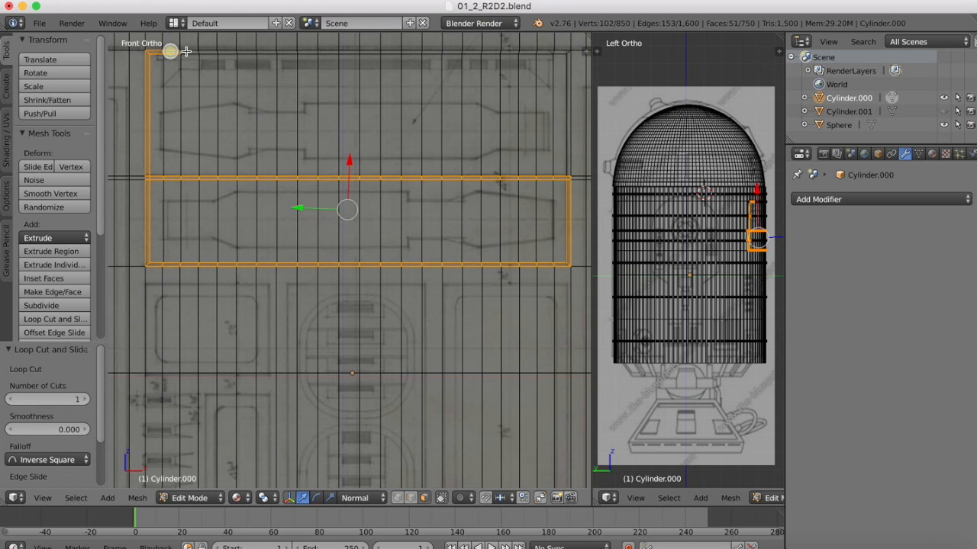
shift+right_click(188, 52)
shift+right_click(209, 52)
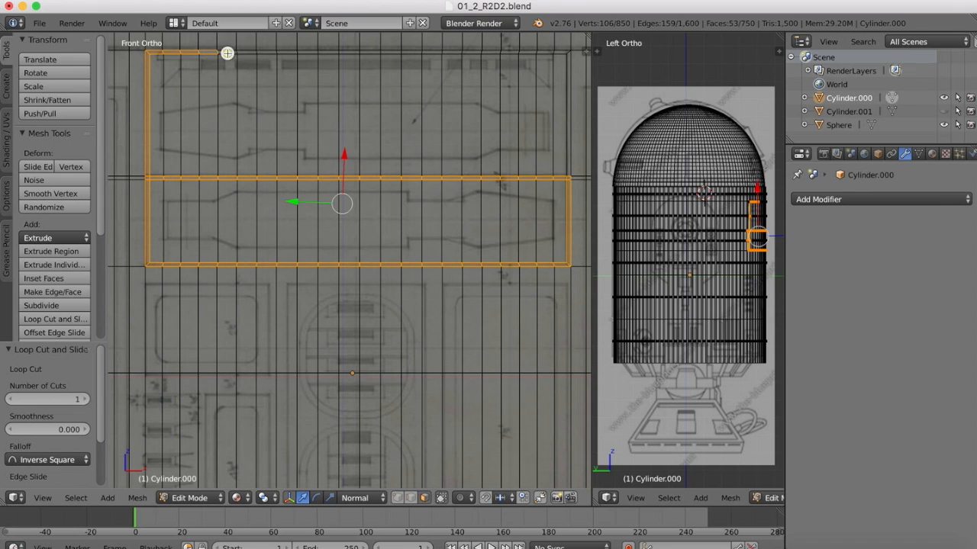
shift+right_click(227, 51)
shift+right_click(246, 52)
shift+right_click(264, 52)
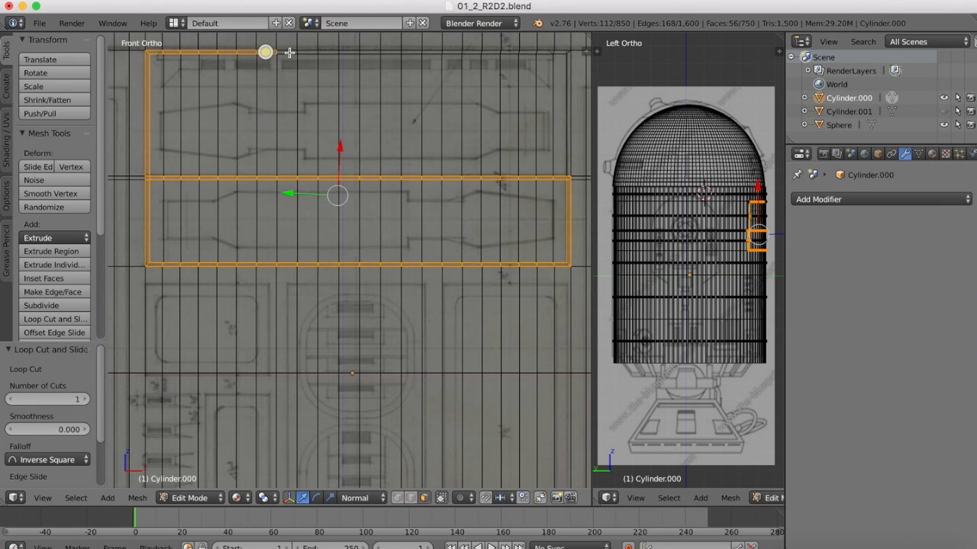
shift+right_click(293, 49)
shift+right_click(287, 46)
shift+right_click(288, 52)
shift+right_click(307, 52)
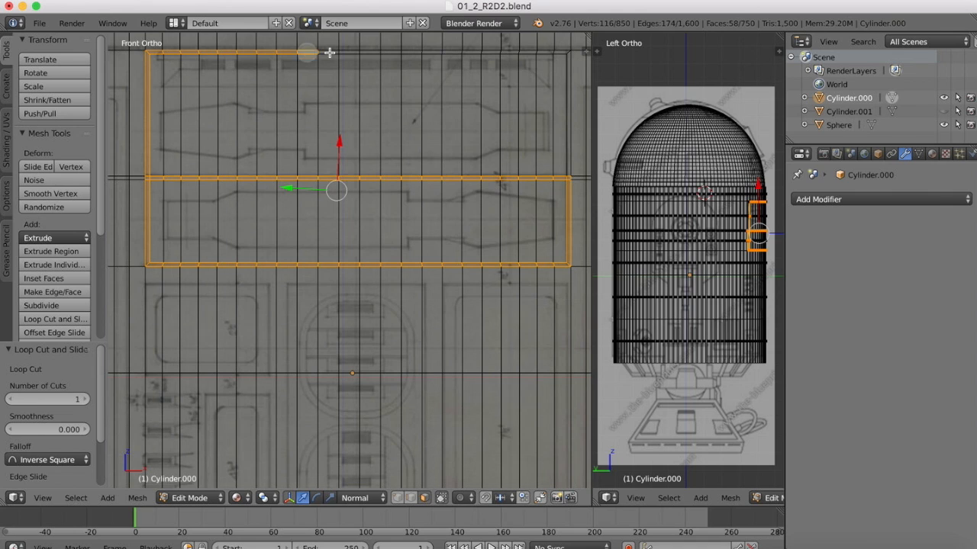
shift+right_click(329, 51)
shift+right_click(348, 52)
shift+right_click(370, 51)
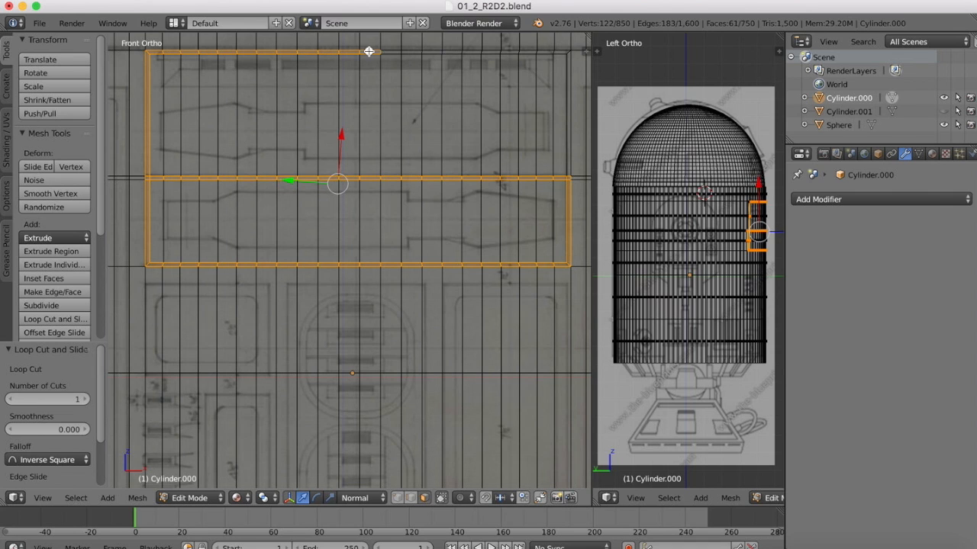
shift+right_click(392, 52)
shift+right_click(412, 51)
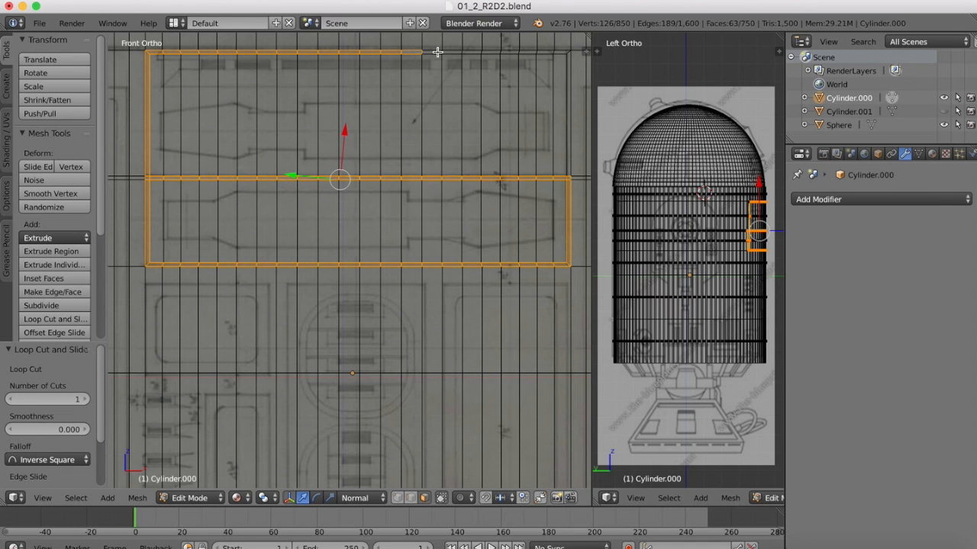
shift+right_click(432, 52)
shift+right_click(448, 52)
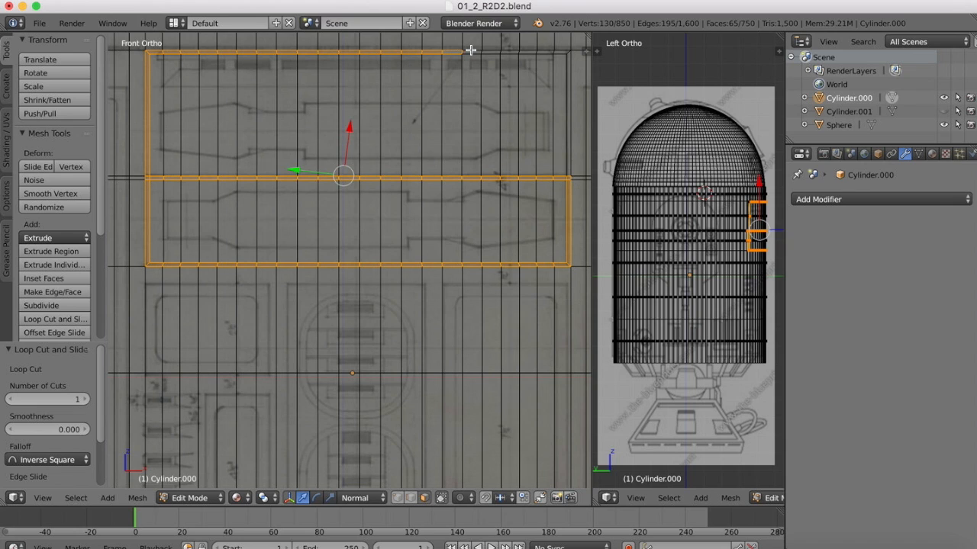
shift+right_click(471, 52)
shift+right_click(491, 52)
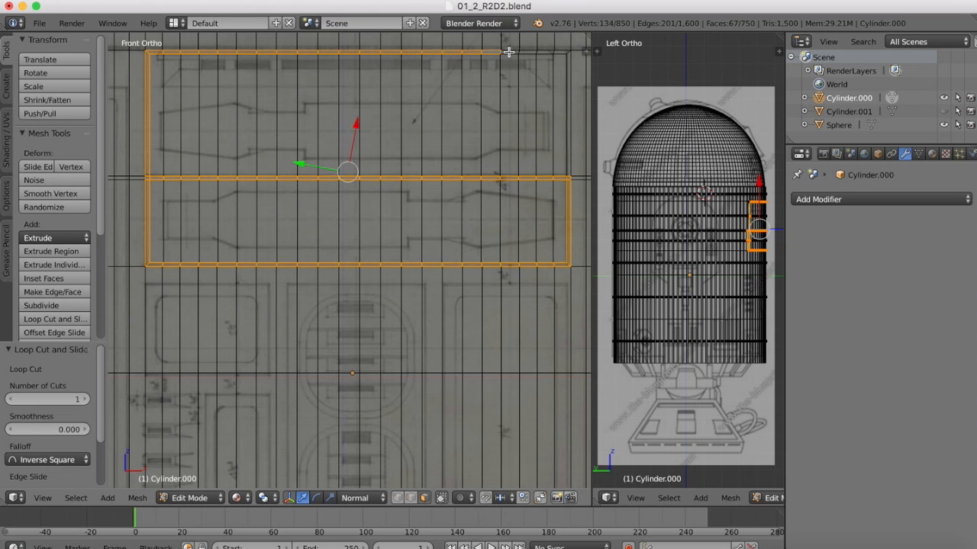
shift+right_click(510, 52)
shift+right_click(528, 52)
shift+right_click(548, 51)
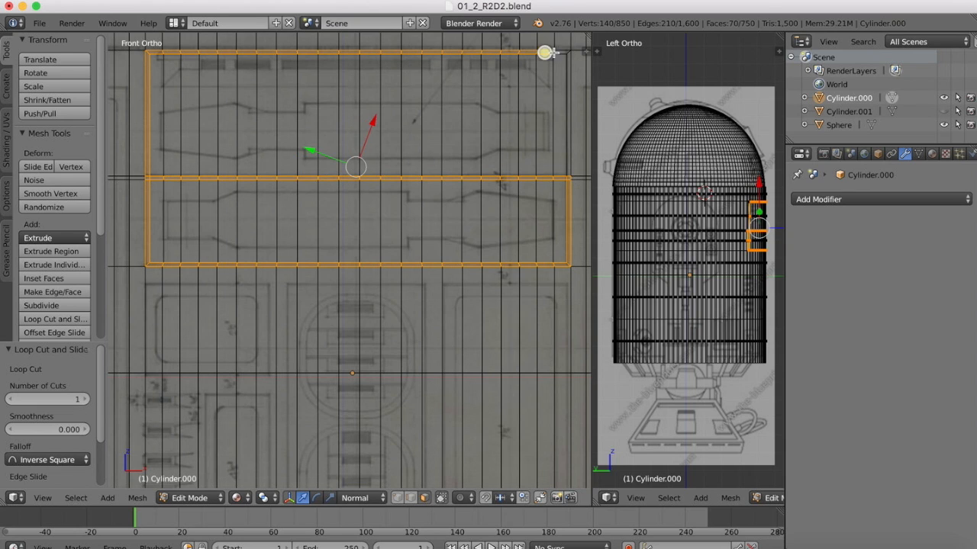
shift+right_click(562, 51)
shift+right_click(569, 69)
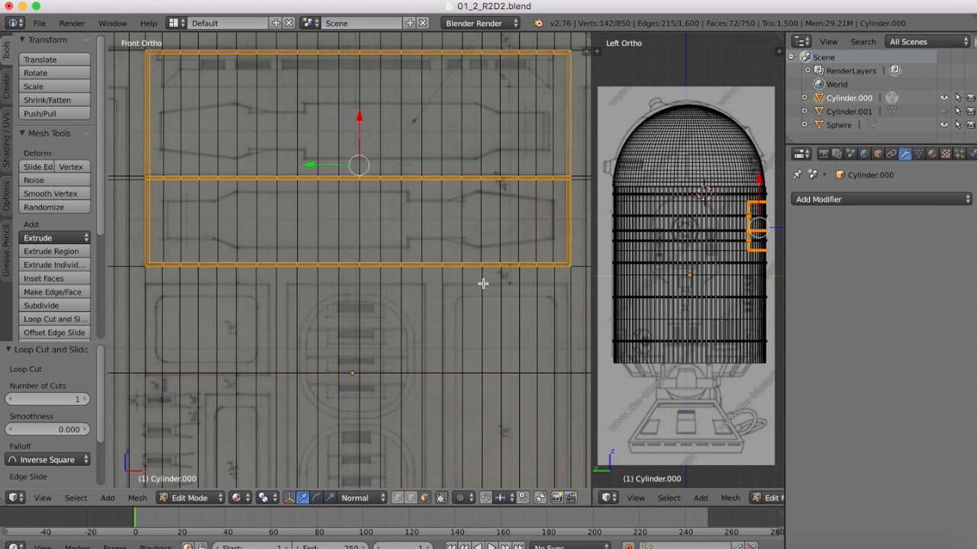
- Try to extrude the selected panel border faces inward along their normal by -0.02
scroll(483, 284, down, 2)
scroll(483, 283, left, 5)
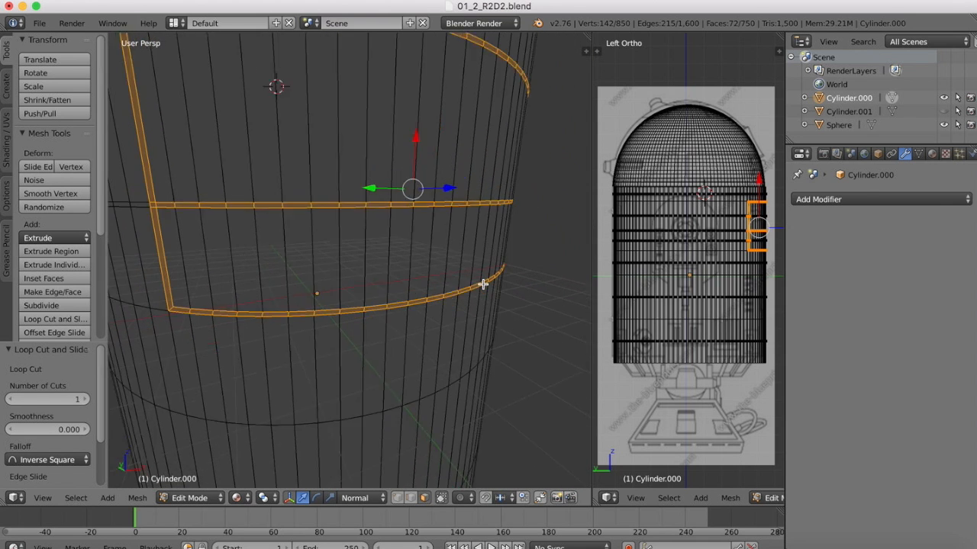
scroll(483, 283, down, 1)
scroll(483, 284, up, 3)
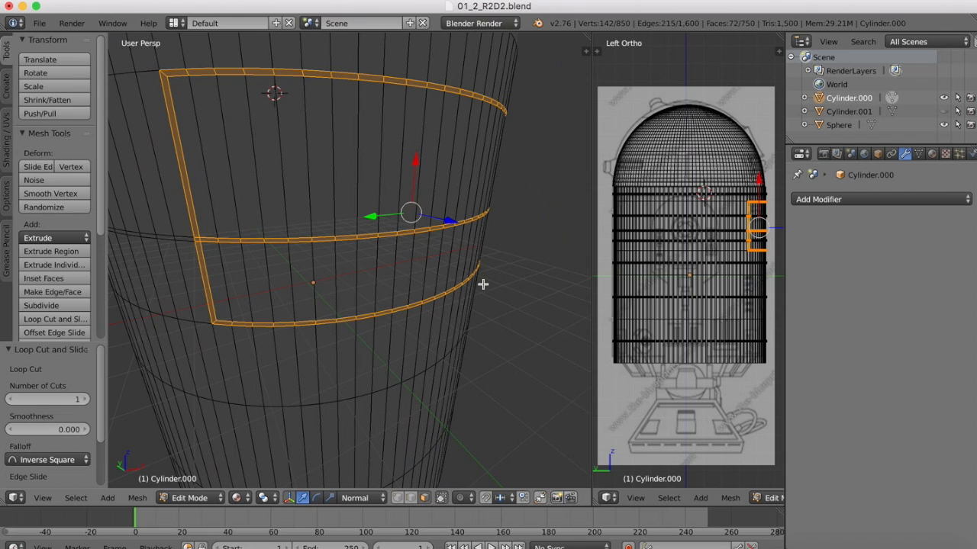
key(e)
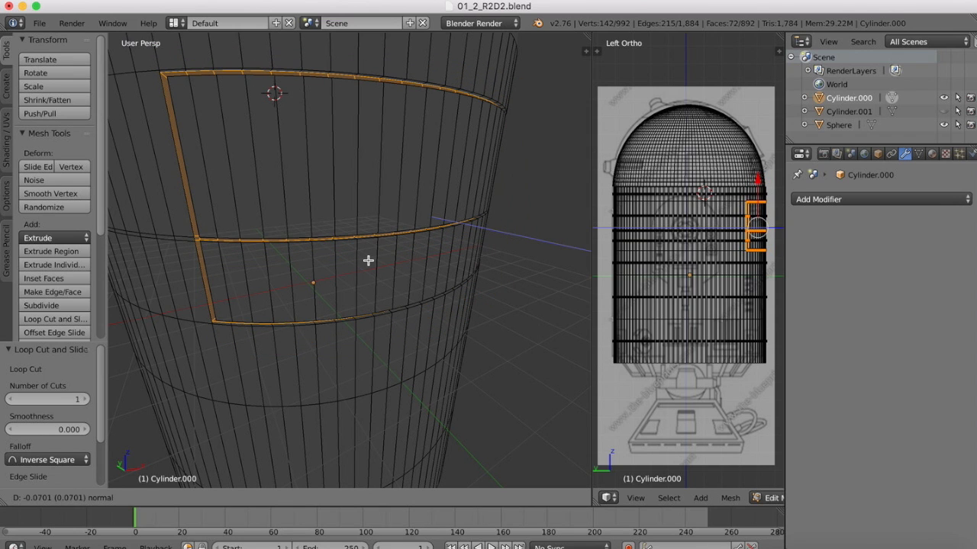
text(-0.0)
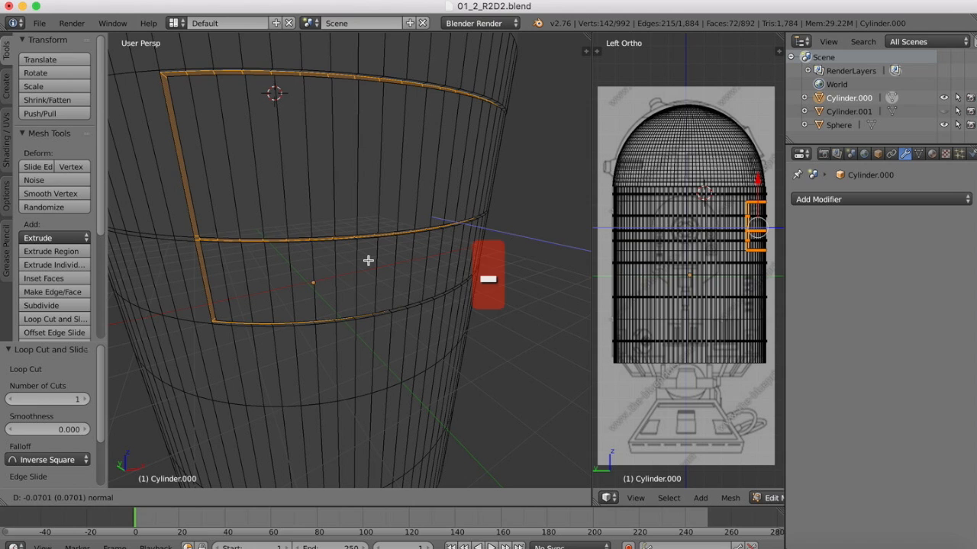
text(2)
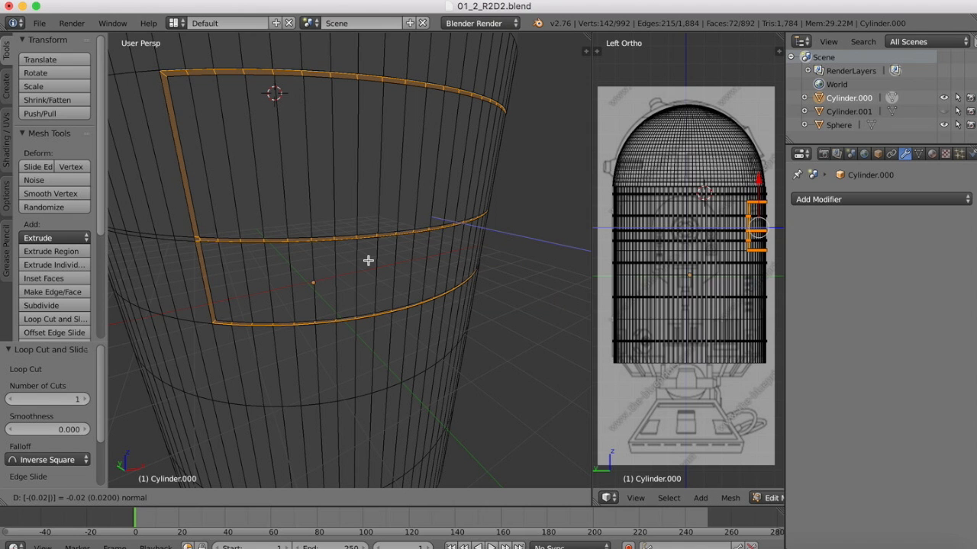
key(Return)
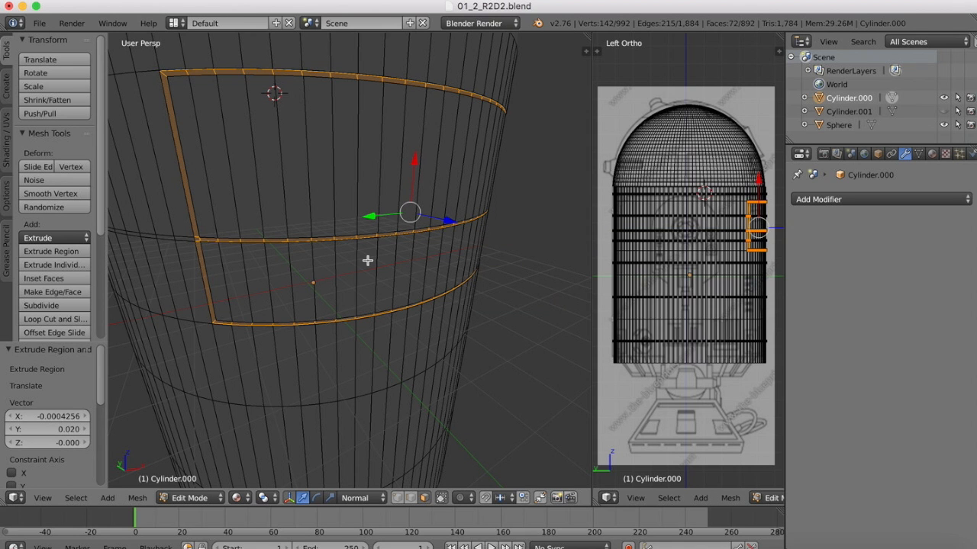
- Examine the depth of the extruded groove around the upper corner of the utility-arm panels from several angles
scroll(297, 219, left, 5)
scroll(298, 218, up, 5)
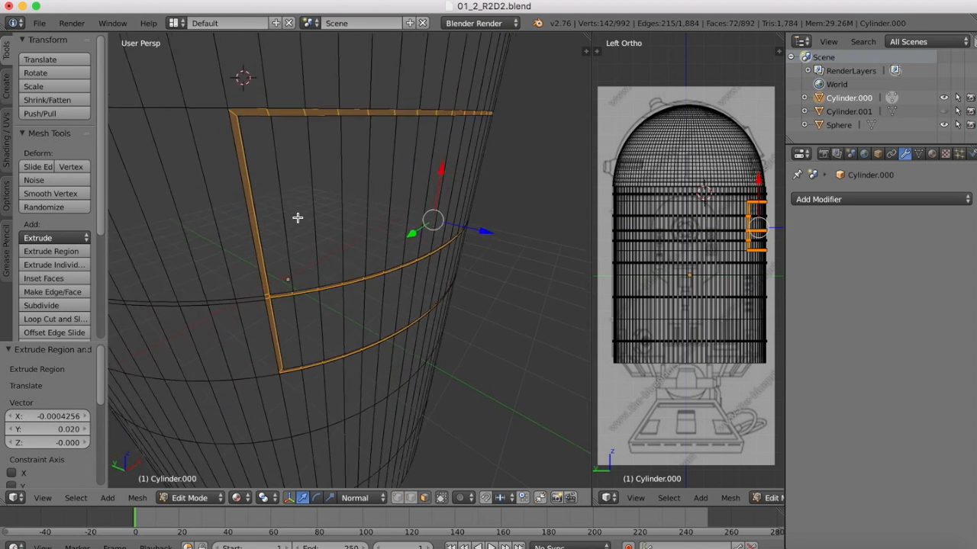
scroll(297, 218, down, 5)
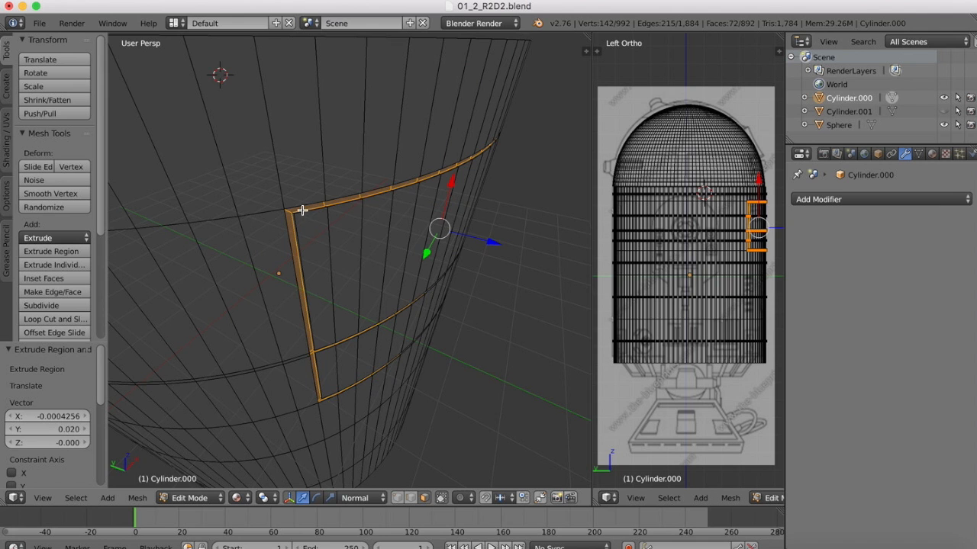
scroll(302, 210, up, 5)
scroll(302, 210, down, 3)
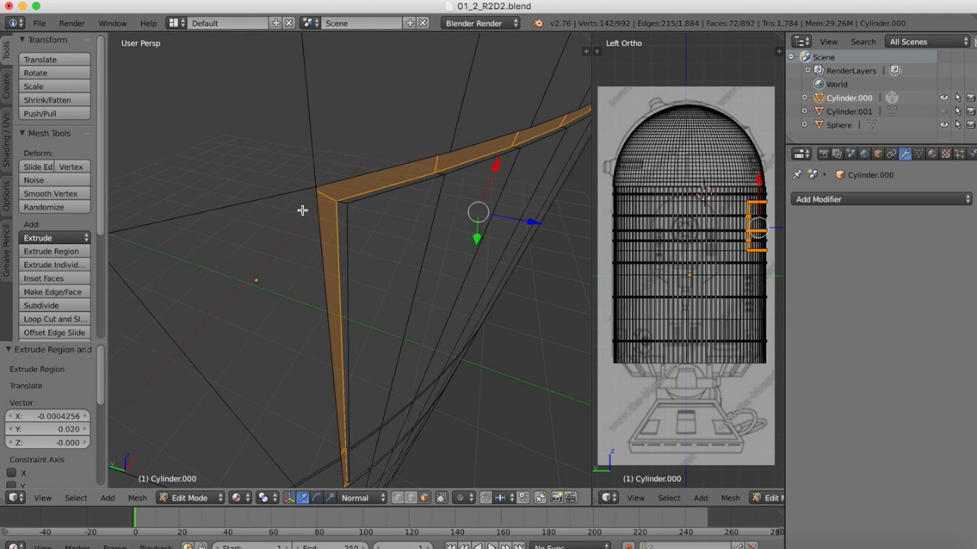
scroll(302, 210, down, 3)
scroll(302, 211, right, 4)
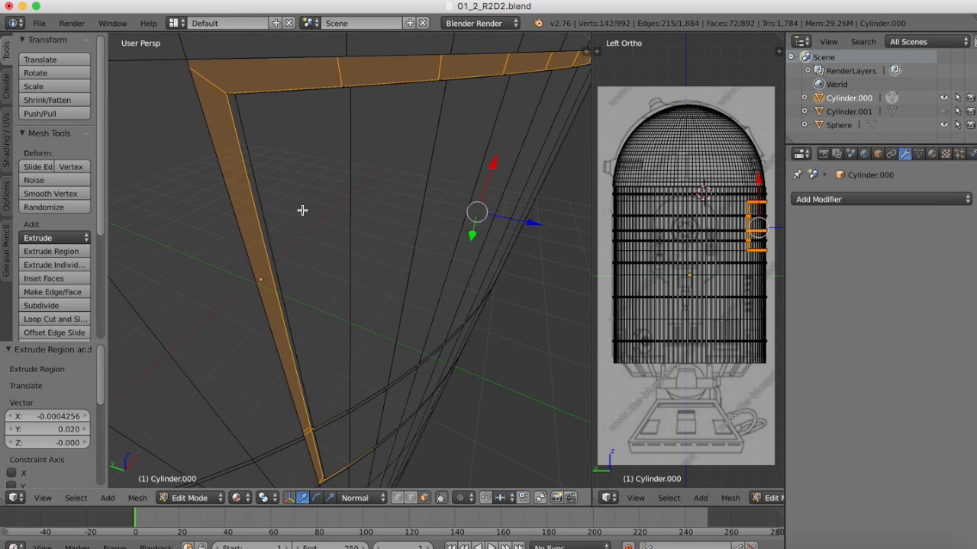
scroll(302, 210, up, 3)
scroll(302, 210, right, 3)
scroll(302, 210, left, 5)
scroll(302, 210, down, 3)
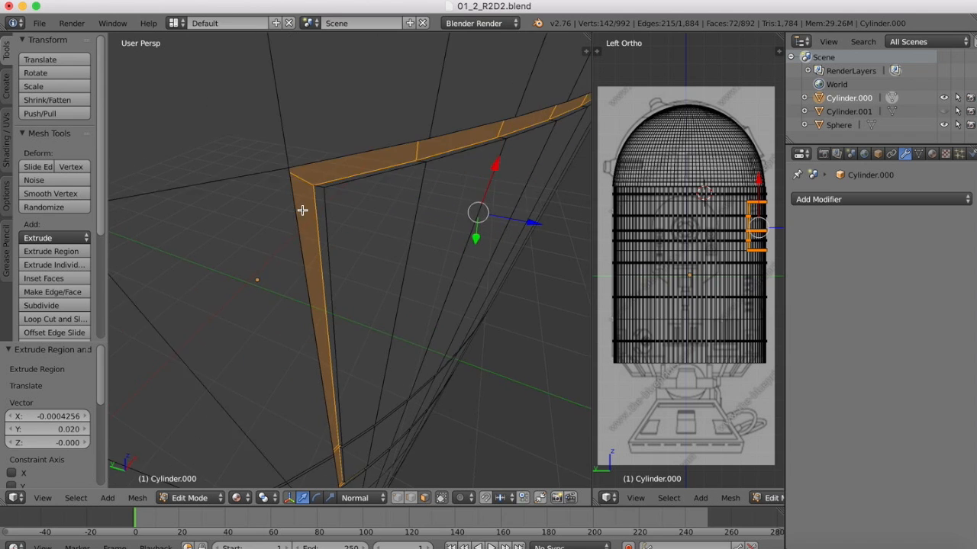
scroll(302, 211, down, 4)
scroll(302, 210, right, 3)
scroll(302, 211, up, 4)
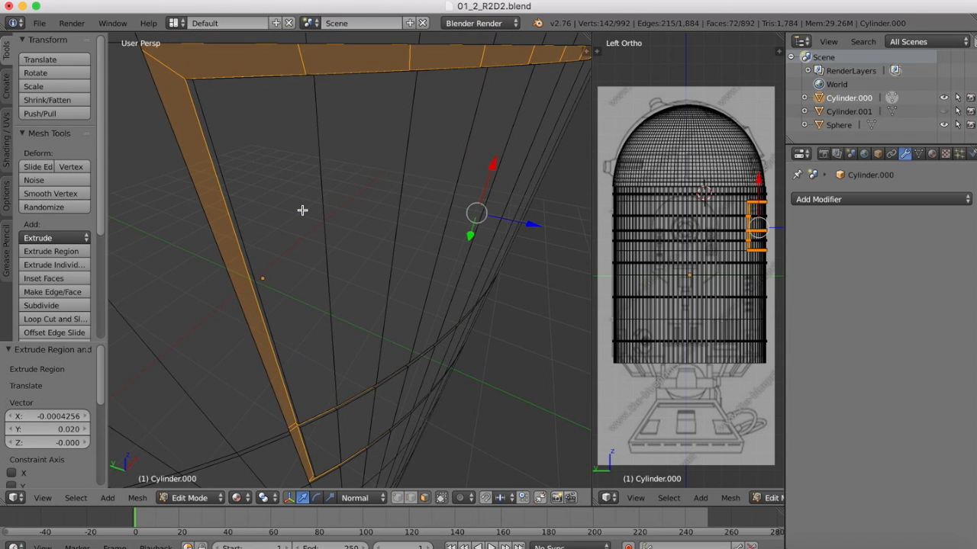
scroll(302, 210, up, 2)
scroll(303, 210, left, 2)
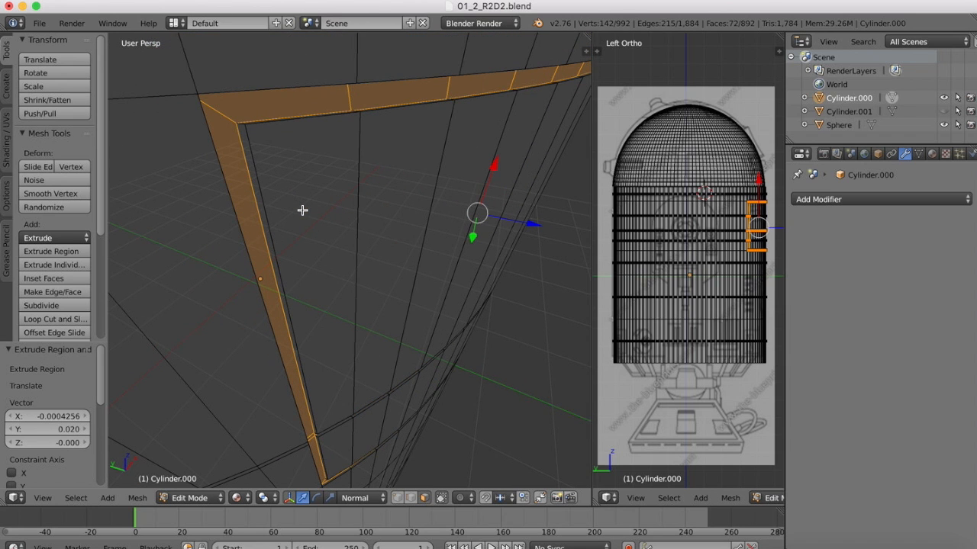
- Undo the border extrusion and extrude the same faces inward along their normal by -0.04
key(super+z)
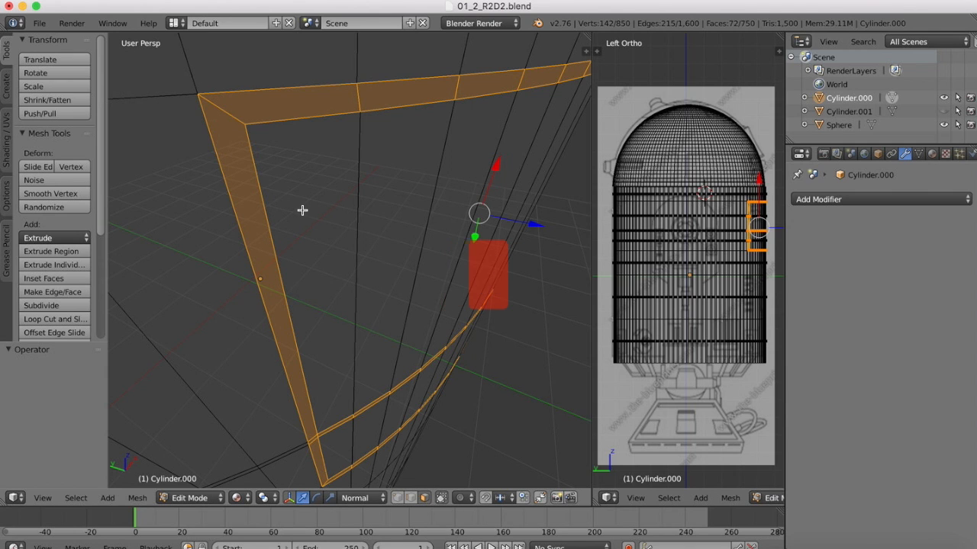
text(e)
text(-0.04)
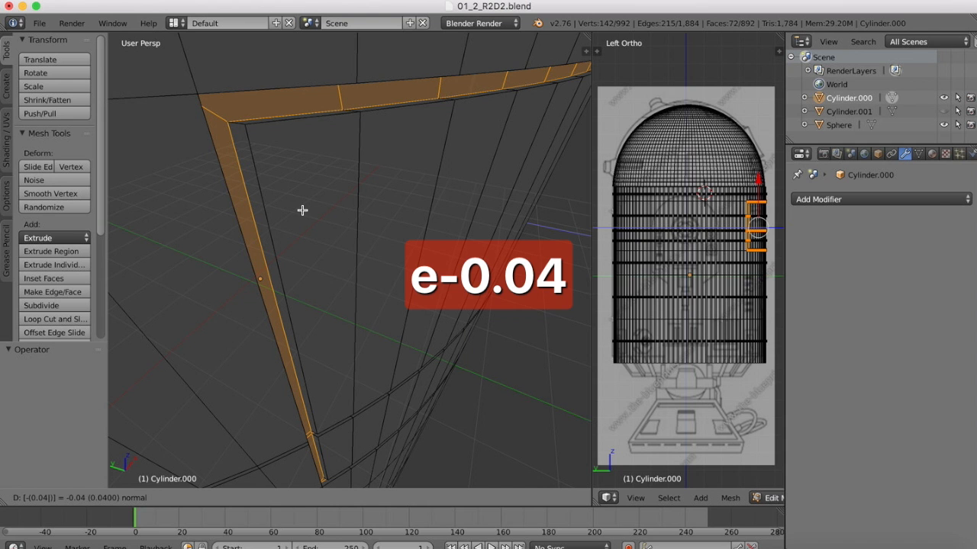
key(Return)
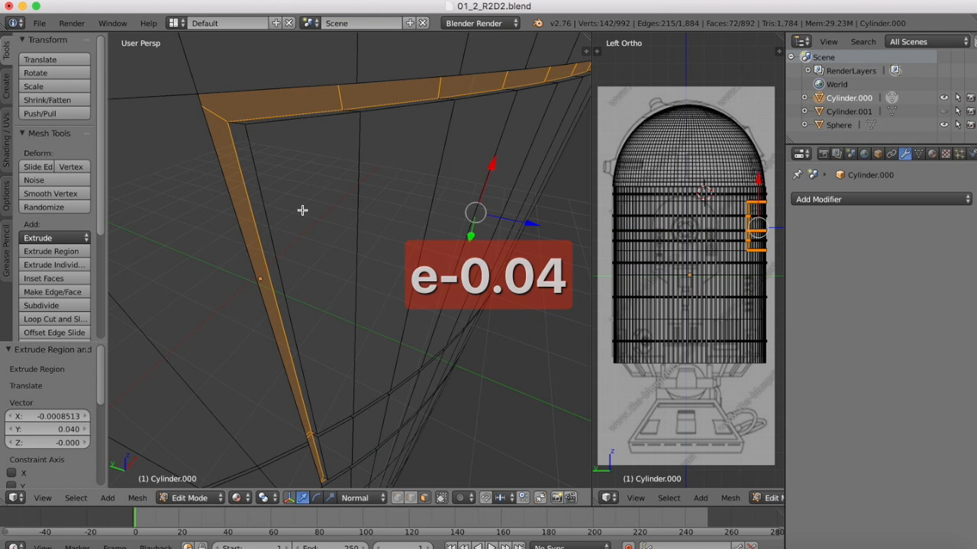
- Display the body cylinder in solid shading and examine the extruded grooves around the utility-arm panels
scroll(228, 244, down, 4)
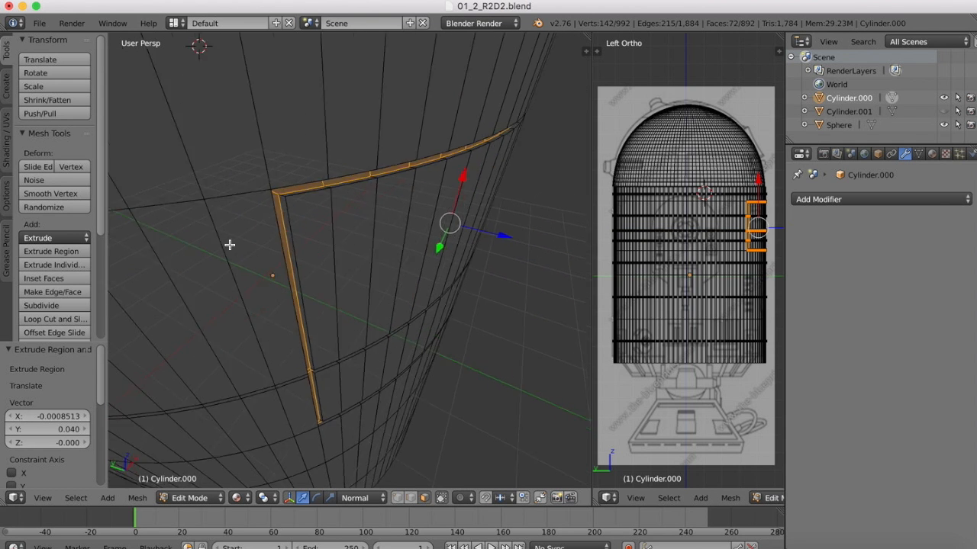
scroll(229, 244, right, 5)
scroll(228, 244, right, 10)
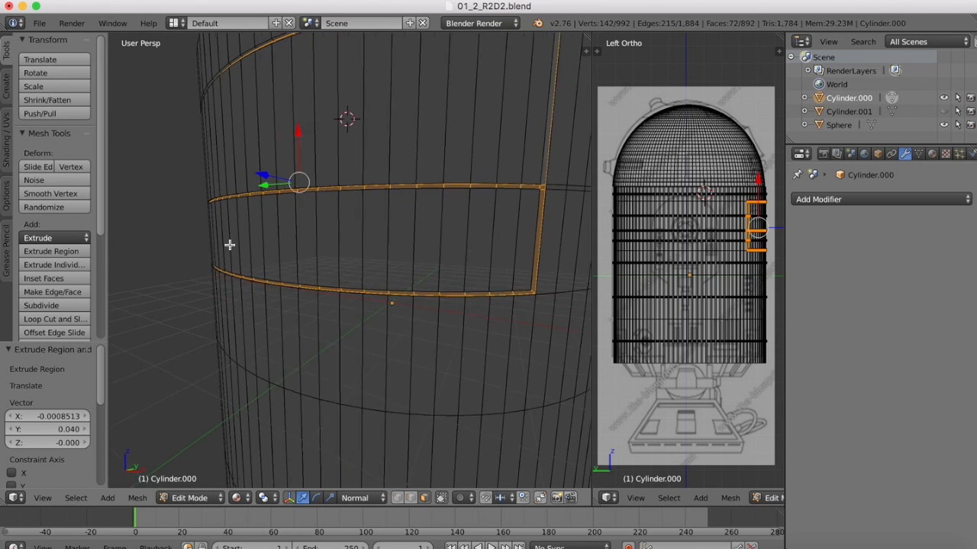
click(236, 497)
click(253, 454)
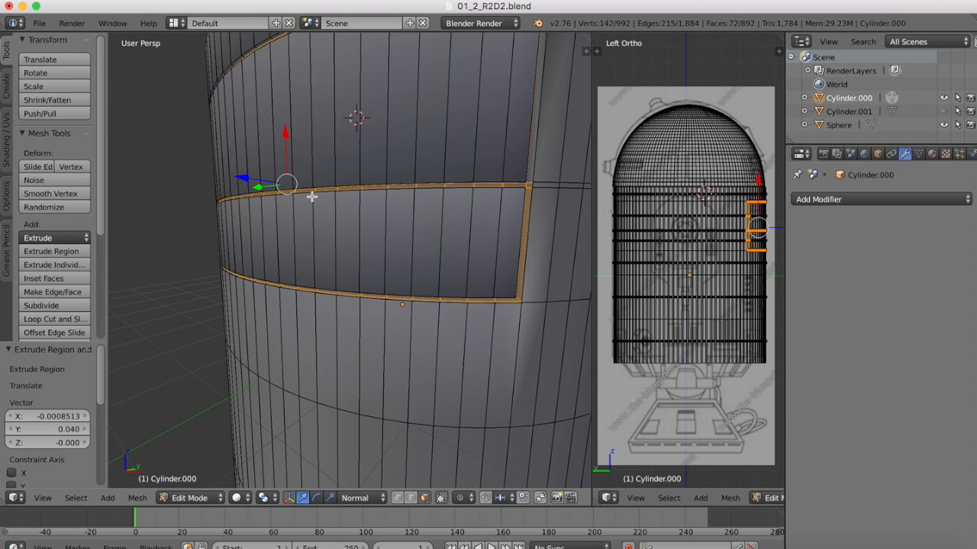
scroll(310, 207, down, 3)
scroll(308, 212, left, 6)
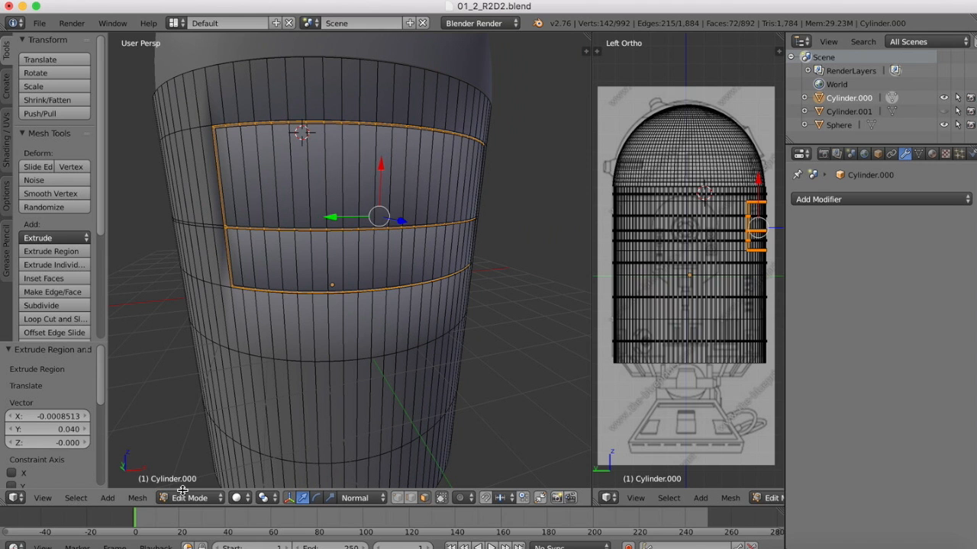
- Switch the body cylinder to Object Mode and add an Edge Split modifier to it
click(183, 494)
click(186, 484)
scroll(309, 264, down, 2)
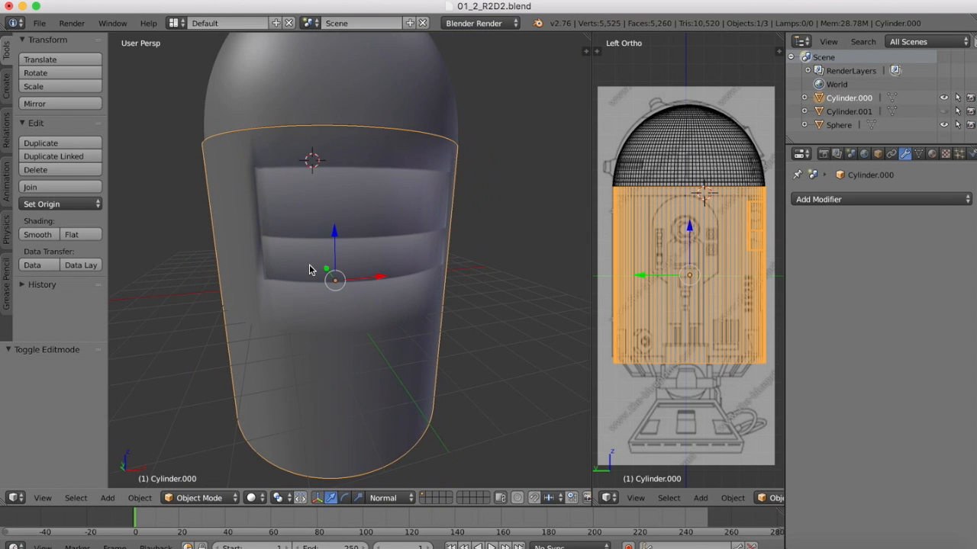
scroll(309, 265, right, 5)
scroll(309, 269, left, 5)
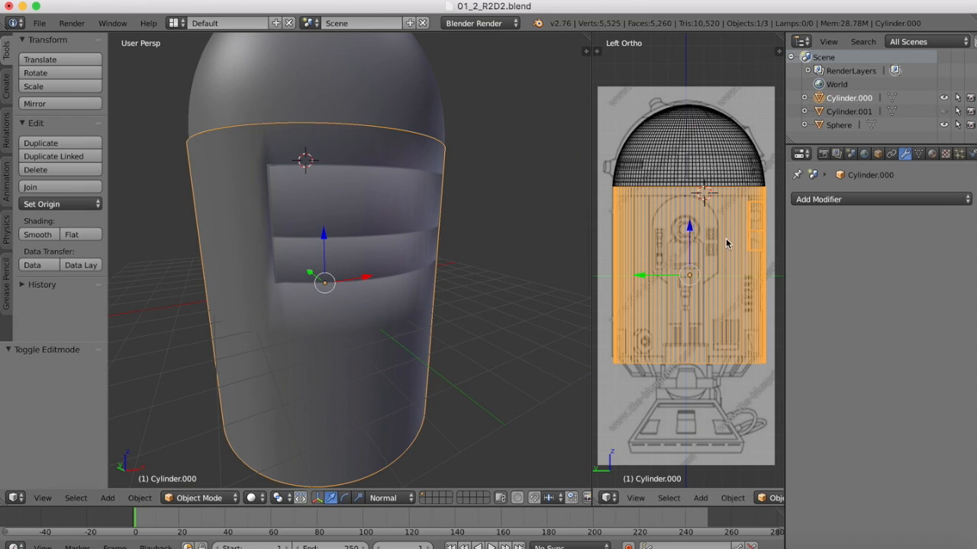
click(856, 200)
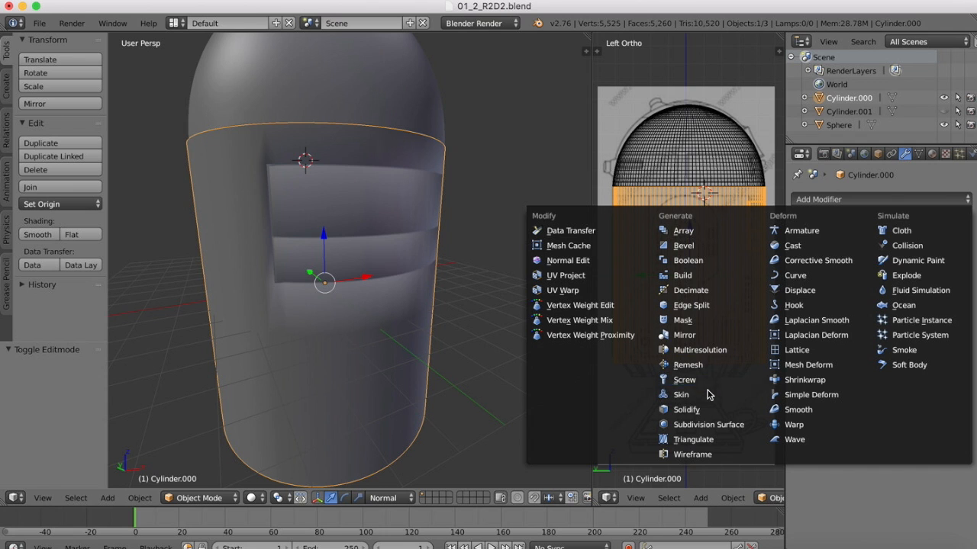
click(709, 307)
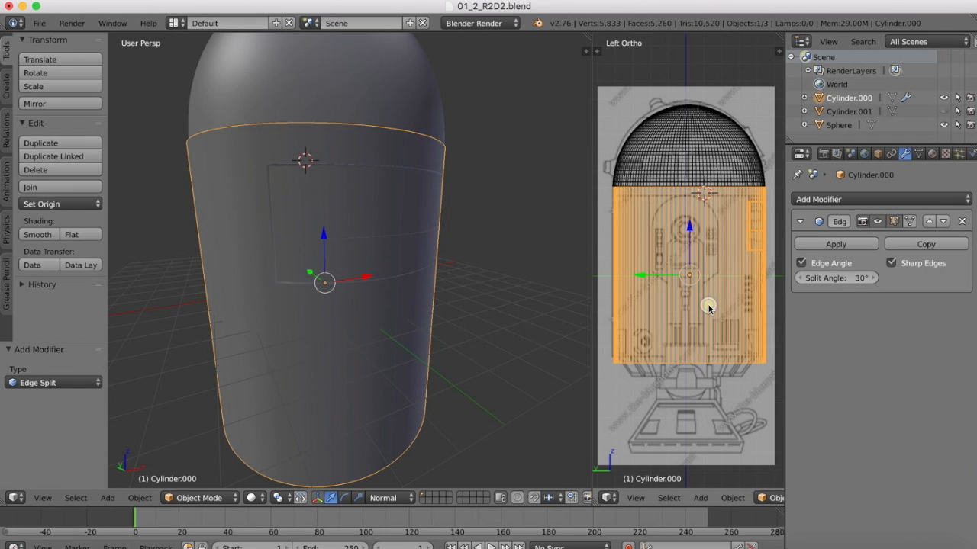
- Examine the shading and sharpness of the utility-arm panel grooves from several angles and distances
scroll(355, 214, right, 5)
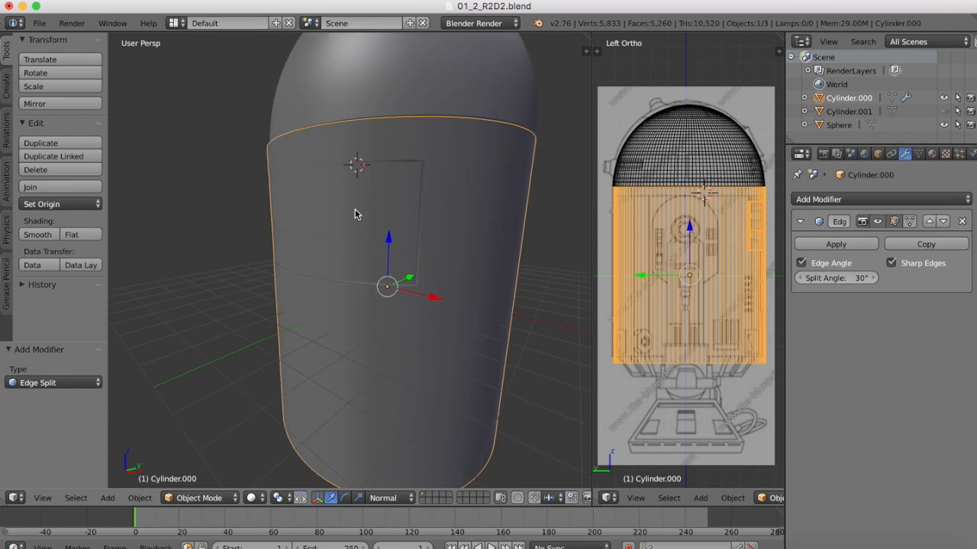
scroll(355, 214, left, 3)
scroll(355, 214, down, 2)
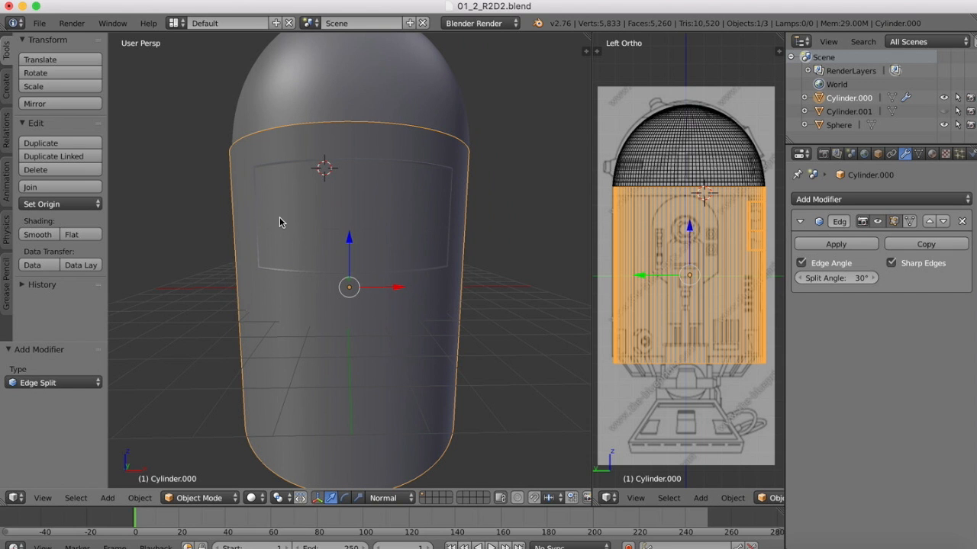
scroll(254, 202, up, 3)
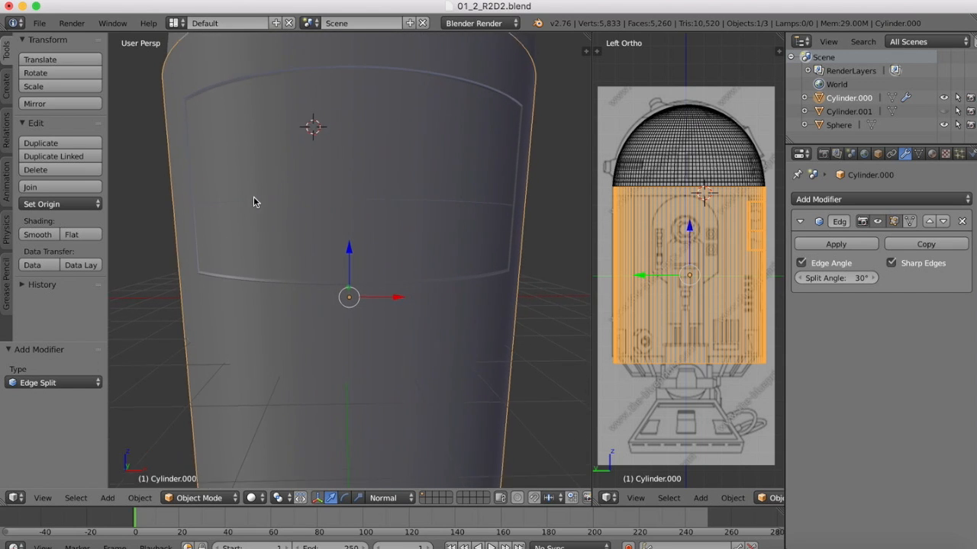
scroll(253, 201, left, 4)
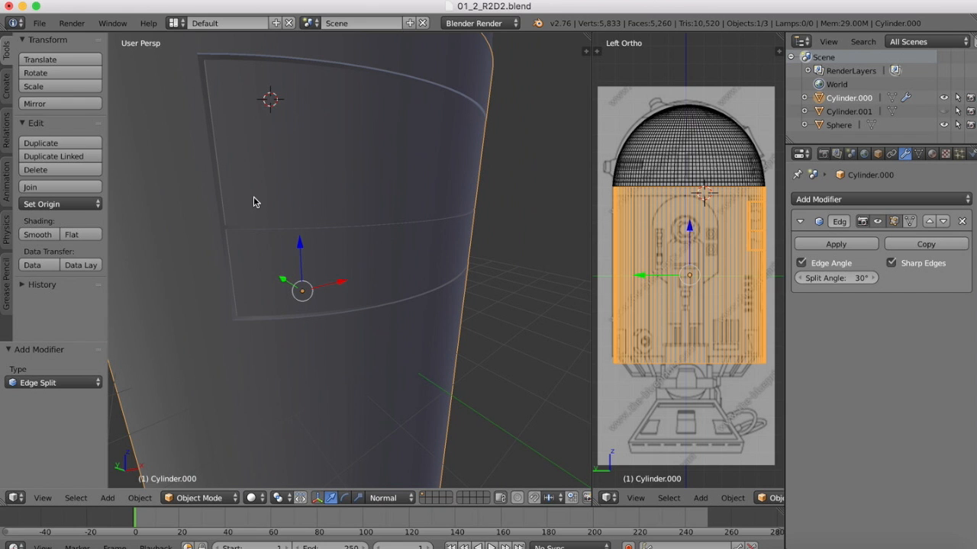
scroll(252, 203, down, 4)
scroll(252, 202, left, 3)
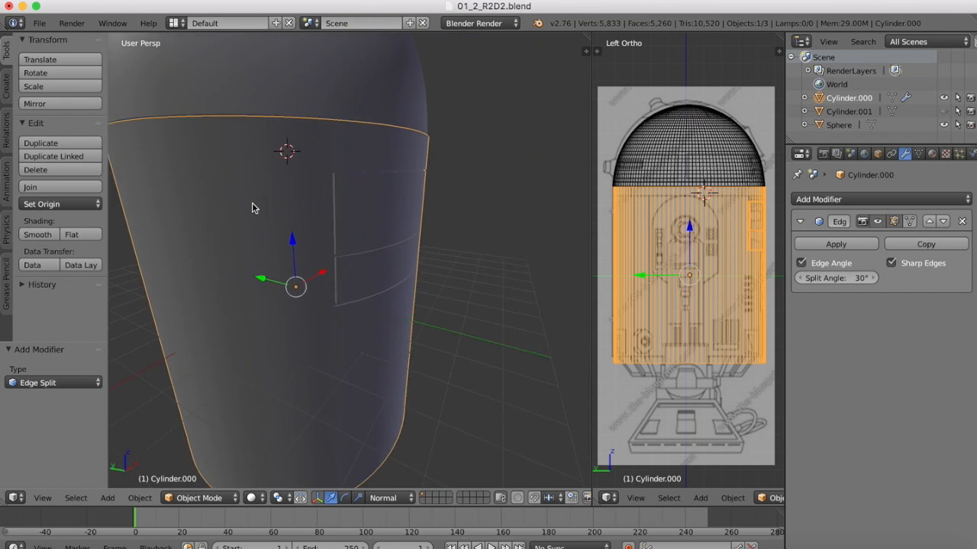
scroll(251, 203, right, 5)
scroll(252, 202, left, 4)
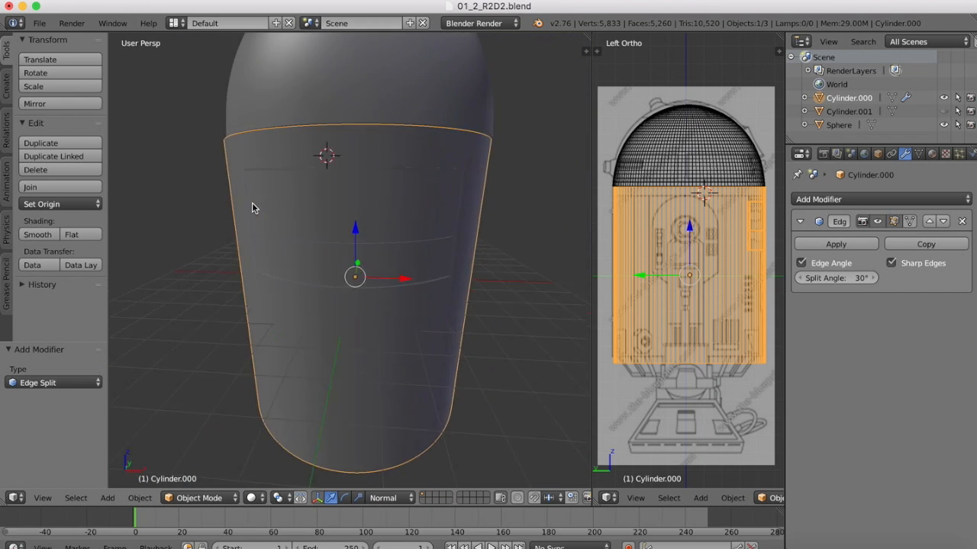
scroll(252, 202, right, 2)
- Show the body cylinder as a wireframe over the blueprint in the front orthographic view
click(42, 497)
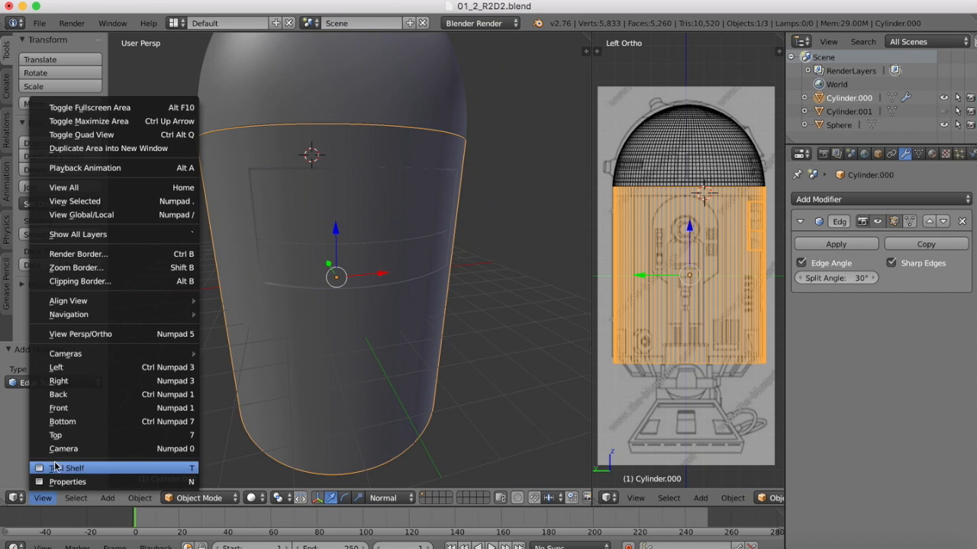
click(61, 408)
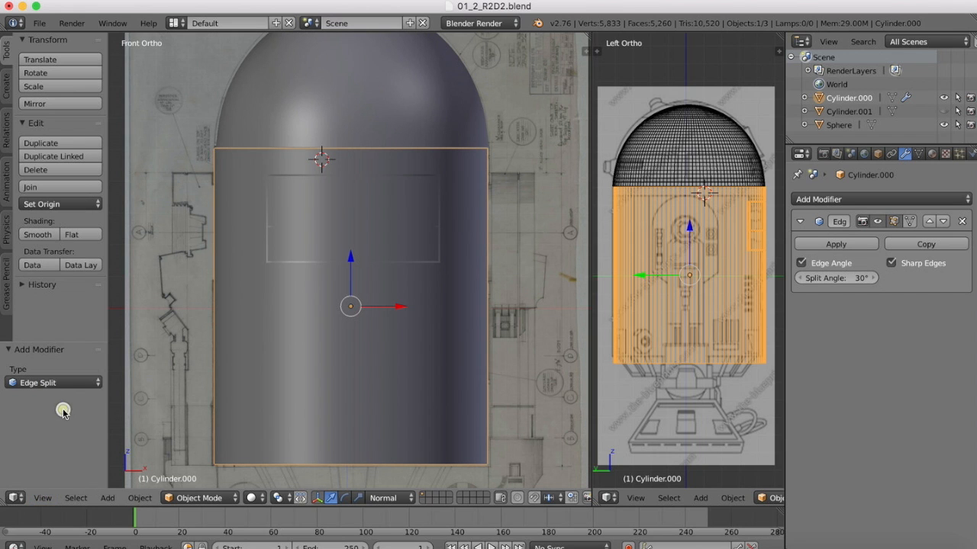
click(251, 498)
click(268, 421)
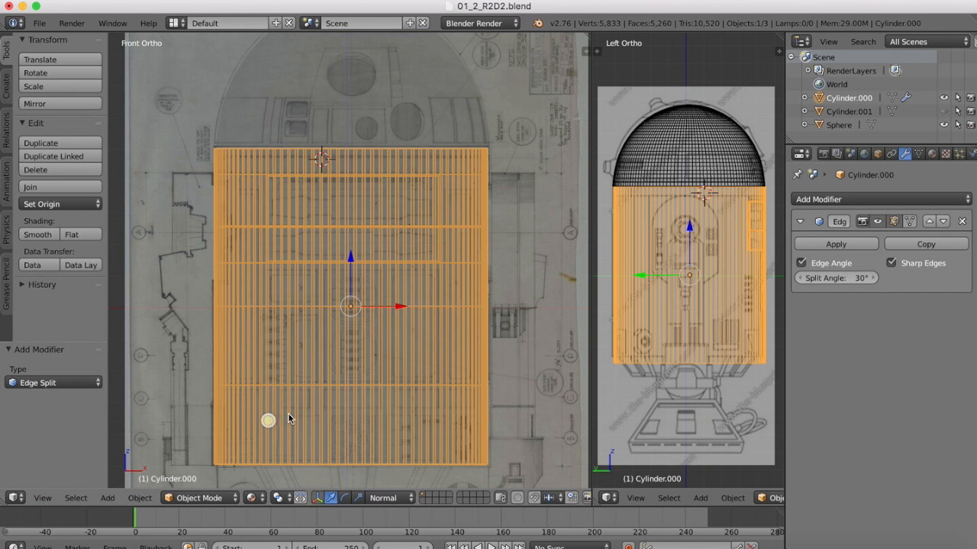
scroll(212, 142, up, 3)
scroll(212, 142, right, 1)
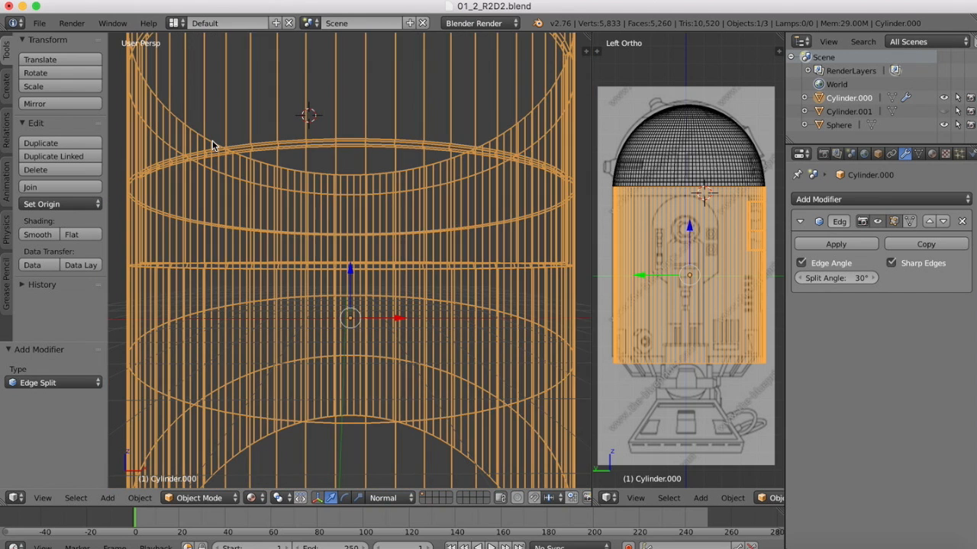
- Return to a close front view of the upper body and switch the cylinder to Edit Mode
click(43, 499)
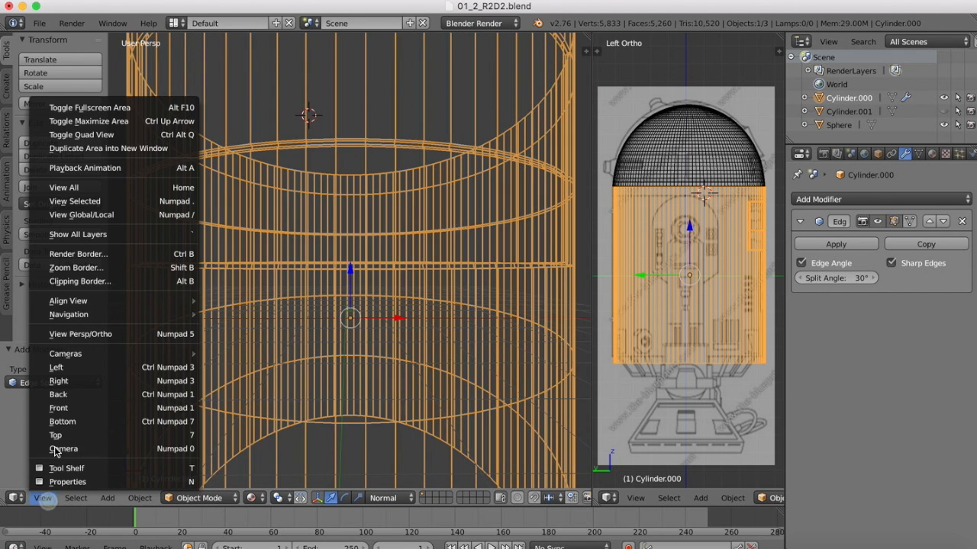
click(55, 410)
scroll(239, 228, down, 4)
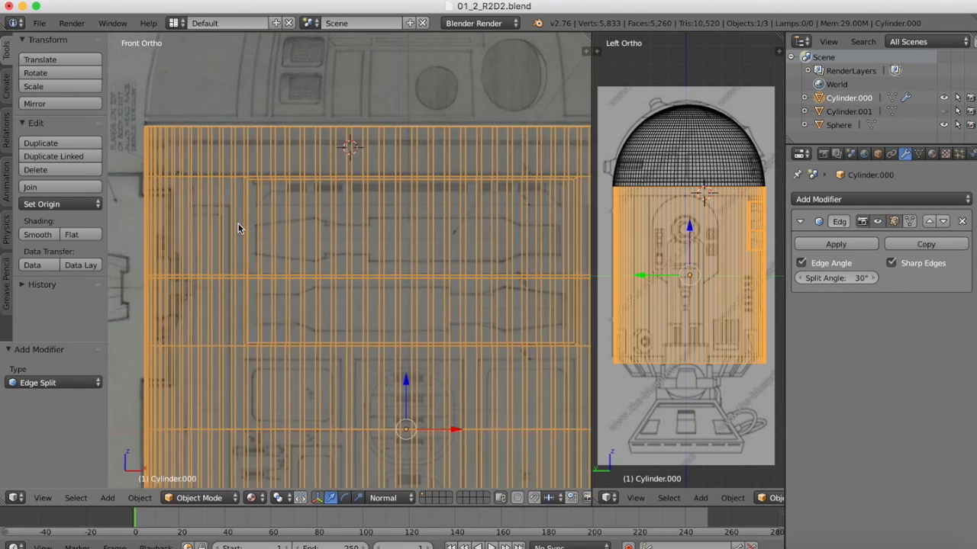
scroll(189, 171, up, 1)
scroll(189, 172, up, 3)
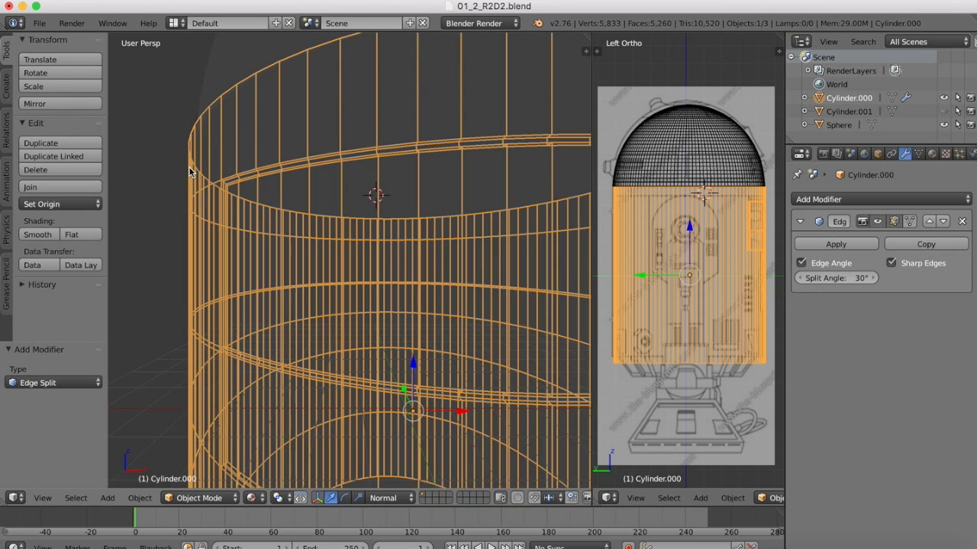
click(43, 498)
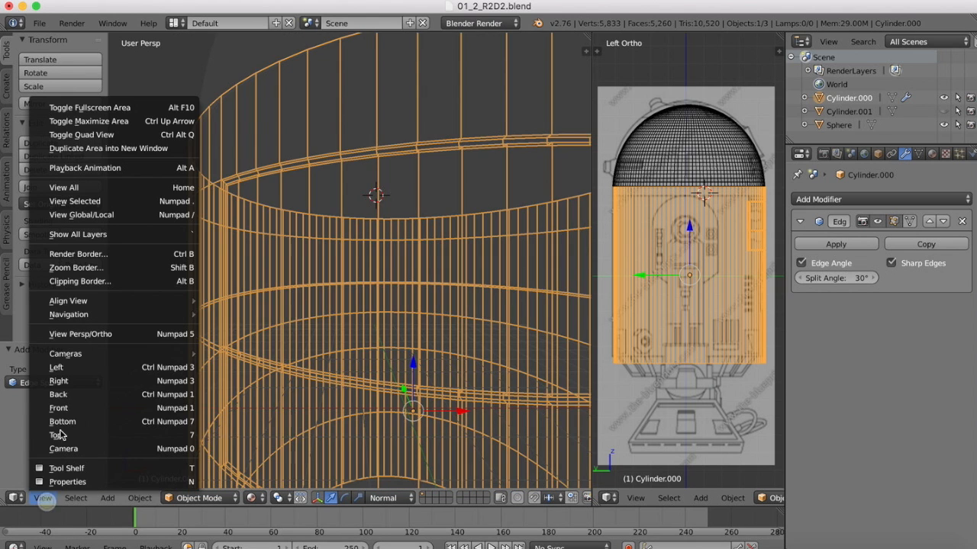
click(61, 409)
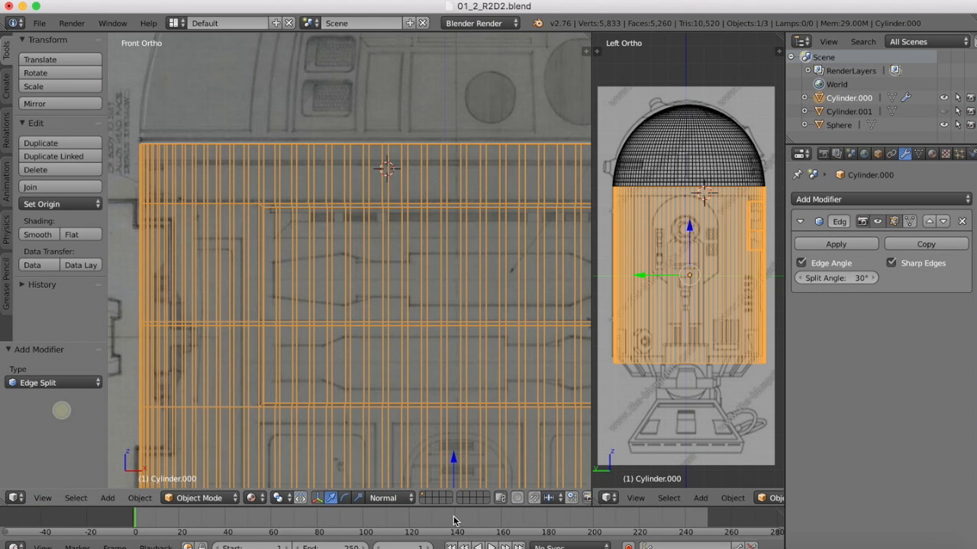
click(204, 499)
click(212, 465)
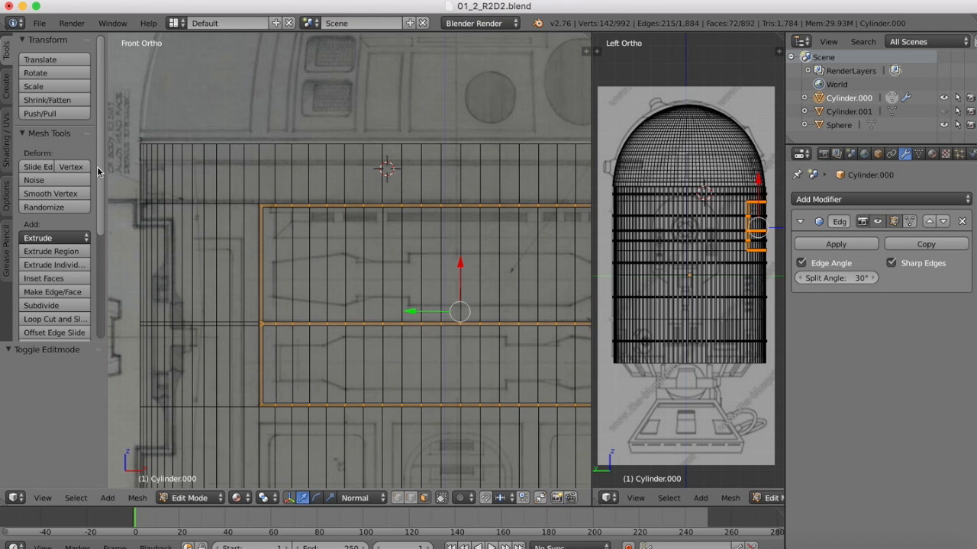
- Add two closely spaced horizontal loop cuts just below the body cylinder's top edge, following the blueprint line
click(47, 319)
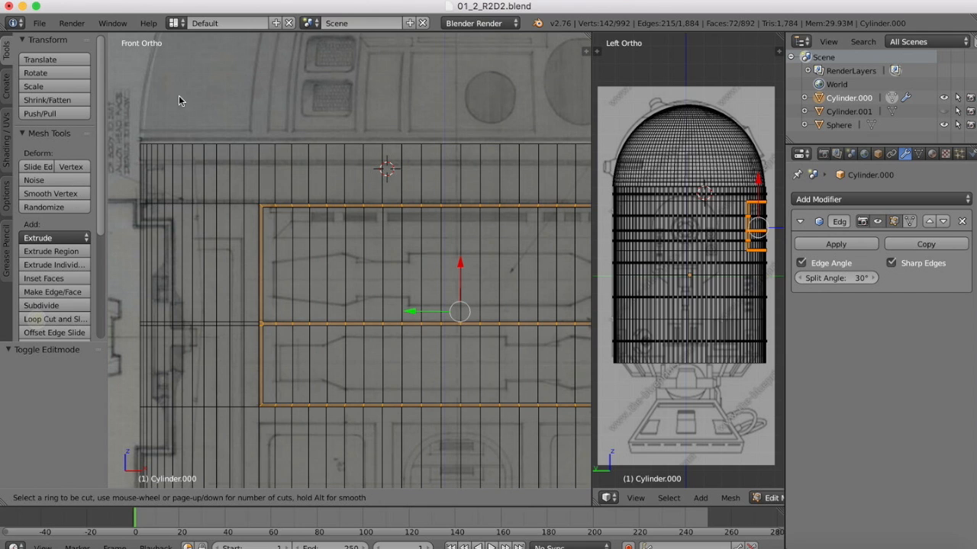
click(152, 156)
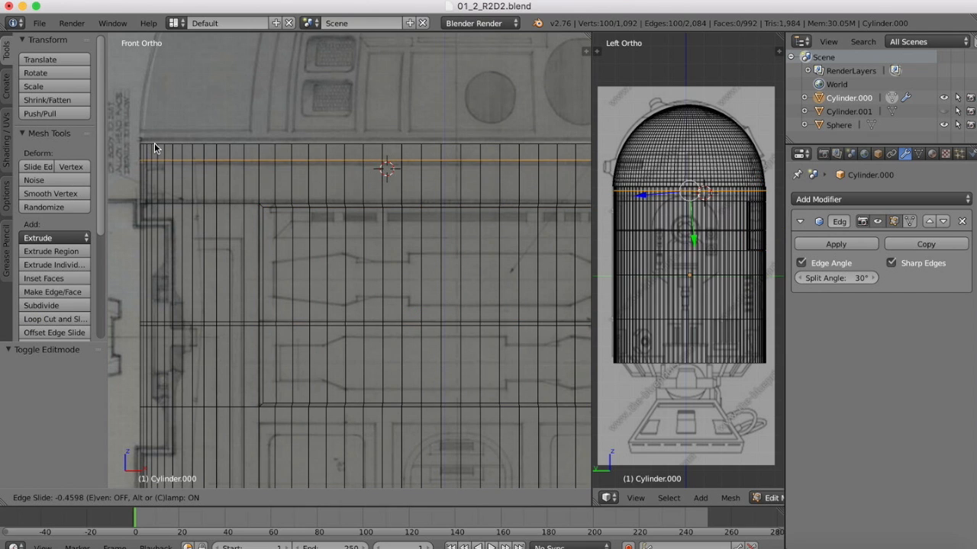
click(155, 148)
click(46, 319)
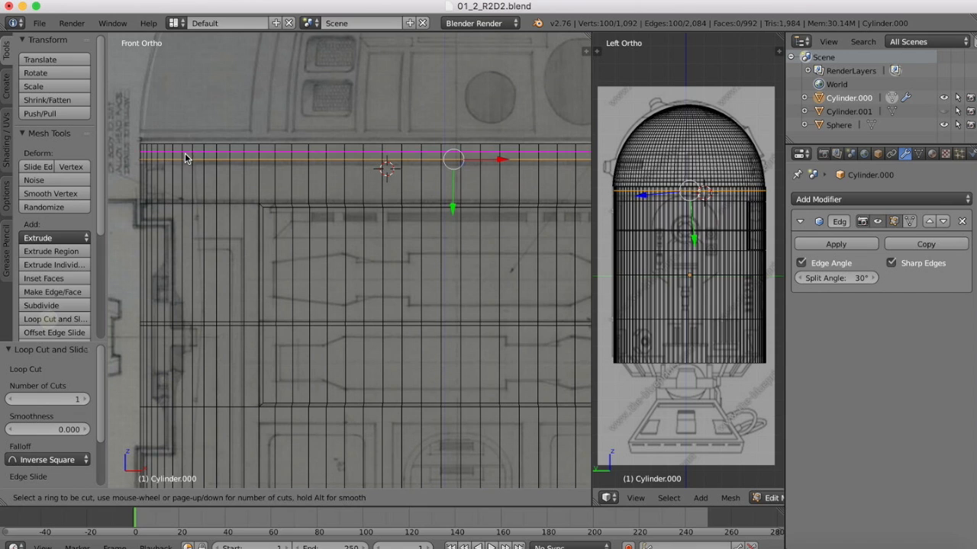
click(178, 169)
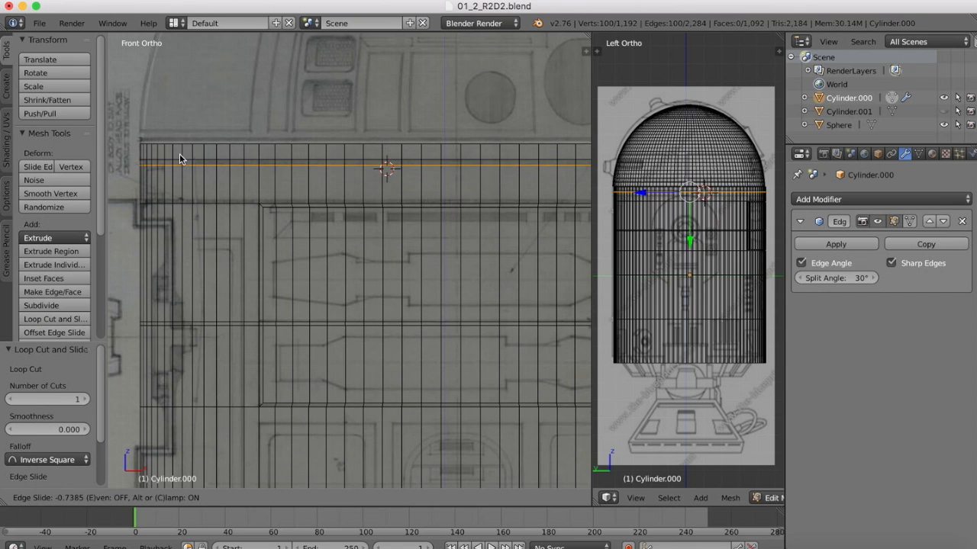
click(179, 153)
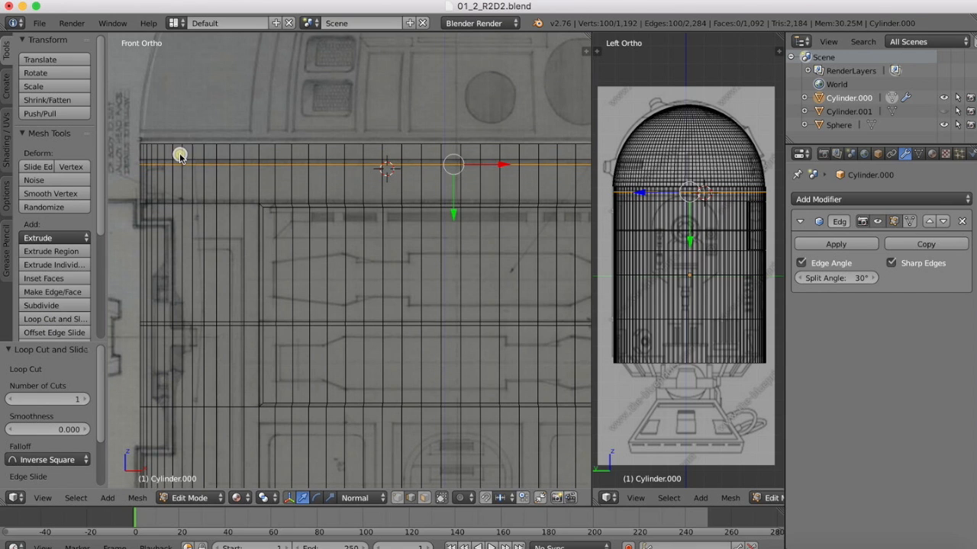
- Add a horizontal loop cut just above the upper border of the utility-arm panels
click(53, 319)
click(156, 183)
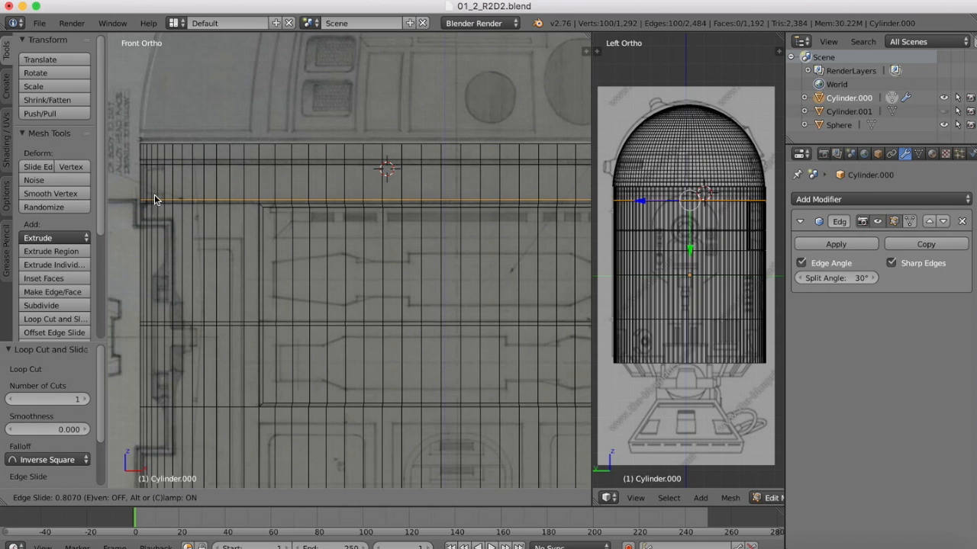
click(154, 197)
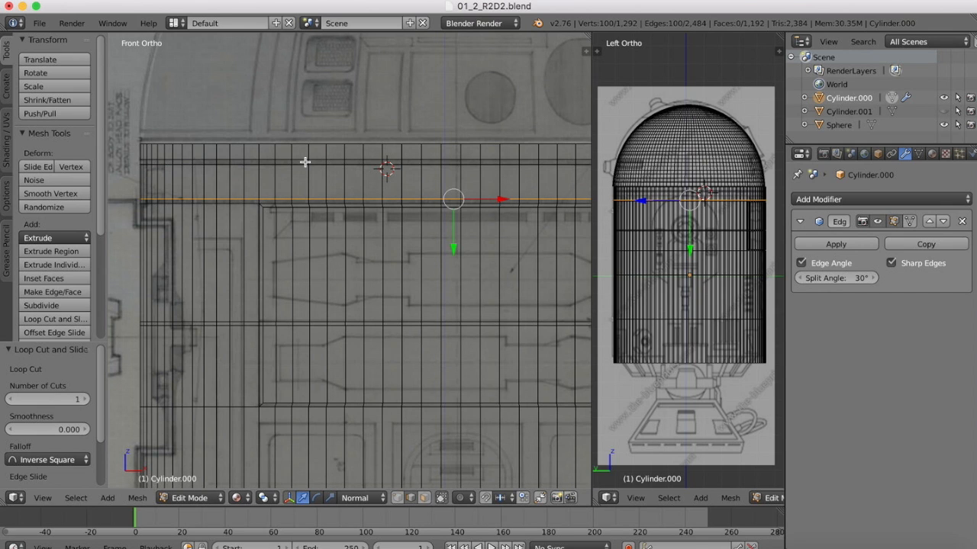
- In face selection mode, select the narrow strip of faces between the two close loop cuts below the cylinder's top, across the front
key(a)
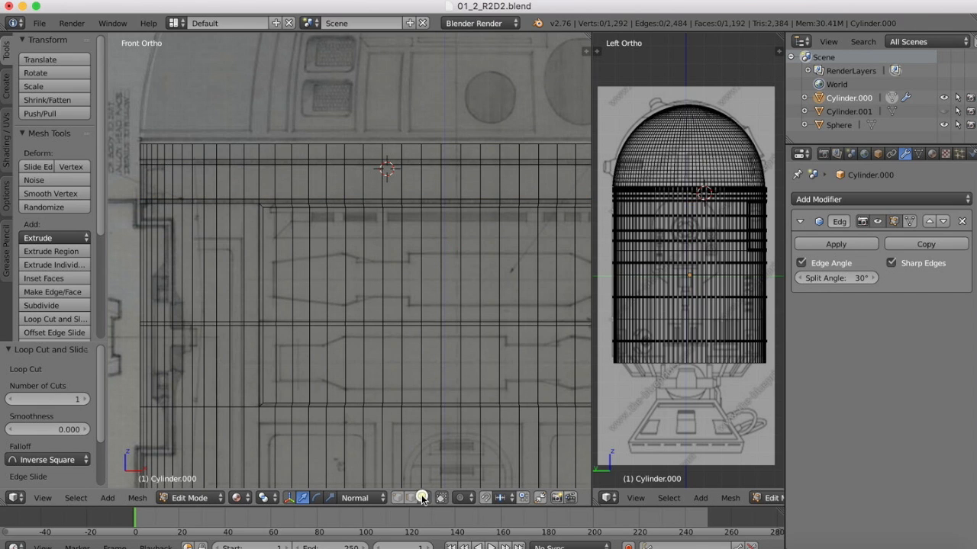
right_click(200, 161)
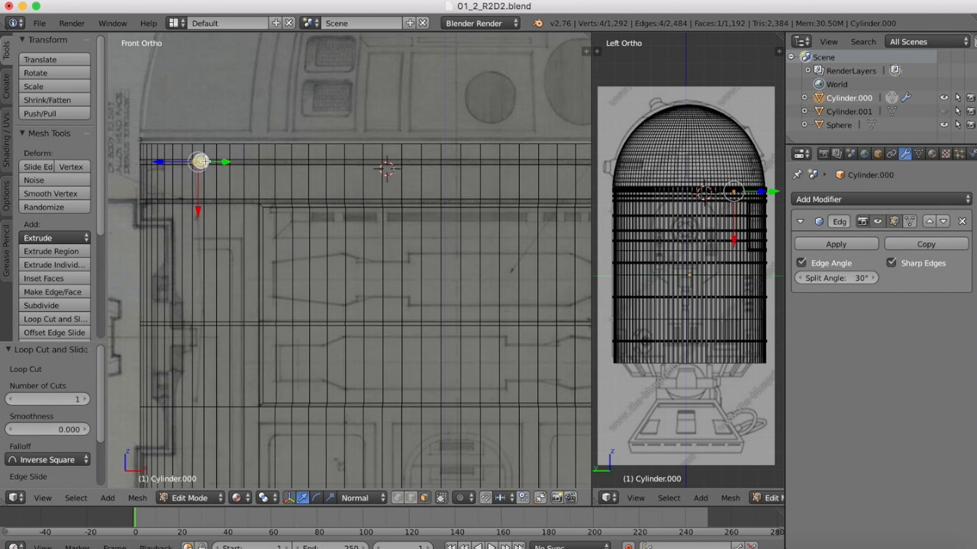
shift+right_click(250, 162)
shift+right_click(276, 162)
shift+right_click(302, 163)
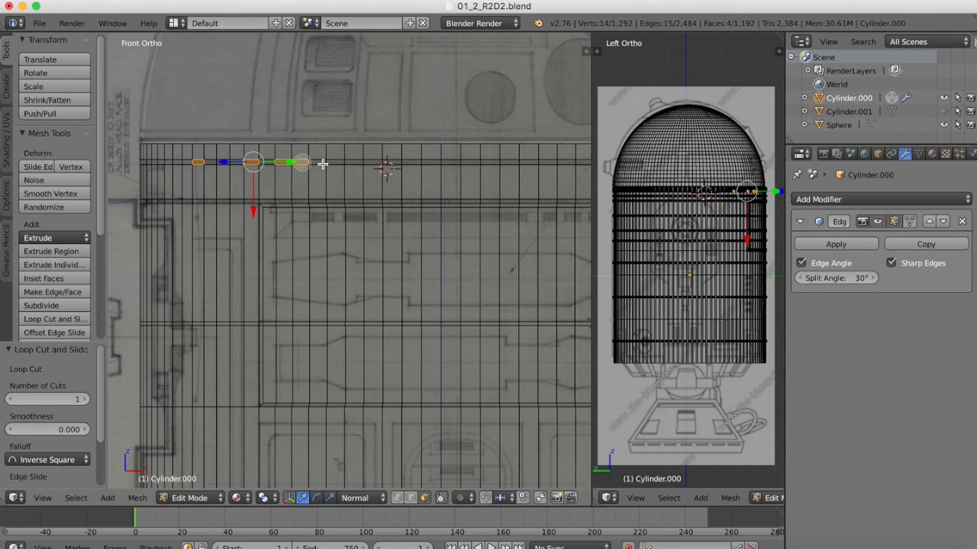
shift+right_click(323, 161)
shift+right_click(186, 162)
shift+right_click(177, 162)
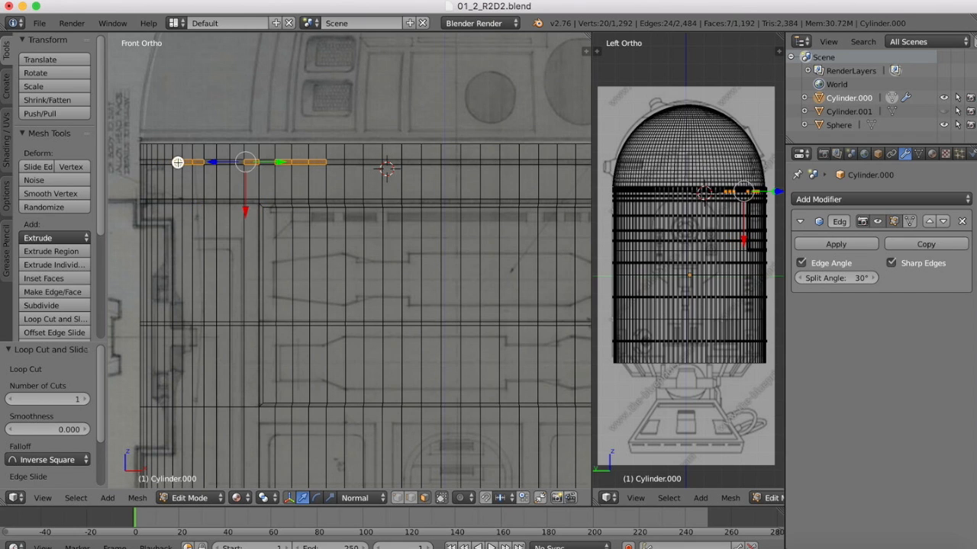
shift+right_click(168, 161)
shift+right_click(338, 163)
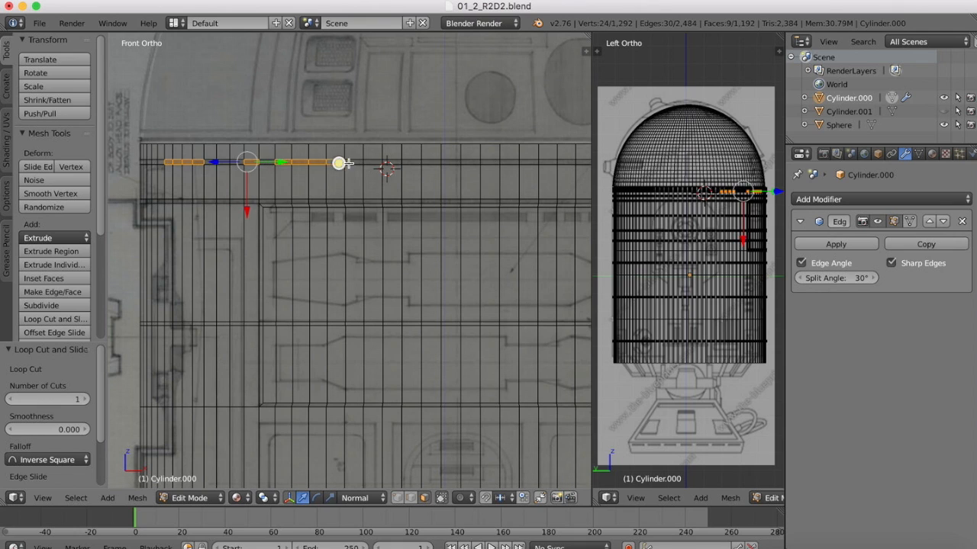
shift+right_click(358, 162)
shift+right_click(371, 163)
shift+right_click(397, 162)
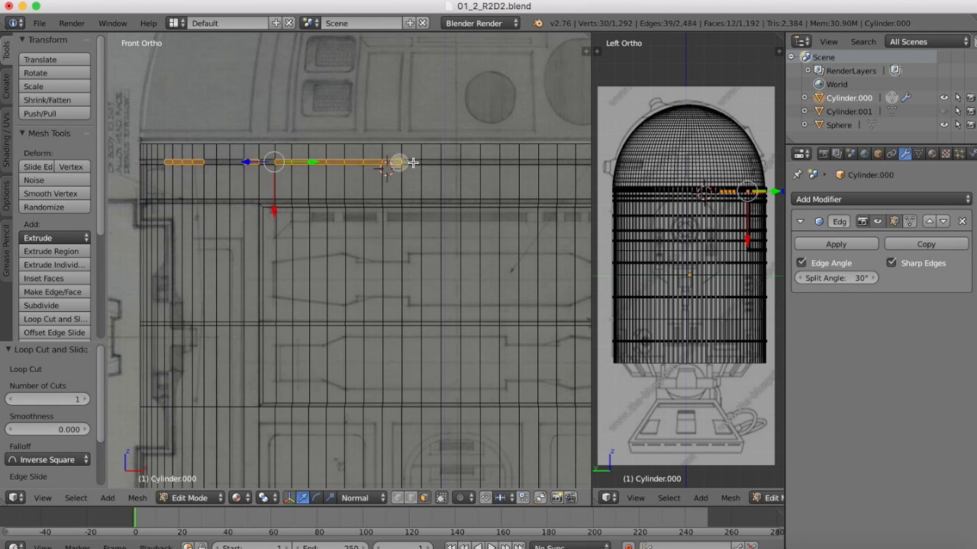
shift+right_click(413, 162)
shift+right_click(429, 162)
shift+right_click(238, 158)
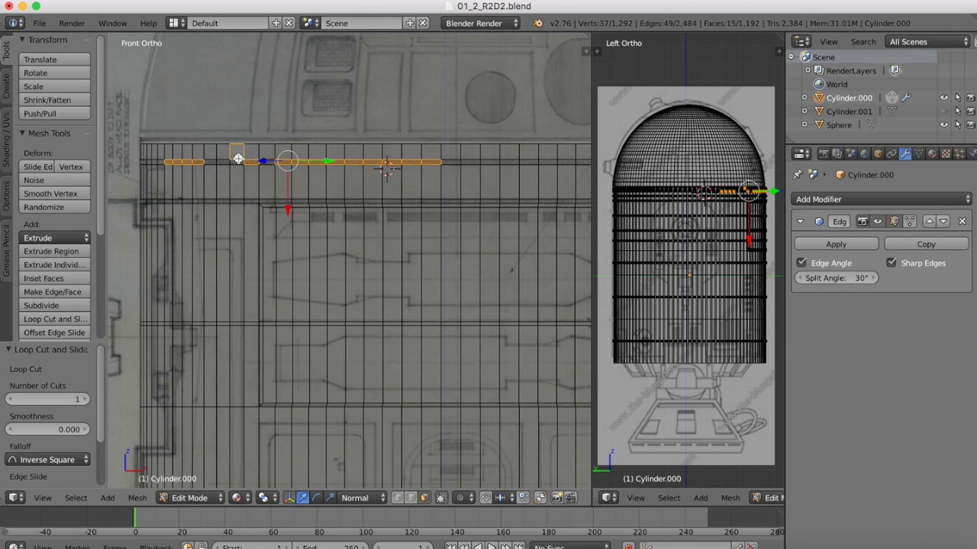
shift+right_click(219, 162)
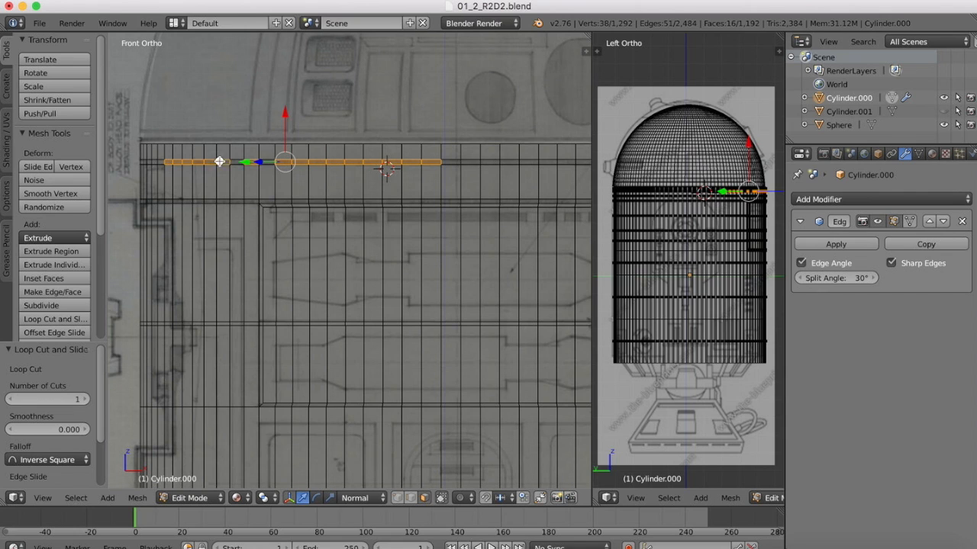
shift+right_click(451, 161)
shift+right_click(474, 162)
shift+right_click(495, 161)
shift+right_click(507, 162)
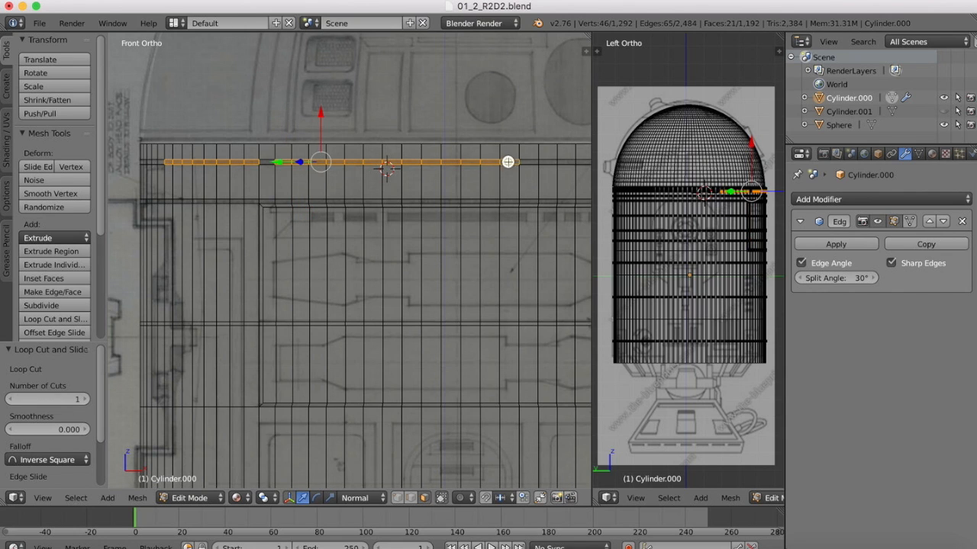
shift+right_click(531, 161)
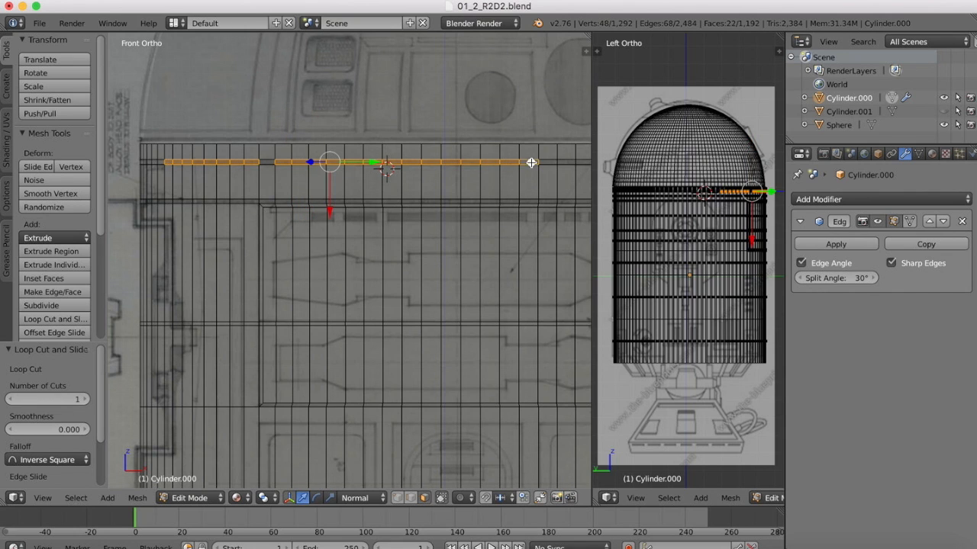
shift+right_click(269, 161)
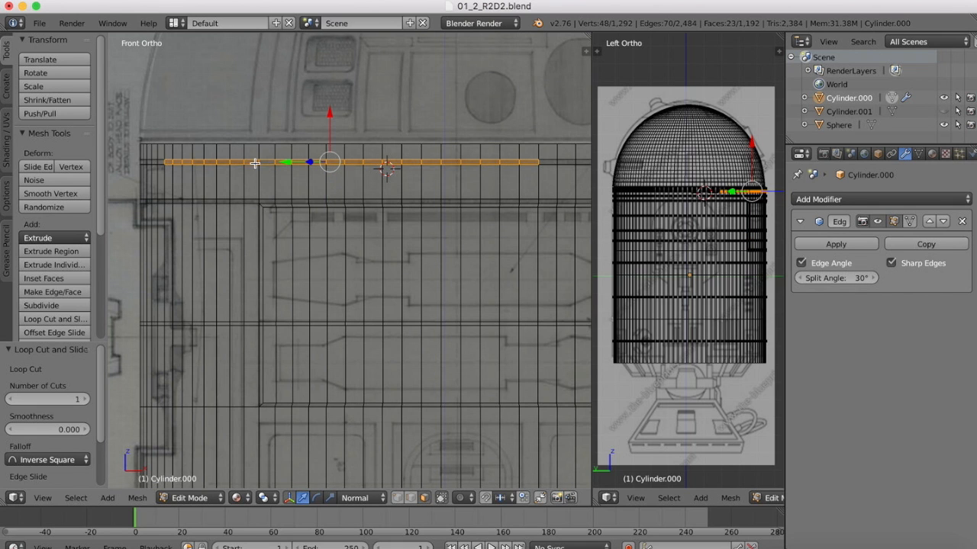
- Extend the selection along the narrow upper strip from the front around the curve toward the cylinder's adjacent side
scroll(497, 165, right, 3)
scroll(497, 164, down, 2)
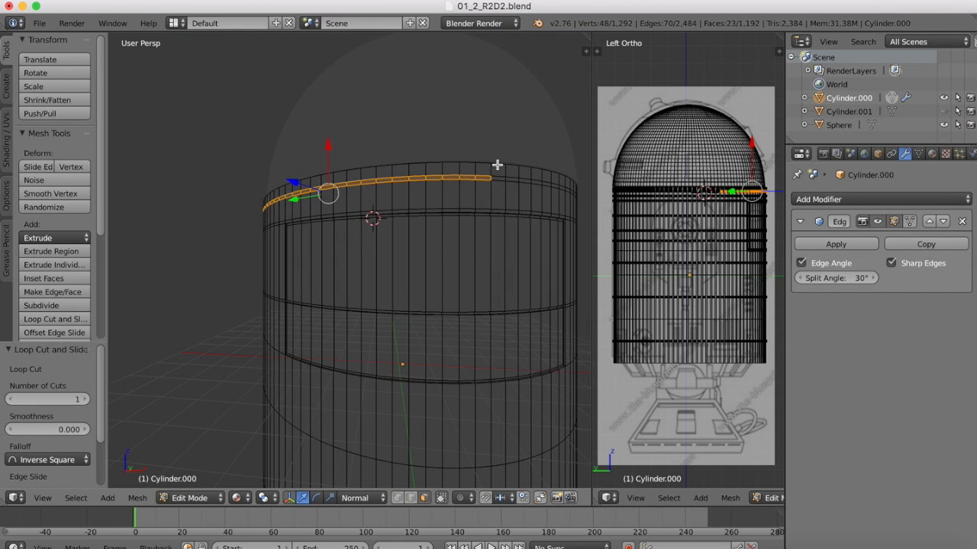
shift+right_click(503, 179)
shift+right_click(516, 179)
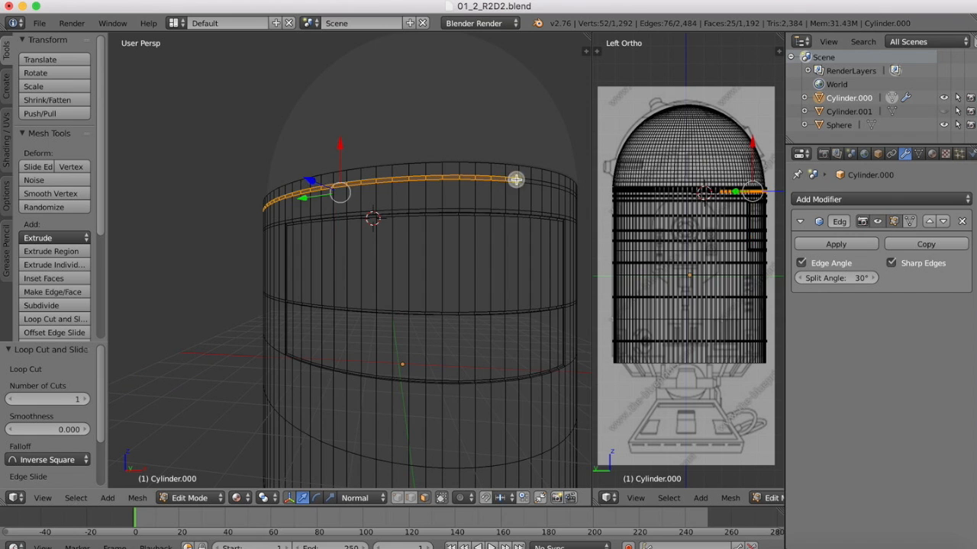
scroll(516, 179, right, 2)
shift+right_click(504, 161)
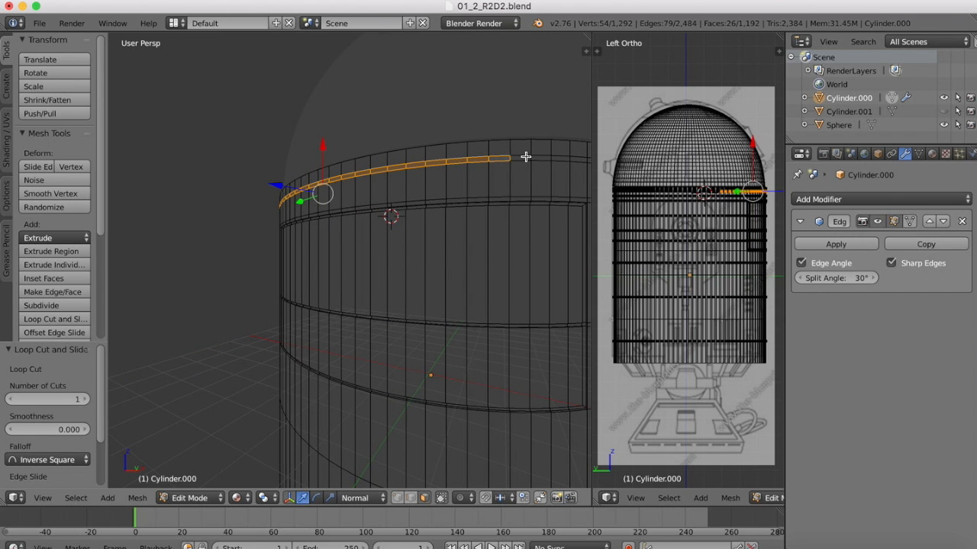
shift+right_click(523, 158)
scroll(542, 195, right, 5)
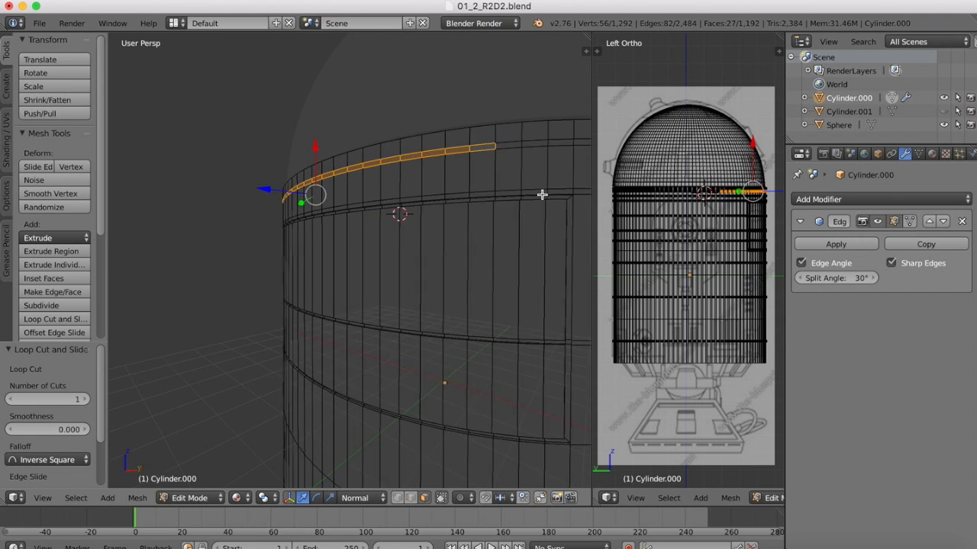
scroll(542, 195, right, 2)
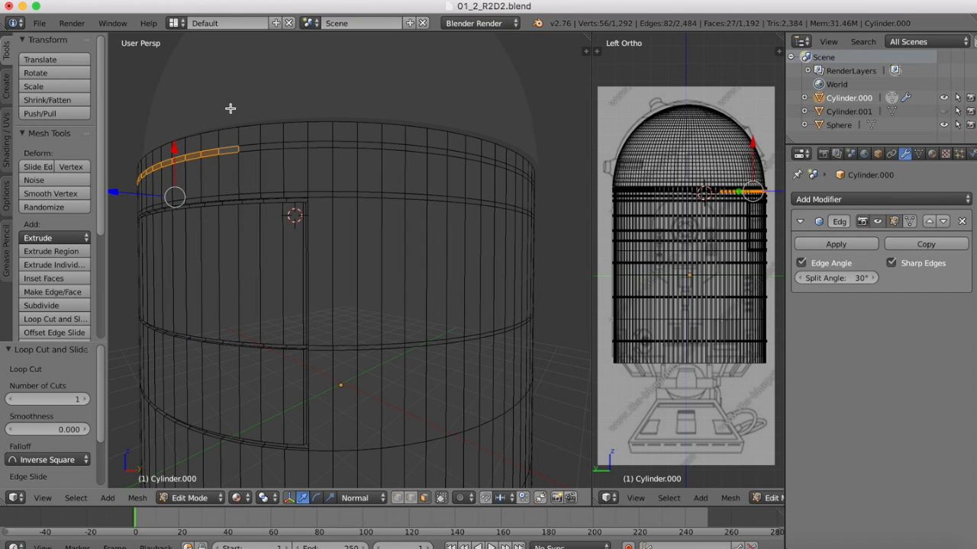
shift+right_click(254, 150)
shift+right_click(273, 149)
shift+right_click(293, 147)
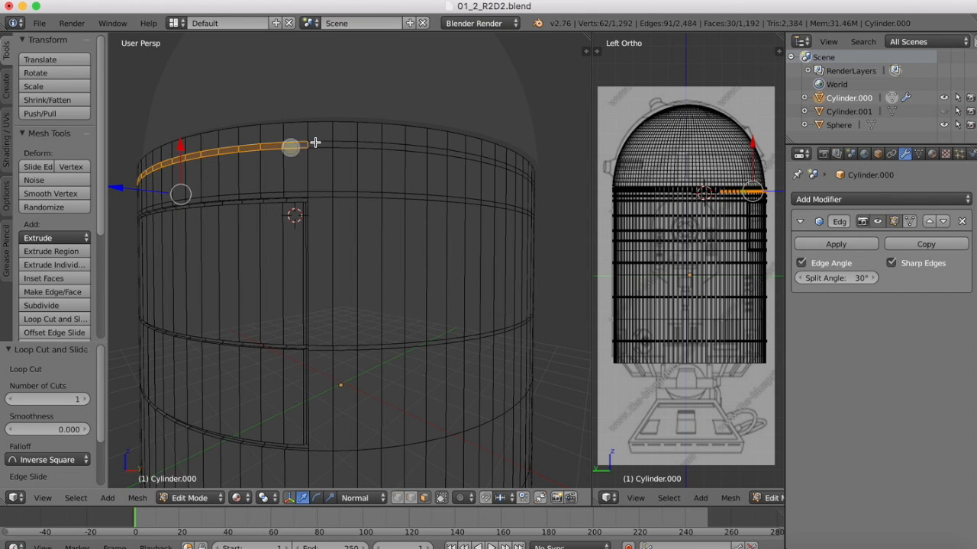
shift+right_click(321, 145)
shift+right_click(345, 146)
shift+right_click(366, 145)
shift+right_click(399, 146)
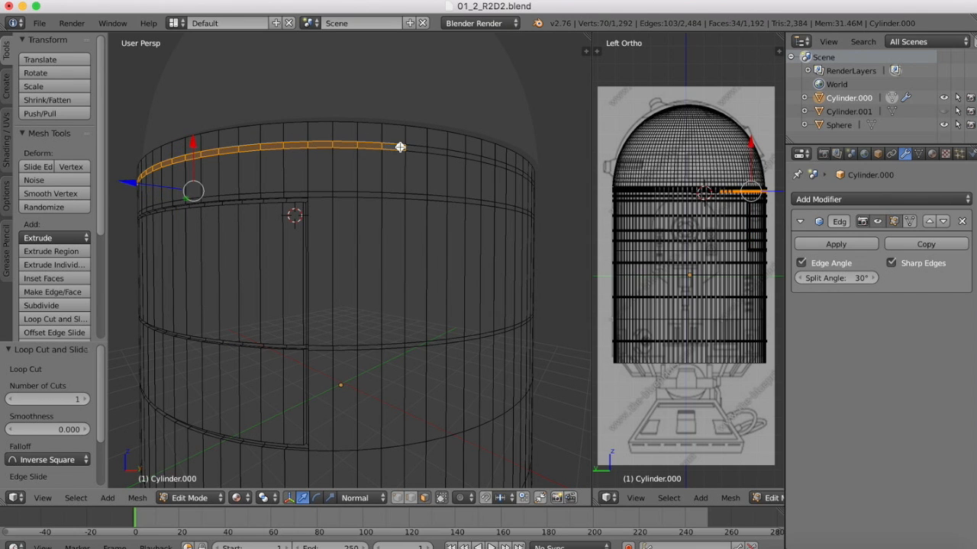
- Add the next narrow faces of the upper strip to the selection, continuing across the side of the cylinder
scroll(399, 145, left, 2)
shift+right_click(252, 154)
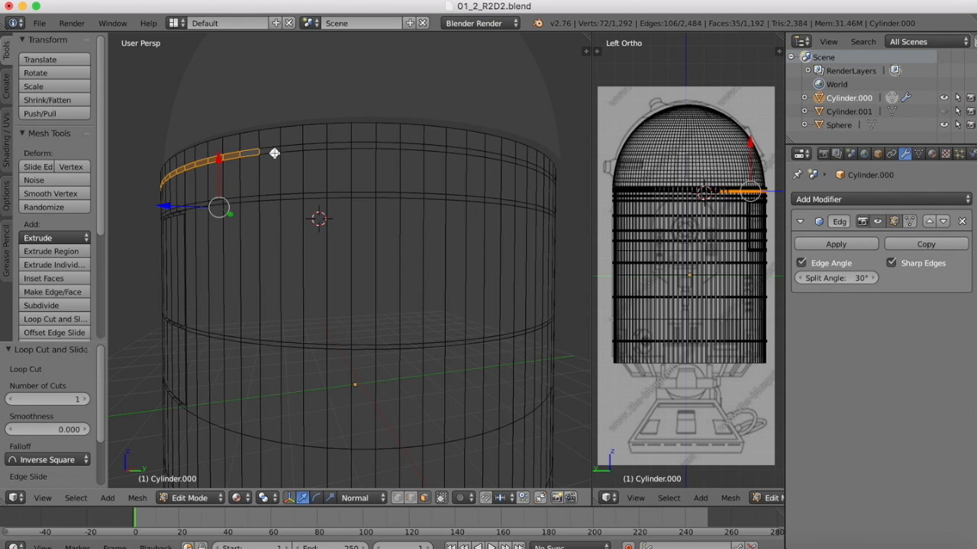
shift+right_click(271, 150)
shift+right_click(293, 147)
shift+right_click(315, 146)
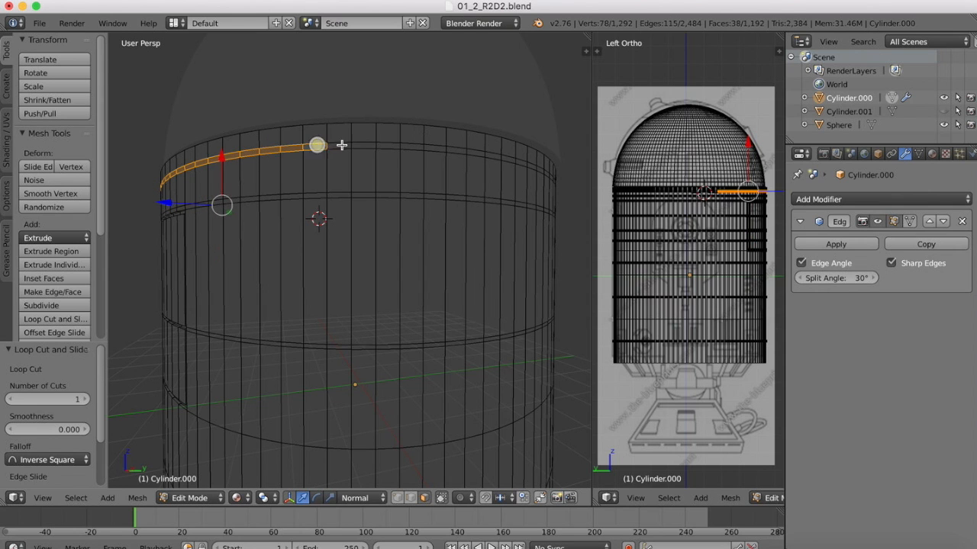
shift+right_click(340, 146)
shift+right_click(367, 145)
shift+right_click(389, 145)
shift+right_click(418, 146)
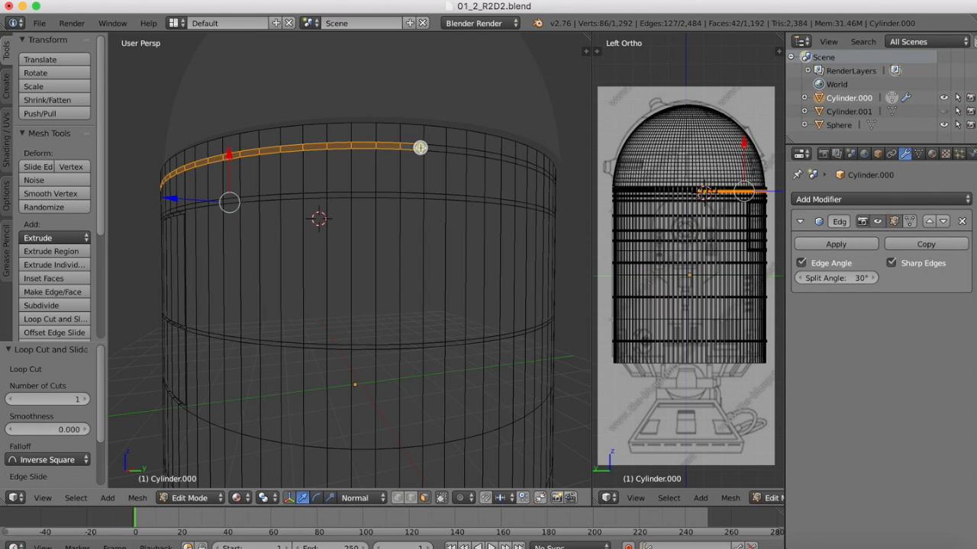
scroll(421, 147, left, 2)
shift+right_click(257, 147)
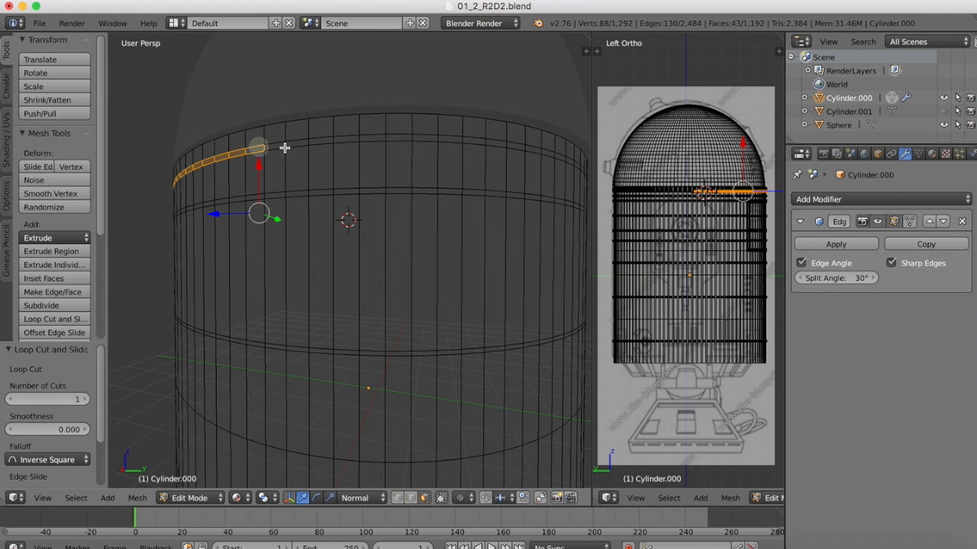
shift+right_click(283, 145)
shift+right_click(300, 145)
shift+right_click(323, 144)
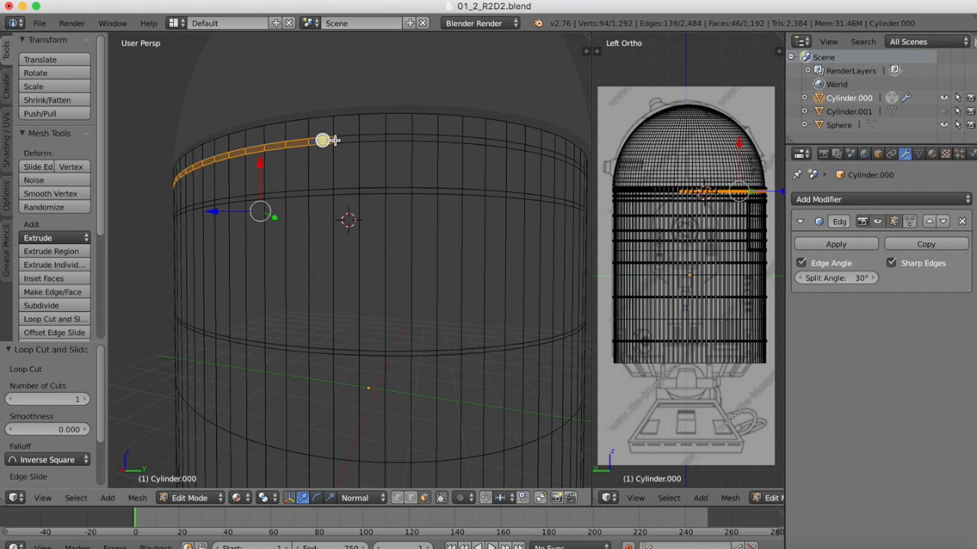
shift+right_click(347, 141)
shift+right_click(381, 137)
shift+right_click(401, 136)
shift+right_click(428, 137)
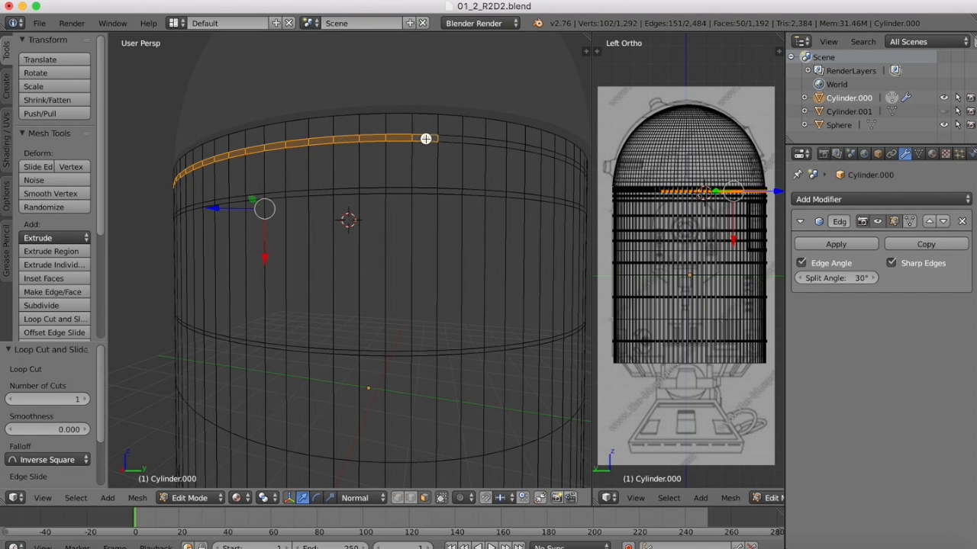
shift+right_click(455, 138)
- Continue the strip selection face by face from the cylinder's side around its rear quarter
scroll(454, 139, left, 2)
scroll(454, 139, left, 1)
shift+right_click(254, 137)
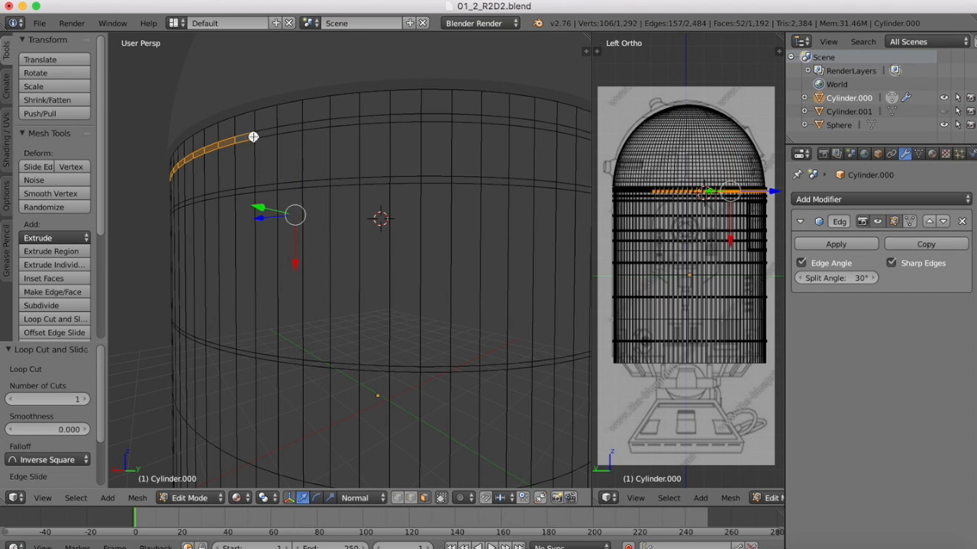
shift+right_click(274, 131)
shift+right_click(293, 129)
shift+right_click(318, 124)
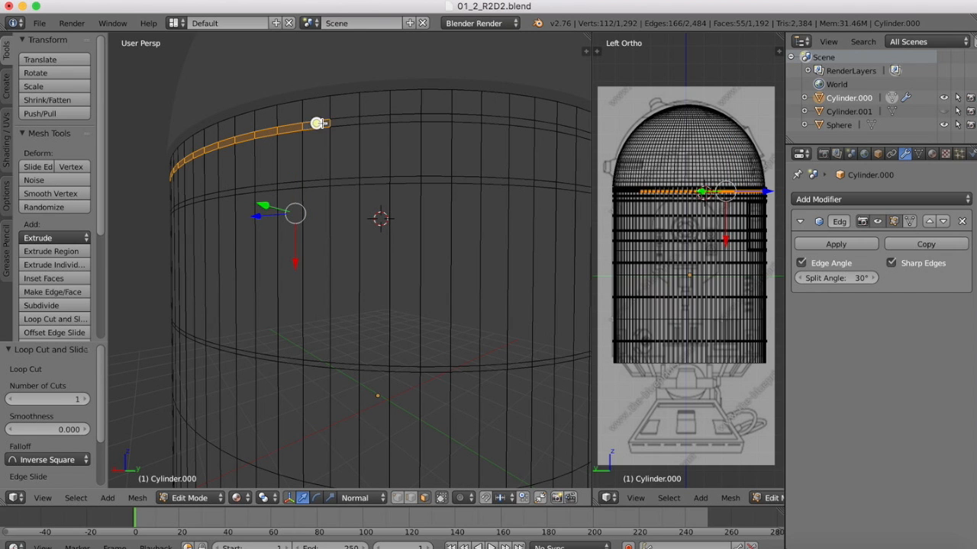
shift+right_click(342, 122)
shift+right_click(377, 120)
shift+right_click(410, 120)
shift+right_click(444, 121)
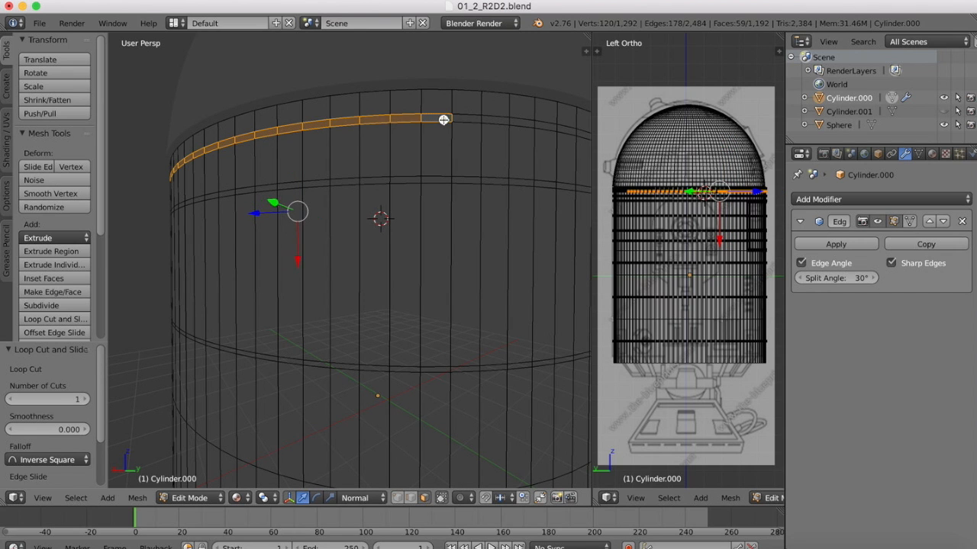
- Add the narrow strip faces up to and across the middle of the cylinder's back to the selection
scroll(443, 120, left, 2)
scroll(443, 120, left, 1)
shift+right_click(239, 114)
shift+right_click(252, 112)
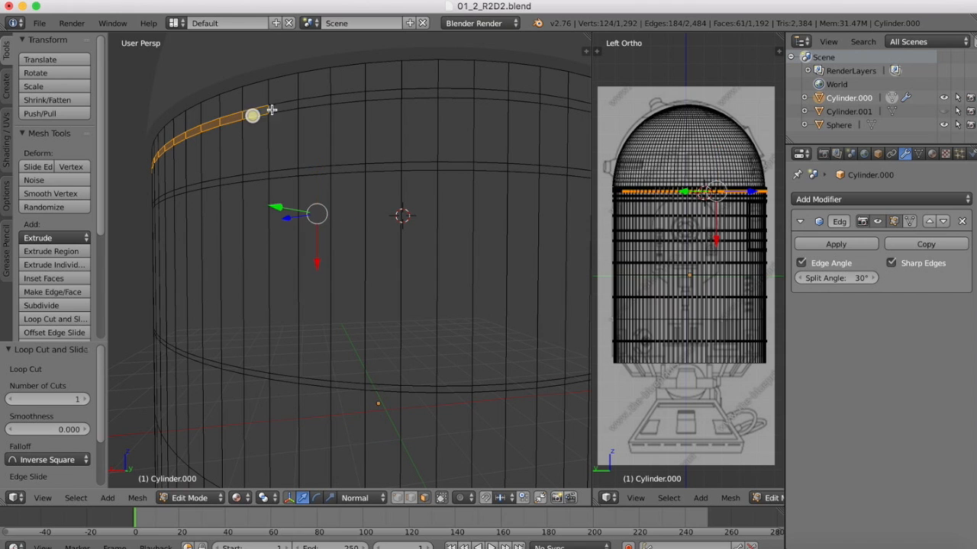
shift+right_click(277, 107)
shift+right_click(316, 102)
shift+right_click(350, 97)
shift+right_click(385, 95)
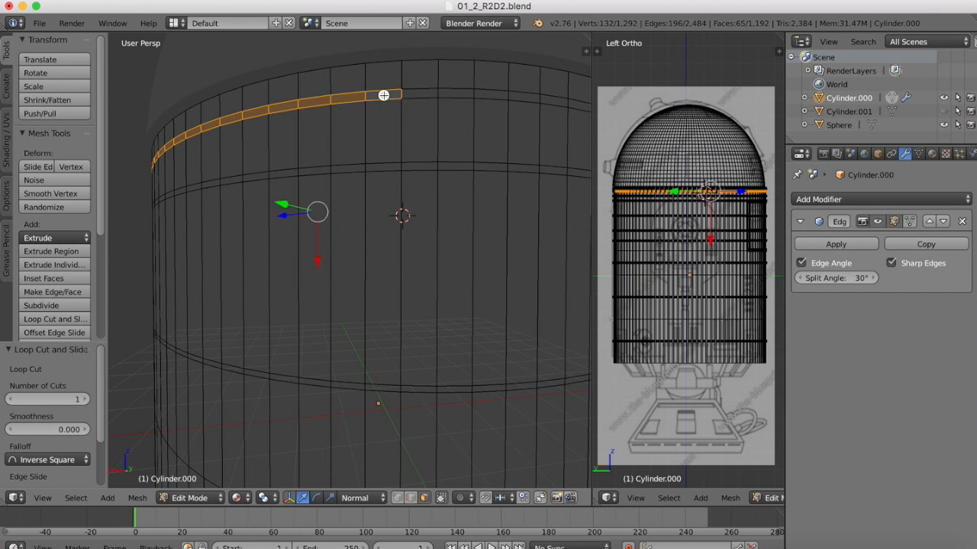
shift+right_click(414, 95)
shift+right_click(453, 94)
shift+right_click(493, 93)
shift+right_click(526, 98)
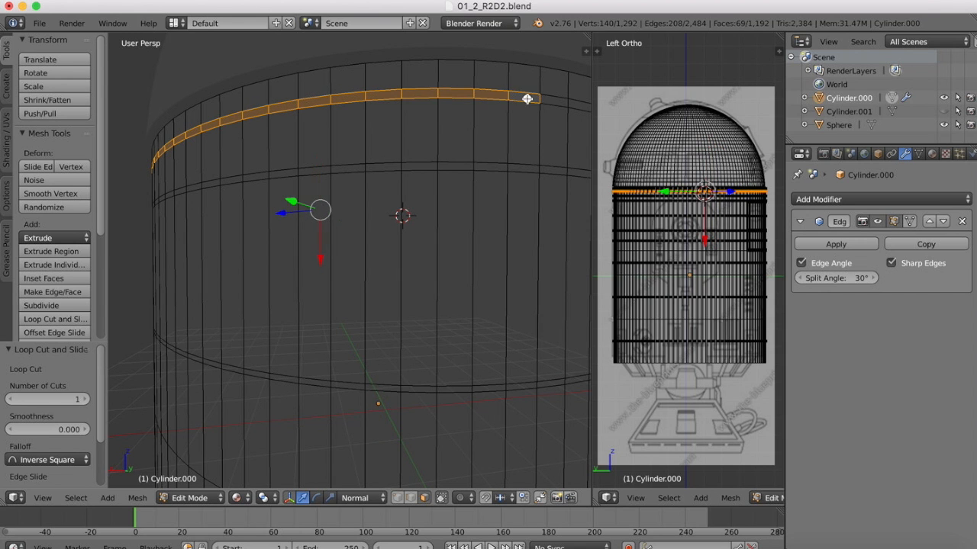
- Extend the narrow upper strip's selection by seven adjacent faces, from the cylinder's back toward its remaining unselected side
scroll(527, 98, left, 1)
middle_drag(527, 99, 427, 83)
shift+right_click(258, 77)
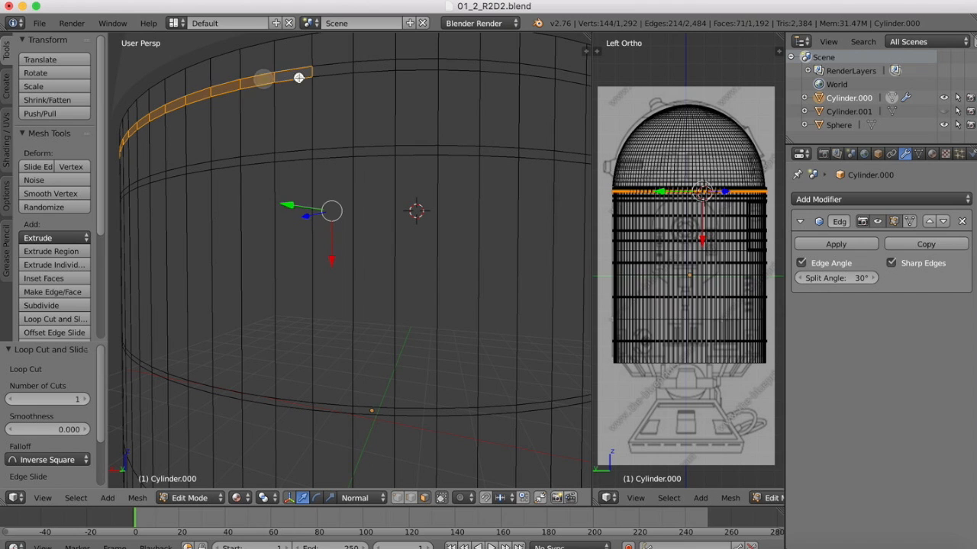
shift+right_click(294, 72)
shift+right_click(334, 67)
shift+right_click(374, 63)
shift+right_click(416, 62)
shift+right_click(453, 63)
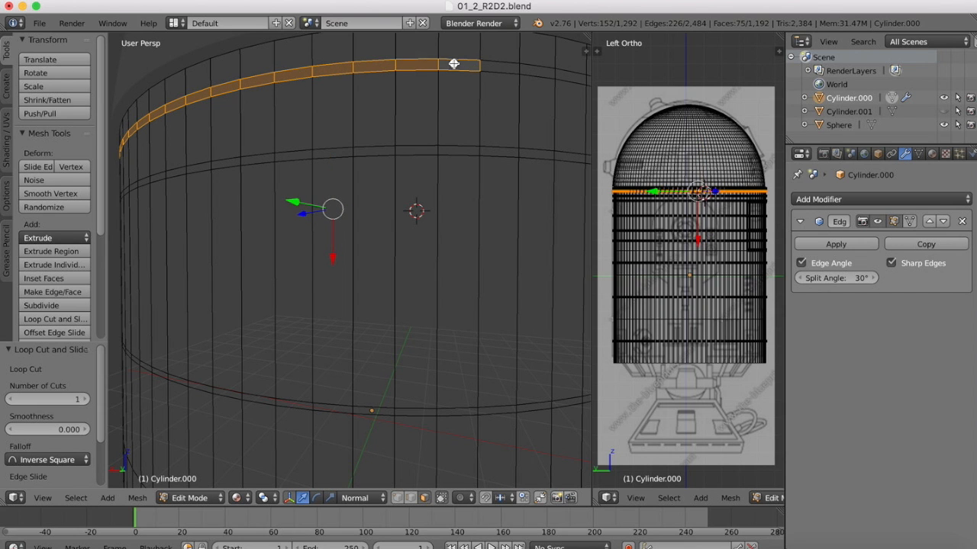
shift+right_click(488, 61)
- Add the next five narrow faces of the upper strip around the rear curve on the cylinder's remaining side
middle_drag(489, 61, 366, 86)
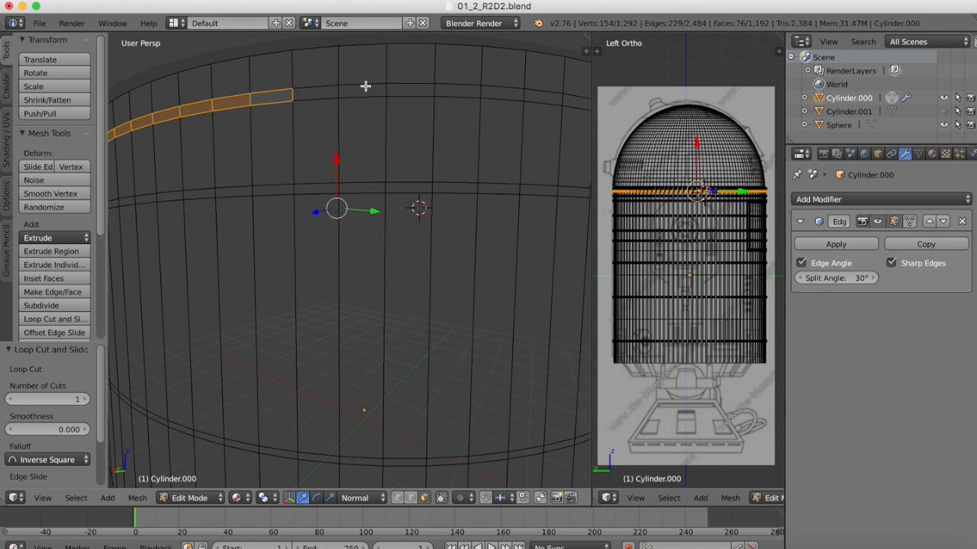
shift+right_click(307, 92)
shift+right_click(351, 91)
shift+right_click(409, 90)
shift+right_click(456, 90)
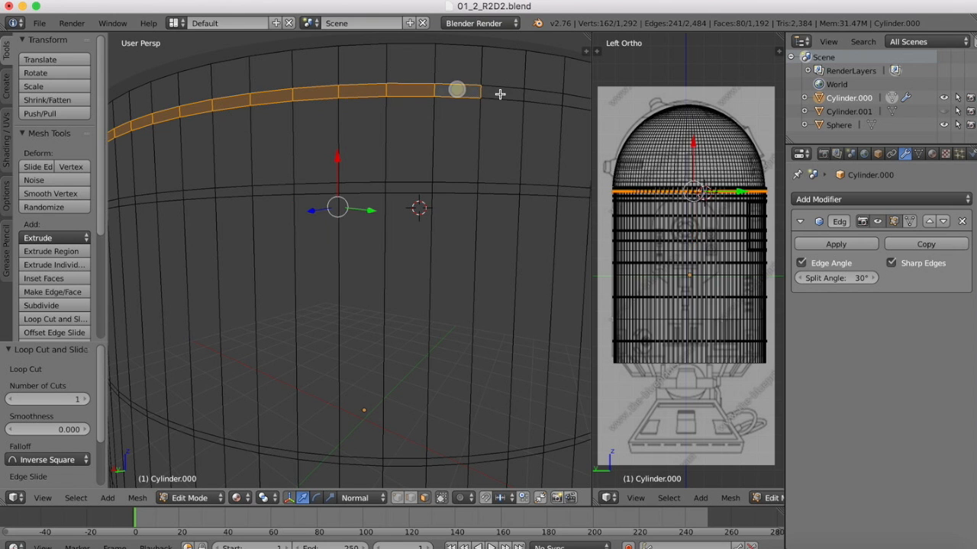
shift+right_click(499, 94)
- Continue the upper strip selection with five more faces from the rear curve toward the middle of the remaining side
middle_drag(500, 93, 424, 86)
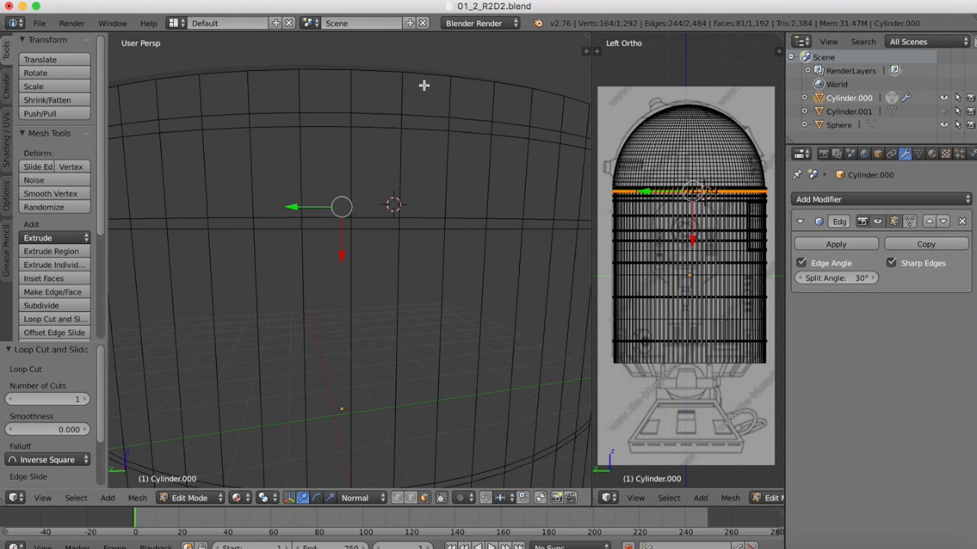
scroll(423, 86, down, 5)
scroll(265, 230, up, 6)
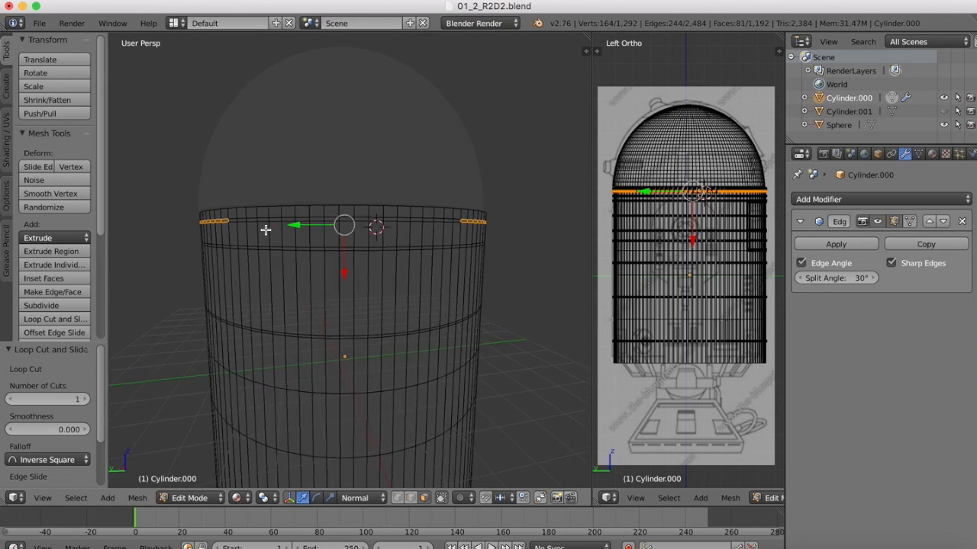
shift+right_click(207, 172)
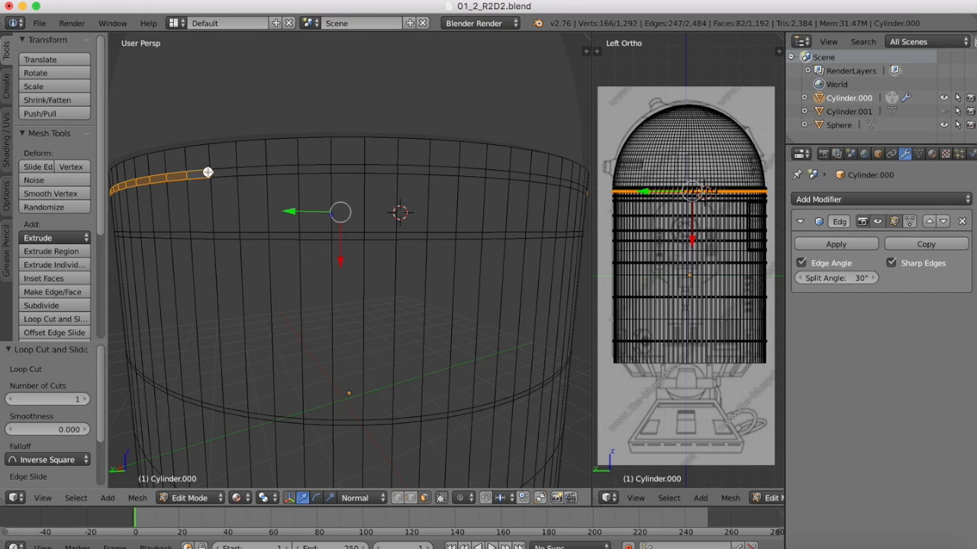
shift+right_click(224, 171)
shift+right_click(254, 169)
shift+right_click(282, 169)
shift+right_click(314, 170)
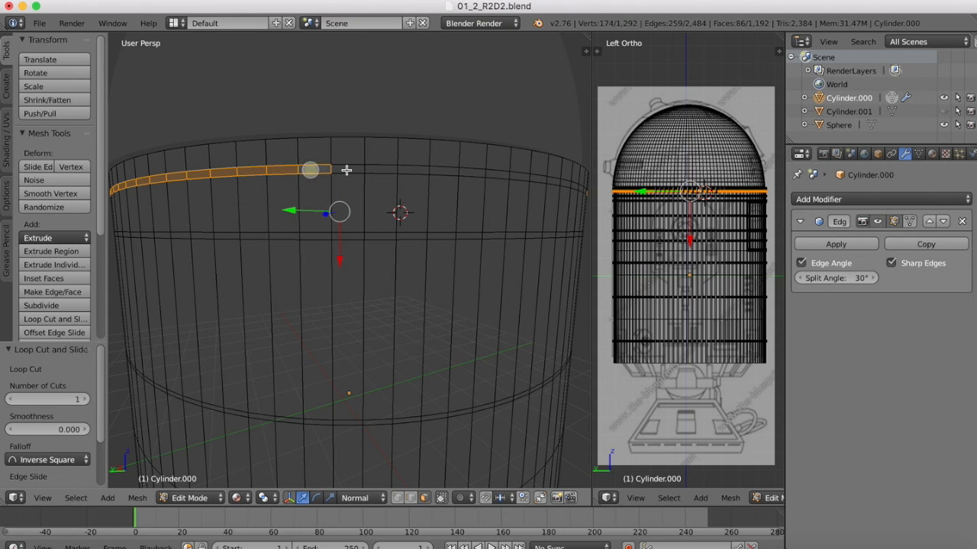
- Add eight more narrow faces to carry the upper strip selection across the middle of the unselected side
shift+right_click(347, 169)
shift+right_click(380, 168)
shift+right_click(413, 169)
shift+right_click(445, 171)
shift+right_click(476, 170)
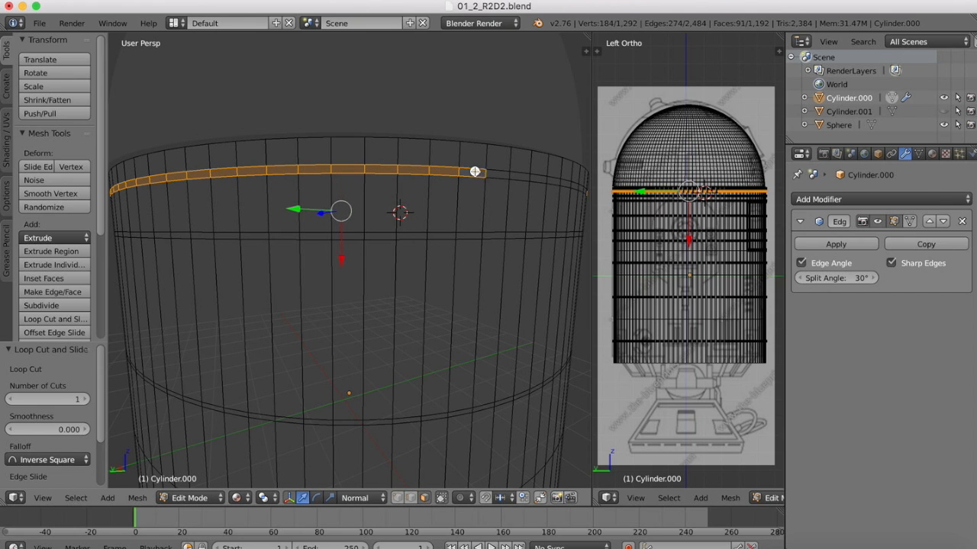
shift+right_click(496, 172)
shift+right_click(527, 175)
shift+right_click(540, 178)
- Close the remaining gap so that the narrow face ring below the cylinder's top edge is completely selected
middle_drag(540, 179, 385, 184)
shift+right_click(385, 174)
shift+right_click(358, 171)
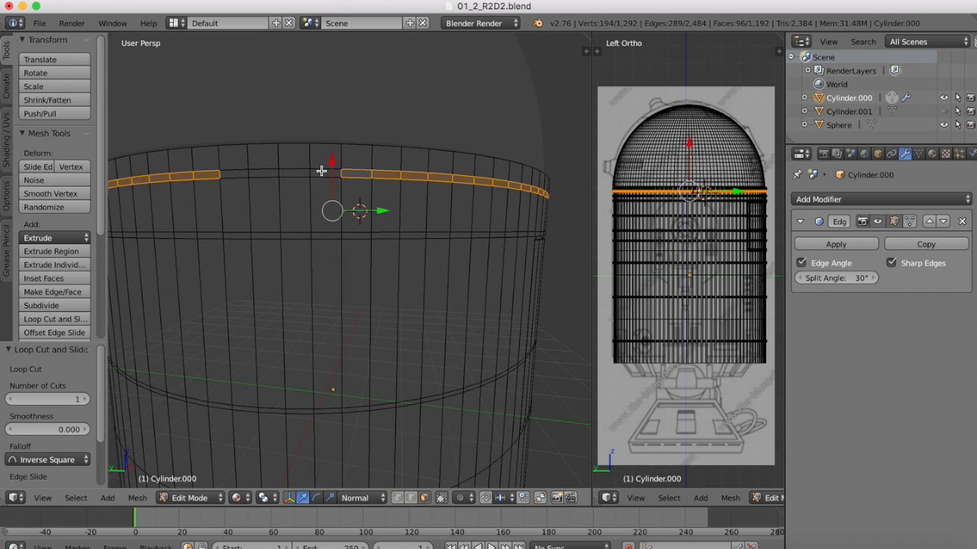
shift+right_click(326, 168)
shift+right_click(294, 172)
shift+right_click(264, 172)
shift+right_click(236, 174)
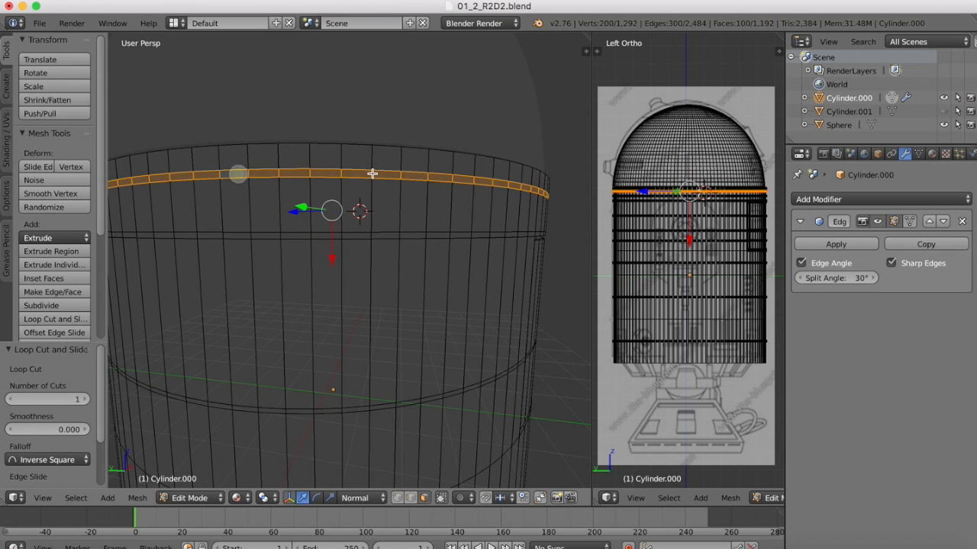
- Extrude the selected face ring in place and scale it inward to 0.981 to form a groove
middle_drag(371, 174, 373, 174)
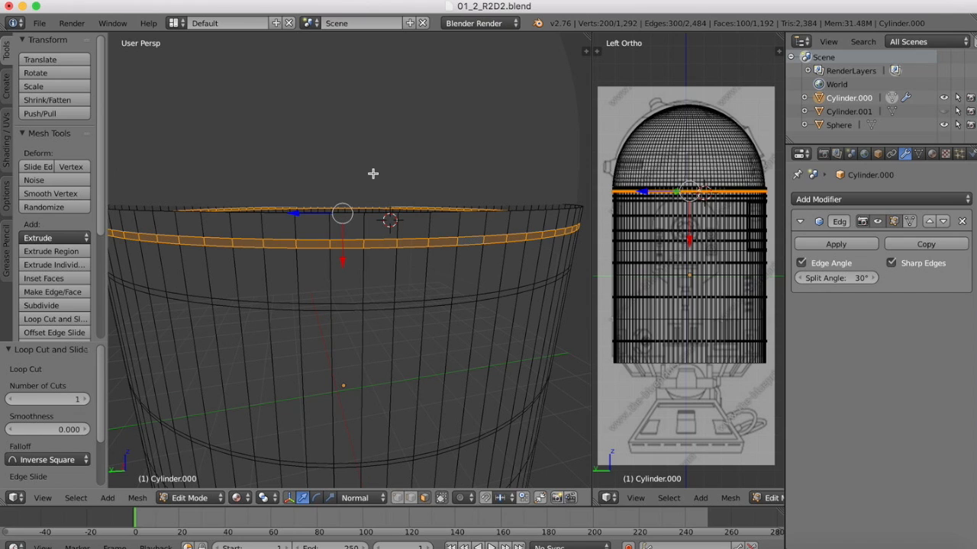
key(e)
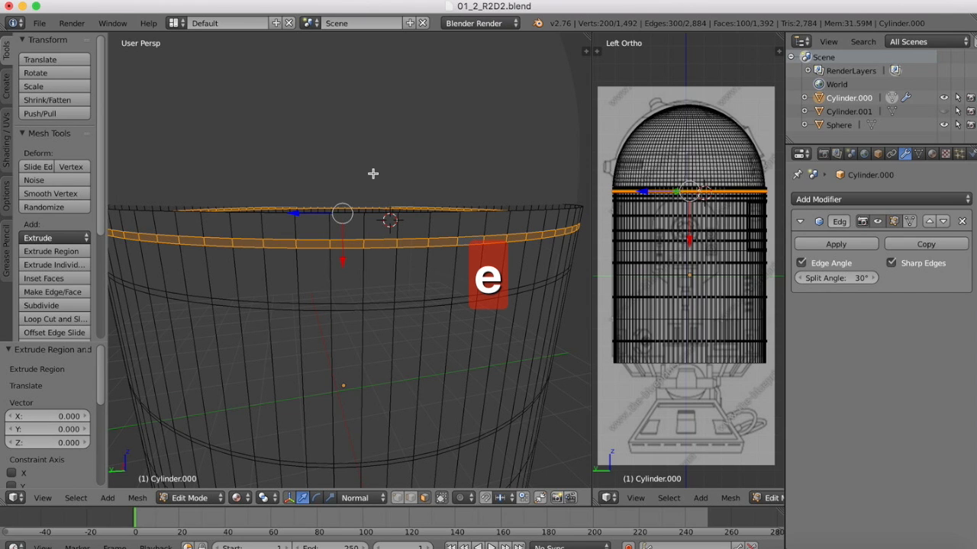
key(s)
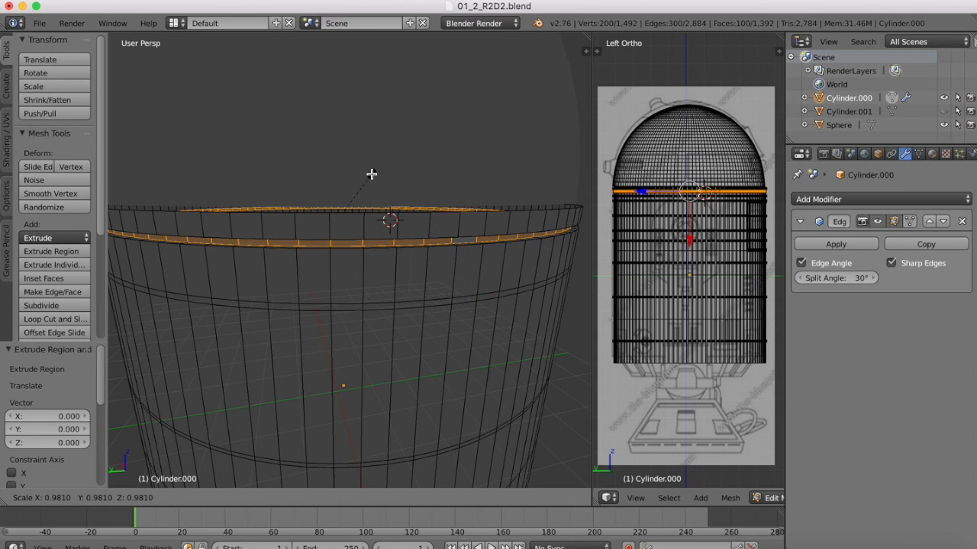
click(372, 174)
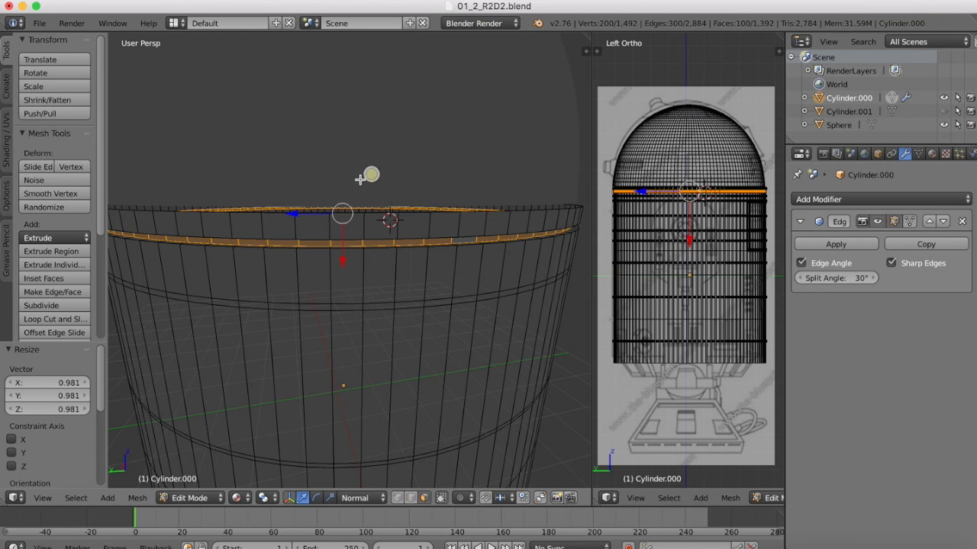
- Display the model in solid shading and Object Mode, and examine the groove around the cylinder's top from several sides
scroll(427, 149, down, 5)
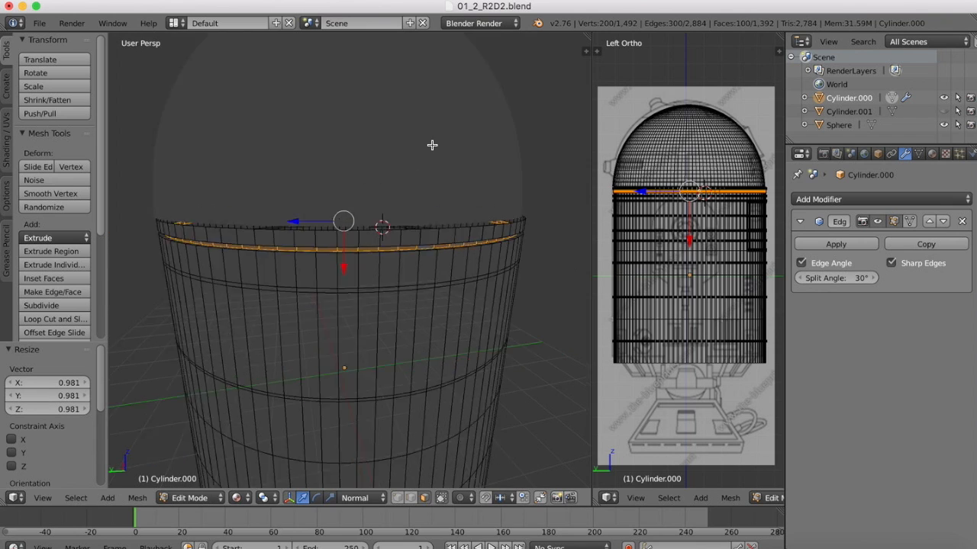
click(228, 498)
click(244, 453)
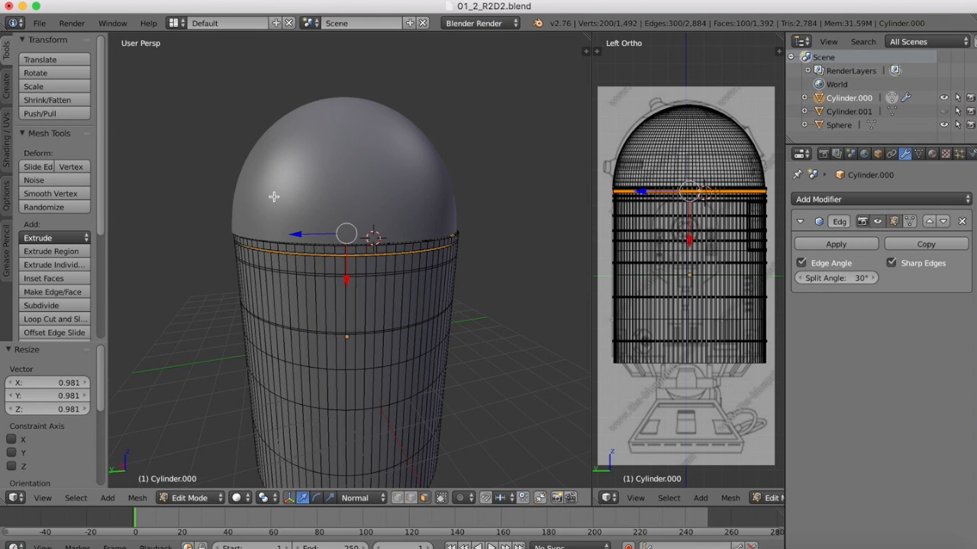
click(187, 497)
click(187, 483)
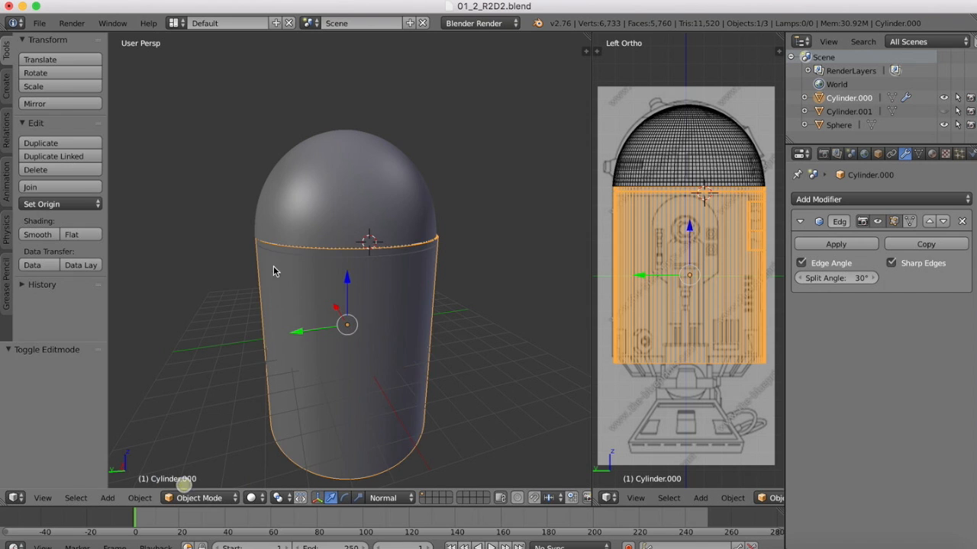
scroll(314, 251, up, 3)
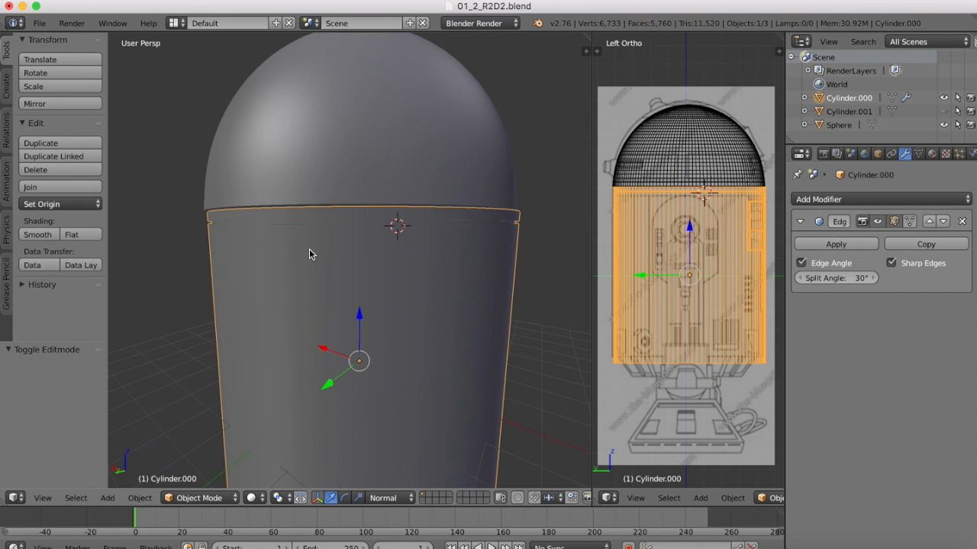
scroll(309, 254, up, 3)
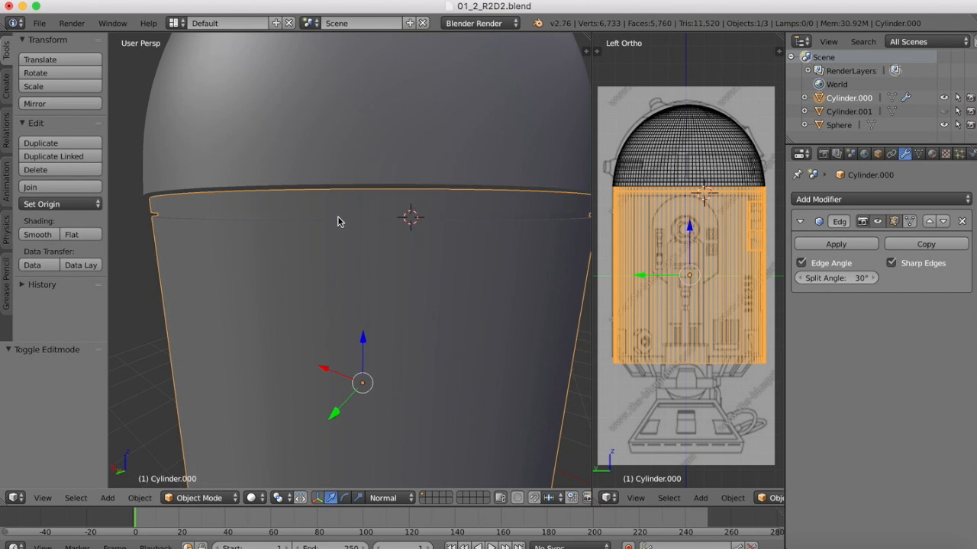
scroll(341, 219, right, 8)
scroll(340, 218, left, 3)
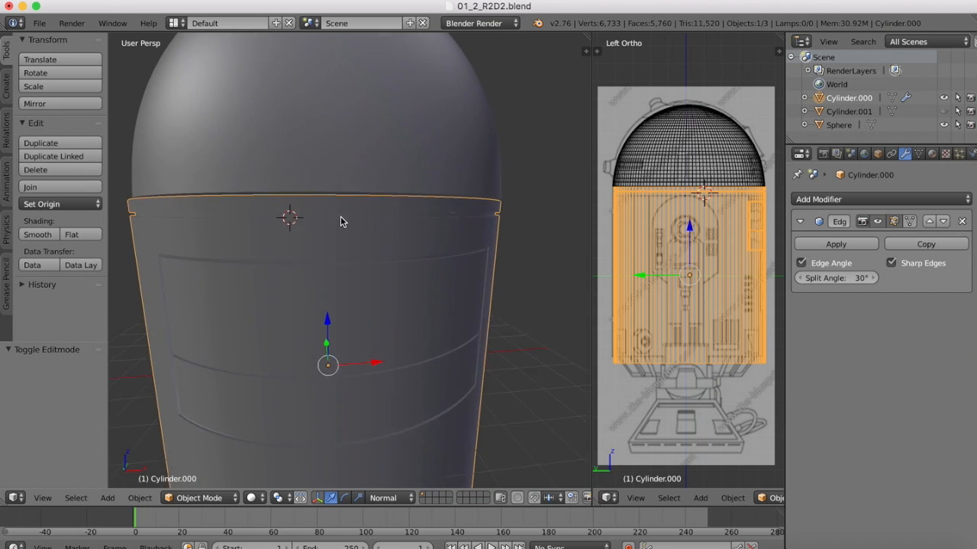
scroll(341, 216, up, 2)
- Return the cylinder to Edit Mode and select the first few narrow faces of the strip just above the rectangular panel
click(196, 497)
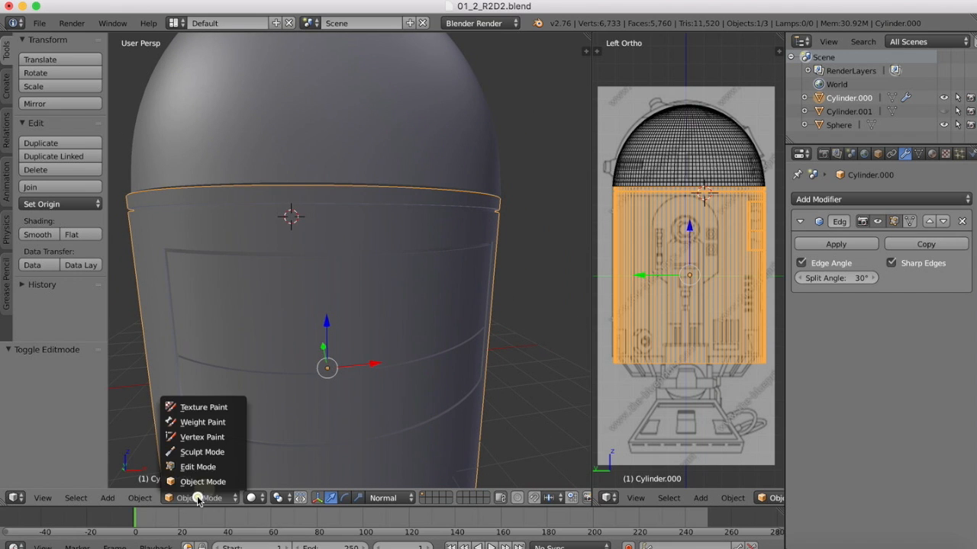
click(199, 466)
right_click(247, 249)
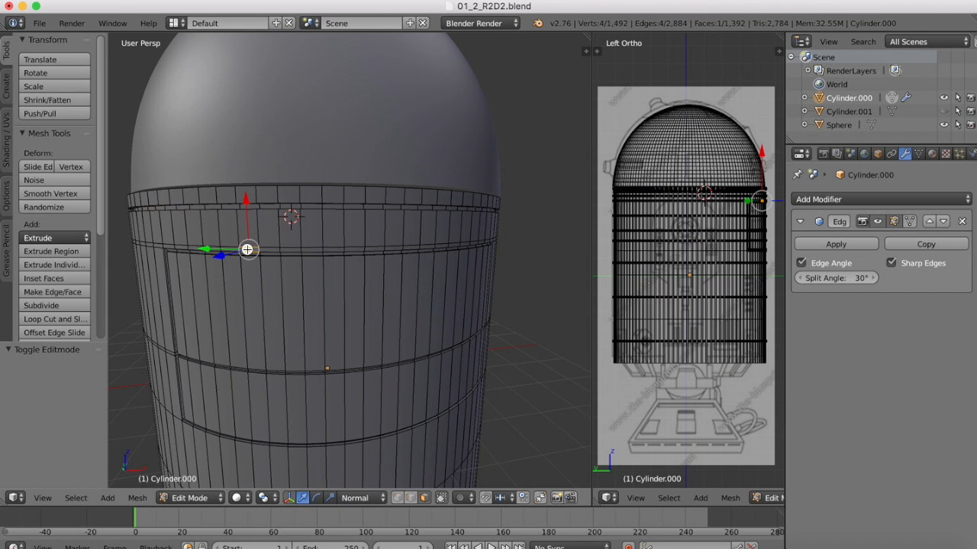
shift+right_click(292, 248)
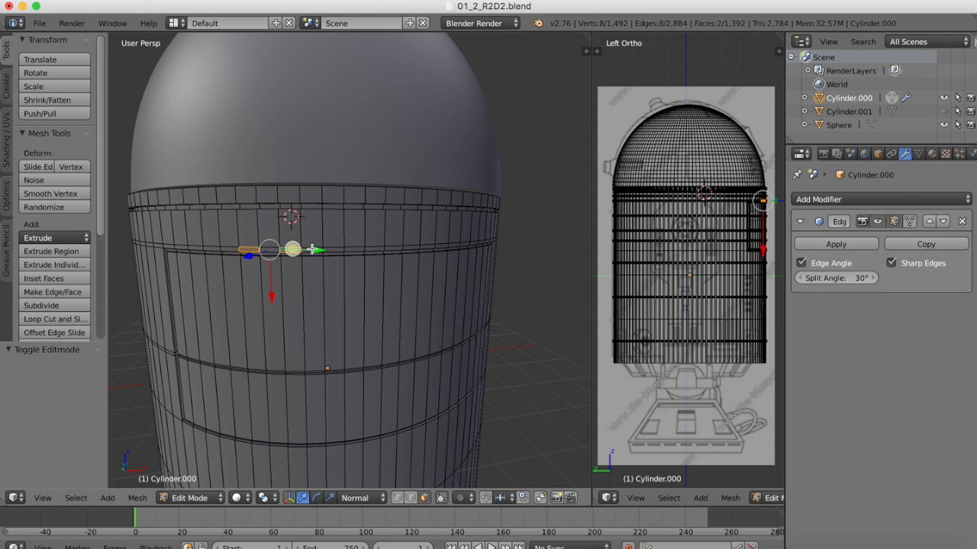
shift+right_click(340, 249)
shift+right_click(358, 249)
shift+right_click(375, 249)
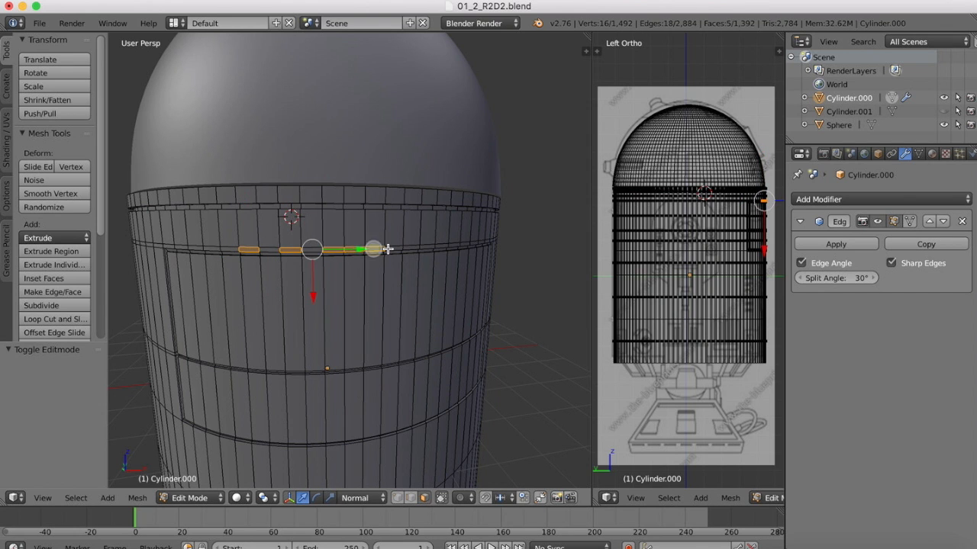
- Extend the selection along the strip above the panel and add the skipped faces to make it continuous
shift+right_click(388, 248)
shift+right_click(415, 248)
shift+right_click(428, 247)
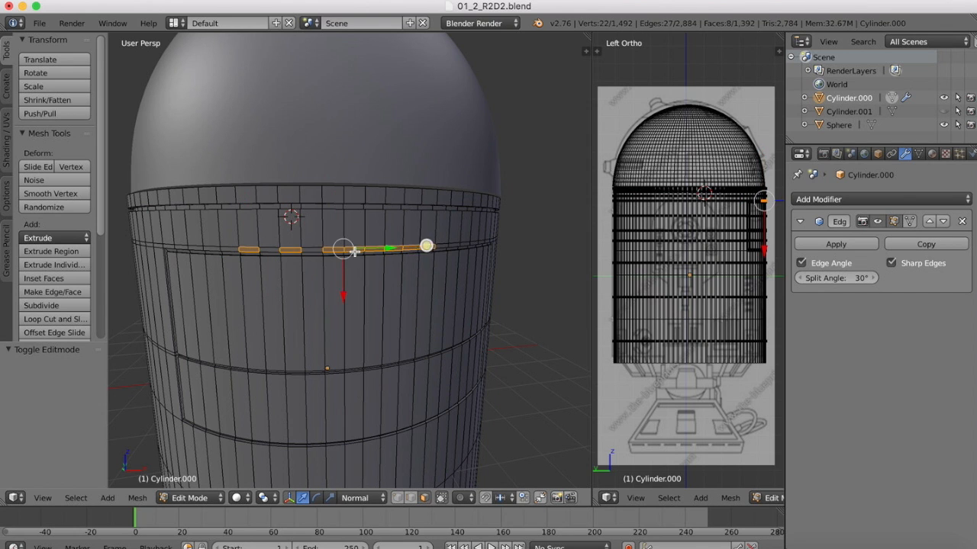
shift+right_click(314, 249)
shift+right_click(271, 250)
shift+right_click(229, 248)
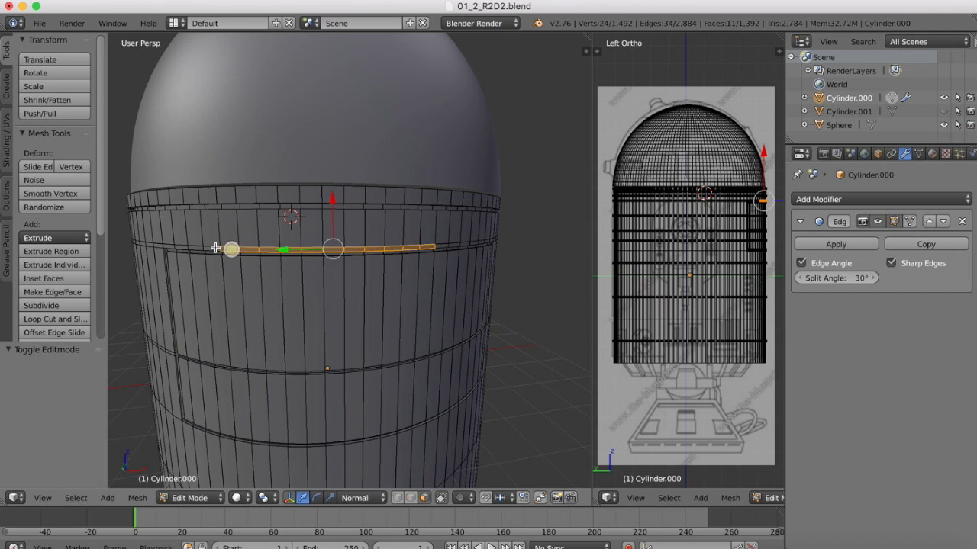
- Lengthen the strip selection above the panel at both ends, following the narrow faces around the cylinder's curve
shift+right_click(209, 247)
shift+right_click(196, 245)
shift+right_click(184, 246)
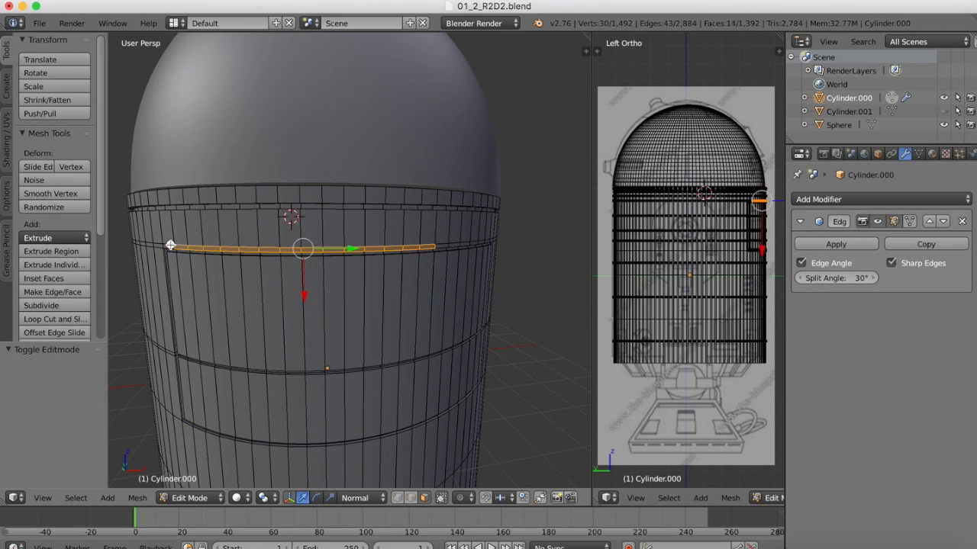
shift+right_click(169, 245)
shift+right_click(159, 245)
shift+right_click(150, 245)
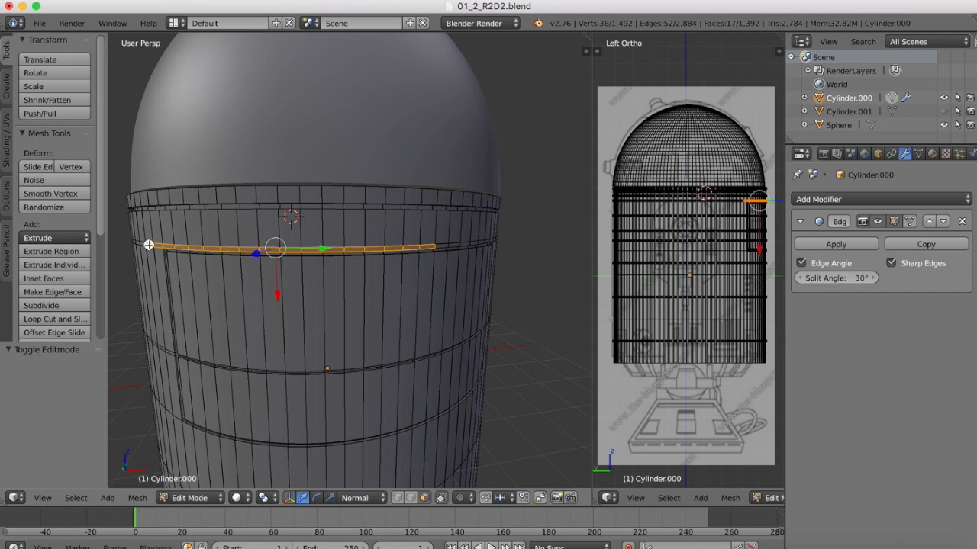
shift+right_click(445, 245)
shift+right_click(455, 244)
- Add the narrow strip faces leading up to and just past the rectangular panel's upper corner
middle_drag(455, 244, 452, 244)
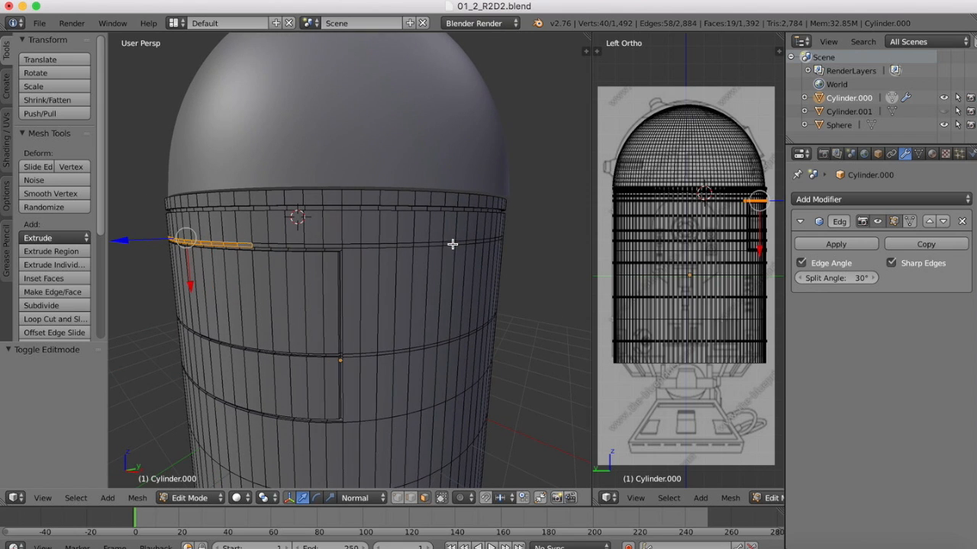
shift+right_click(266, 244)
shift+right_click(277, 244)
shift+right_click(297, 244)
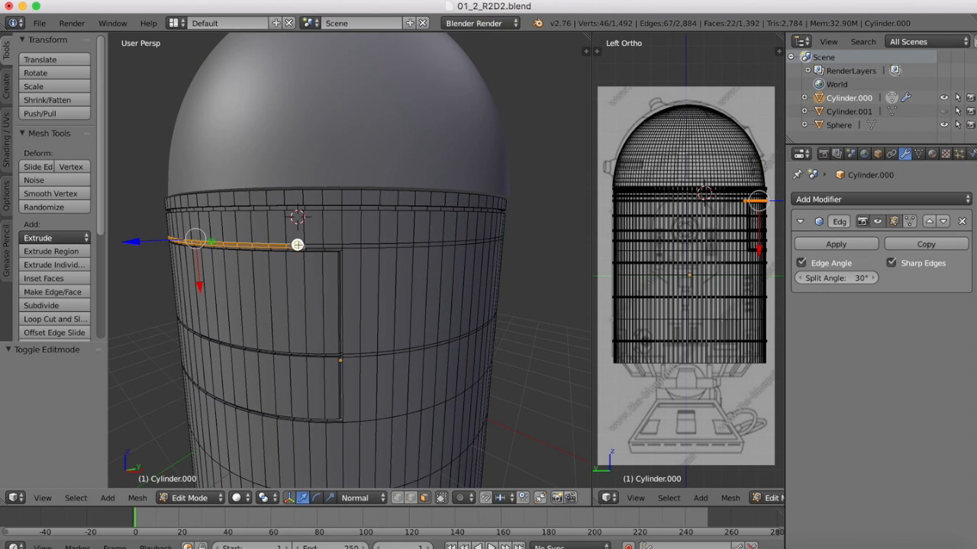
shift+right_click(317, 245)
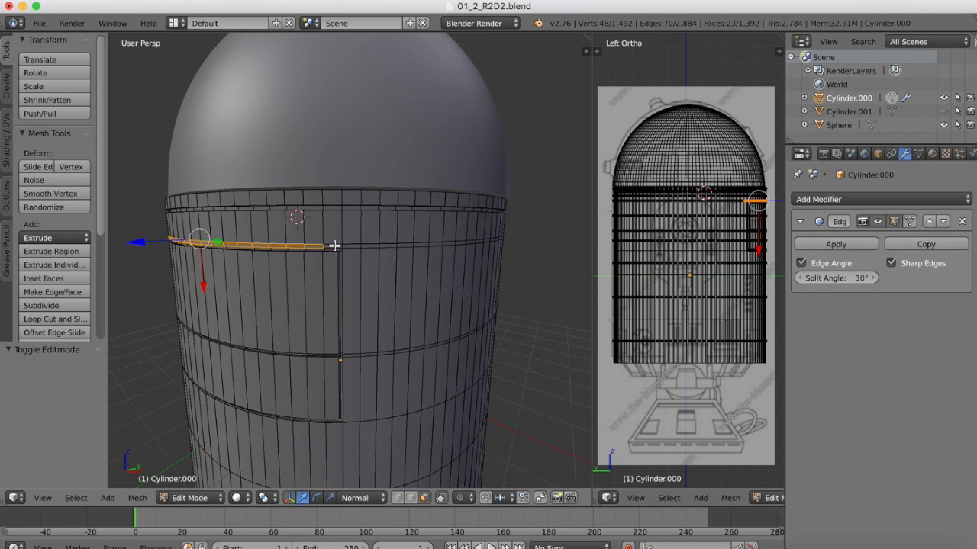
shift+right_click(334, 246)
shift+right_click(356, 246)
- Add eight more narrow faces to the strip selection, continuing around the cylinder beyond the panel's upper corner
middle_drag(355, 246, 297, 248)
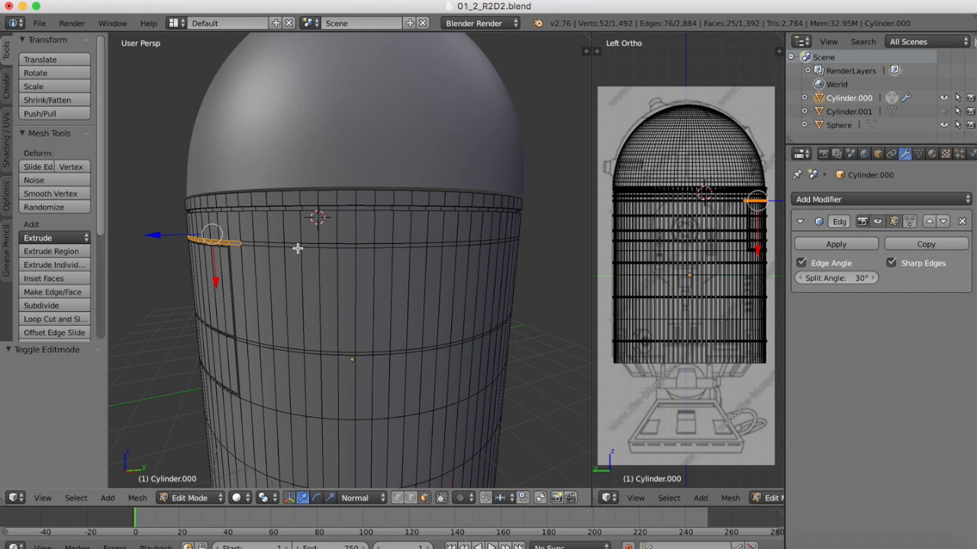
shift+right_click(258, 245)
shift+right_click(274, 244)
shift+right_click(287, 244)
shift+right_click(299, 244)
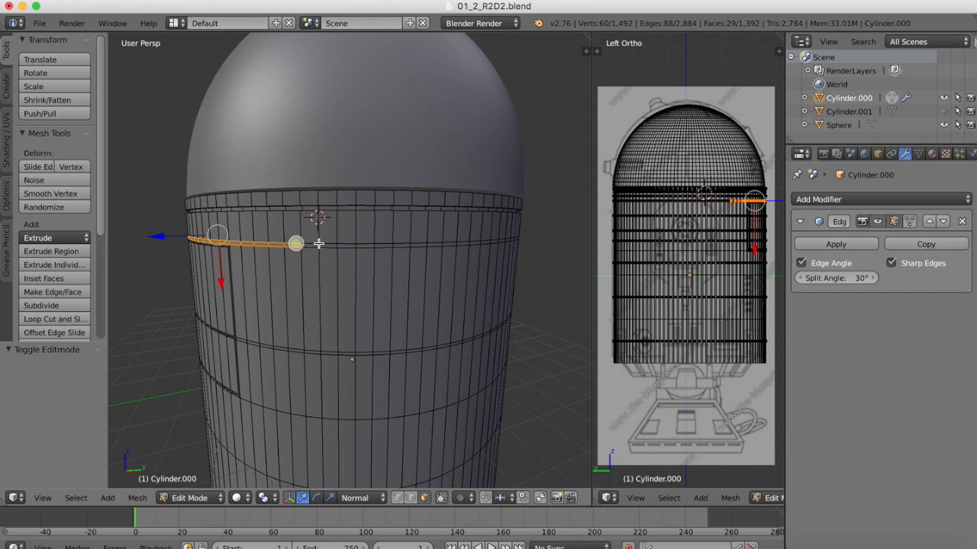
shift+right_click(321, 245)
shift+right_click(332, 245)
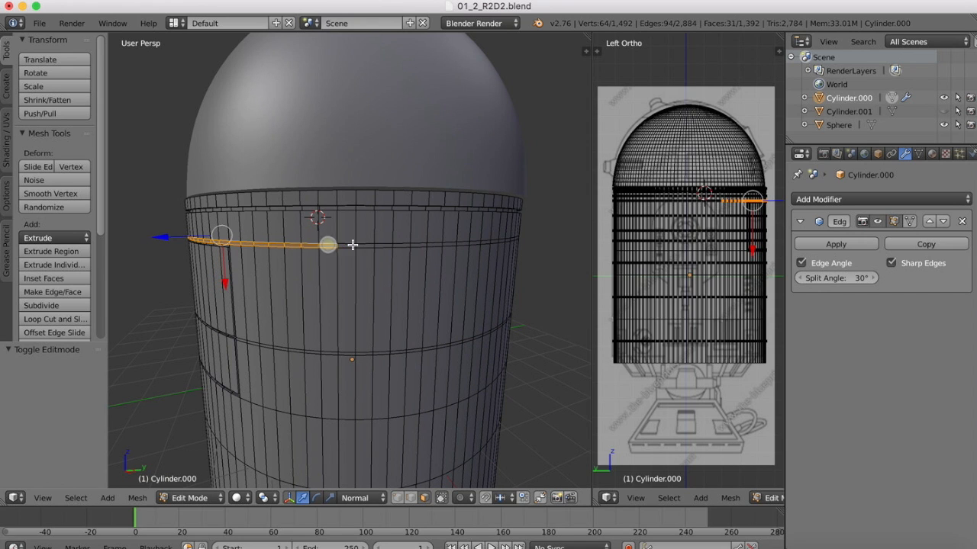
shift+right_click(349, 245)
shift+right_click(368, 247)
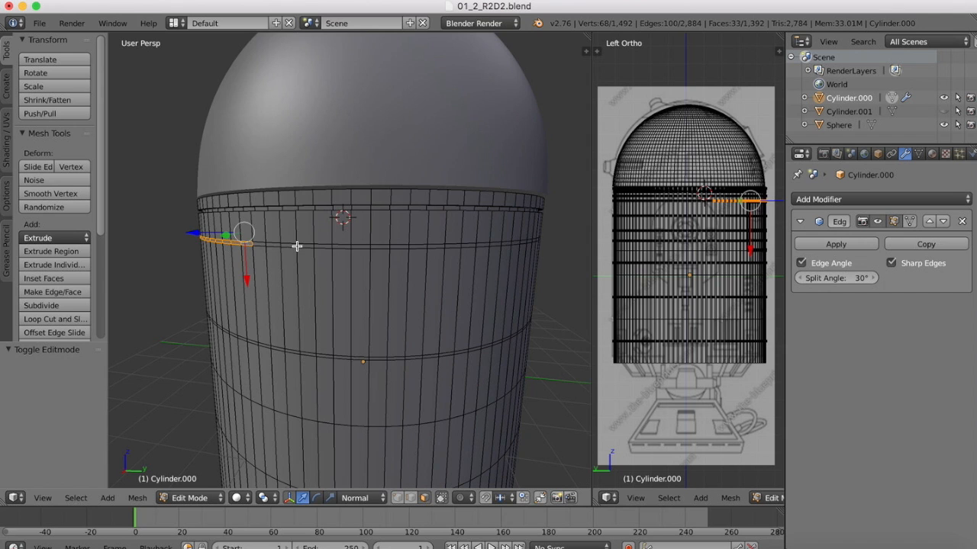
- Extend the strip selection by the next nine narrow faces along the plain side of the cylinder
scroll(296, 246, up, 3)
shift+right_click(186, 230)
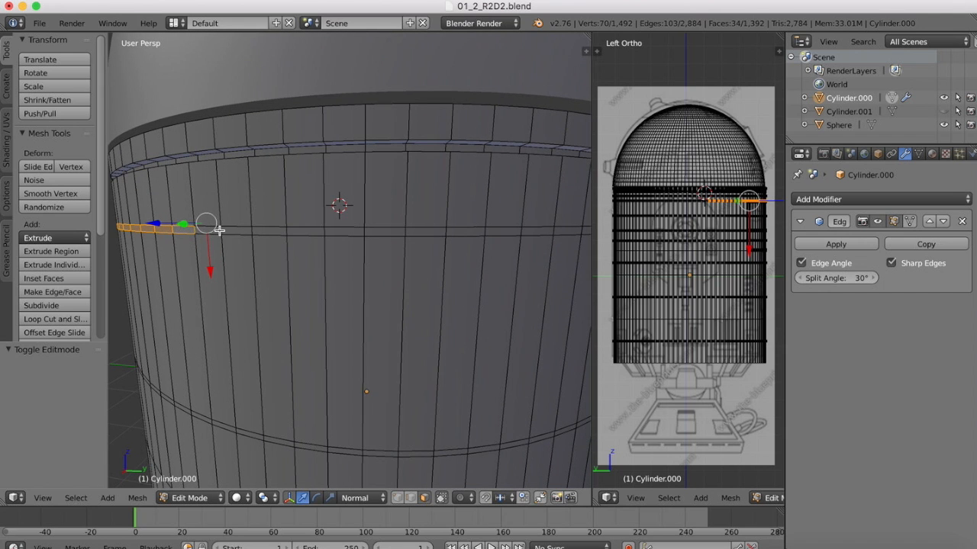
shift+right_click(218, 229)
shift+right_click(242, 229)
shift+right_click(275, 229)
shift+right_click(311, 228)
shift+right_click(354, 231)
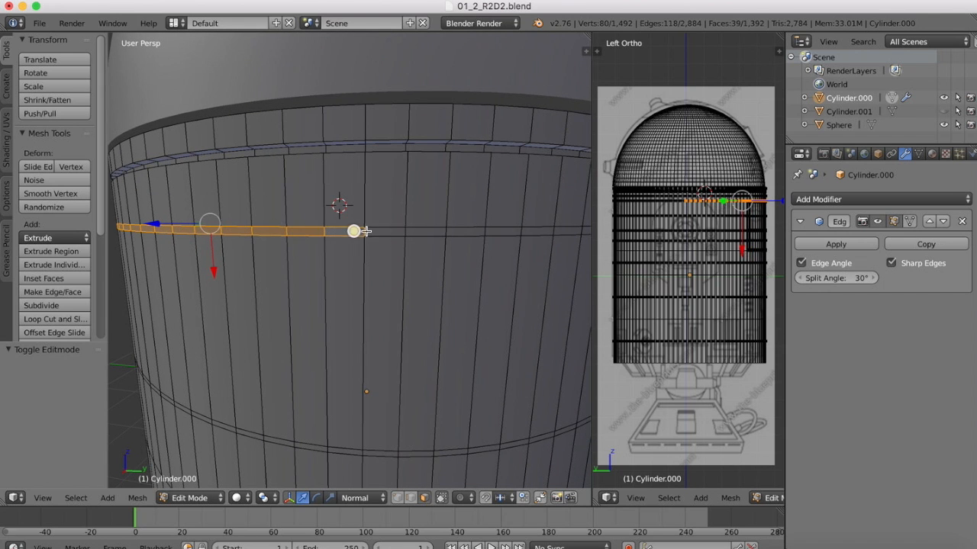
shift+right_click(385, 231)
shift+right_click(437, 231)
shift+right_click(477, 231)
- Continue the ring selection with six more adjacent narrow faces further around the cylinder
middle_drag(477, 231, 297, 233)
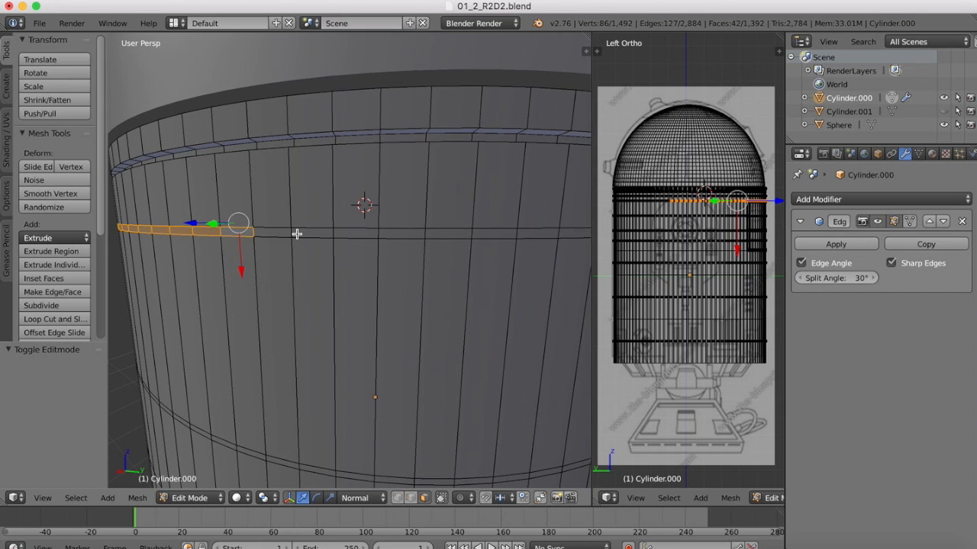
shift+right_click(284, 232)
shift+right_click(324, 232)
shift+right_click(364, 232)
shift+right_click(406, 233)
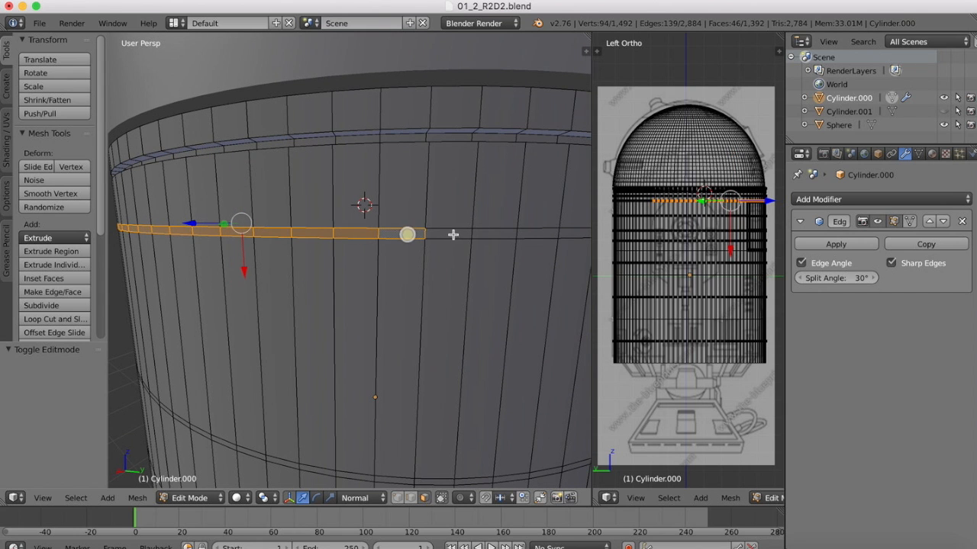
shift+right_click(452, 235)
shift+right_click(501, 235)
- Add the next five narrow faces of the strip, joining them back to the already selected part
middle_drag(501, 234, 266, 262)
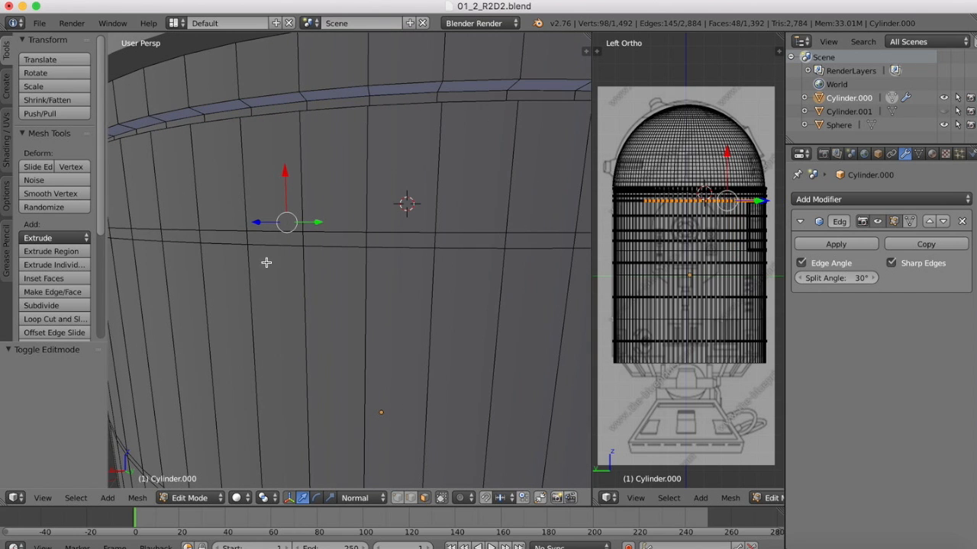
shift+right_click(178, 239)
shift+right_click(158, 236)
shift+right_click(125, 236)
middle_drag(125, 236, 214, 241)
shift+right_click(188, 256)
shift+right_click(163, 255)
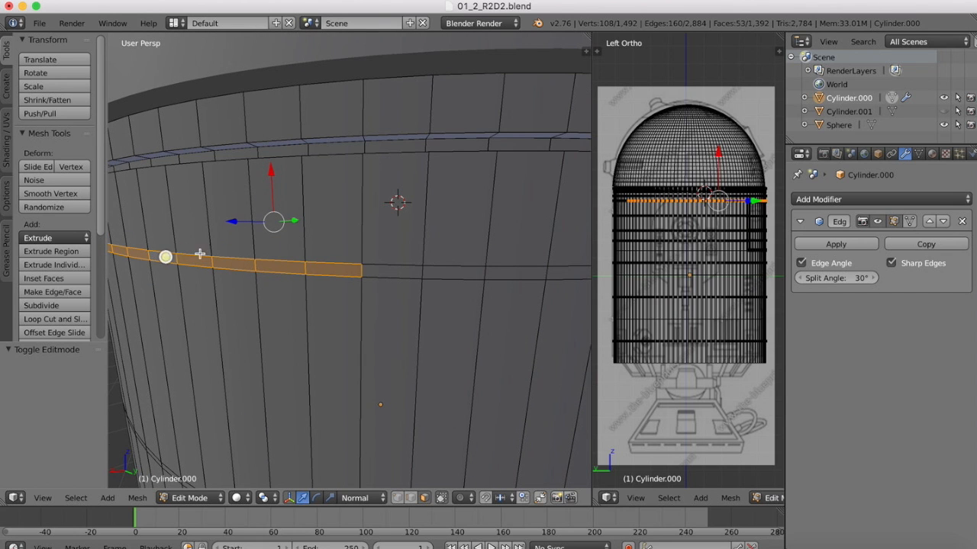
- Select five further faces of the narrow strip following the cylinder's curve
shift+right_click(379, 267)
shift+right_click(445, 270)
shift+right_click(499, 270)
middle_drag(499, 270, 277, 277)
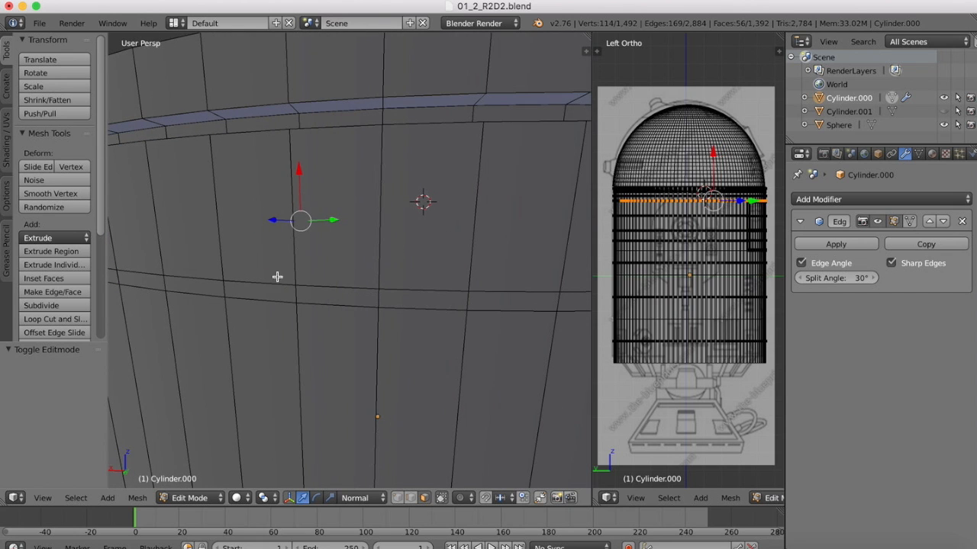
shift+right_click(190, 280)
shift+right_click(148, 280)
- Fill the two-face gap in the strip selection and add the six faces that follow it
scroll(148, 280, down, 5)
middle_drag(148, 280, 229, 268)
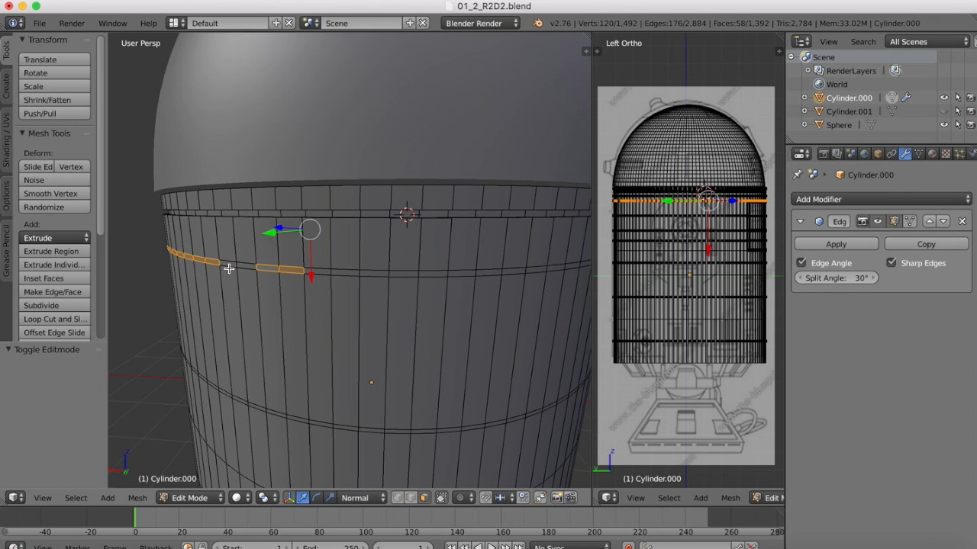
shift+right_click(232, 265)
shift+right_click(246, 267)
shift+right_click(312, 270)
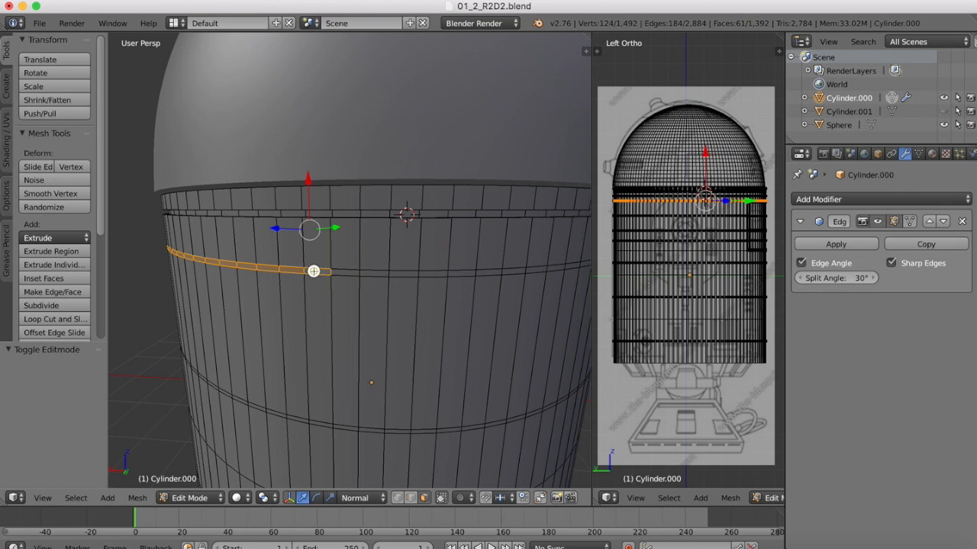
shift+right_click(344, 272)
shift+right_click(373, 272)
shift+right_click(401, 273)
shift+right_click(430, 273)
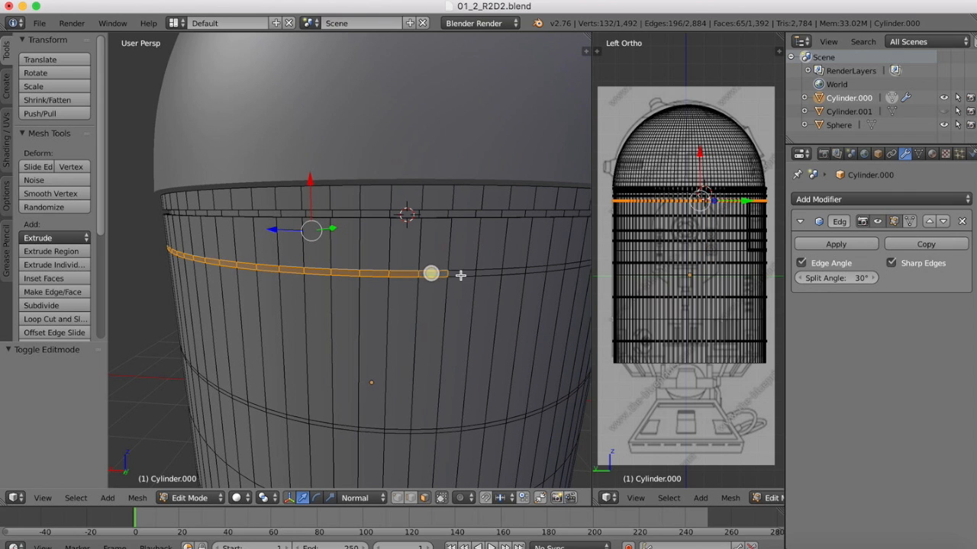
shift+right_click(460, 275)
- Lengthen the ring selection by ten consecutive narrow faces around the back of the cylinder
middle_drag(460, 275, 335, 270)
shift+right_click(251, 274)
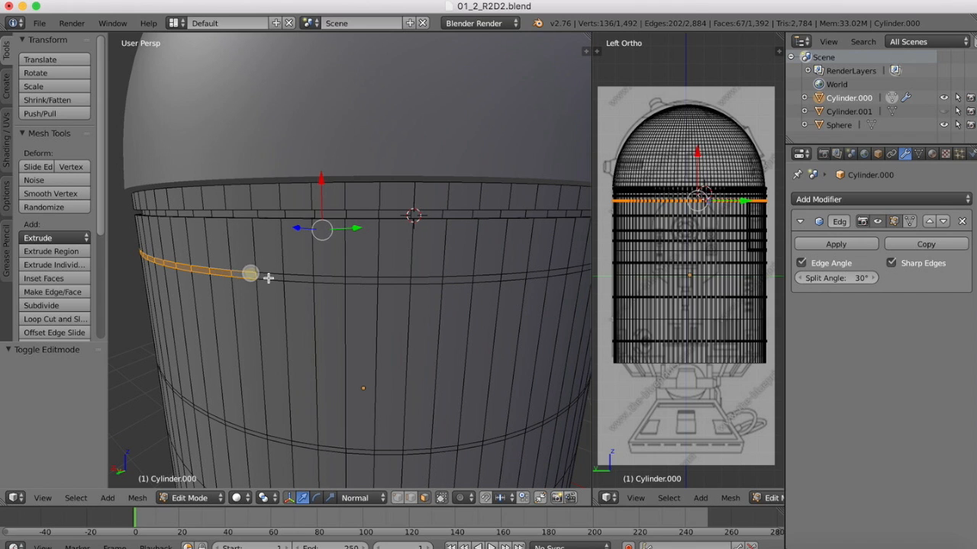
shift+right_click(272, 276)
shift+right_click(302, 277)
shift+right_click(326, 278)
shift+right_click(361, 278)
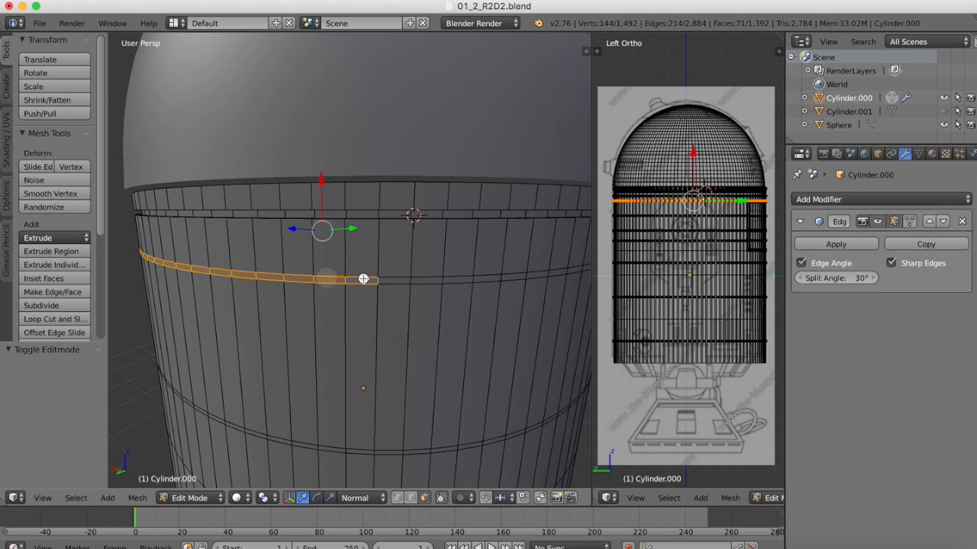
shift+right_click(393, 280)
shift+right_click(420, 279)
shift+right_click(460, 280)
shift+right_click(492, 279)
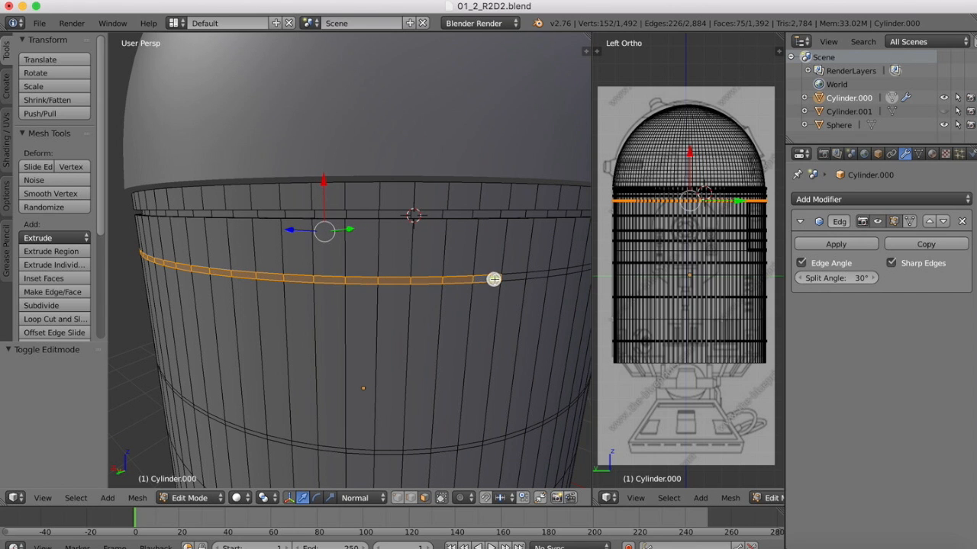
shift+right_click(514, 277)
- Add another eight consecutive faces to the end of the narrow strip selection
middle_drag(515, 277, 515, 276)
shift+right_click(266, 282)
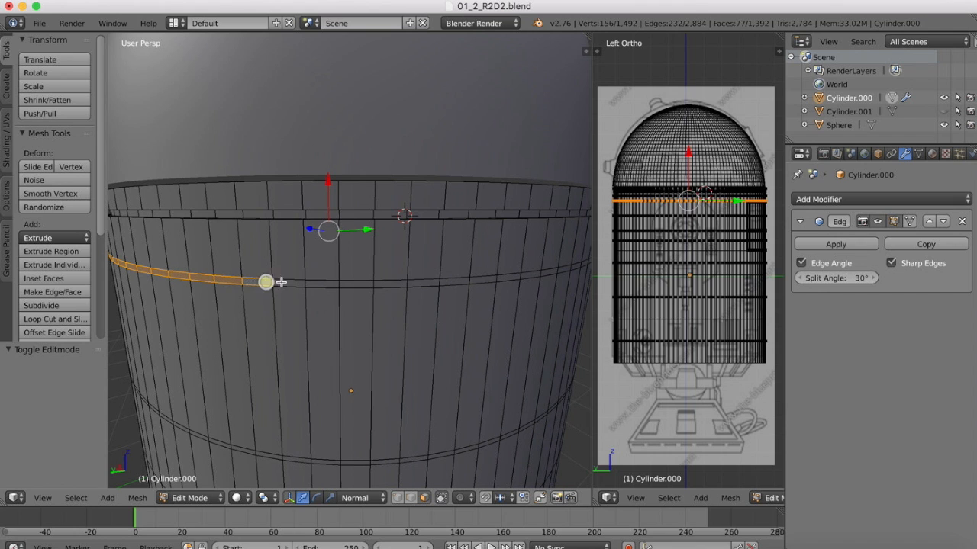
shift+right_click(301, 282)
shift+right_click(333, 283)
shift+right_click(358, 283)
shift+right_click(396, 284)
shift+right_click(428, 283)
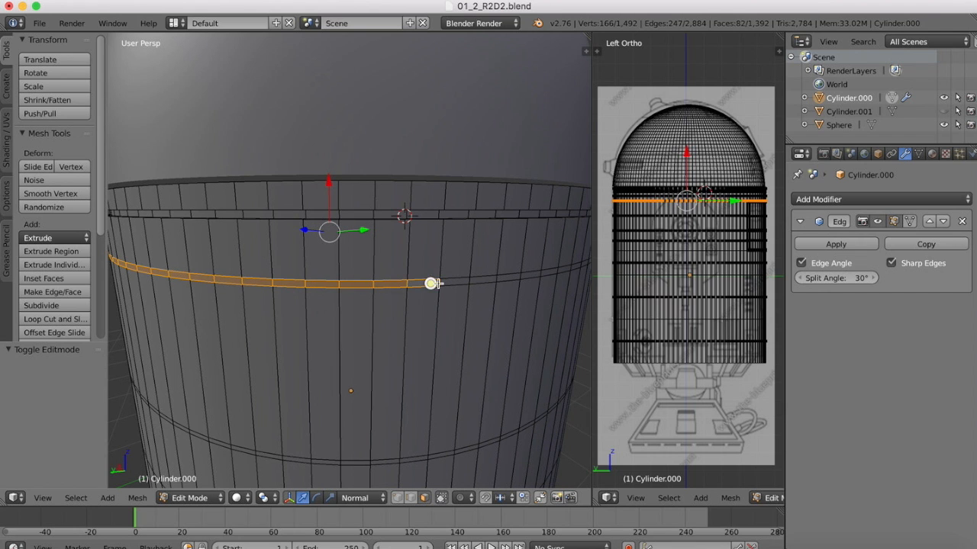
shift+right_click(461, 282)
shift+right_click(491, 281)
- Select eight more faces of the strip, bringing the ring closer to its starting end near the panel
middle_drag(491, 281, 458, 280)
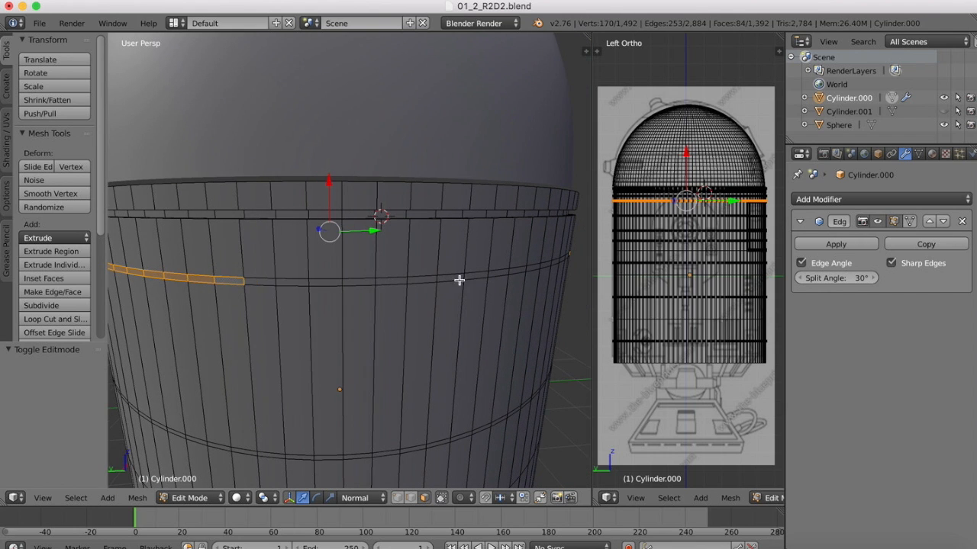
shift+right_click(268, 282)
shift+right_click(289, 282)
shift+right_click(323, 282)
shift+right_click(370, 280)
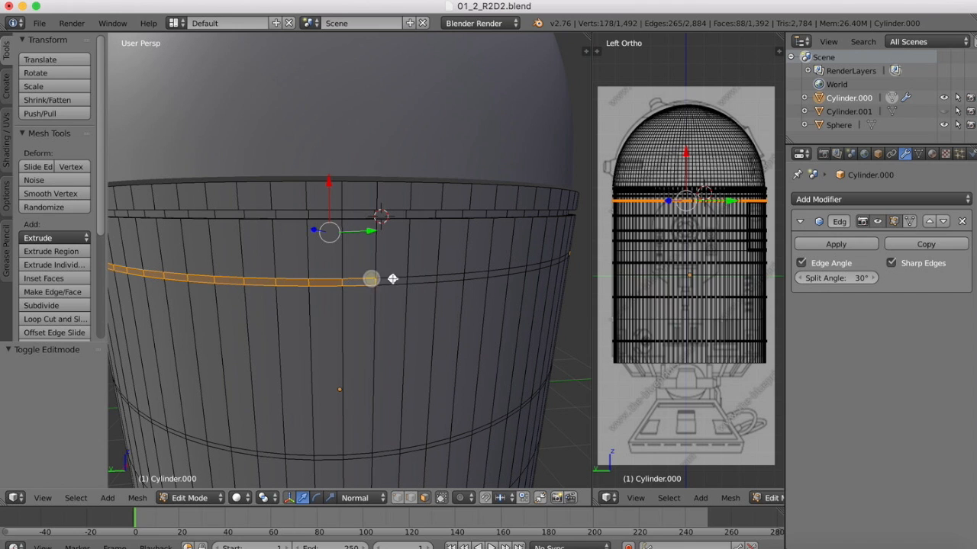
shift+right_click(392, 279)
shift+right_click(428, 277)
shift+right_click(455, 277)
shift+right_click(484, 272)
- Select the last eight narrow faces between the two ends to close the ring around the cylinder
middle_drag(483, 273, 435, 272)
shift+right_click(156, 269)
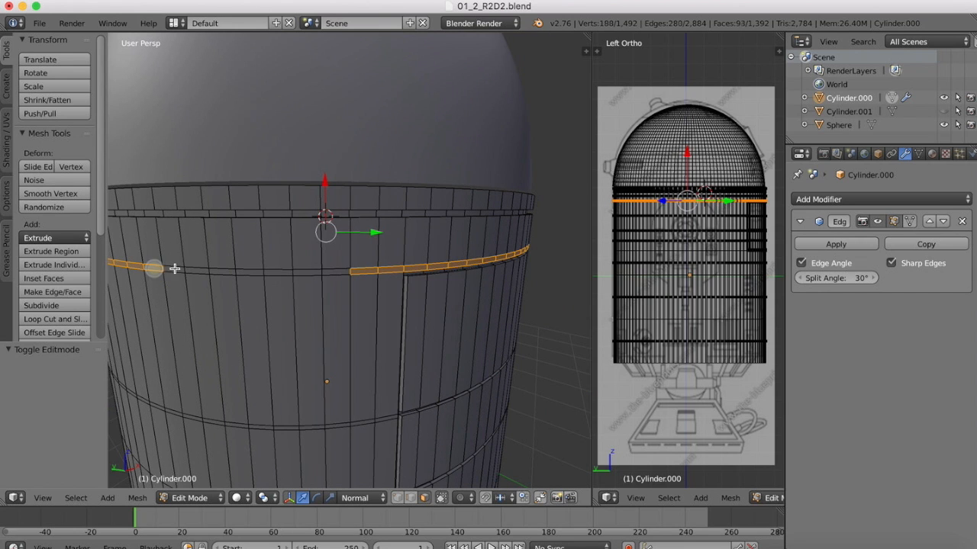
shift+right_click(175, 268)
shift+right_click(197, 268)
shift+right_click(230, 270)
shift+right_click(253, 270)
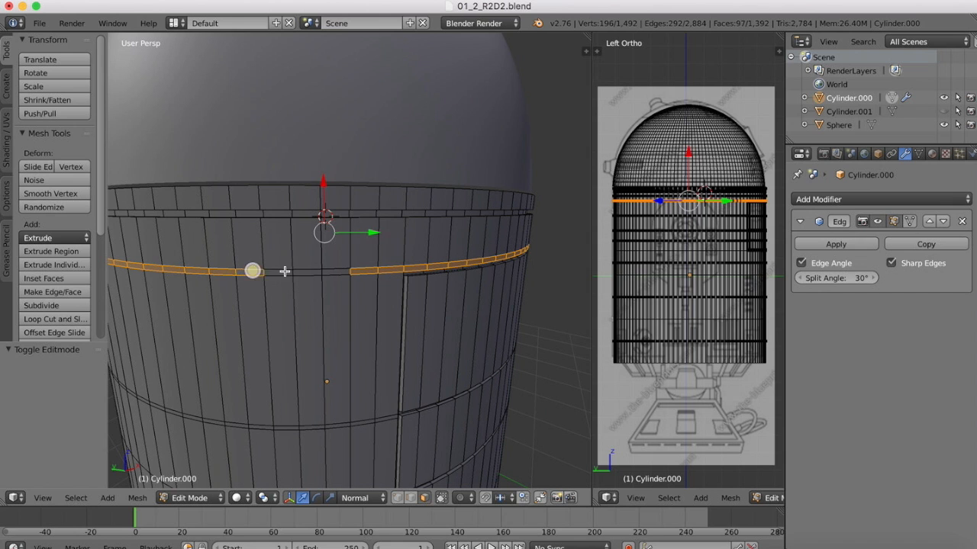
shift+right_click(283, 270)
shift+right_click(305, 270)
shift+right_click(335, 270)
- Extrude the ring of faces in place and scale it inward to about 0.98 to form a groove
scroll(335, 271, left, 5)
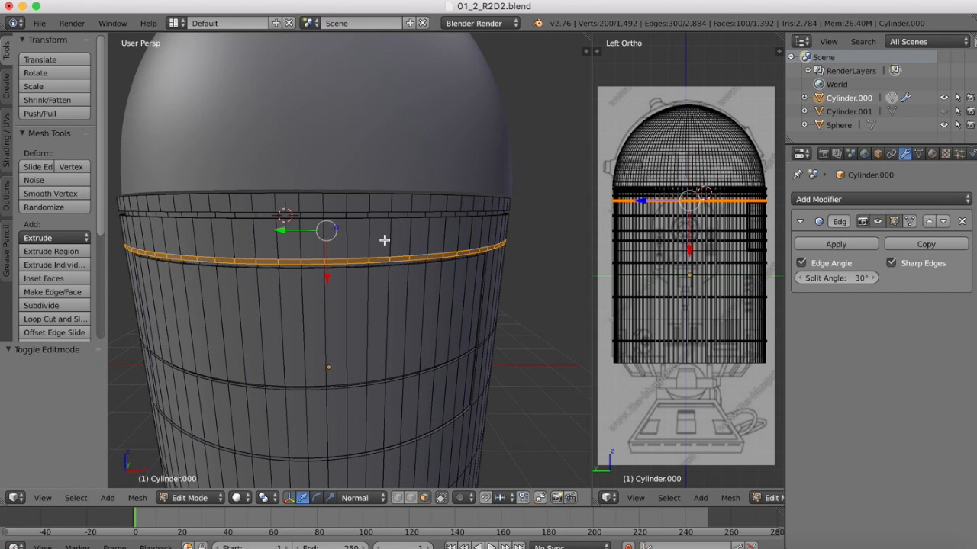
key(e)
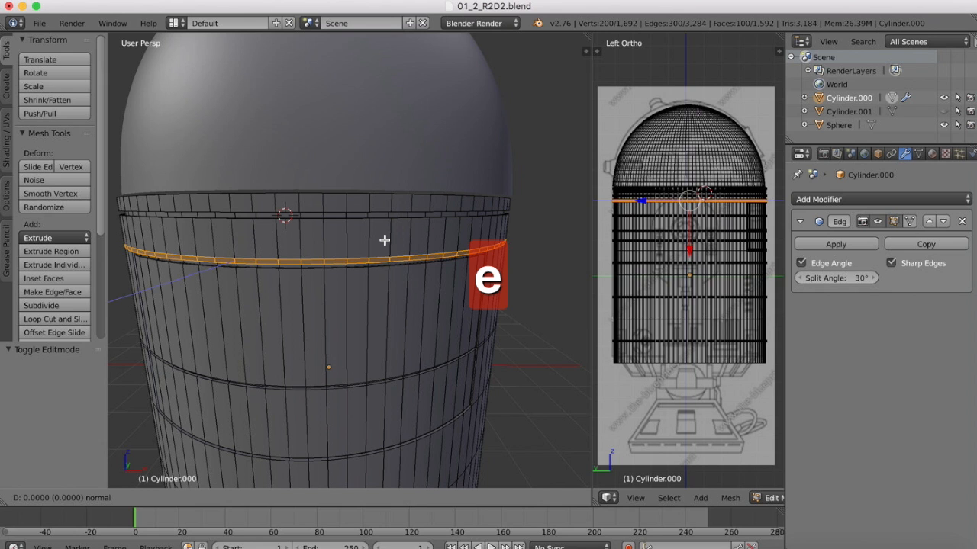
right_click(385, 241)
scroll(381, 249, up, 4)
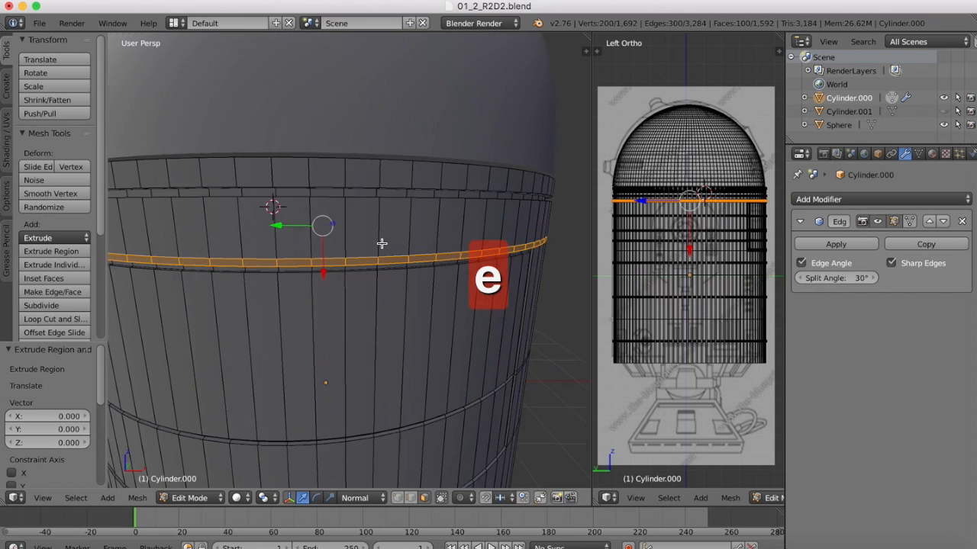
key(s)
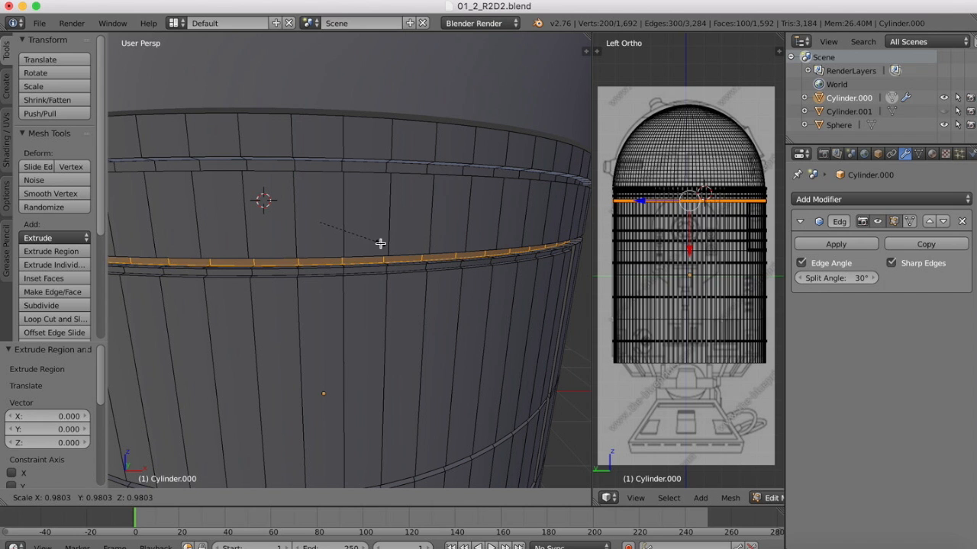
click(380, 244)
- Switch the cylinder to Object Mode and choose Solid viewport shading
scroll(432, 230, down, 3)
scroll(432, 230, down, 3)
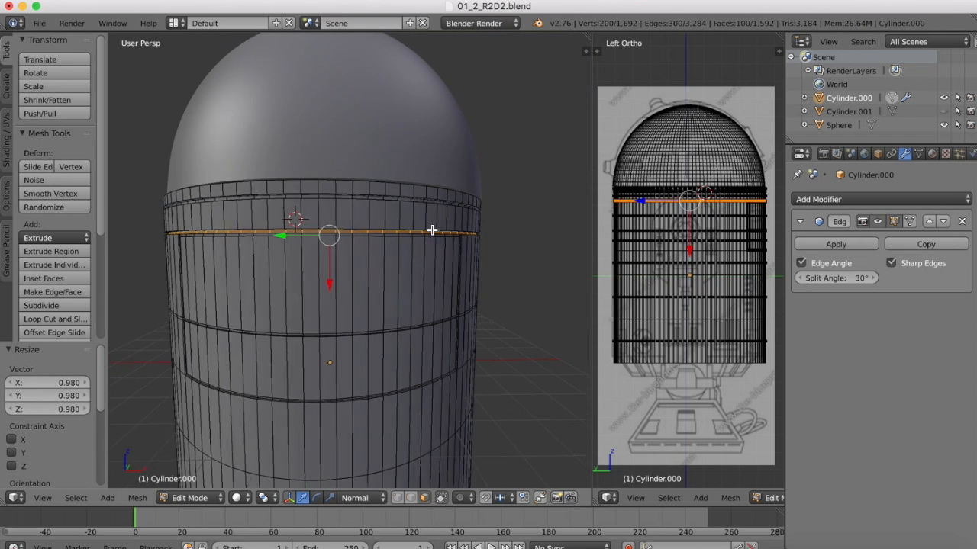
click(176, 499)
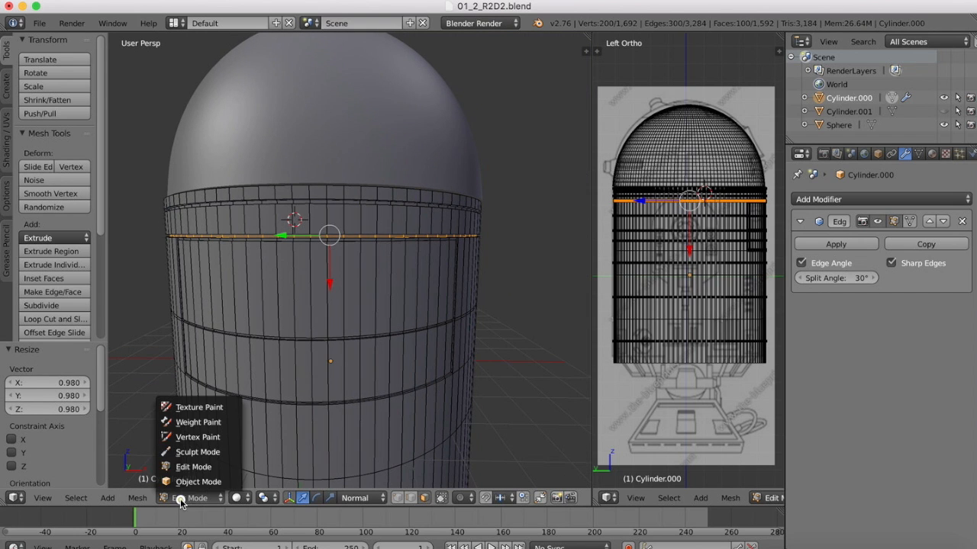
click(197, 485)
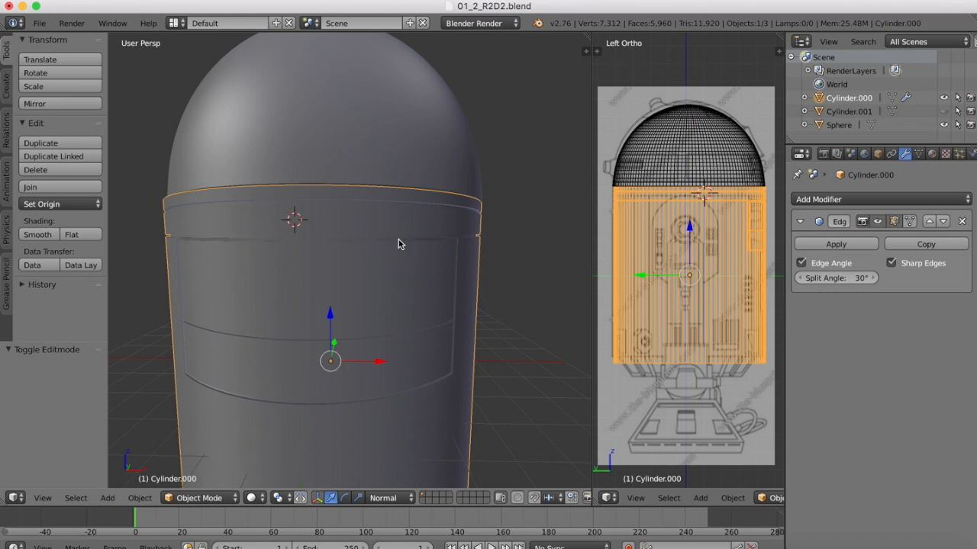
scroll(394, 258, left, 3)
click(246, 502)
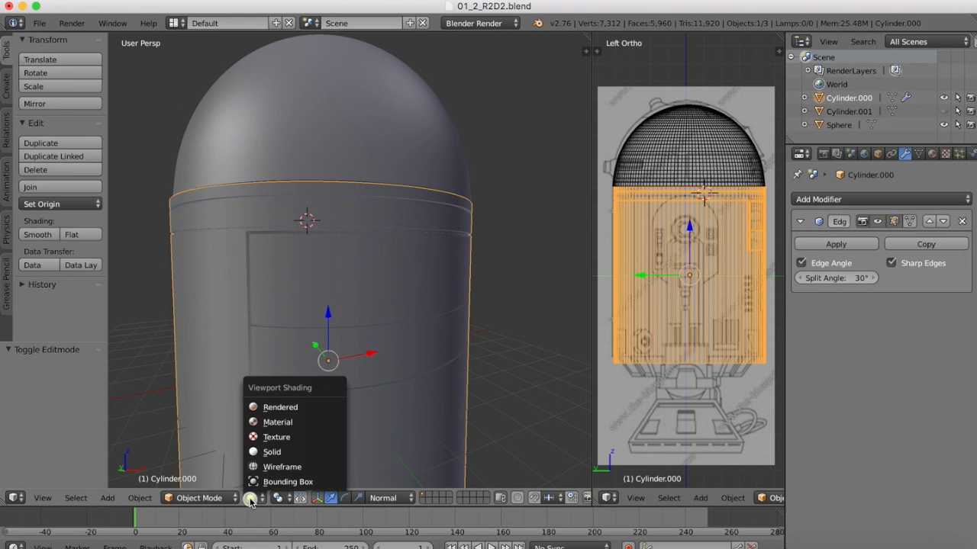
click(267, 450)
- Inspect the ring grooves and rectangular panel outline on the body from several sides
scroll(382, 222, down, 4)
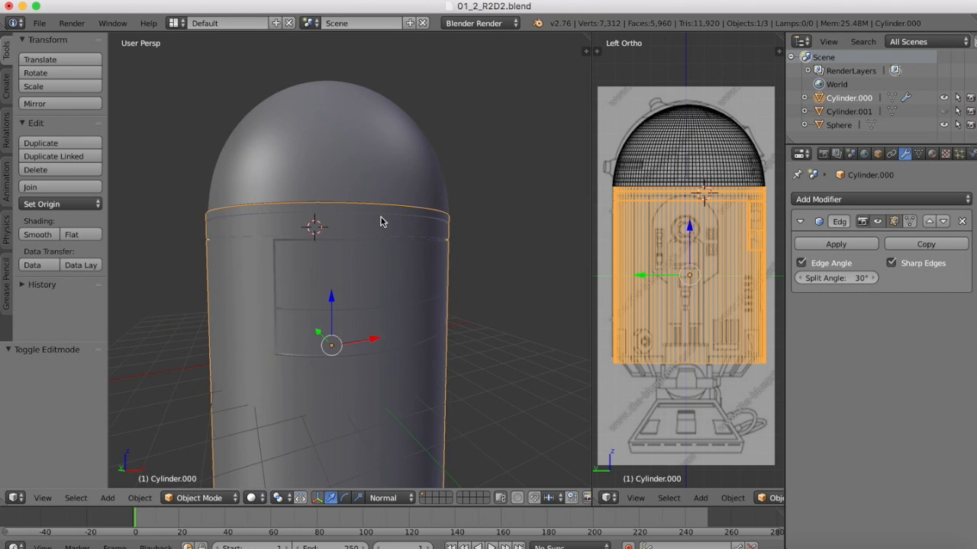
scroll(380, 223, right, 4)
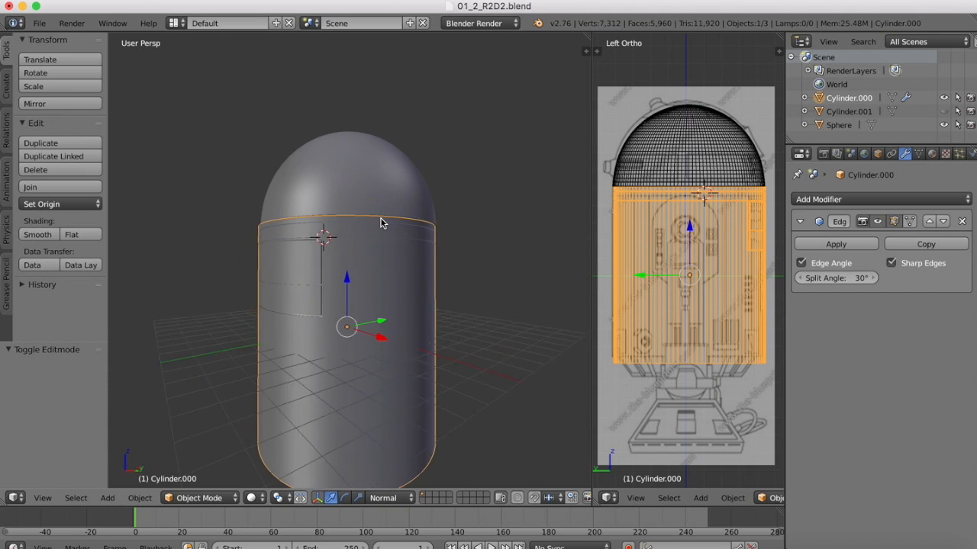
scroll(381, 222, left, 6)
scroll(381, 222, right, 2)
scroll(380, 222, down, 1)
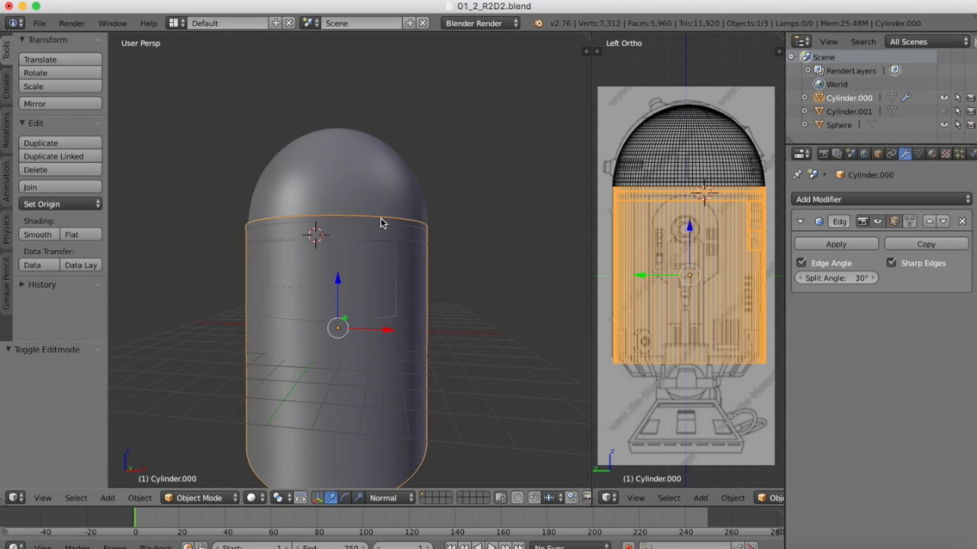
scroll(325, 292, down, 2)
scroll(330, 187, right, 5)
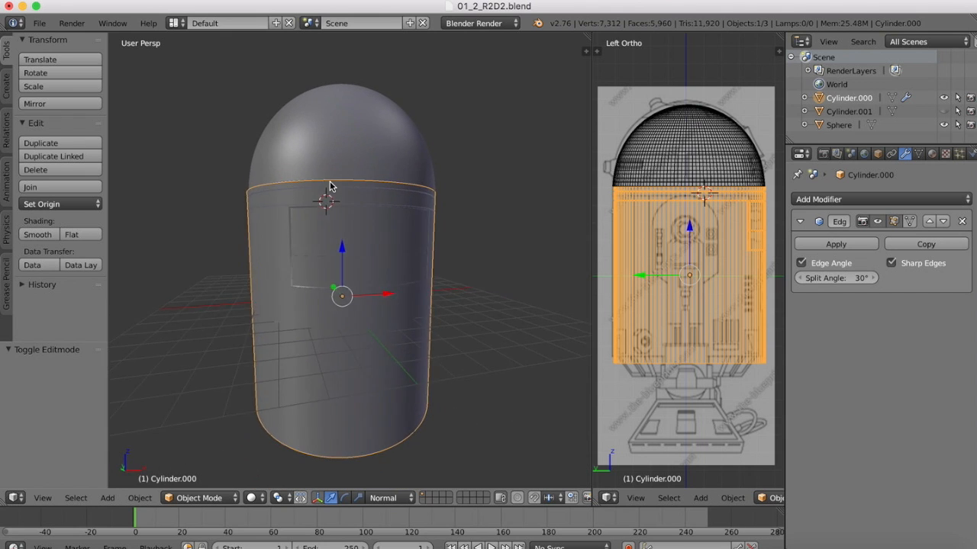
- Examine the grooves and the front panel outline up close by viewing the body from different angles and distances
scroll(330, 187, right, 5)
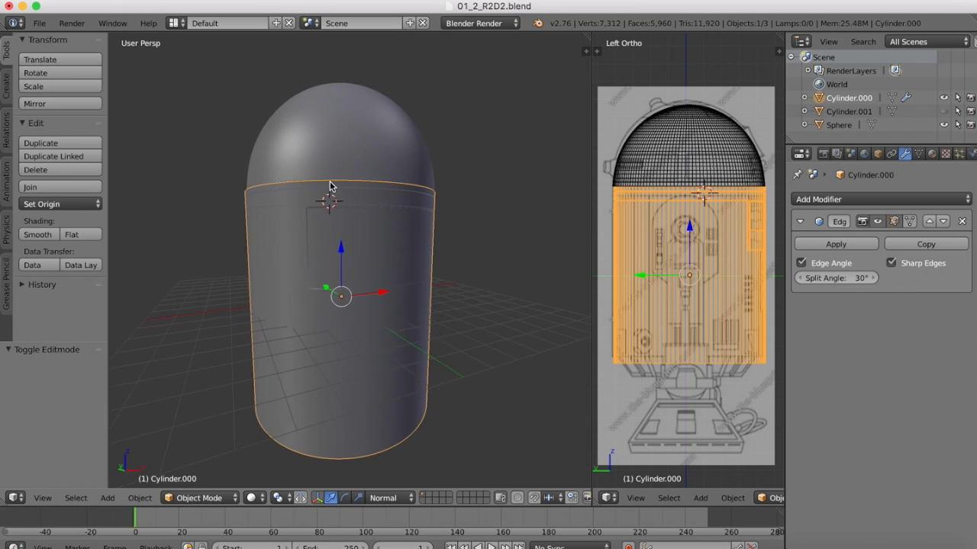
scroll(372, 213, up, 4)
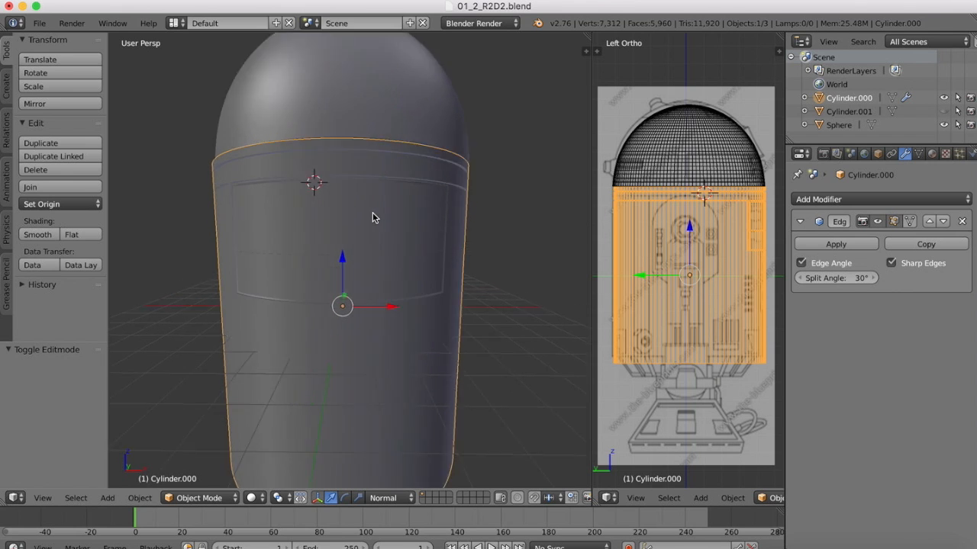
scroll(373, 213, left, 3)
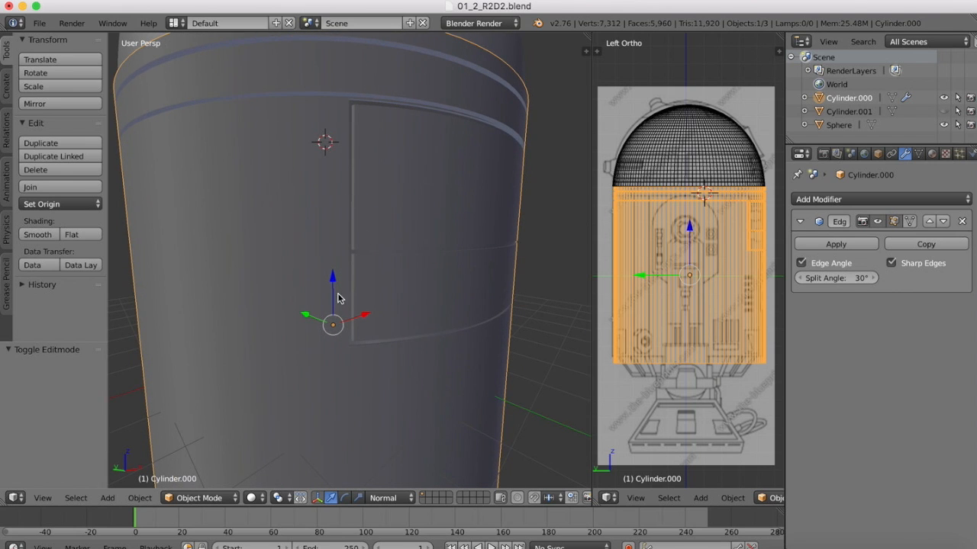
scroll(392, 244, down, 4)
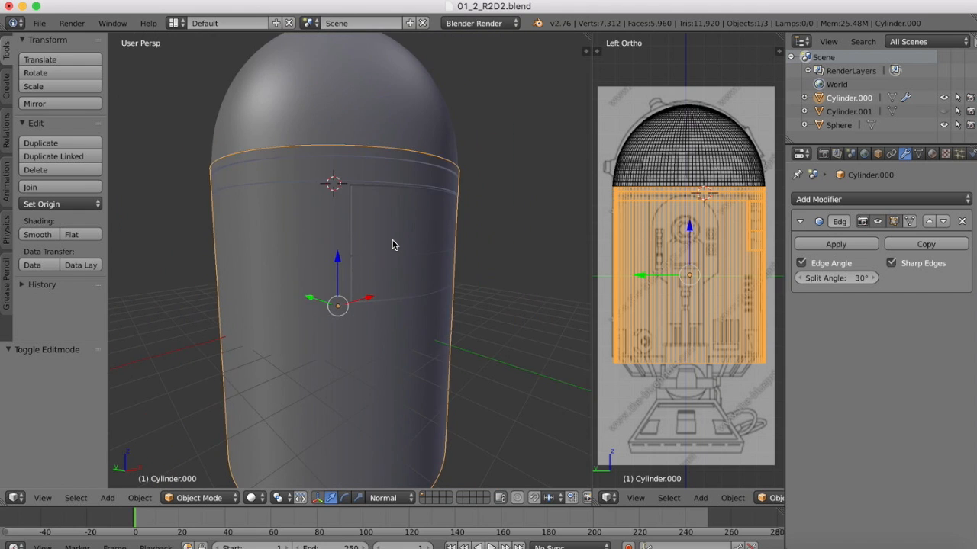
scroll(392, 244, right, 6)
scroll(392, 244, left, 5)
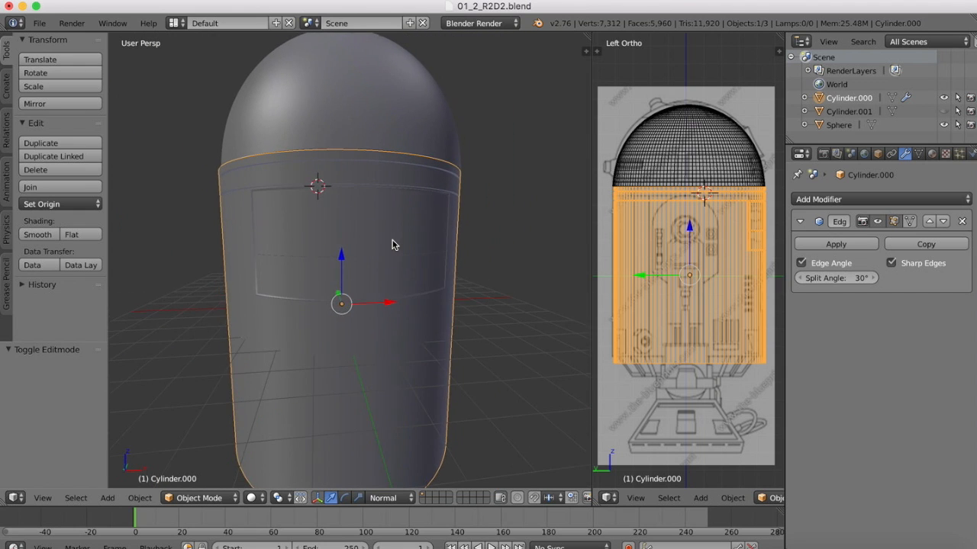
scroll(392, 244, down, 2)
- Set the main viewport to front view and check the body details against the R2-D2 reference photo
click(42, 496)
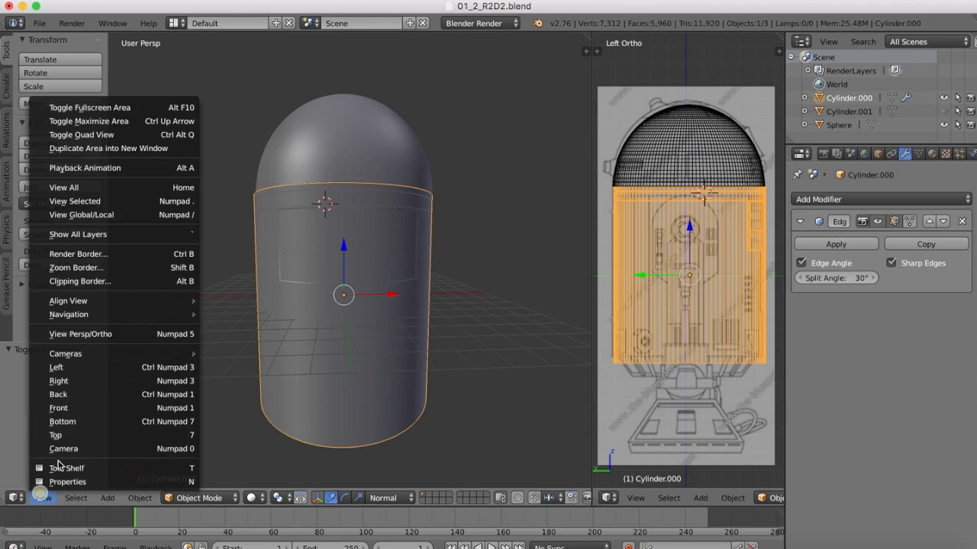
click(65, 405)
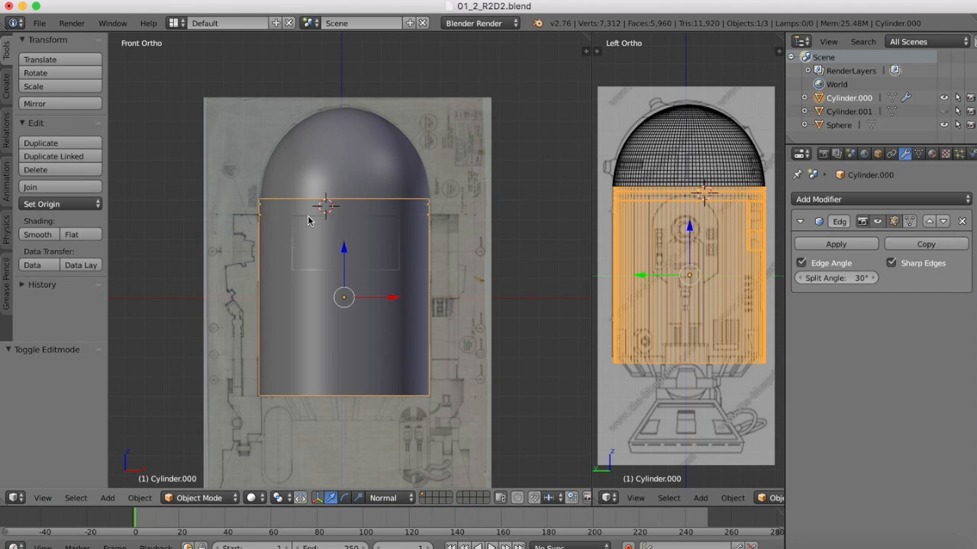
click(751, 538)
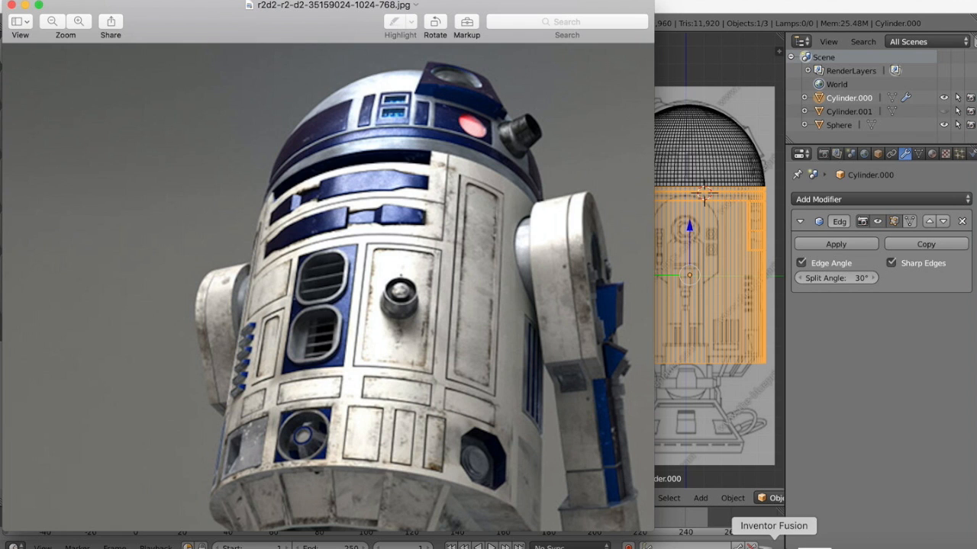
click(828, 543)
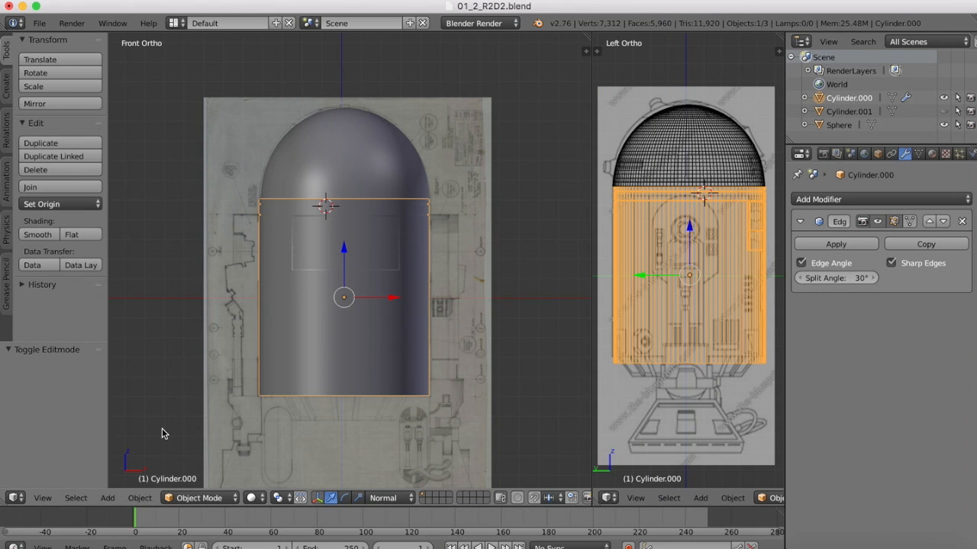
- Put the body cylinder in Edit Mode and choose Texture viewport shading for the main viewport
click(44, 498)
click(44, 498)
click(182, 501)
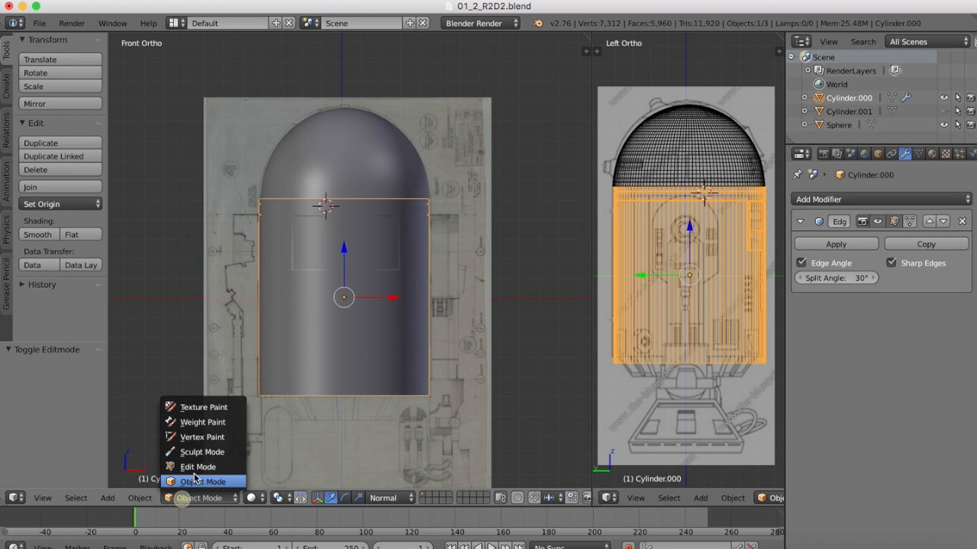
click(200, 465)
click(238, 497)
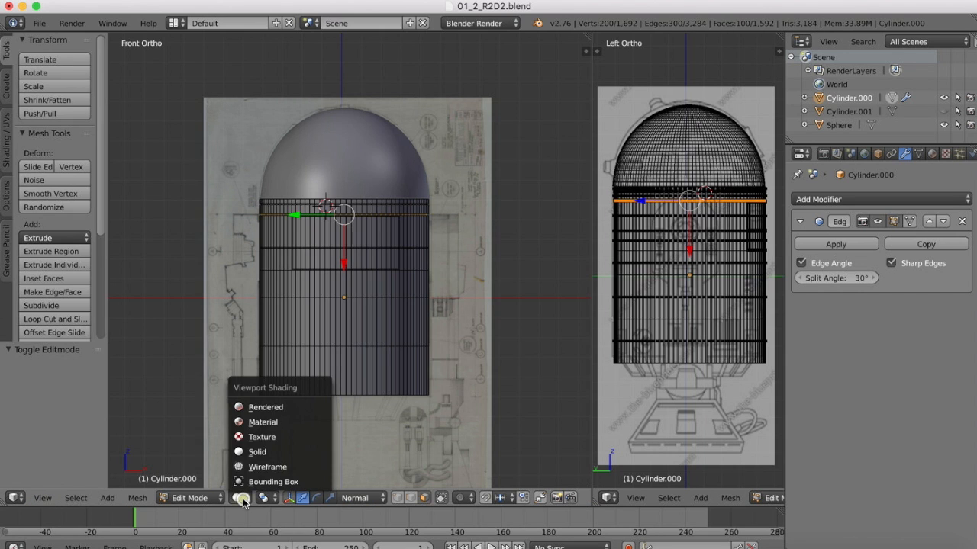
click(263, 434)
- In front view, add one horizontal loop cut around the cylinder just below the panel's upper edge, with an edge slide of about -0.45
scroll(310, 196, up, 3)
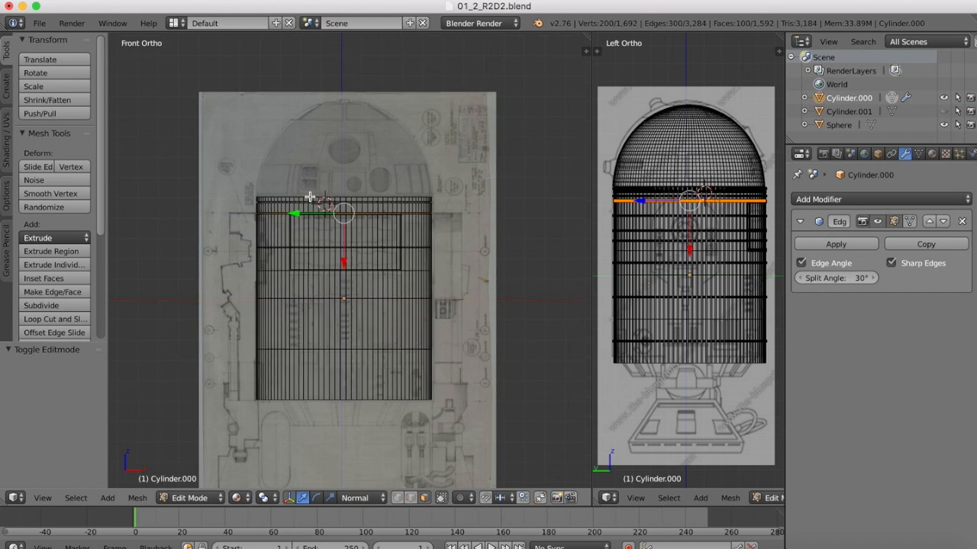
middle_drag(309, 196, 310, 197)
scroll(310, 197, up, 2)
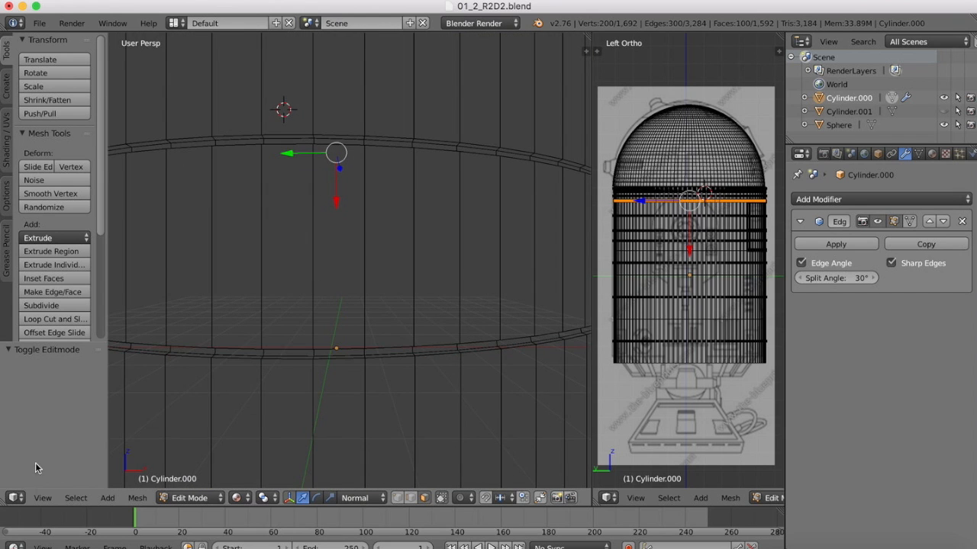
click(42, 497)
click(70, 411)
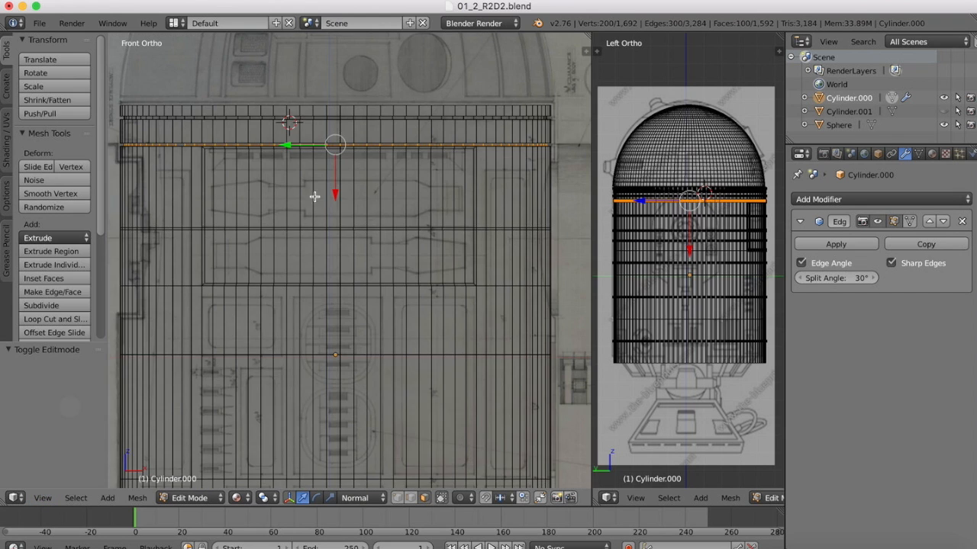
shift+scroll(316, 193, up, 3)
scroll(232, 152, up, 1)
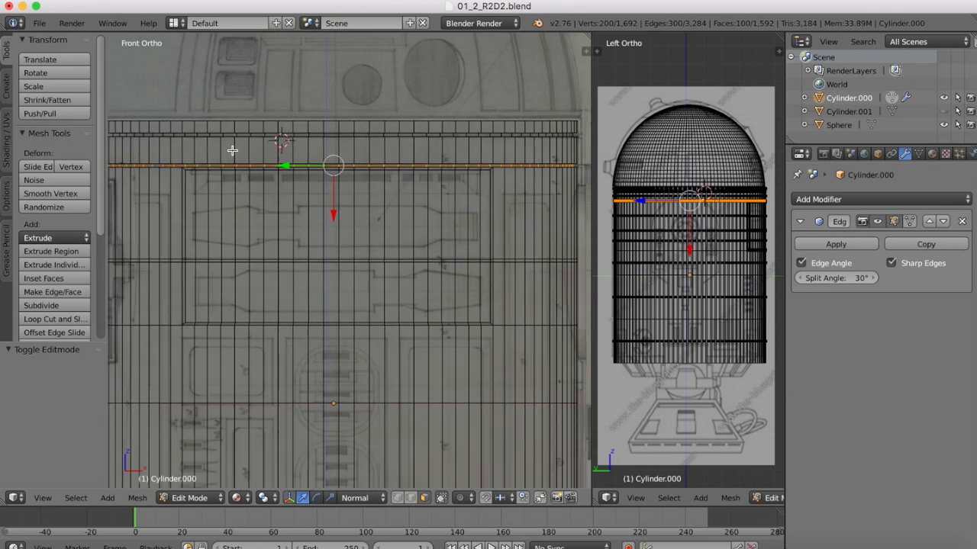
click(53, 319)
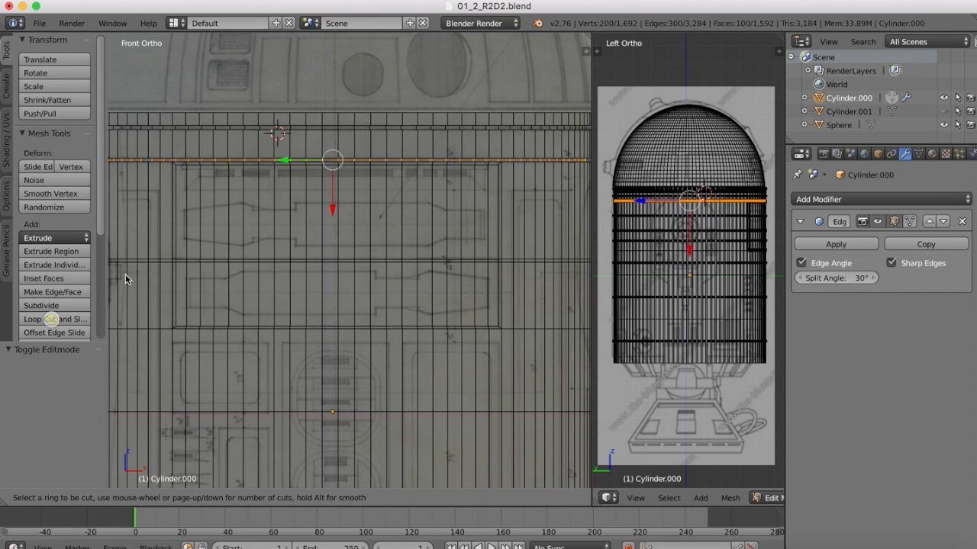
click(172, 198)
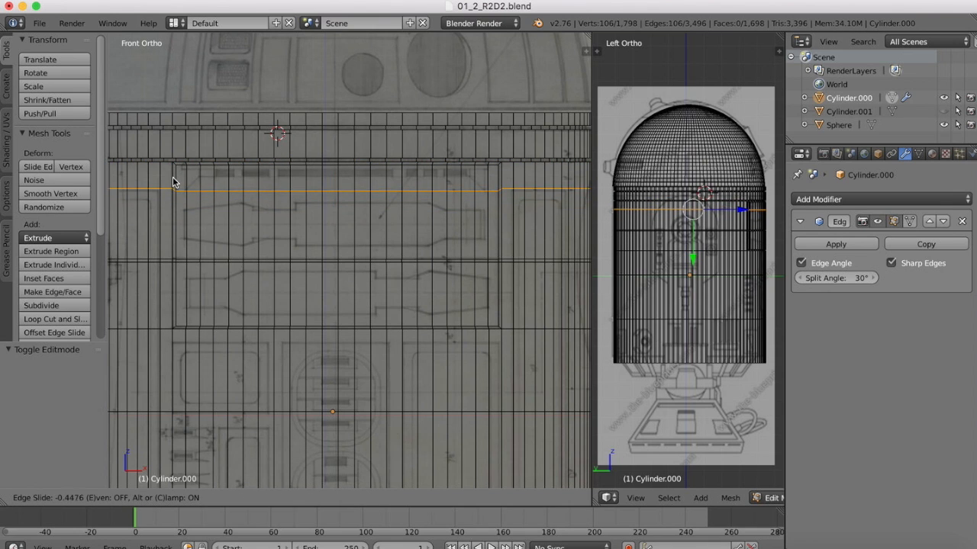
click(173, 181)
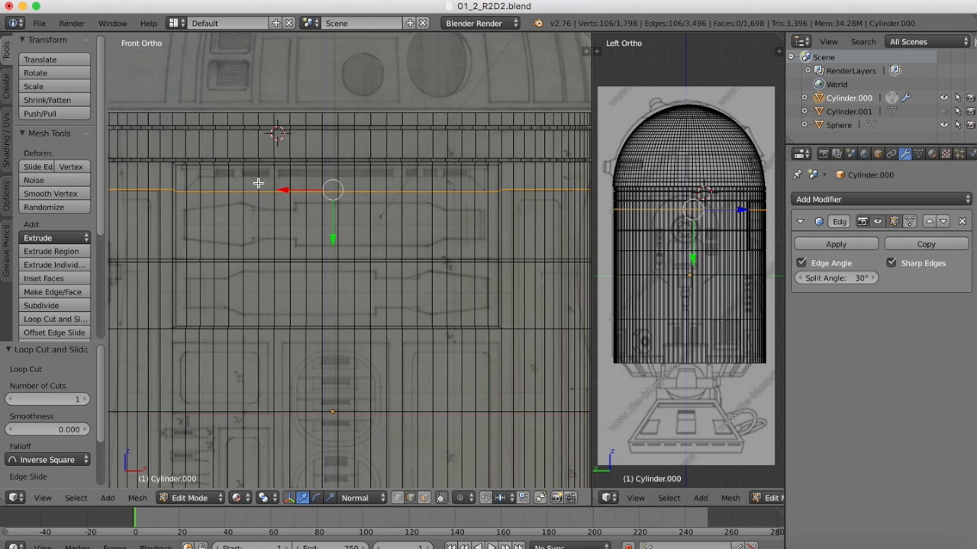
- Box-select the strip of faces along the top of the front panel in face select mode and extrude it inward by about 0.19
click(427, 497)
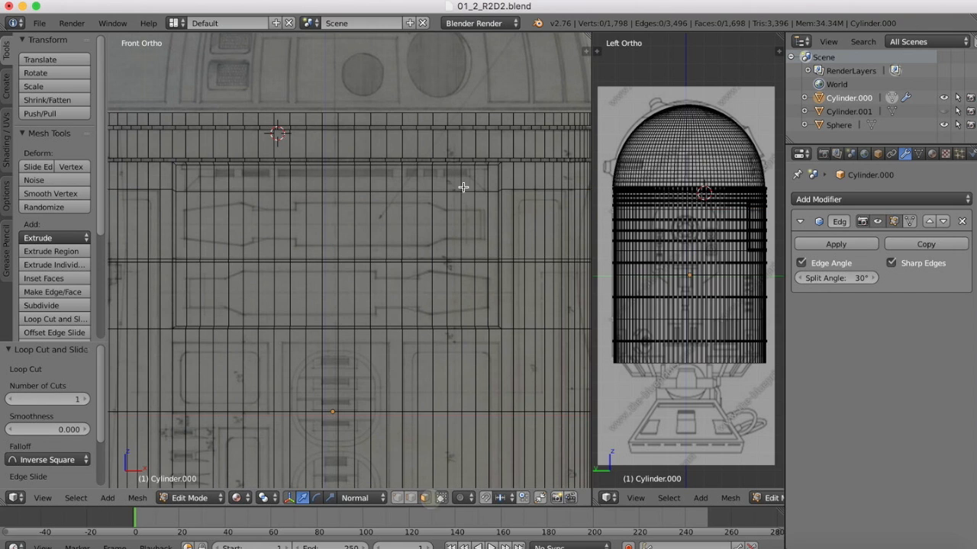
key(b)
drag(482, 179, 190, 185)
middle_drag(312, 134, 311, 133)
scroll(311, 134, down, 5)
key(e)
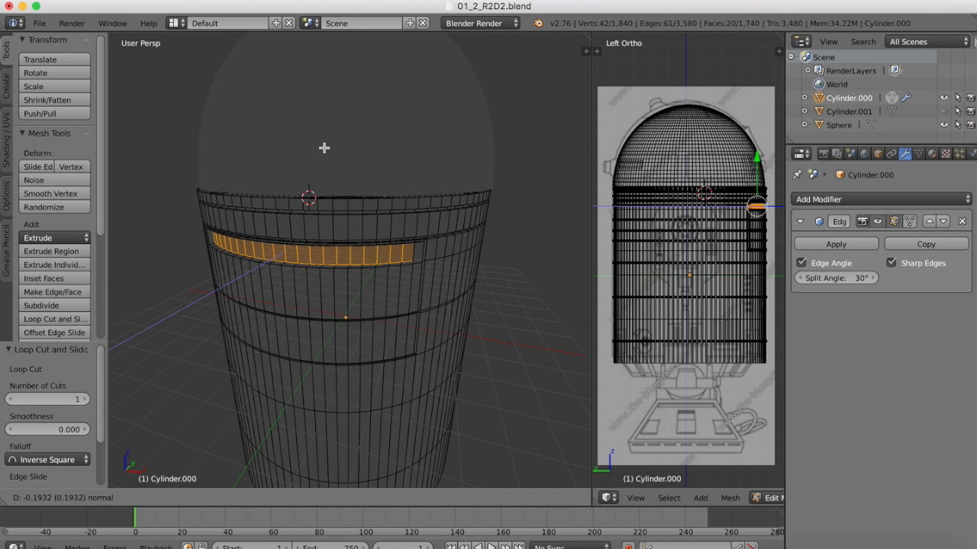
click(323, 148)
- Return the cylinder to Object Mode with the recessed strip in view
scroll(323, 148, left, 3)
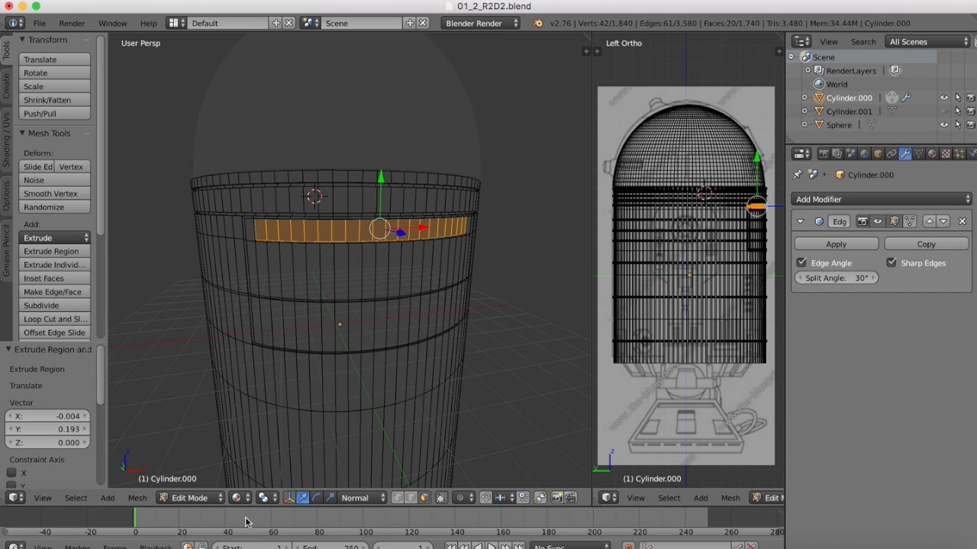
click(199, 497)
click(198, 482)
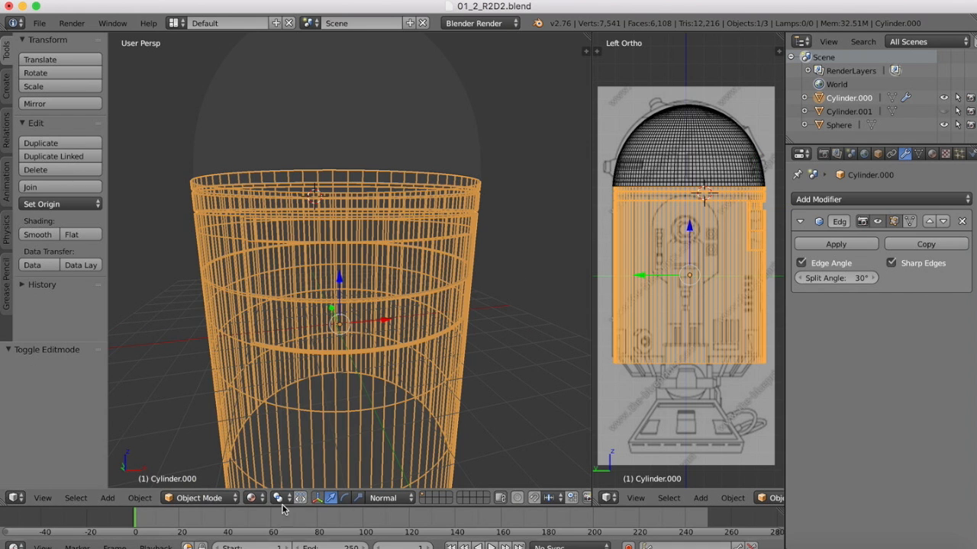
- Inspect the cylinder body's recessed front panel in solid shading and compare it with the R2-D2 reference photo
click(256, 498)
click(263, 452)
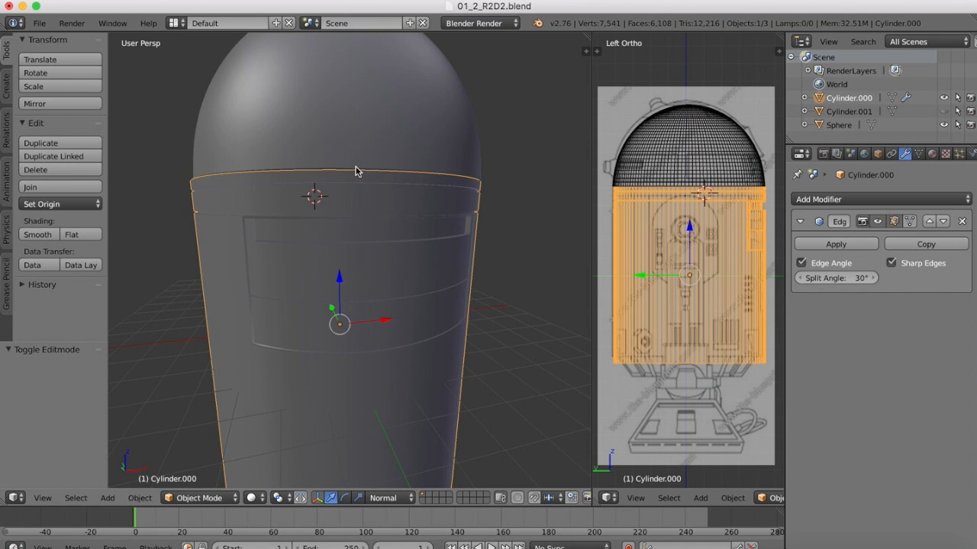
scroll(358, 172, right, 3)
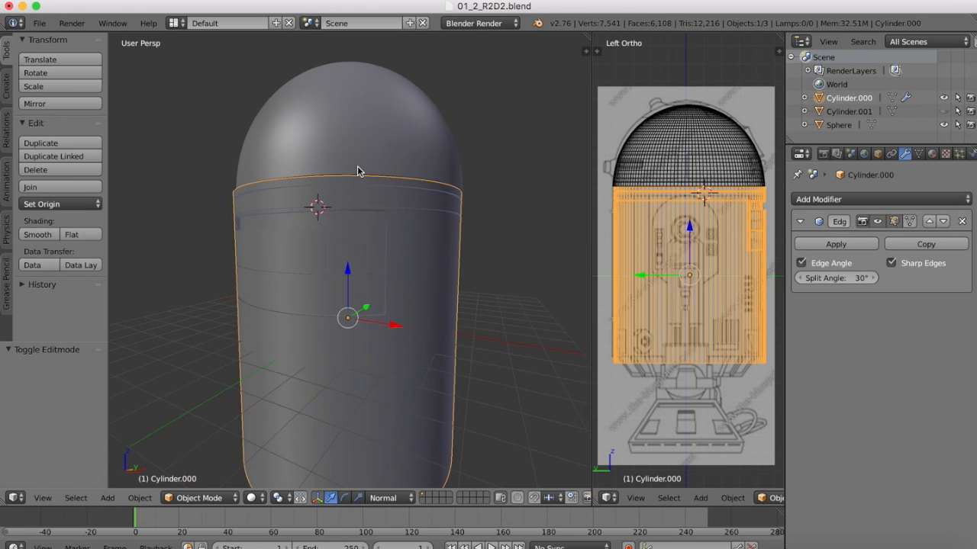
scroll(357, 171, left, 2)
scroll(358, 171, left, 2)
scroll(358, 172, right, 3)
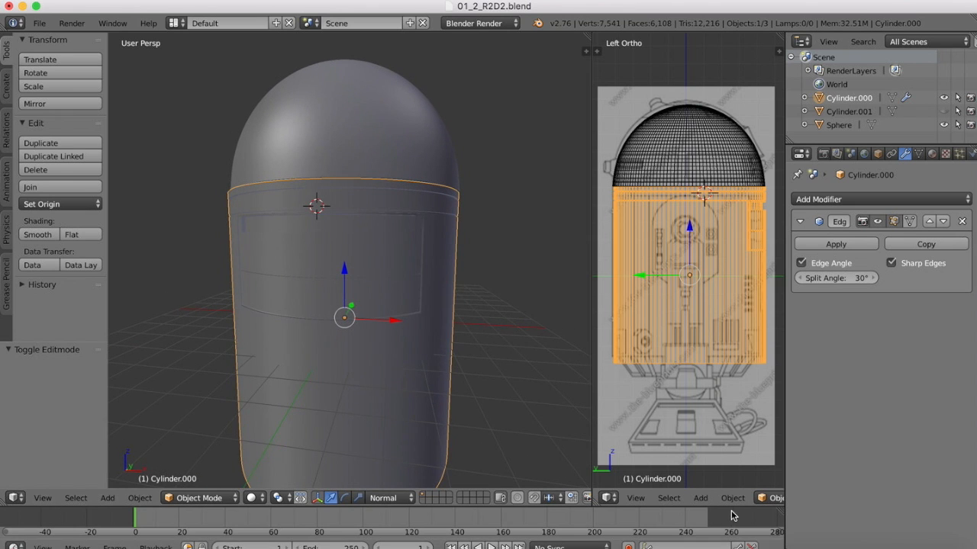
click(759, 540)
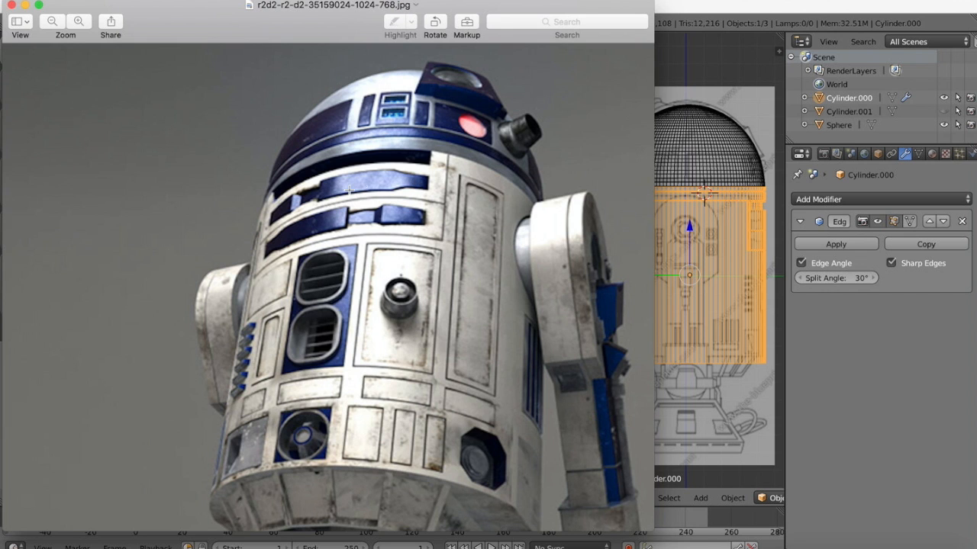
click(826, 543)
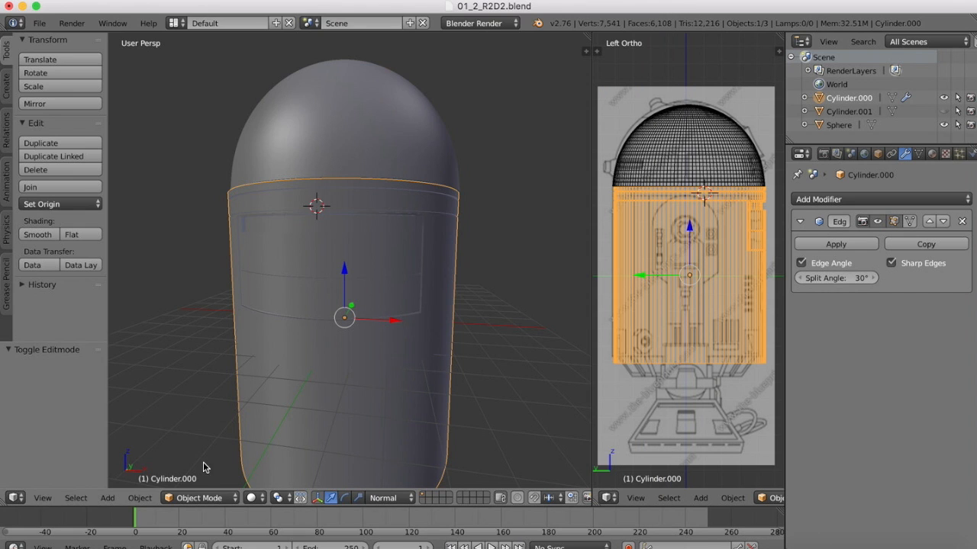
- Show the body in front orthographic view with wireframe shading and enter Edit Mode on Cylinder.000
click(43, 498)
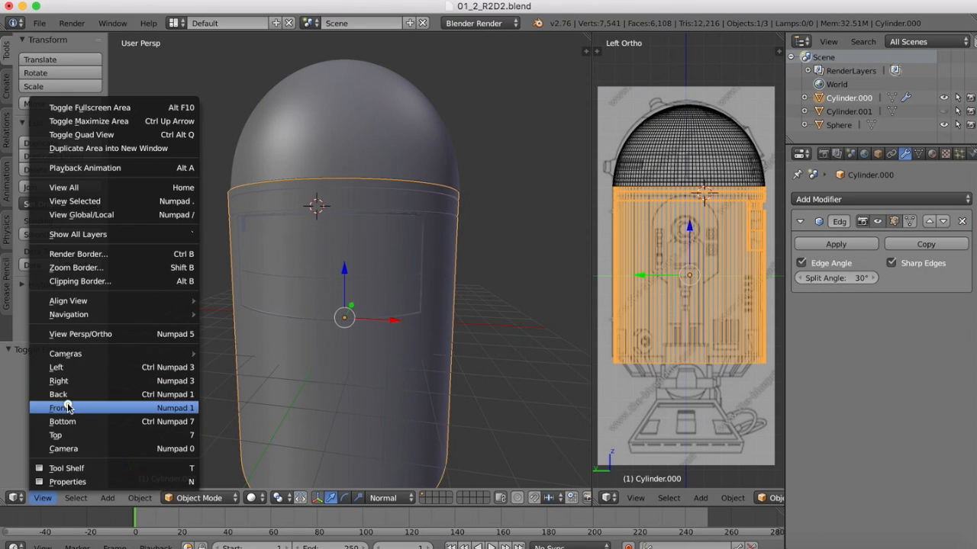
click(67, 406)
click(251, 498)
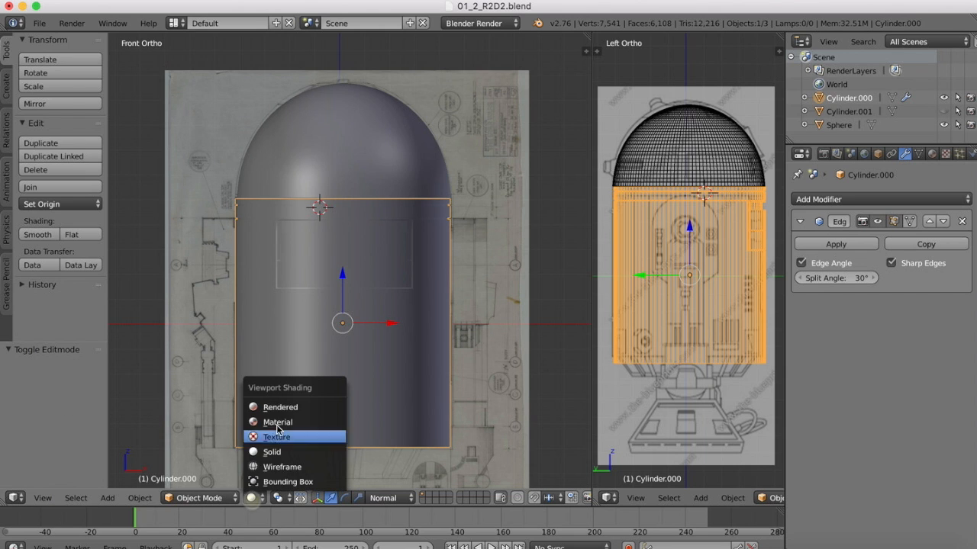
click(279, 420)
click(183, 498)
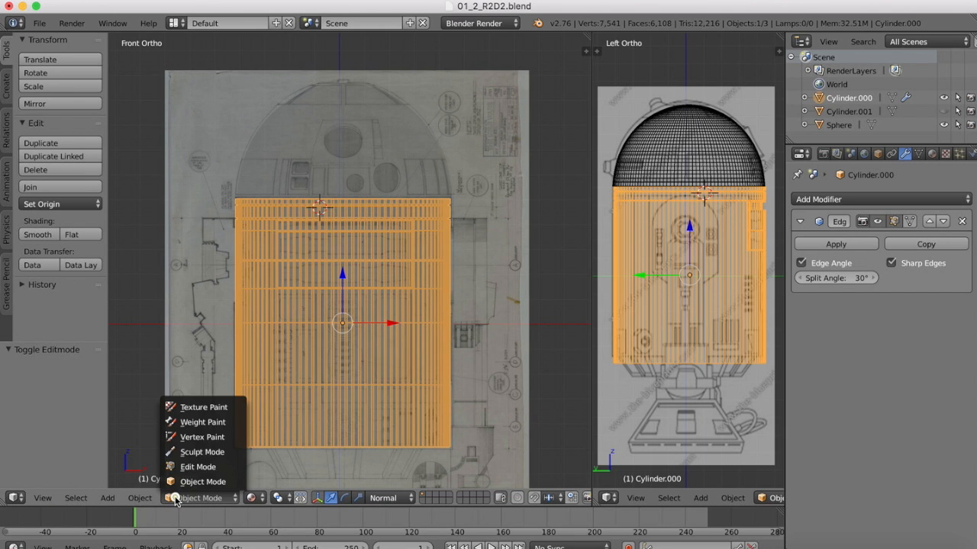
click(192, 466)
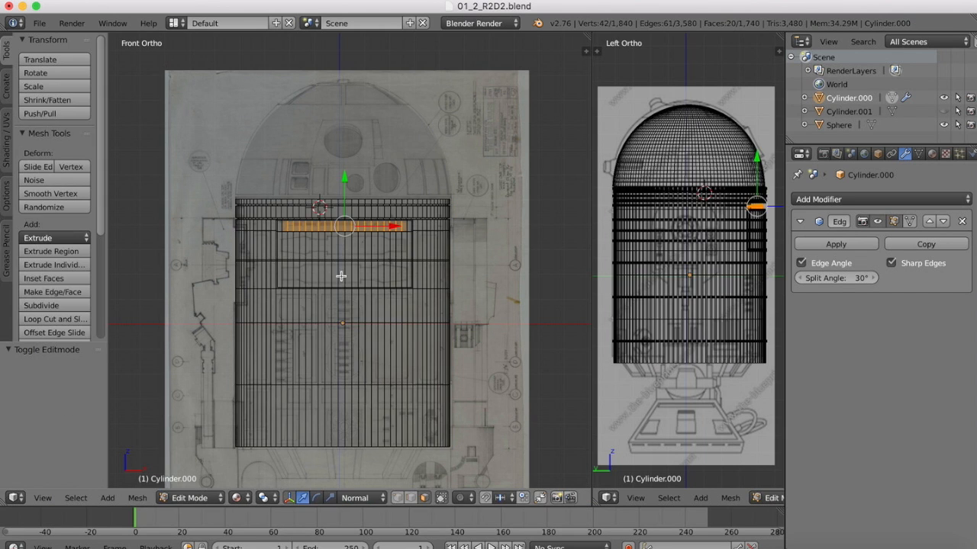
- Examine the blueprint's slot outlines inside the front panel and compare them with the R2-D2 reference photo
scroll(363, 240, up, 4)
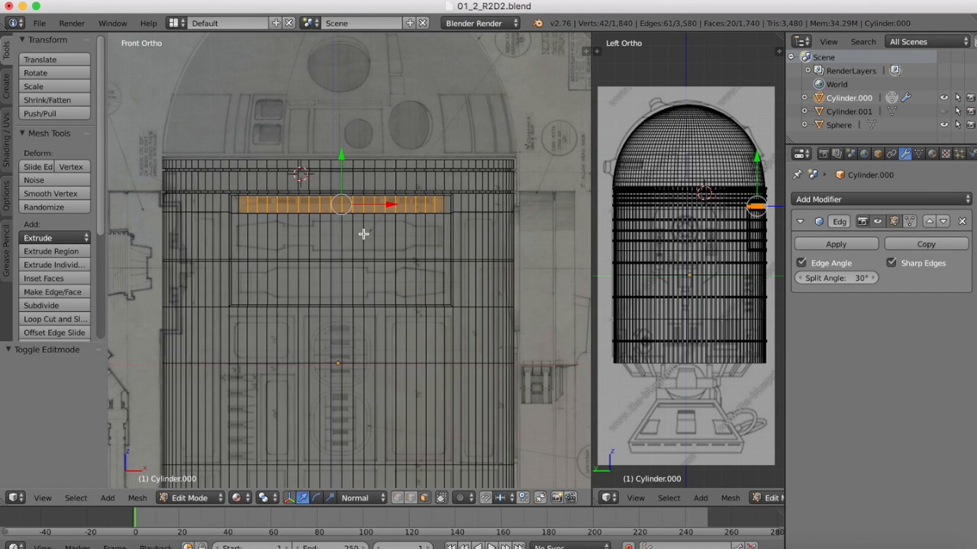
scroll(363, 234, up, 2)
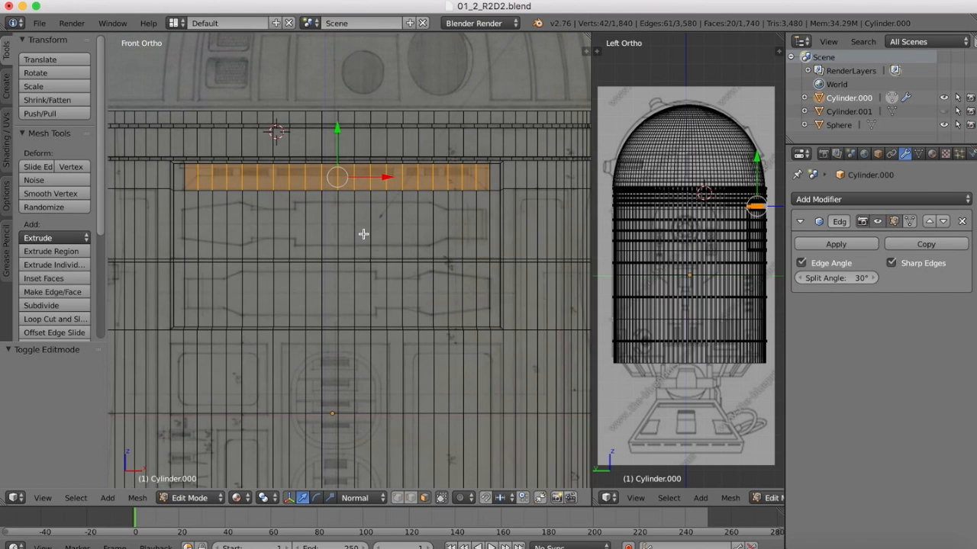
scroll(363, 234, up, 2)
middle_drag(363, 234, 363, 233)
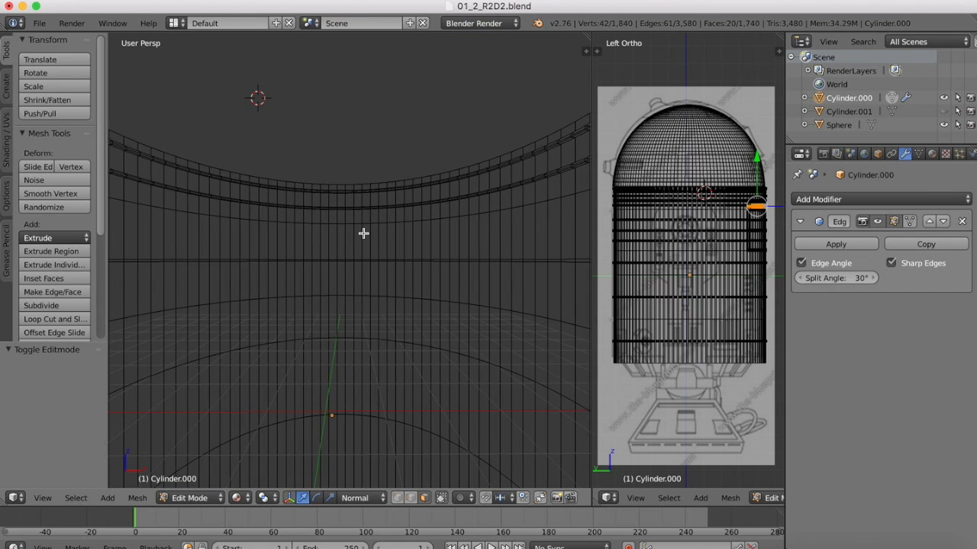
click(43, 497)
click(64, 409)
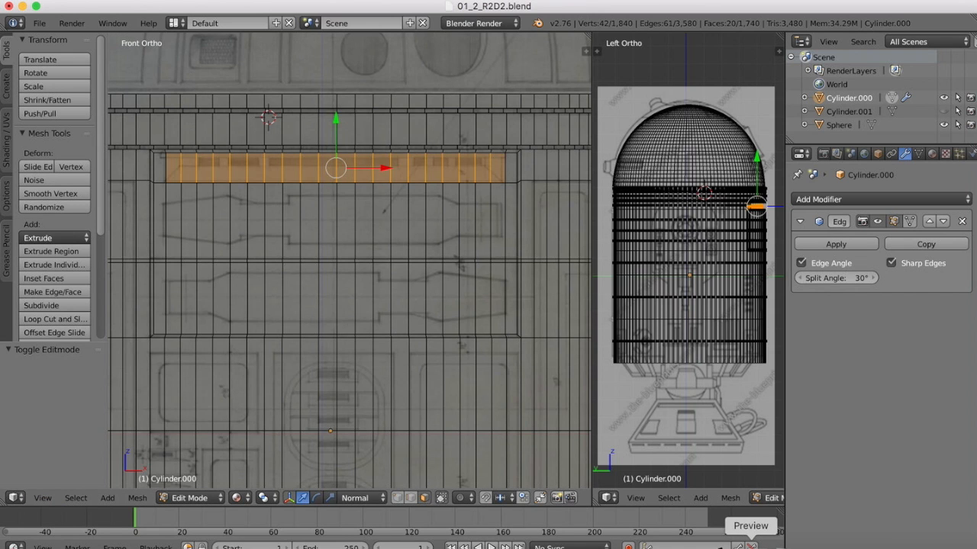
click(750, 545)
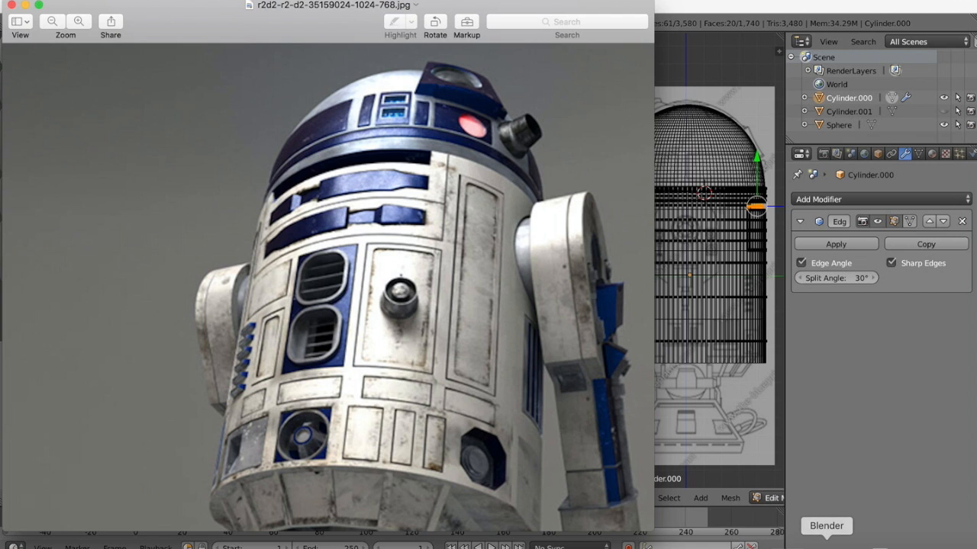
click(833, 544)
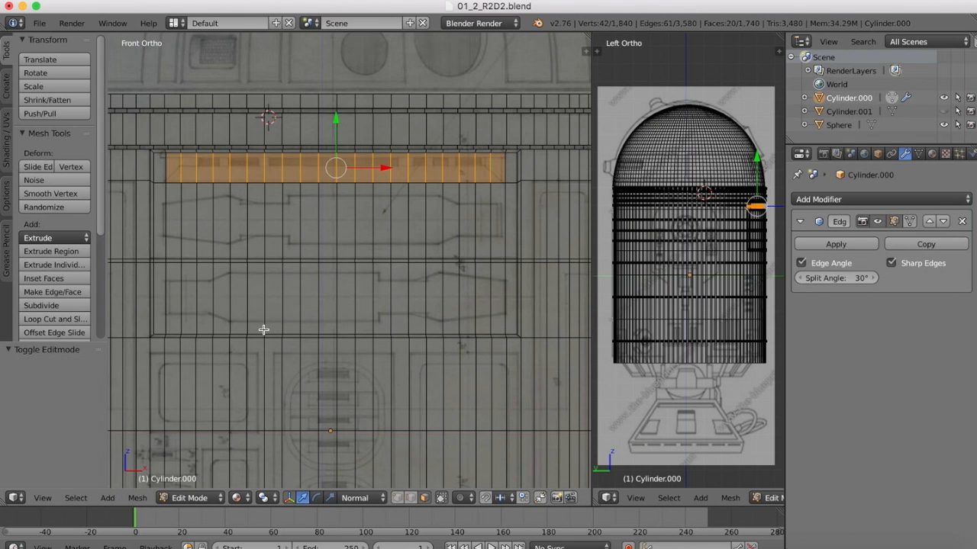
- Knife a horizontal cut, starting at an edge midpoint, along the upper blueprint slot from its stepped shoulder to the panel's right side
scroll(49, 287, down, 5)
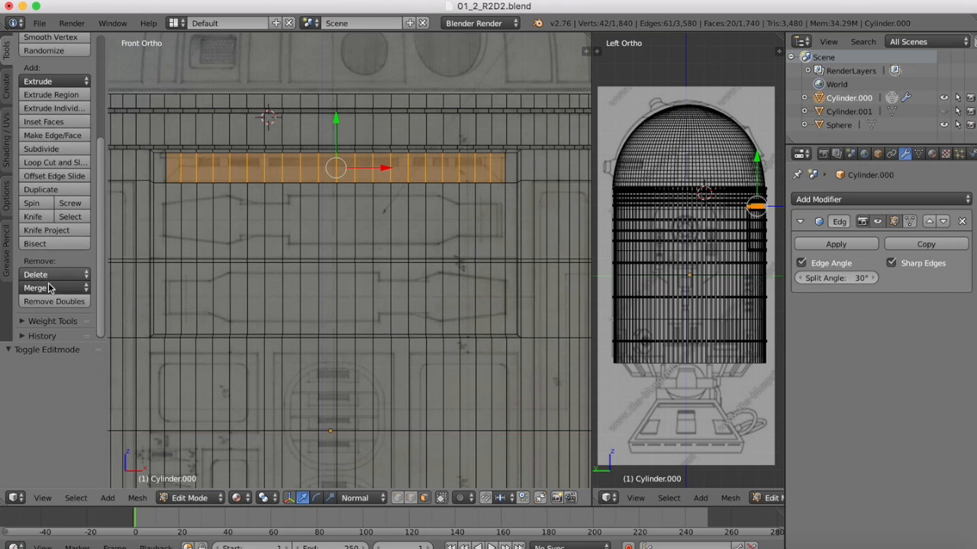
click(34, 217)
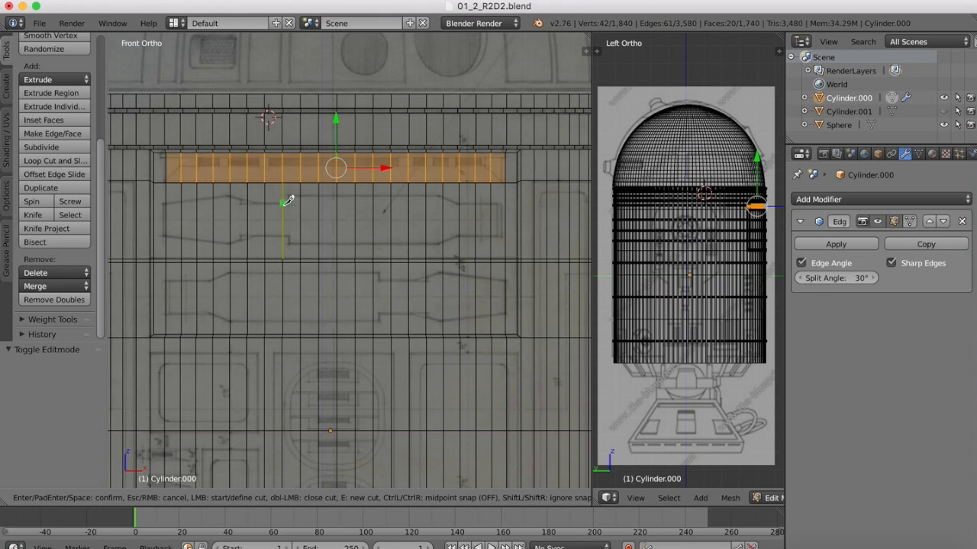
key(ctrl)
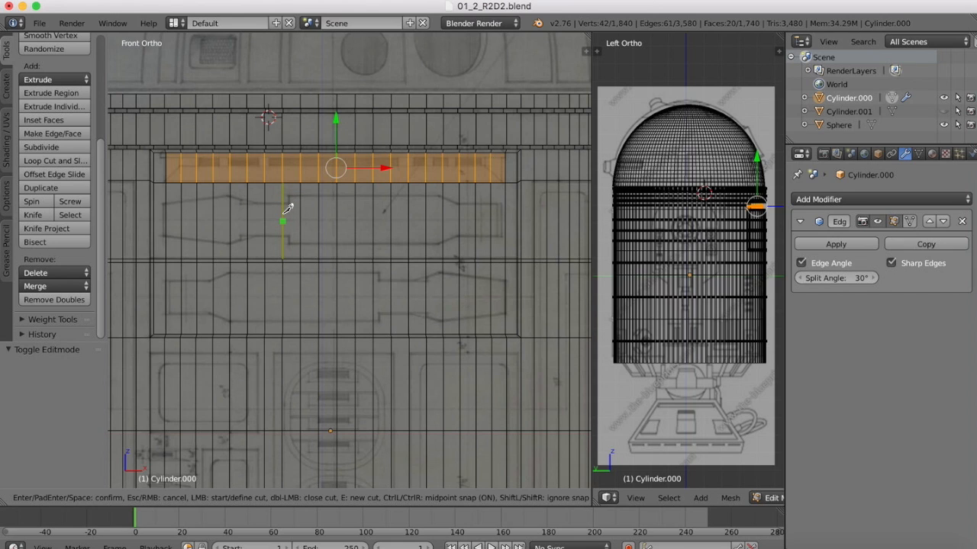
ctrl+click(288, 213)
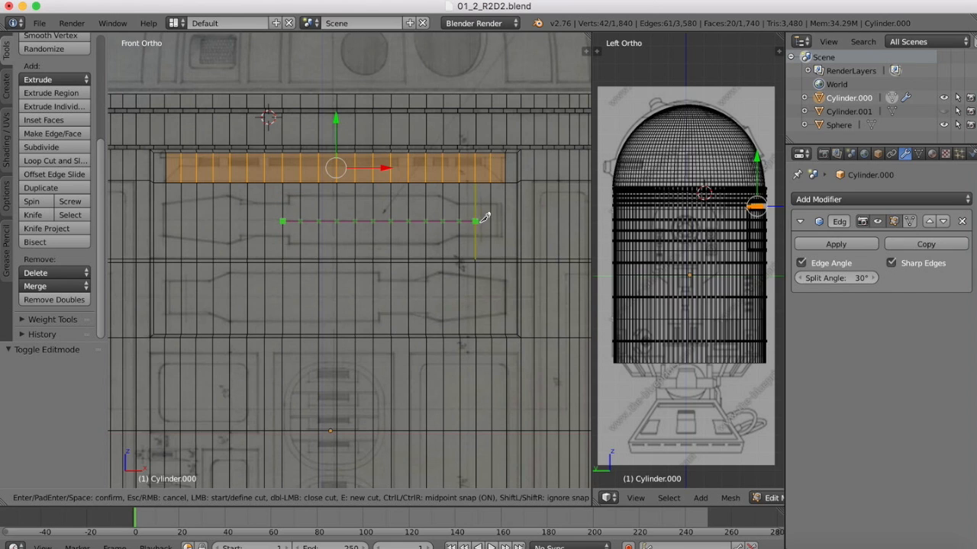
click(505, 221)
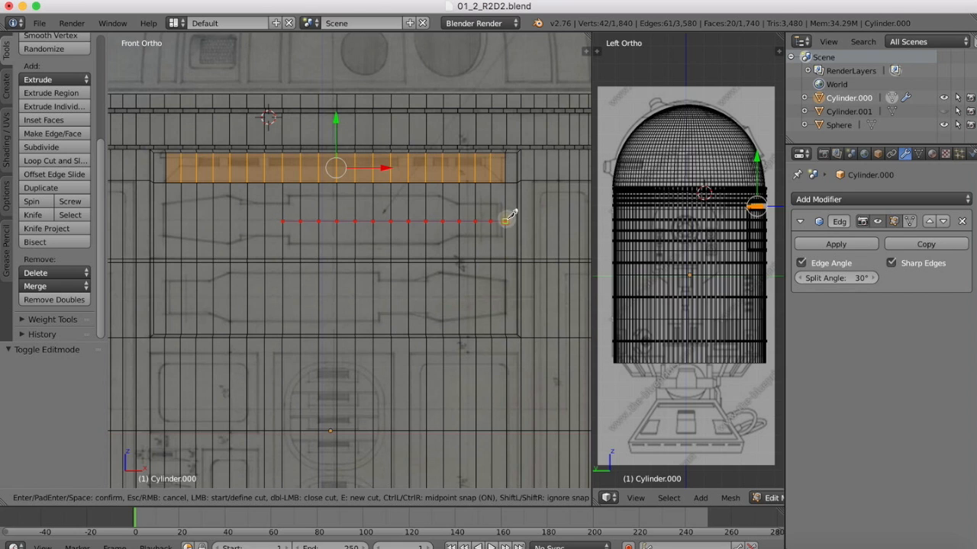
key(Return)
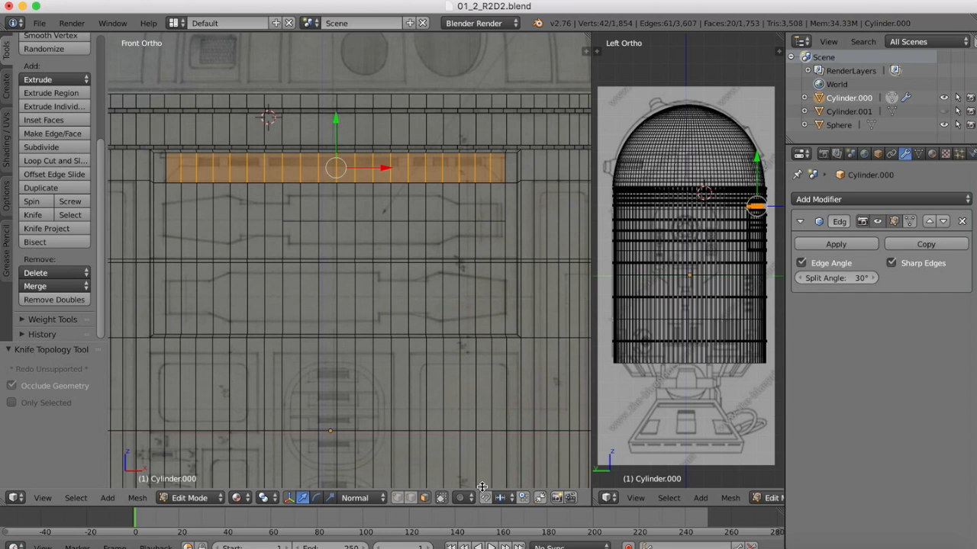
- Switch to edge selection and select the new cut's edges, working inward from both ends
click(411, 497)
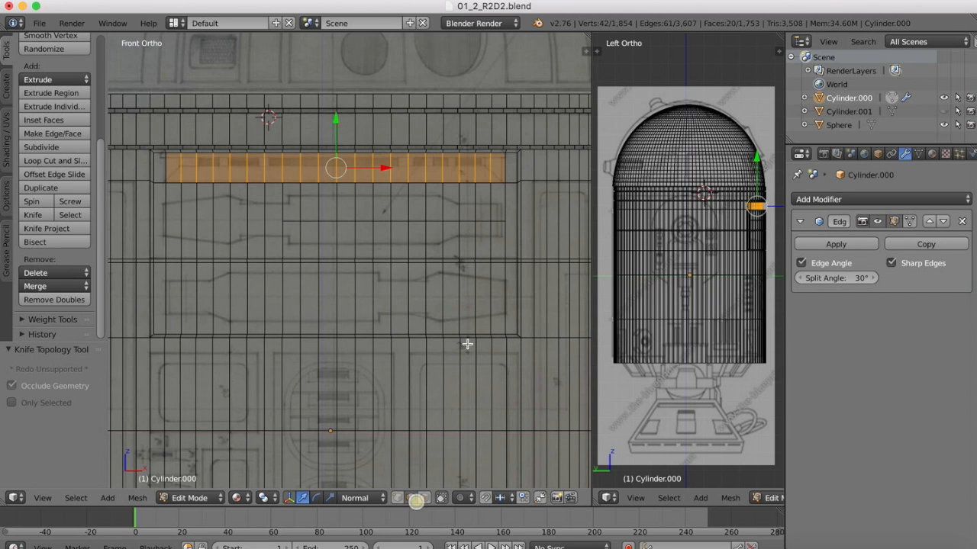
click(500, 221)
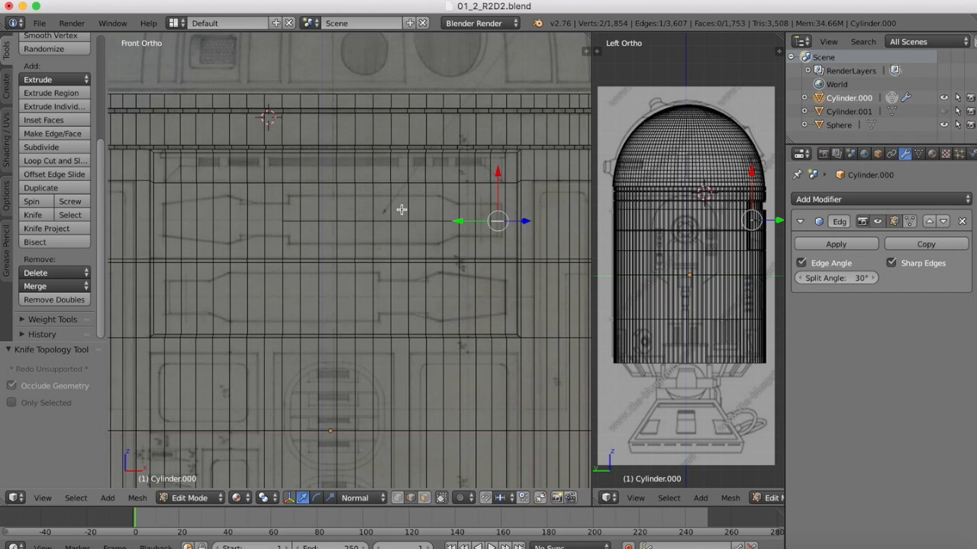
shift+click(294, 221)
shift+click(309, 222)
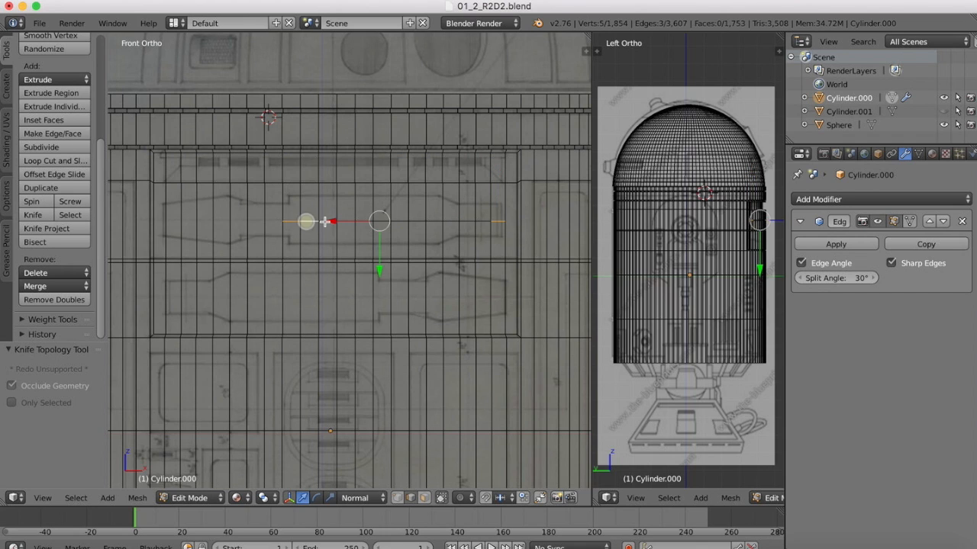
shift+click(485, 222)
shift+click(468, 221)
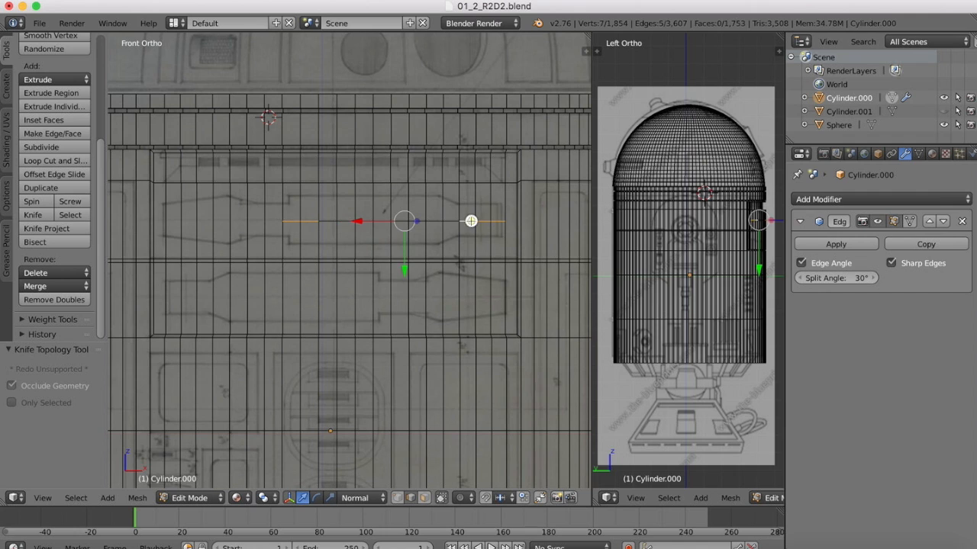
shift+click(449, 221)
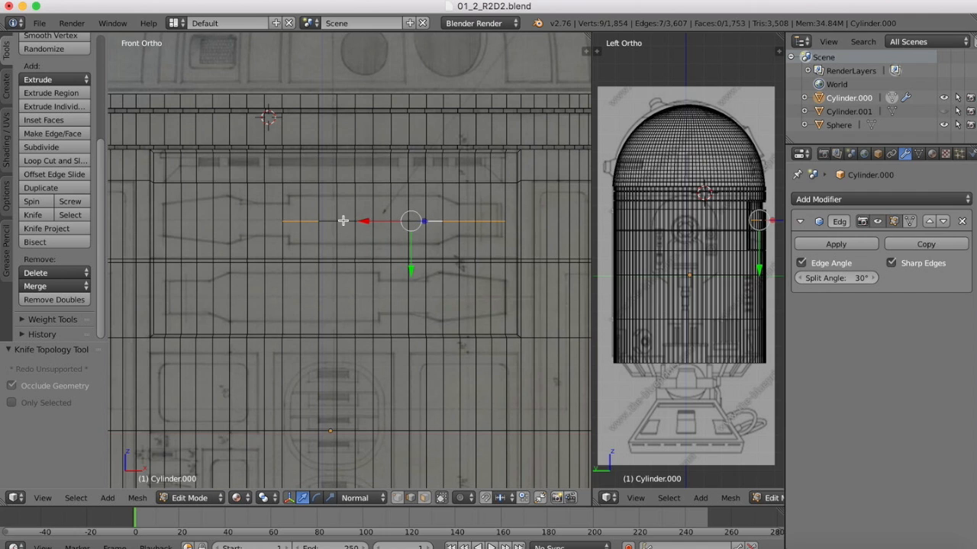
shift+click(333, 221)
shift+click(341, 221)
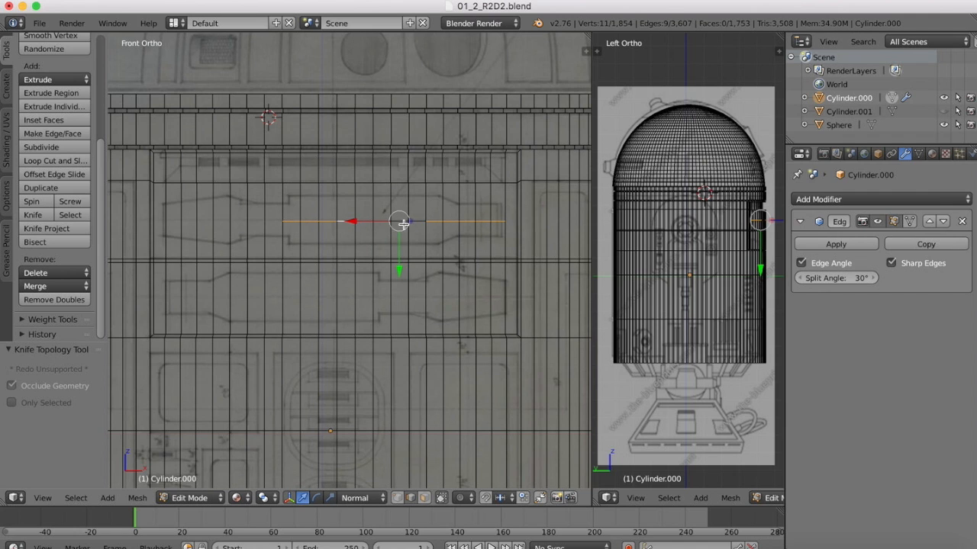
- Add the remaining middle edges of the horizontal cut to the selection so the whole line is selected
scroll(407, 202, up, 2)
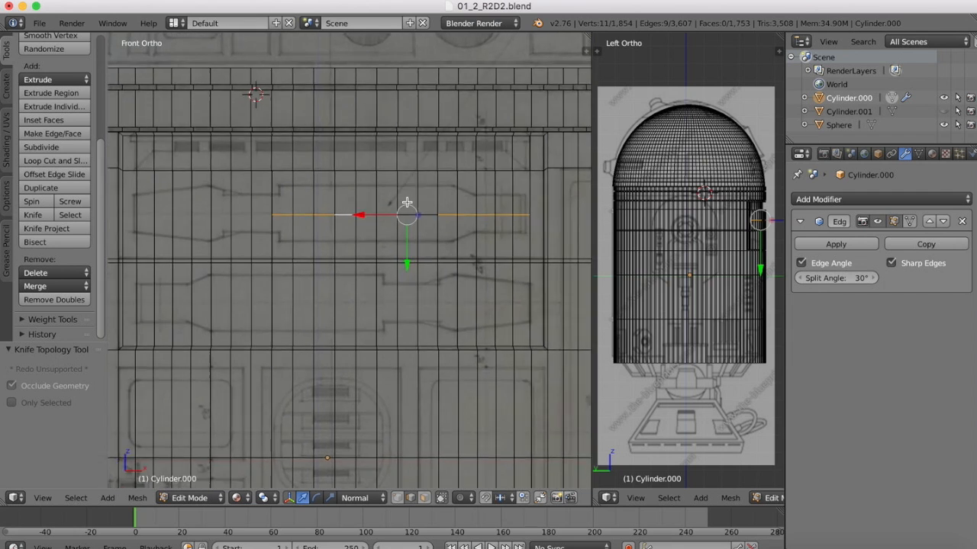
middle_drag(407, 201, 406, 202)
scroll(407, 202, down, 5)
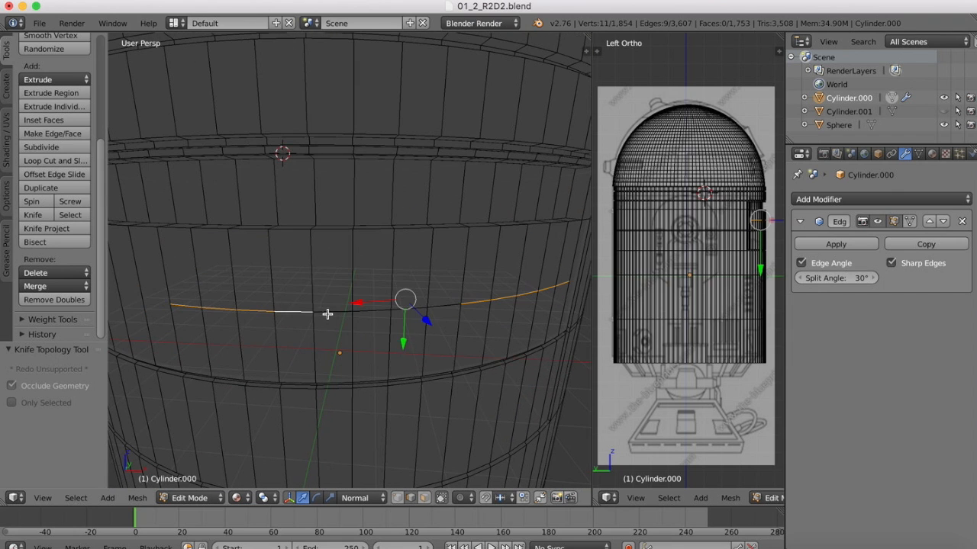
shift+right_click(329, 312)
shift+right_click(363, 312)
shift+right_click(446, 309)
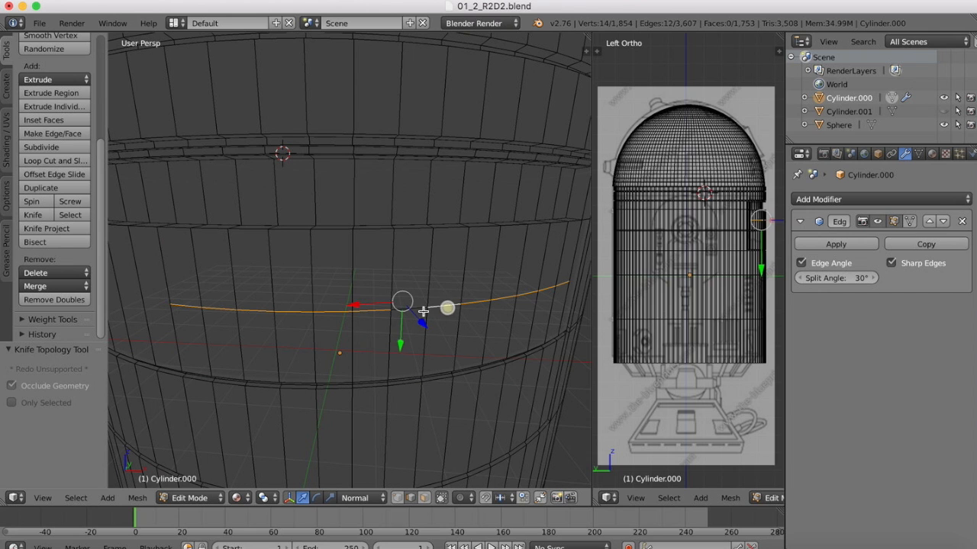
shift+right_click(424, 309)
- Return to front view and move the selected edge line up 0.377 along Z to the upper slot's top outline
click(43, 497)
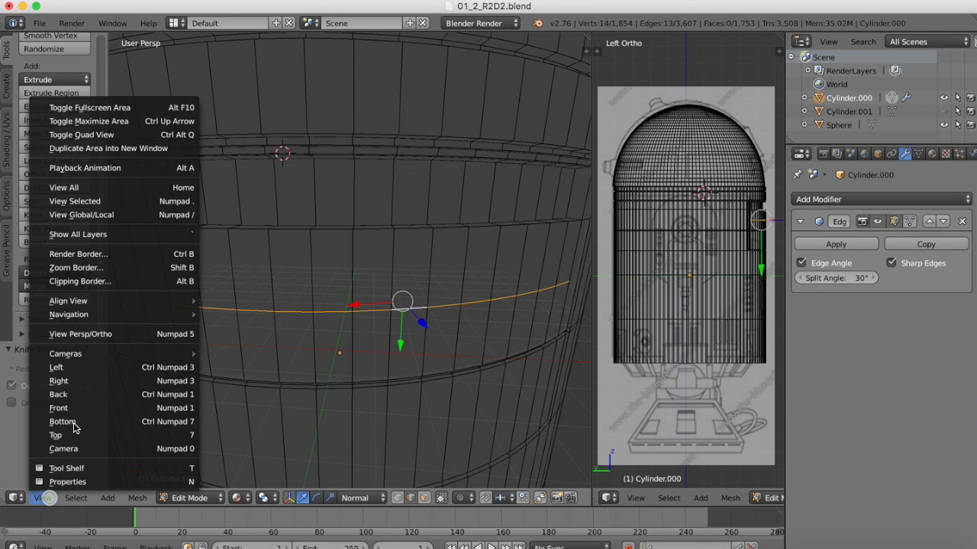
click(61, 408)
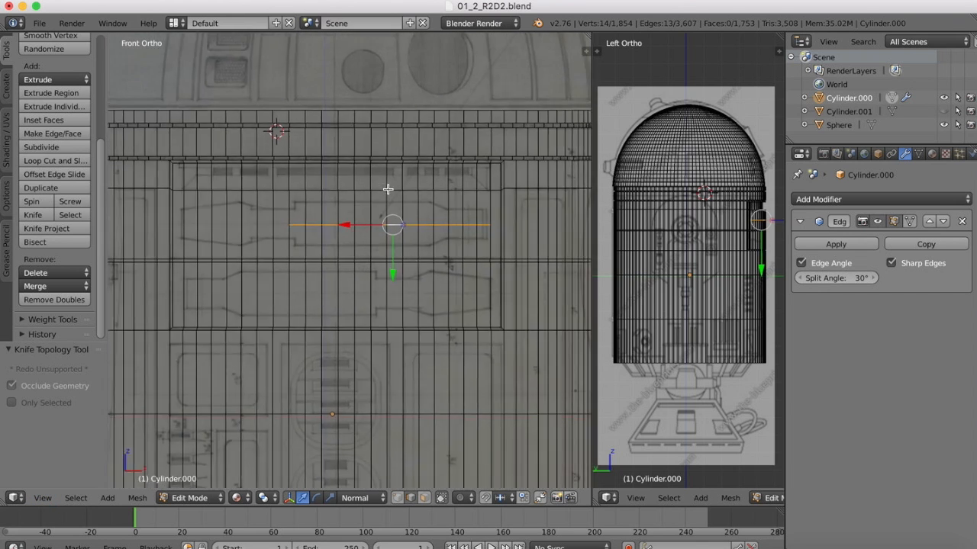
scroll(388, 189, up, 1)
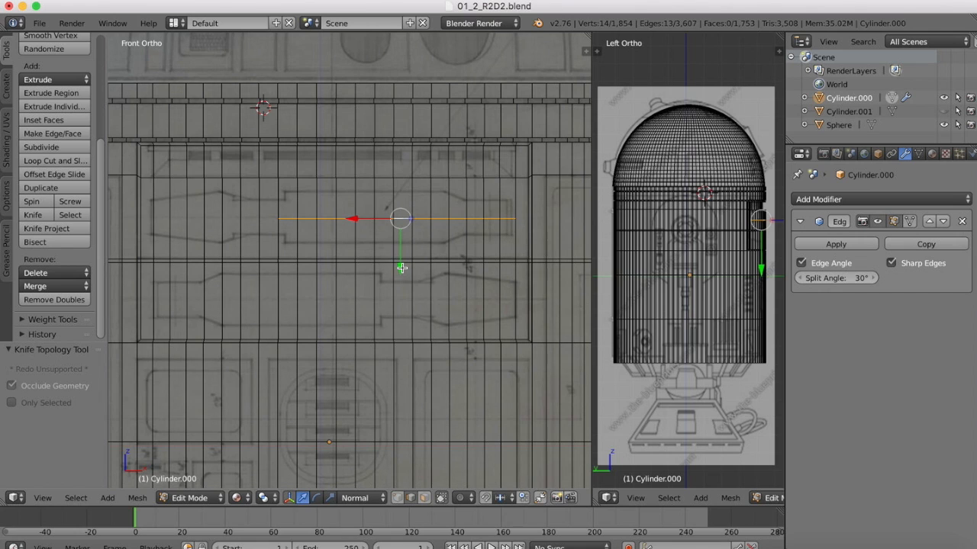
drag(401, 268, 409, 241)
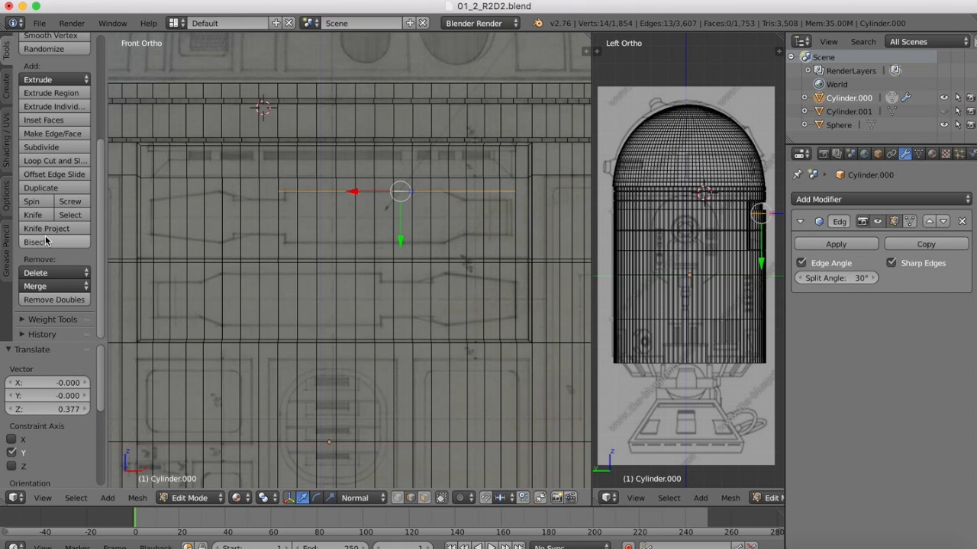
- Knife a second horizontal cut through the edge midpoints, midway up the upper slot, from its stepped shoulder to the slot's right end
click(33, 215)
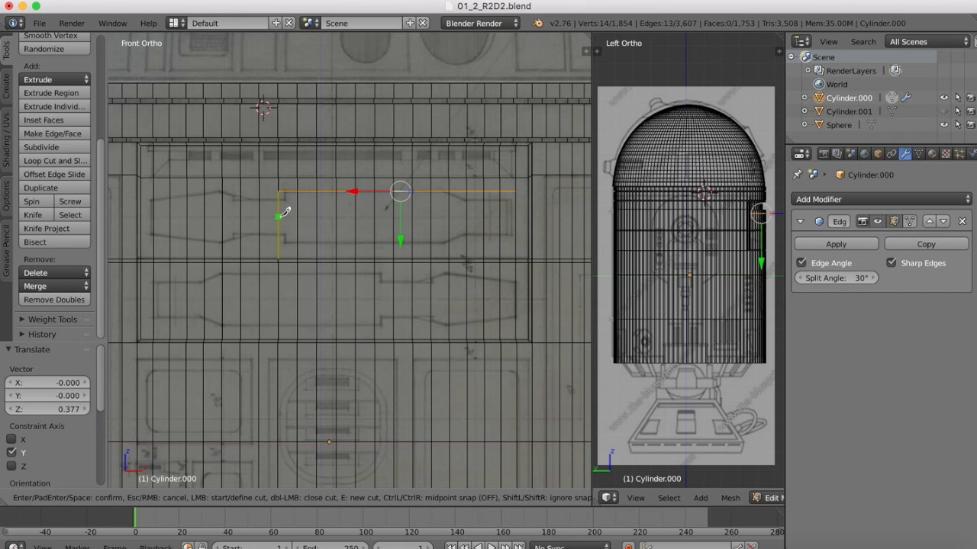
key(Escape)
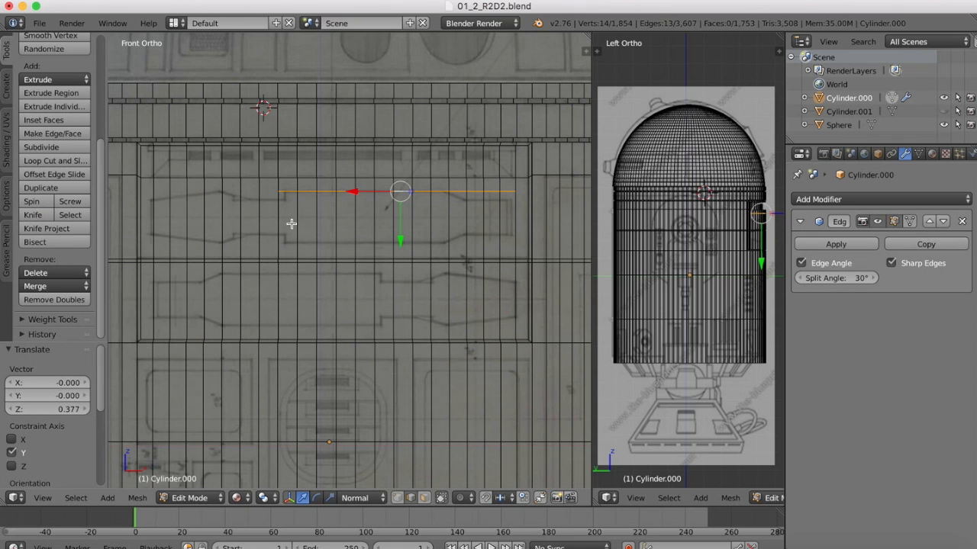
right_click(280, 225)
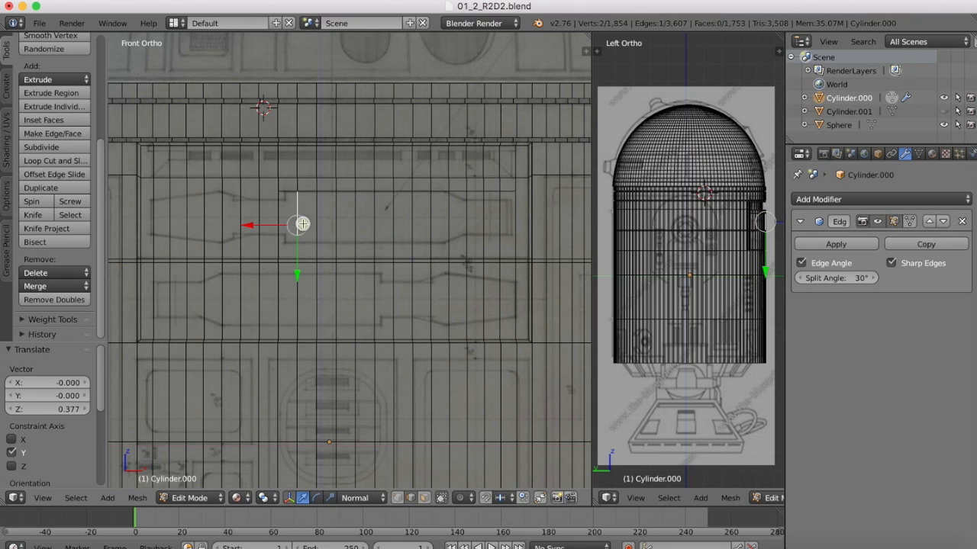
click(33, 214)
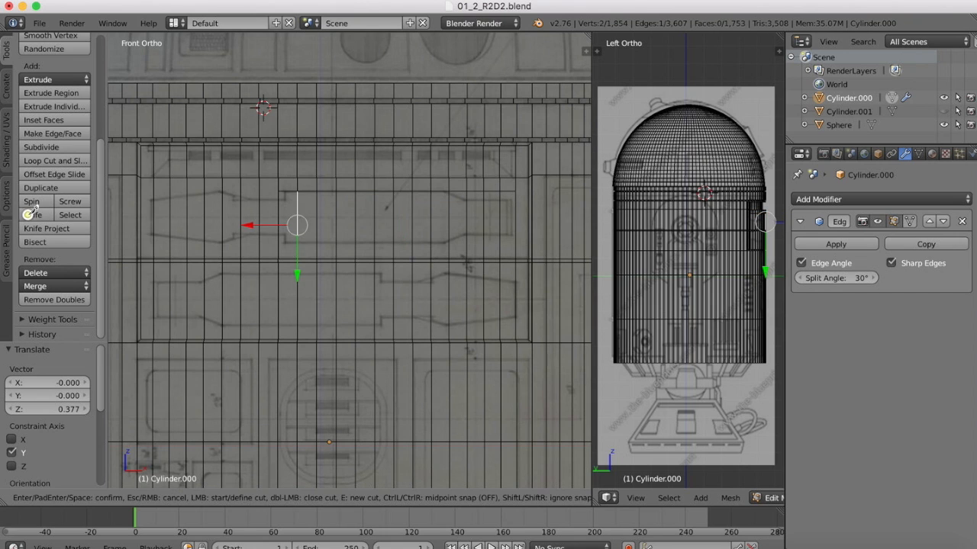
key(ctrl)
ctrl+click(282, 213)
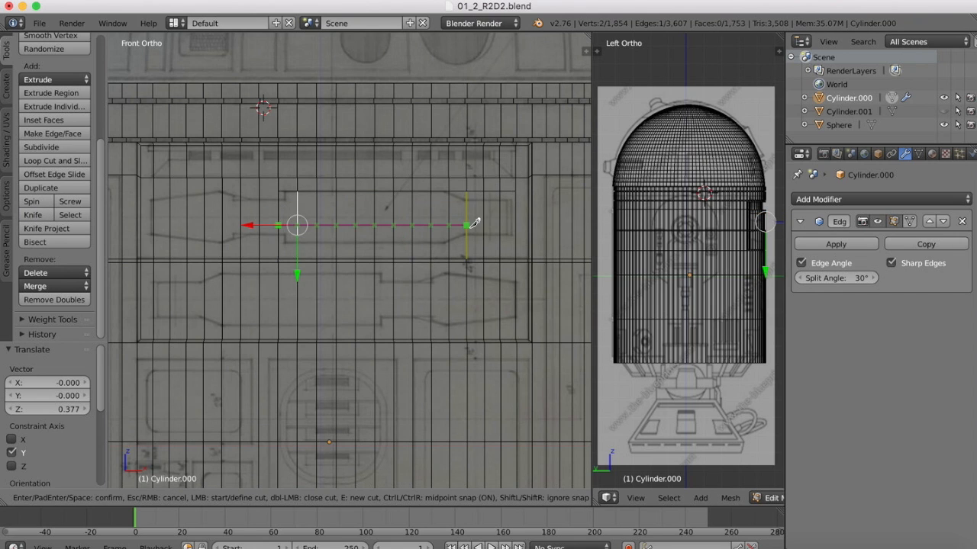
ctrl+click(517, 219)
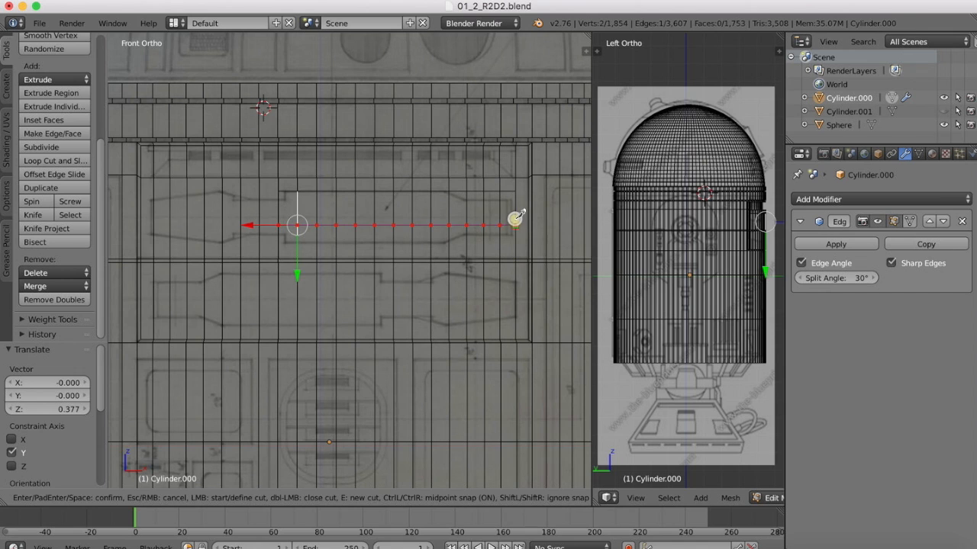
key(Return)
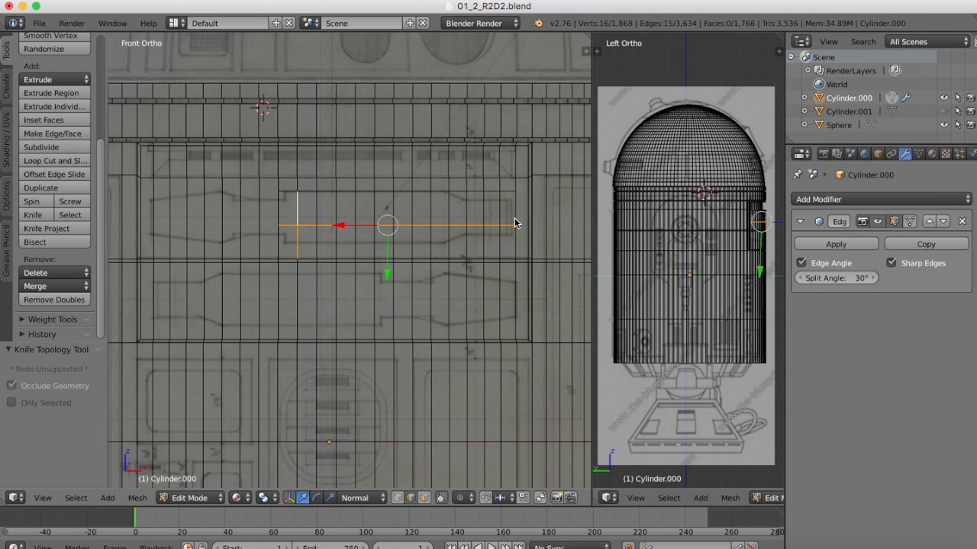
- Deselect the two stray vertical edges and move the new cut line down 0.254 along Z to the slot's bottom outline
shift+right_click(295, 209)
shift+right_click(298, 256)
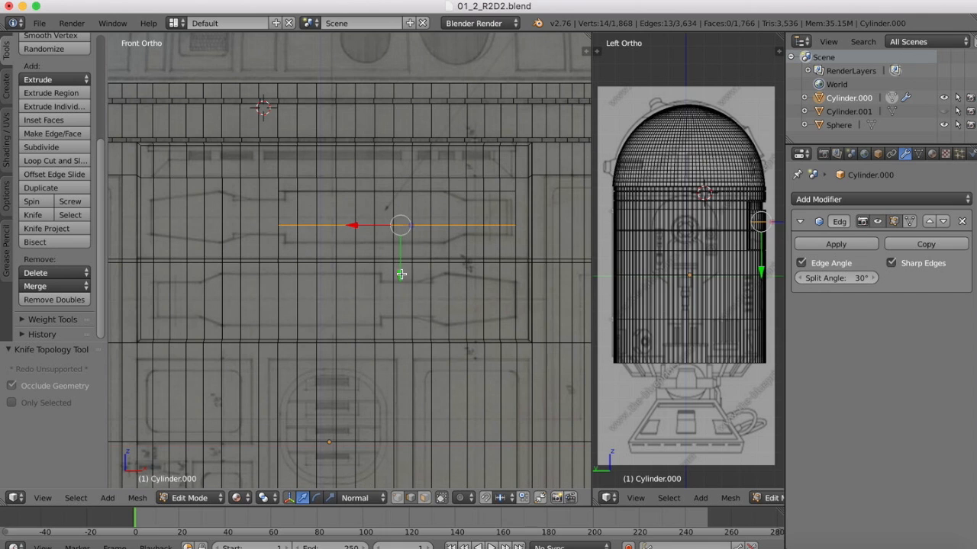
drag(399, 275, 399, 292)
- Switch to vertex selection and select vertices at the right end of the upper slot's bottom line
click(398, 498)
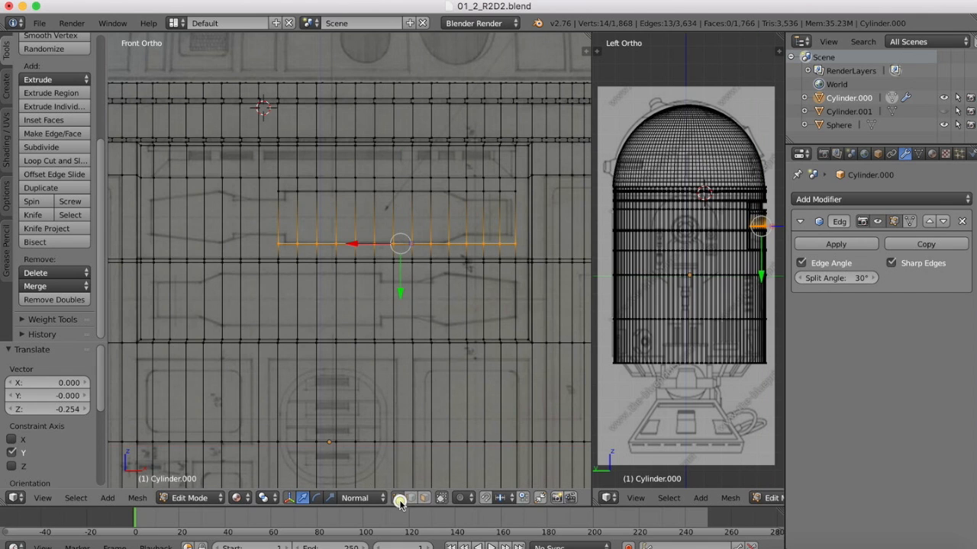
right_click(517, 243)
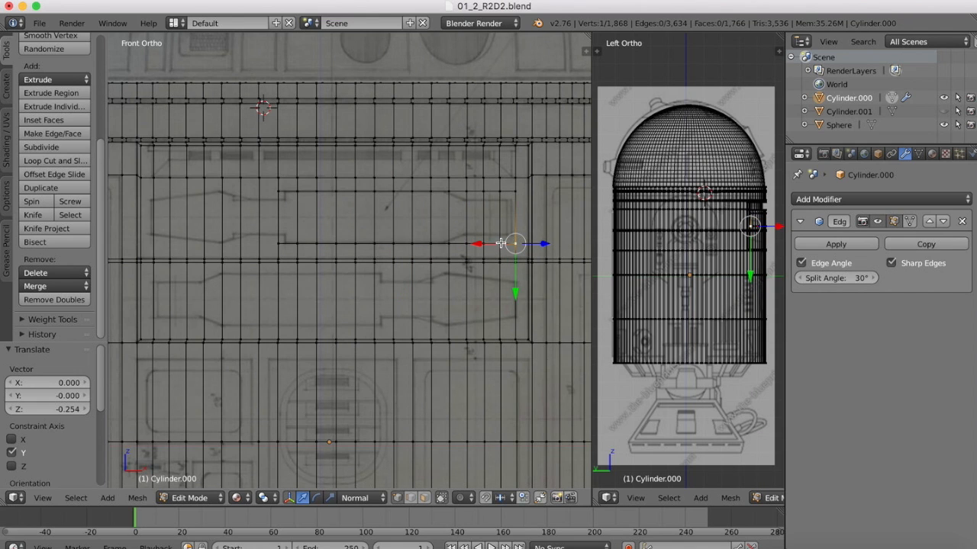
shift+click(501, 243)
right_click(518, 191)
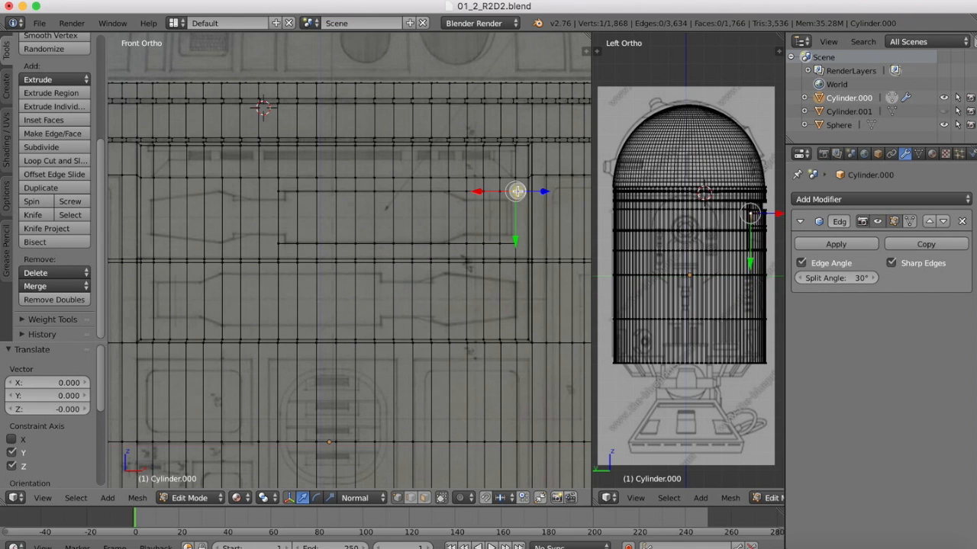
right_click(467, 243)
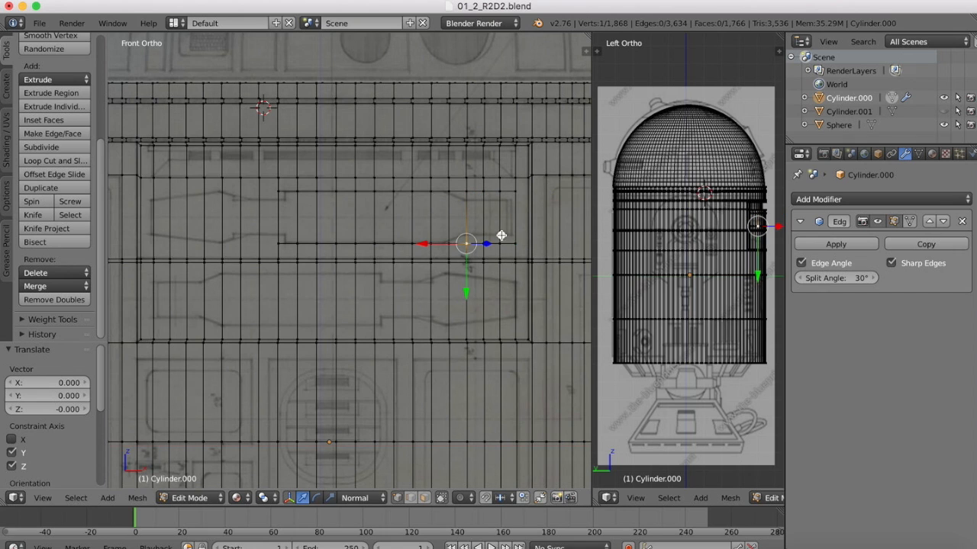
shift+right_click(501, 235)
shift+right_click(519, 235)
click(483, 237)
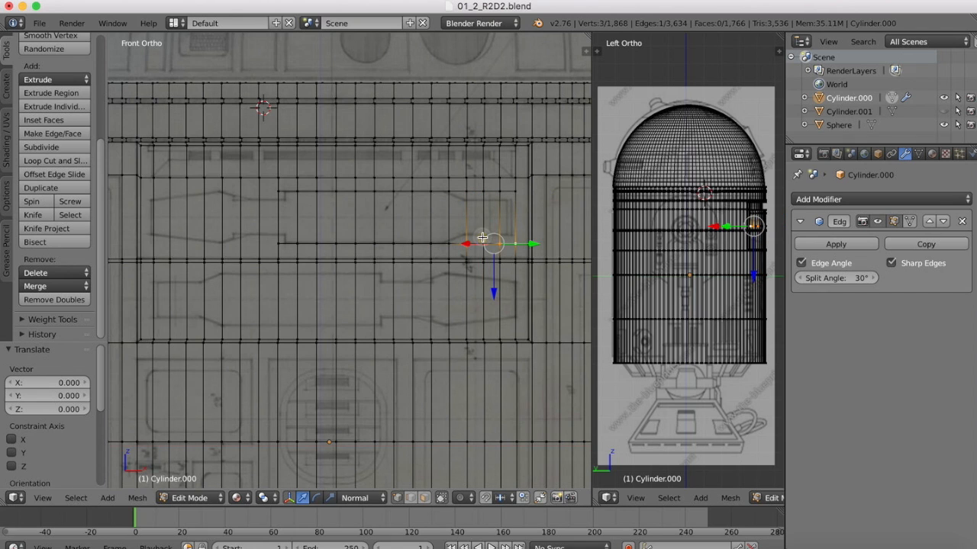
shift+click(482, 243)
- Add the missed fourth vertex to the selection and, in front view, raise the bottom line's right end 0.097 along Z
middle_drag(480, 242, 480, 242)
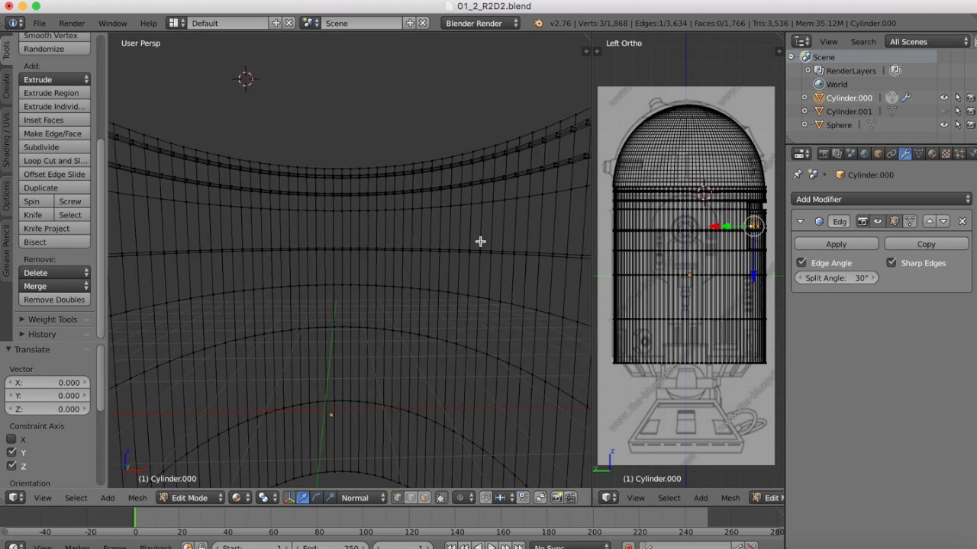
scroll(480, 241, down, 6)
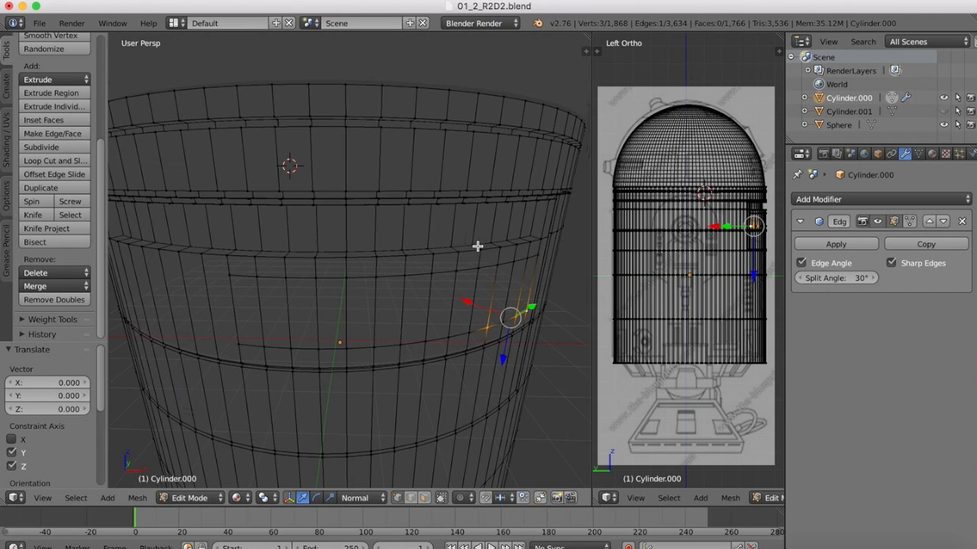
scroll(531, 323, up, 3)
middle_drag(529, 322, 529, 323)
shift+right_click(377, 309)
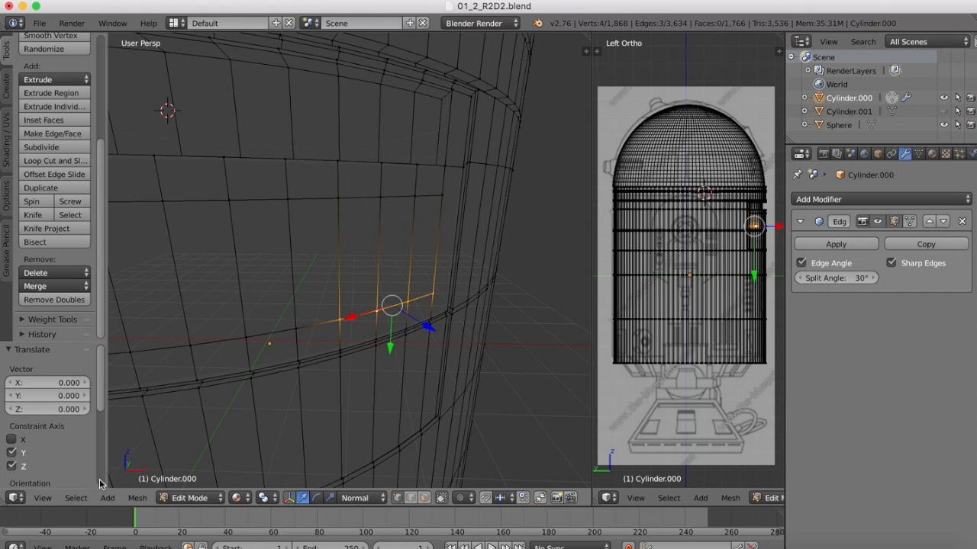
click(57, 497)
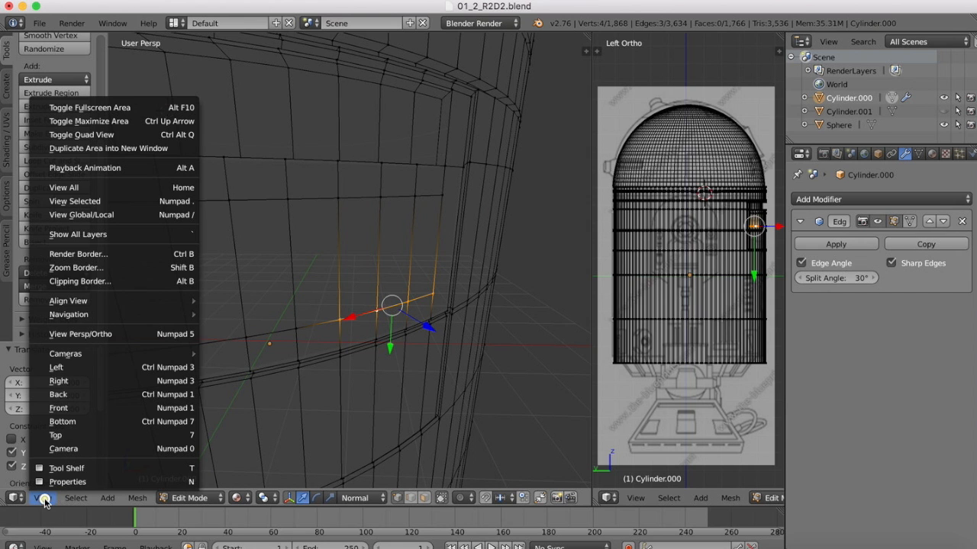
click(64, 404)
scroll(380, 208, up, 3)
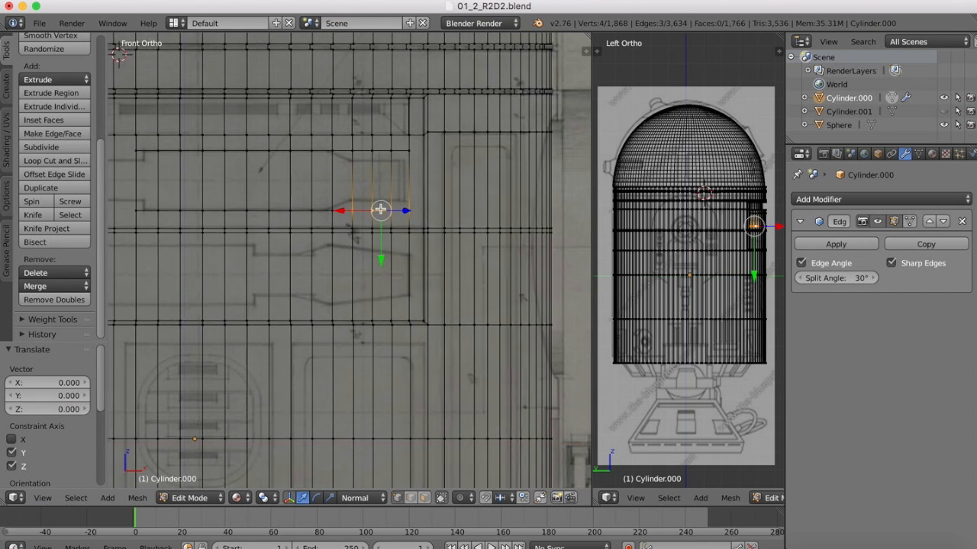
drag(381, 258, 382, 251)
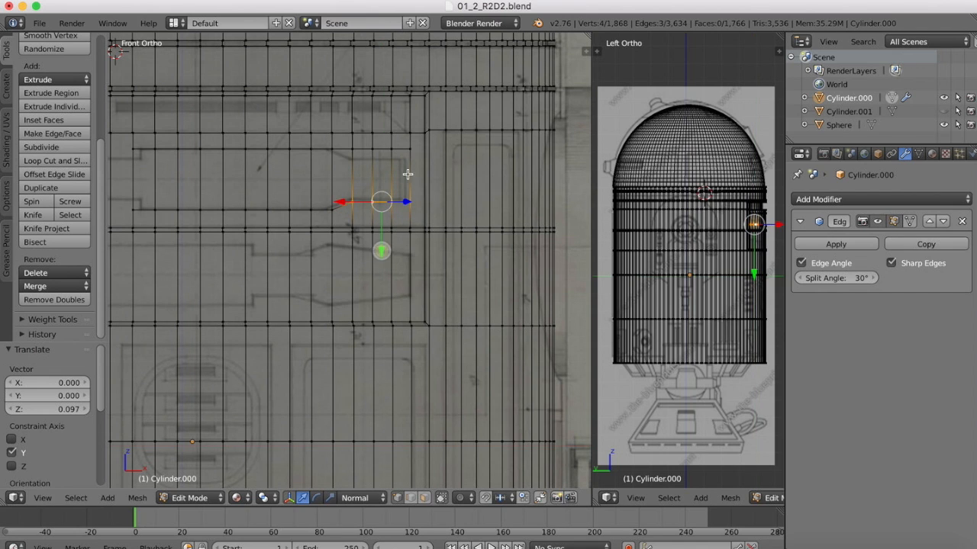
- Select the four right-end vertices of the slot's top line and move them down 0.097 along Z to the narrowed outline
right_click(352, 146)
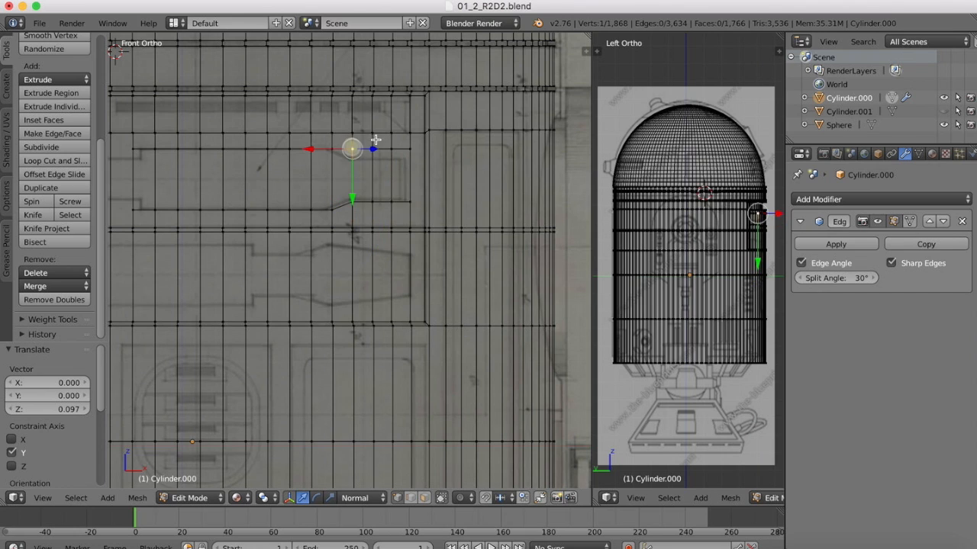
right_click(404, 145)
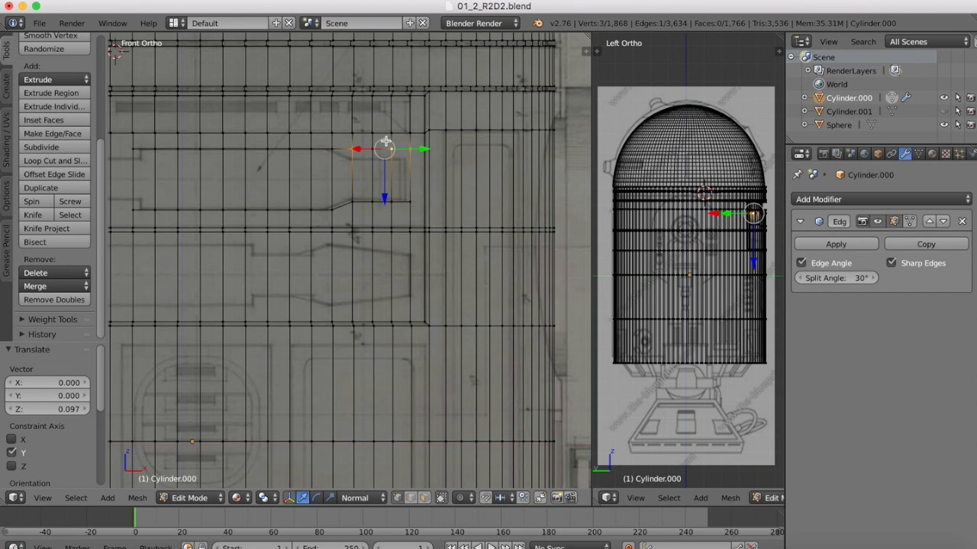
shift+right_click(372, 142)
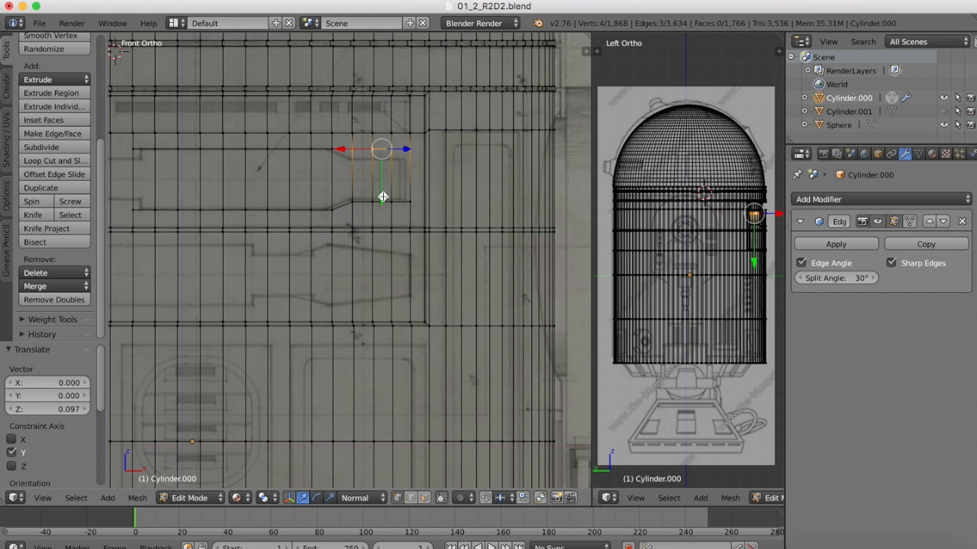
key(e)
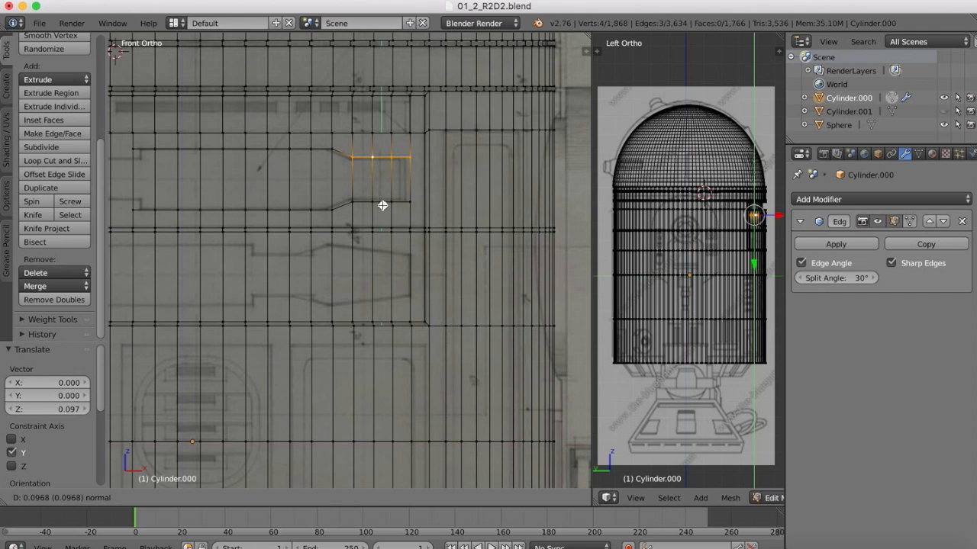
click(382, 205)
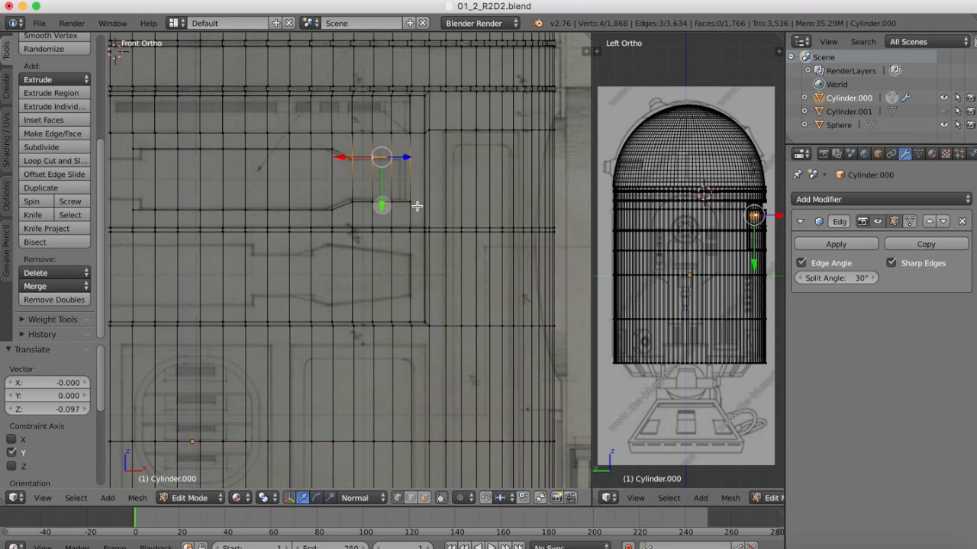
- Reselect the four right-end vertices of the slot's bottom line and raise them another 0.008 along Z
right_click(409, 202)
shift+right_click(387, 200)
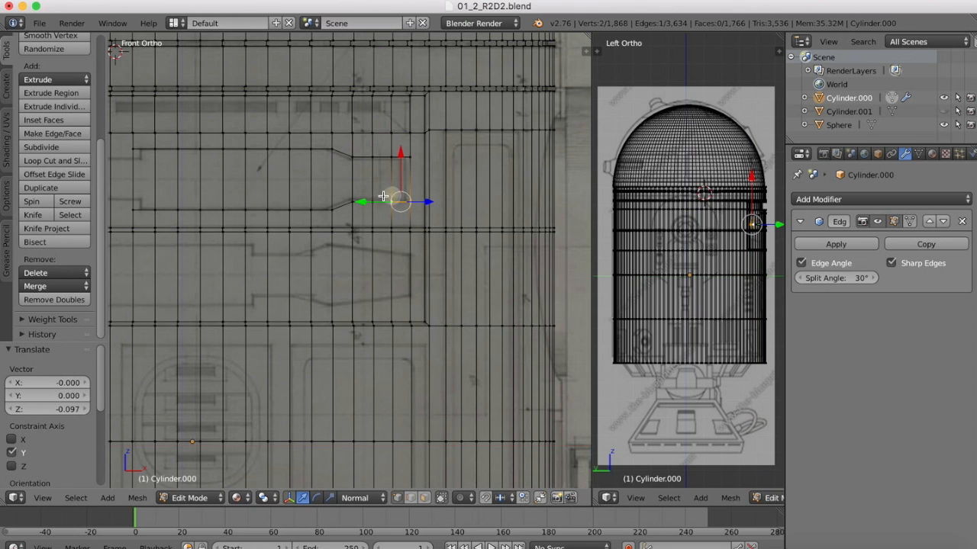
shift+right_click(372, 199)
shift+right_click(352, 200)
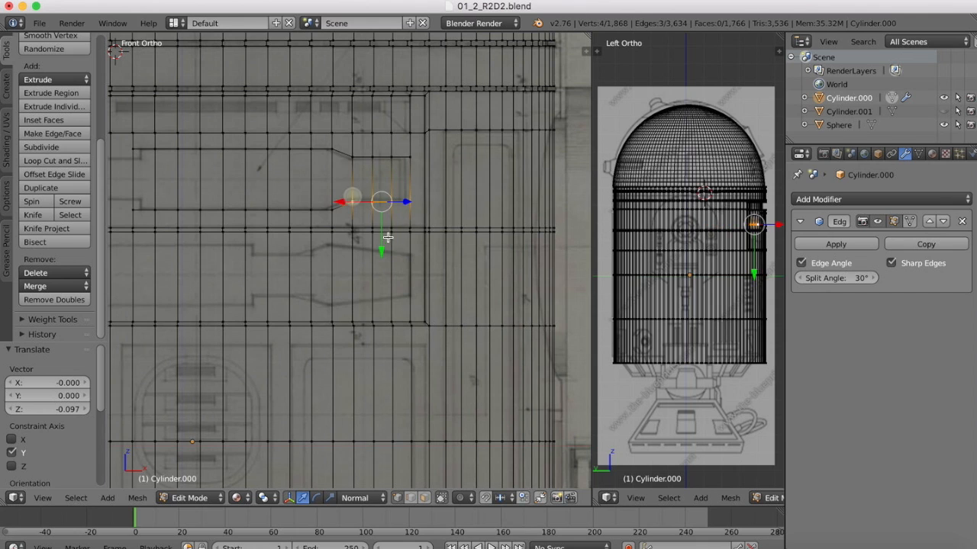
drag(383, 247, 384, 246)
- Clear the selection, switch to face selection and box-select all faces inside the upper slot outline
key(a)
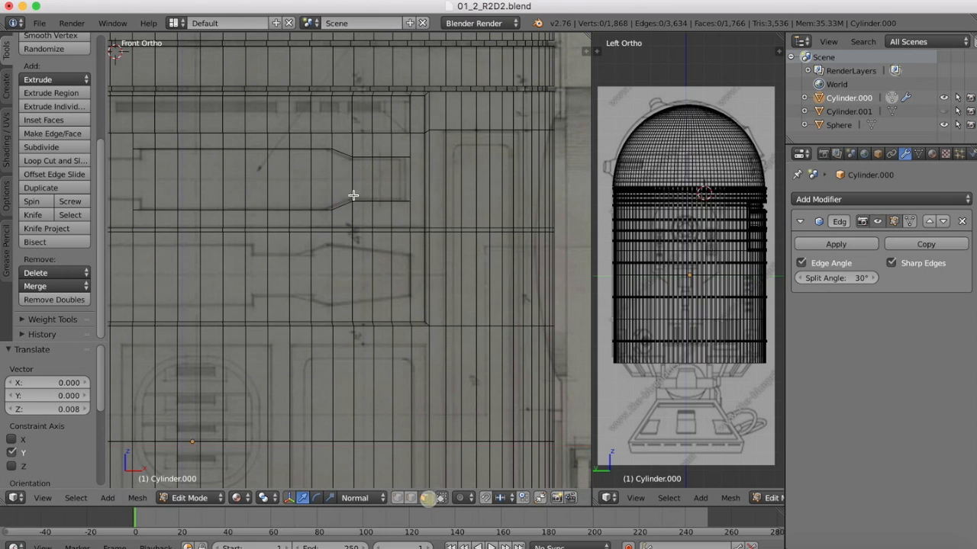
key(b)
drag(403, 172, 143, 183)
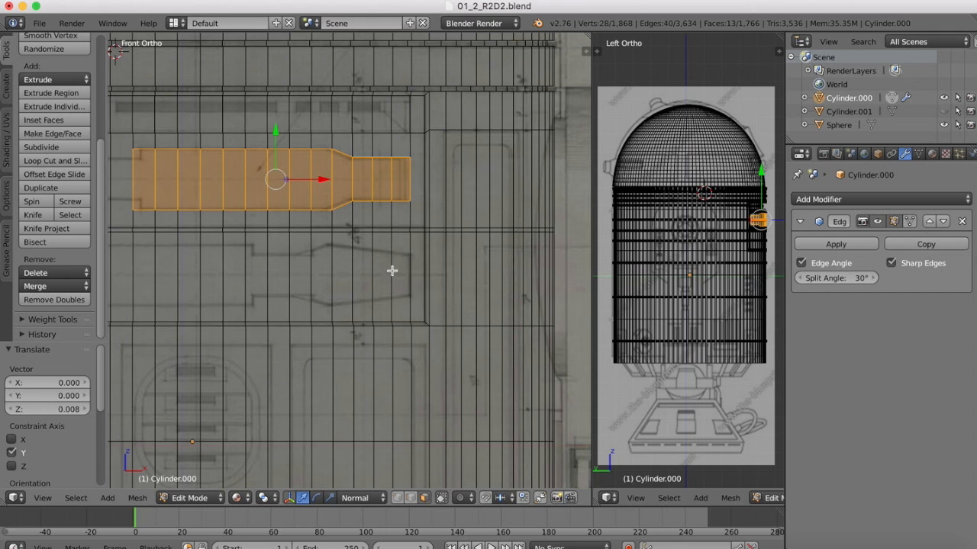
- Extrude the selected slot faces 0.0305 outward along their normal and slightly fine-tune their depth
scroll(392, 271, down, 2)
scroll(392, 273, right, 5)
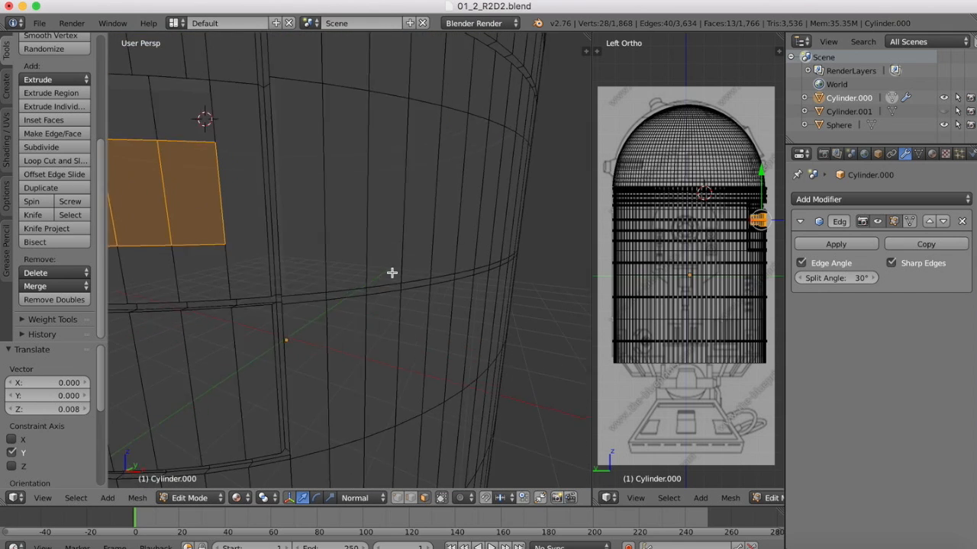
scroll(391, 273, down, 6)
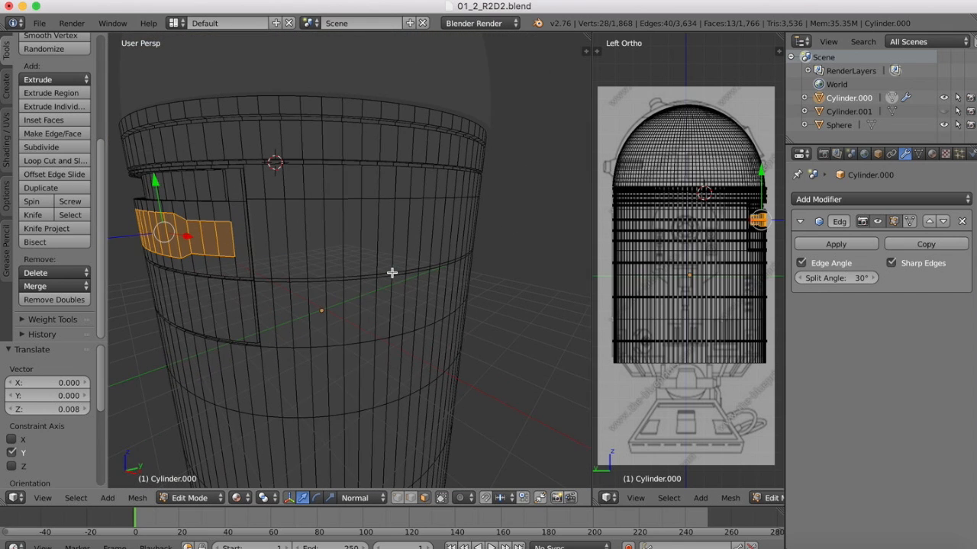
shift+scroll(392, 272, left, 5)
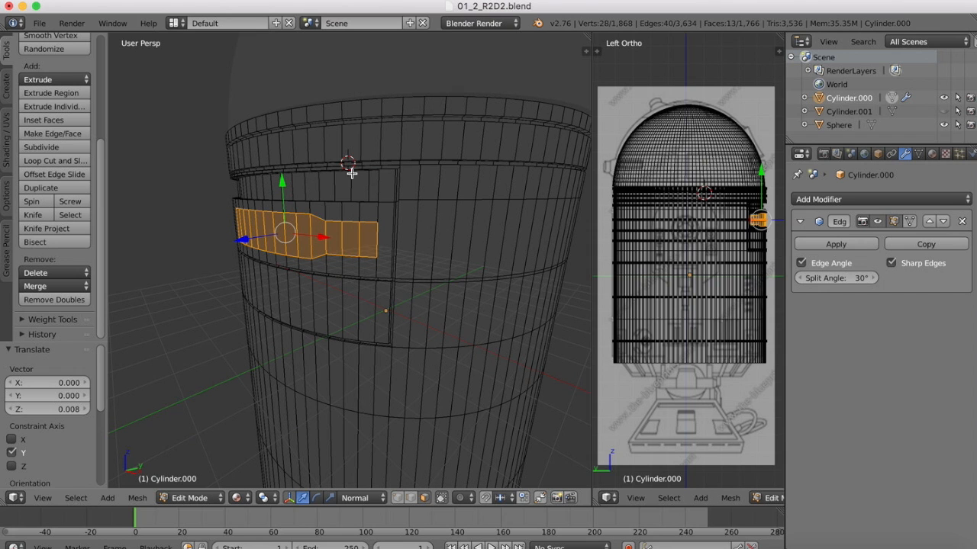
key(e)
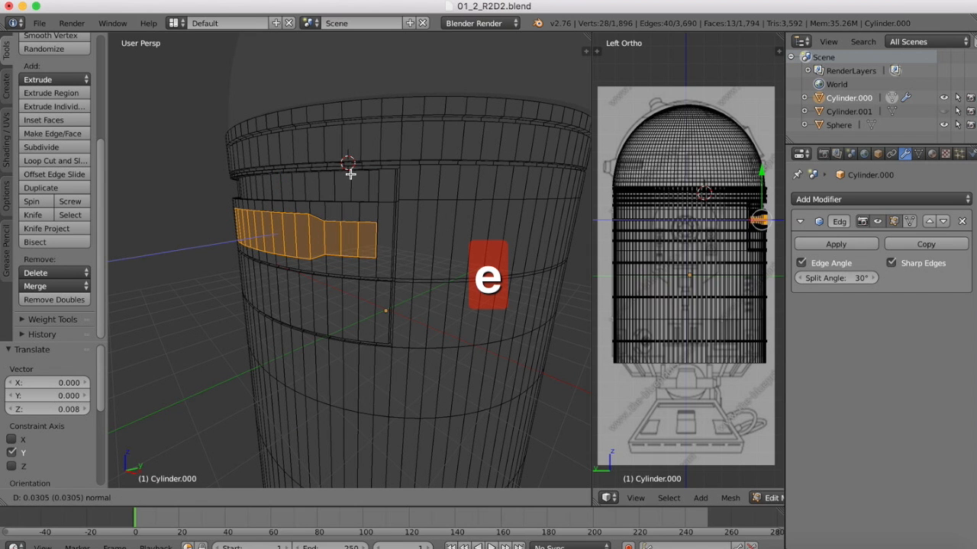
click(350, 174)
middle_drag(349, 170, 320, 200)
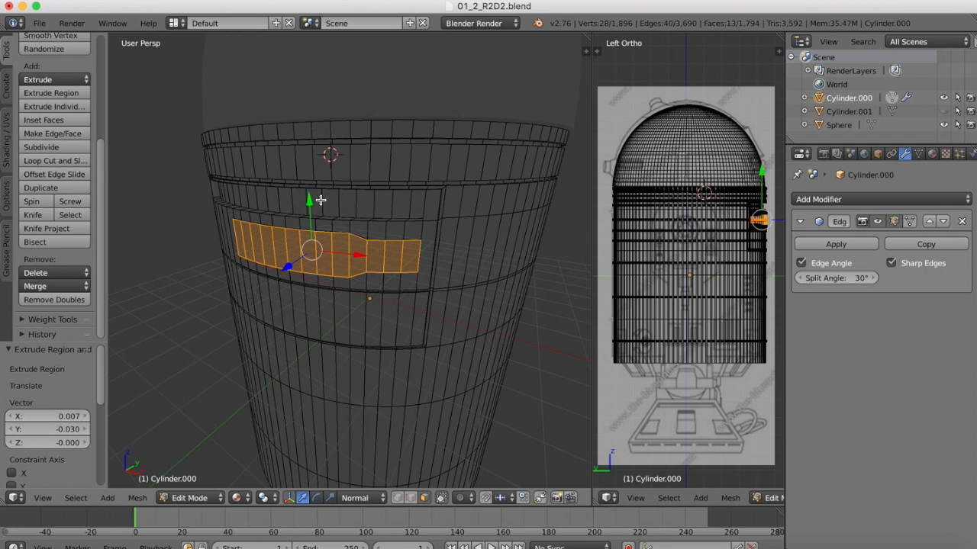
ctrl+scroll(269, 204, up, 5)
scroll(269, 203, right, 5)
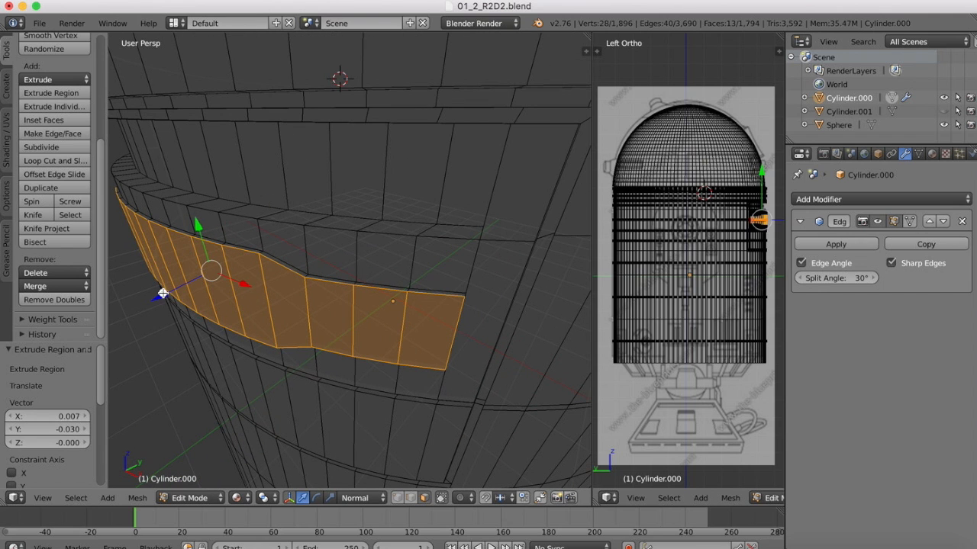
drag(162, 293, 161, 295)
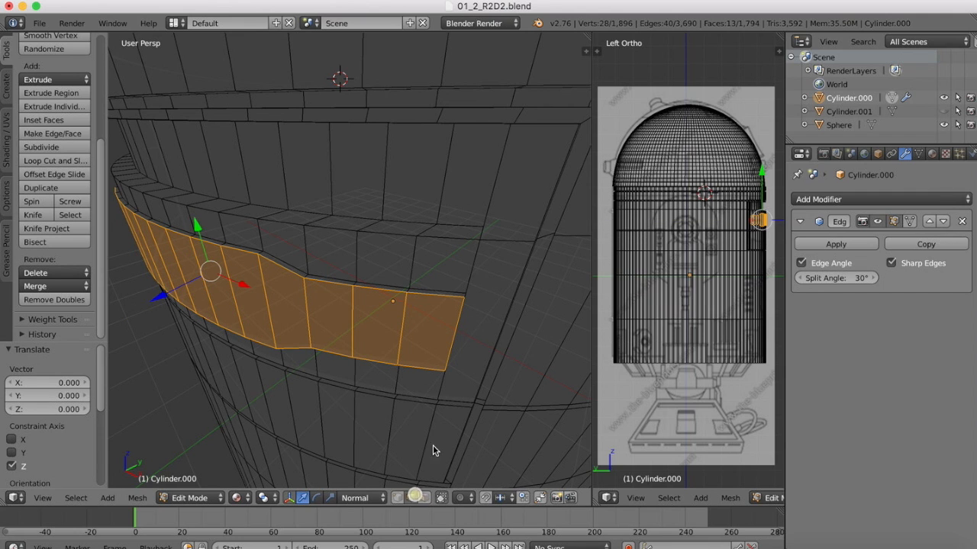
- In edge selection mode, select the extruded slot's right-end edge and the outer edges along the right part of its top line
right_click(433, 290)
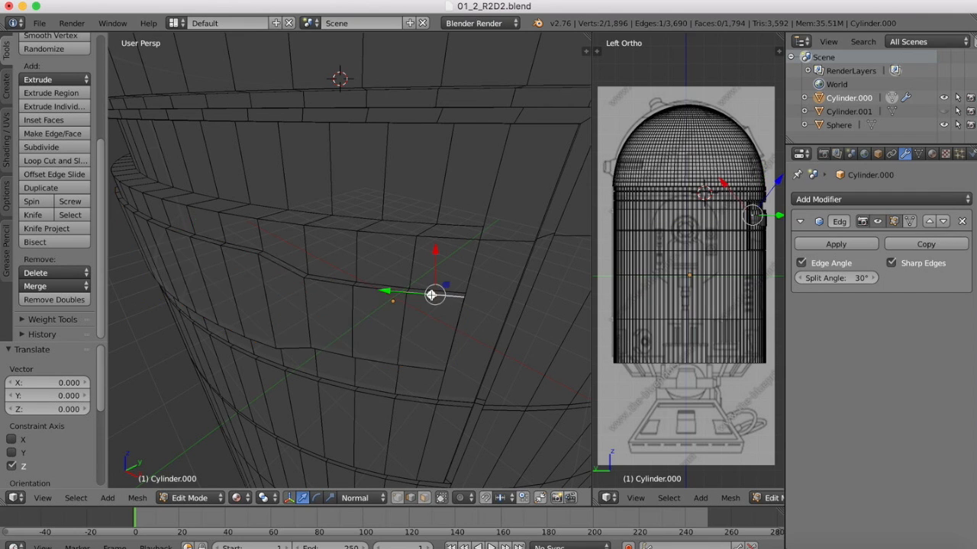
shift+right_click(450, 337)
shift+right_click(371, 288)
shift+right_click(326, 288)
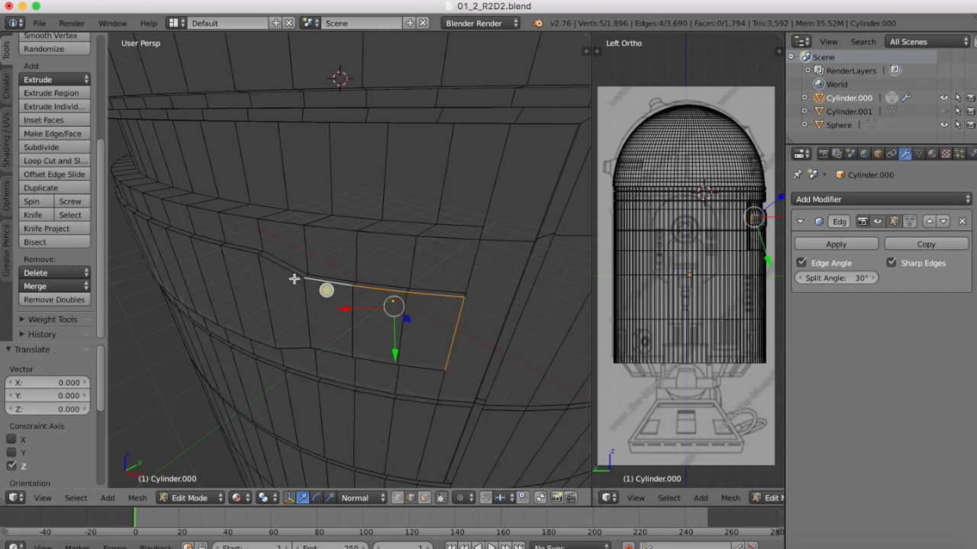
shift+right_click(263, 267)
shift+right_click(227, 260)
shift+right_click(204, 249)
shift+right_click(185, 246)
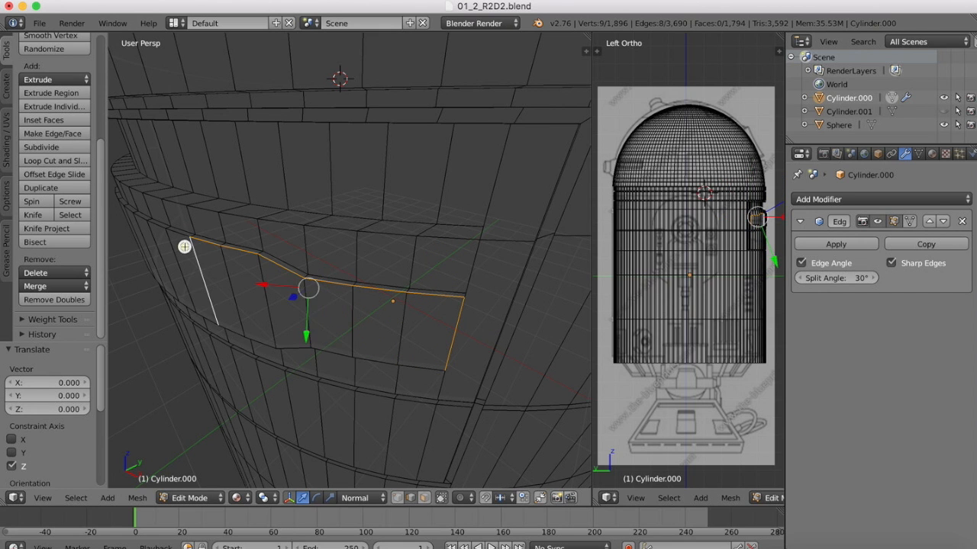
- Remove the stray vertical edge from the selection and add the remaining edges of the slot's top line up to its left corner
middle_drag(185, 246, 461, 258)
shift+right_click(478, 272)
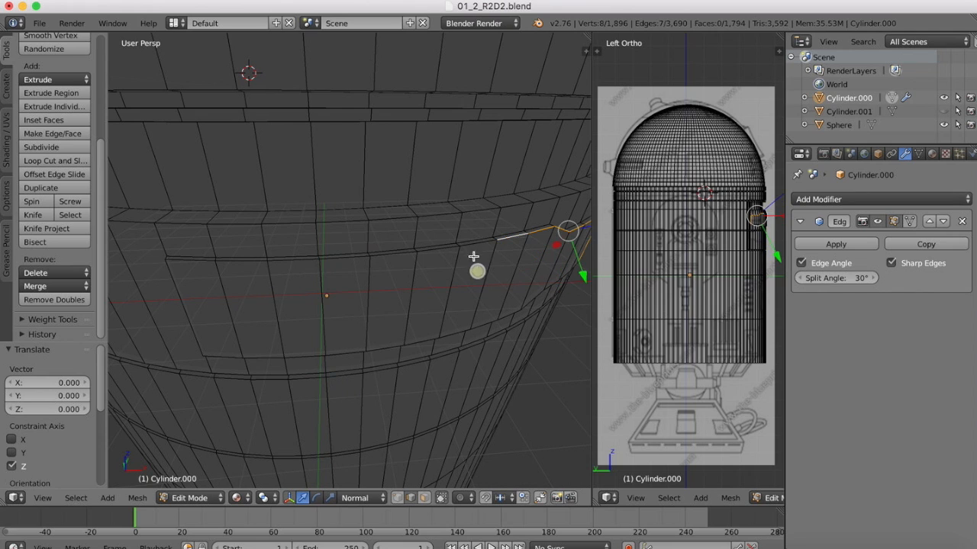
shift+right_click(471, 249)
shift+right_click(438, 255)
shift+right_click(397, 256)
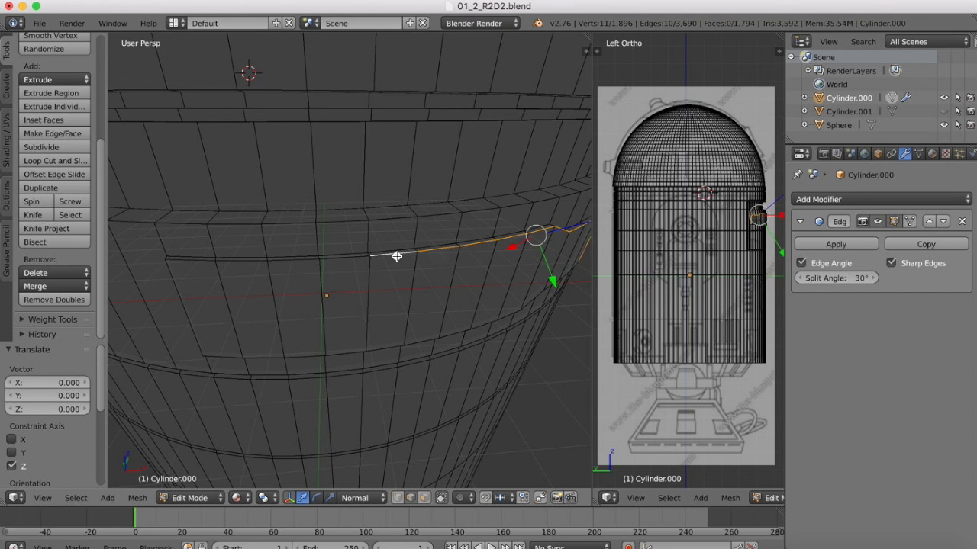
shift+right_click(356, 264)
shift+right_click(300, 265)
shift+right_click(258, 265)
shift+right_click(197, 262)
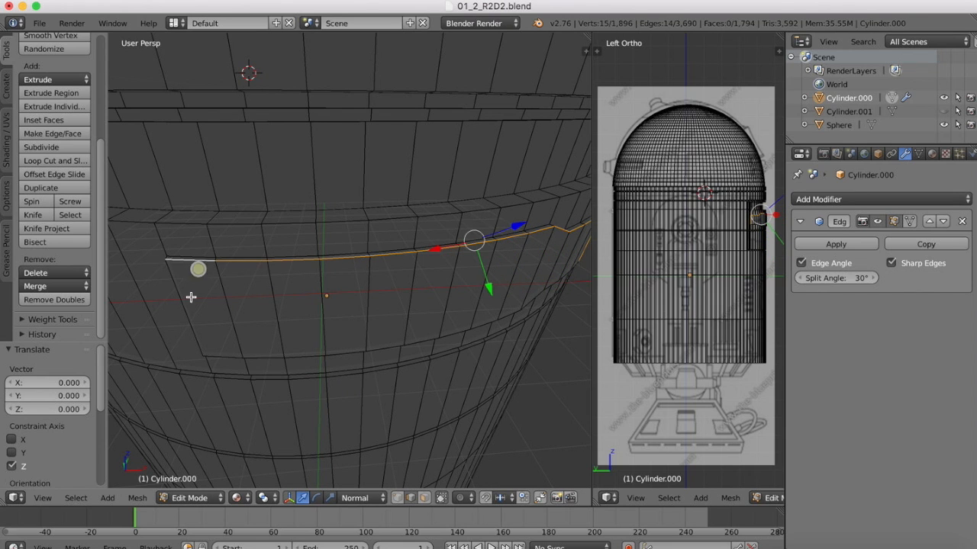
- Add the slot's left-end edge and the edges along the left part of its bottom line to the selection
shift+right_click(189, 297)
shift+right_click(227, 354)
shift+right_click(255, 354)
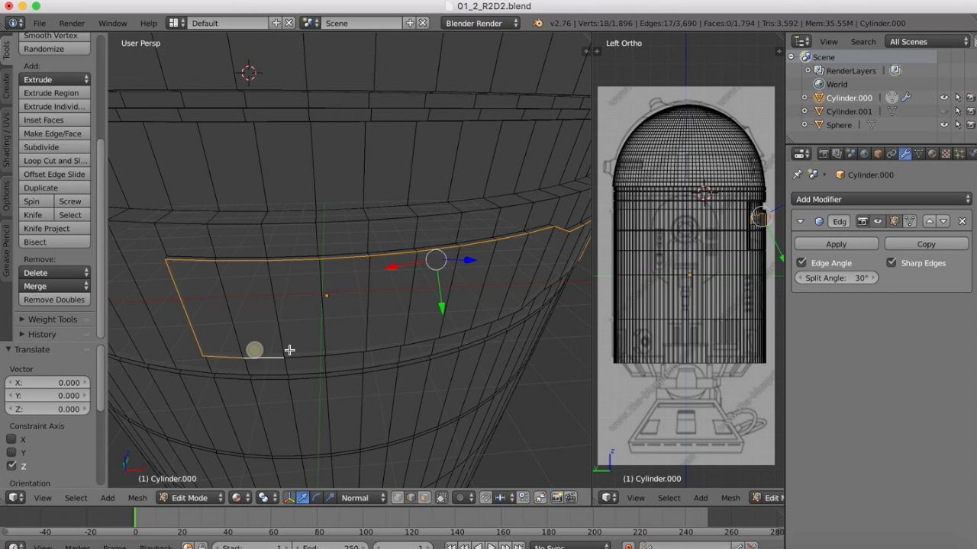
shift+right_click(283, 347)
shift+right_click(291, 338)
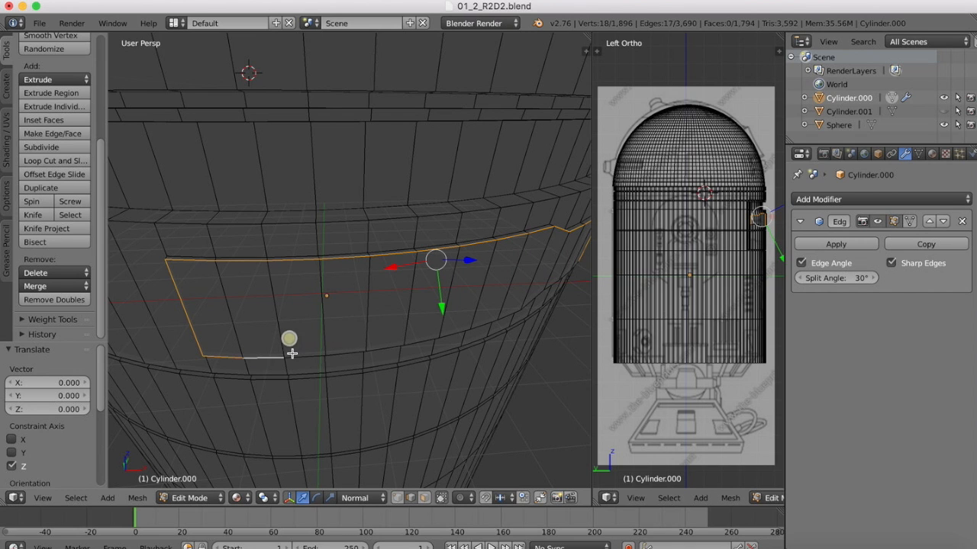
shift+right_click(298, 352)
shift+right_click(345, 349)
shift+right_click(377, 348)
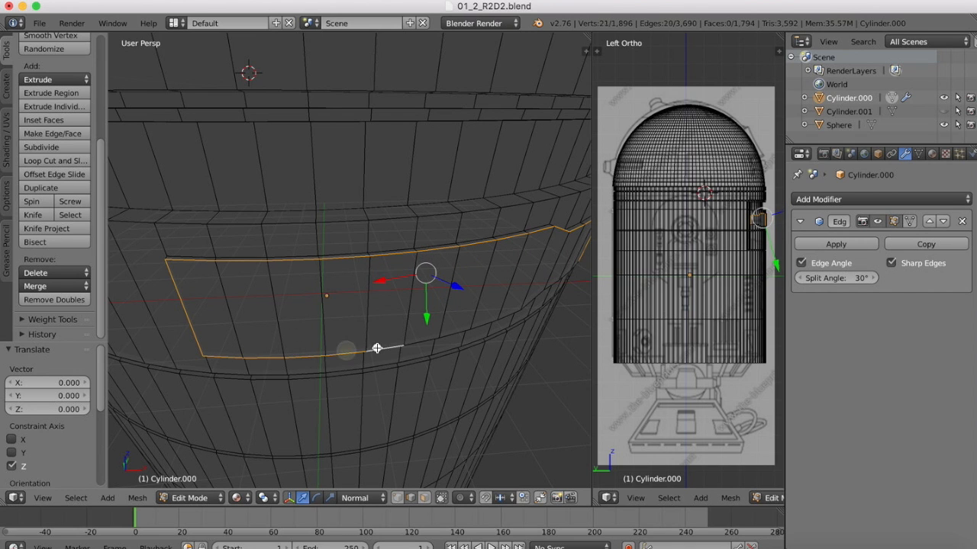
shift+right_click(415, 339)
shift+right_click(456, 331)
- Add the bottom line's remaining edges, through the narrowed section to the right corner, to close the selected slot outline
scroll(456, 332, right, 5)
scroll(455, 332, down, 3)
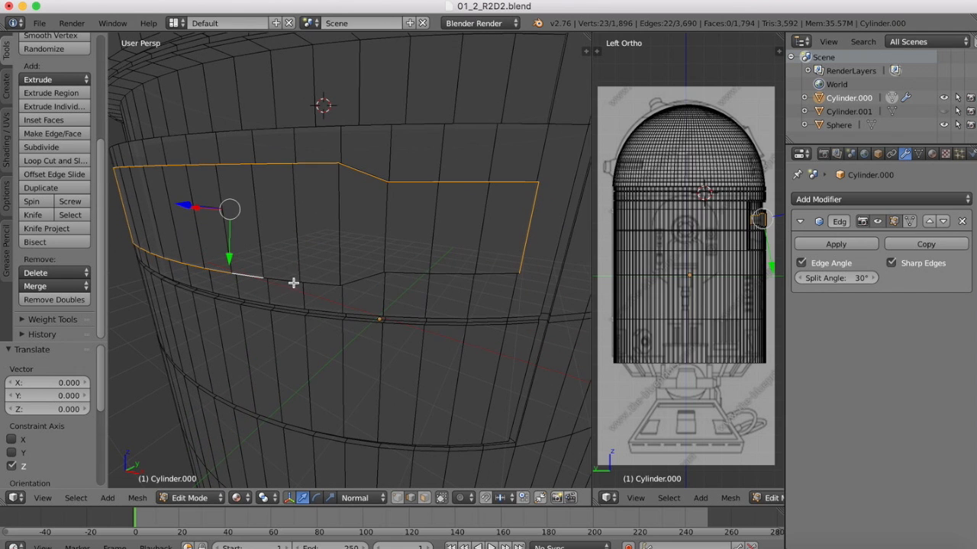
shift+right_click(292, 278)
shift+right_click(317, 276)
shift+right_click(352, 275)
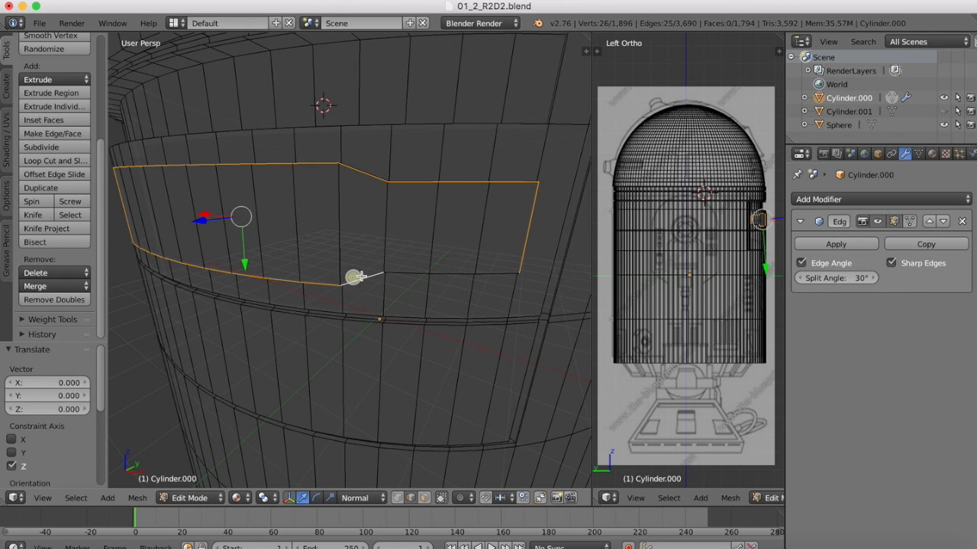
shift+right_click(412, 267)
shift+right_click(465, 268)
shift+right_click(504, 269)
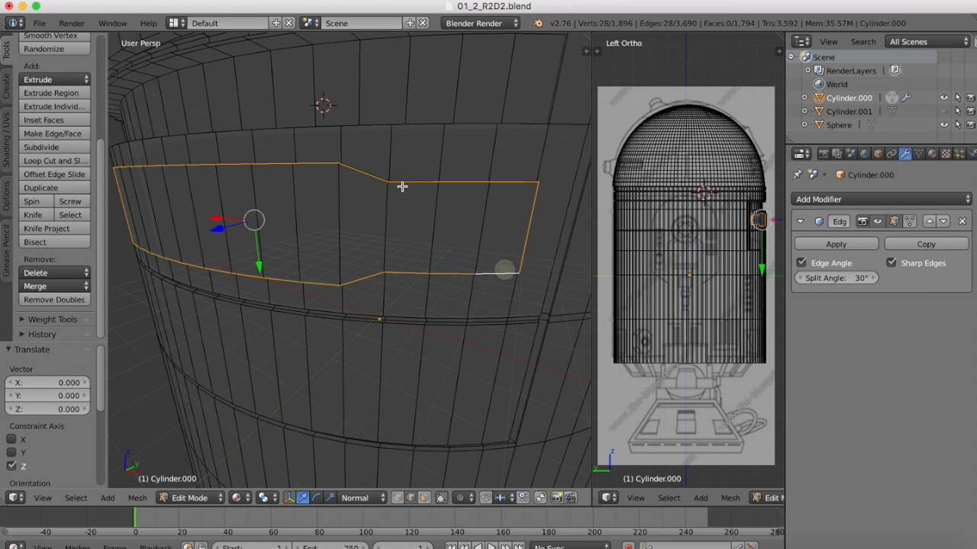
- Check the selected slot outline, toggling its left-end edge off and on, and compare it with the R2-D2 reference photo in Preview
scroll(395, 182, up, 5)
scroll(395, 182, left, 5)
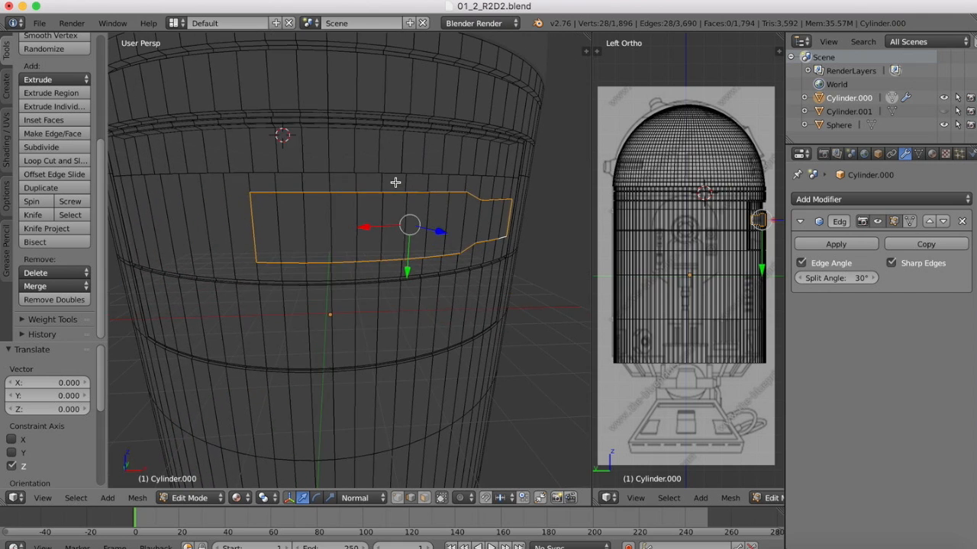
scroll(395, 182, right, 2)
scroll(396, 182, right, 1)
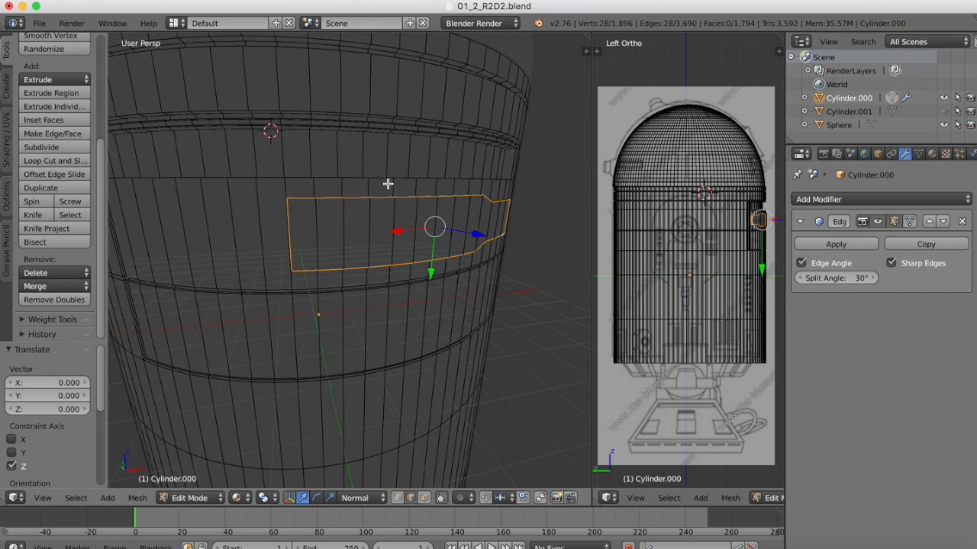
shift+right_click(293, 226)
shift+right_click(293, 226)
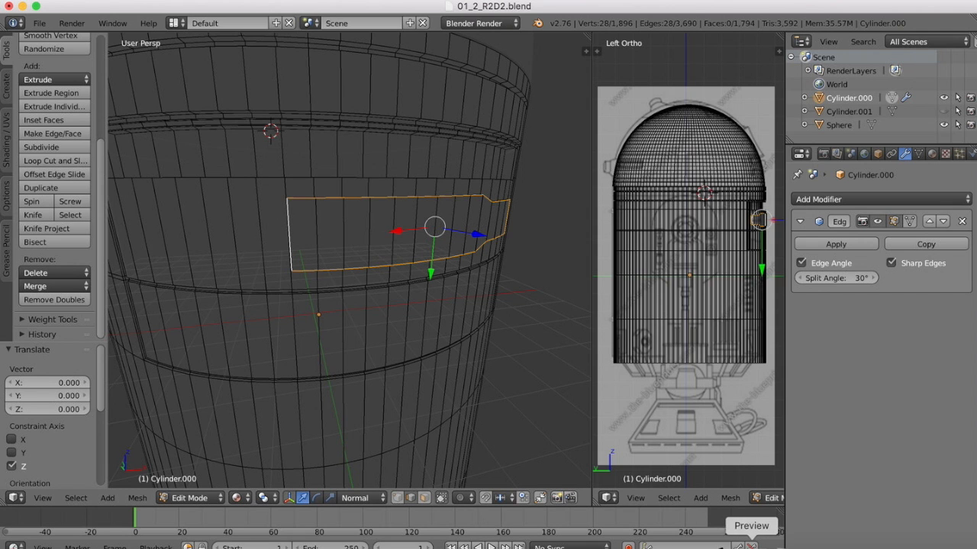
click(752, 543)
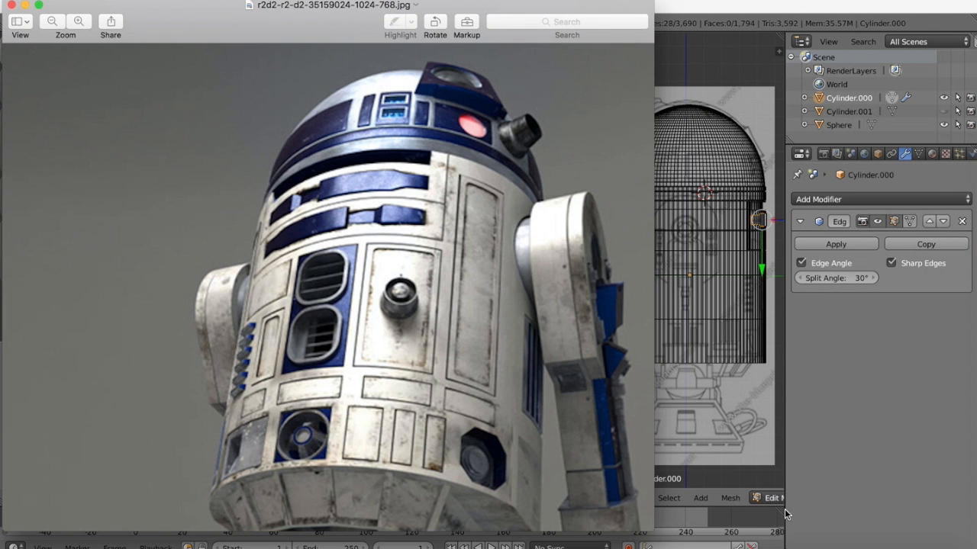
click(824, 540)
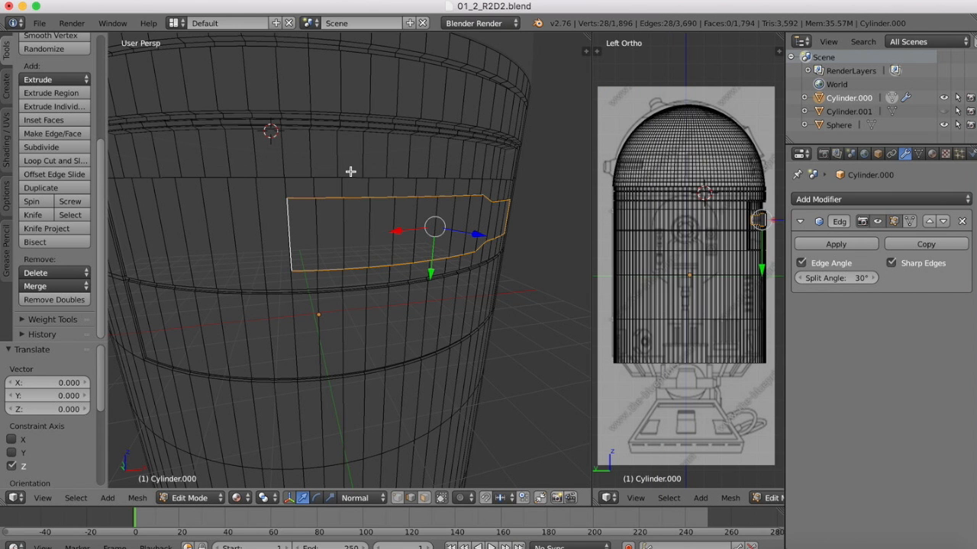
scroll(316, 215, up, 4)
scroll(317, 215, left, 2)
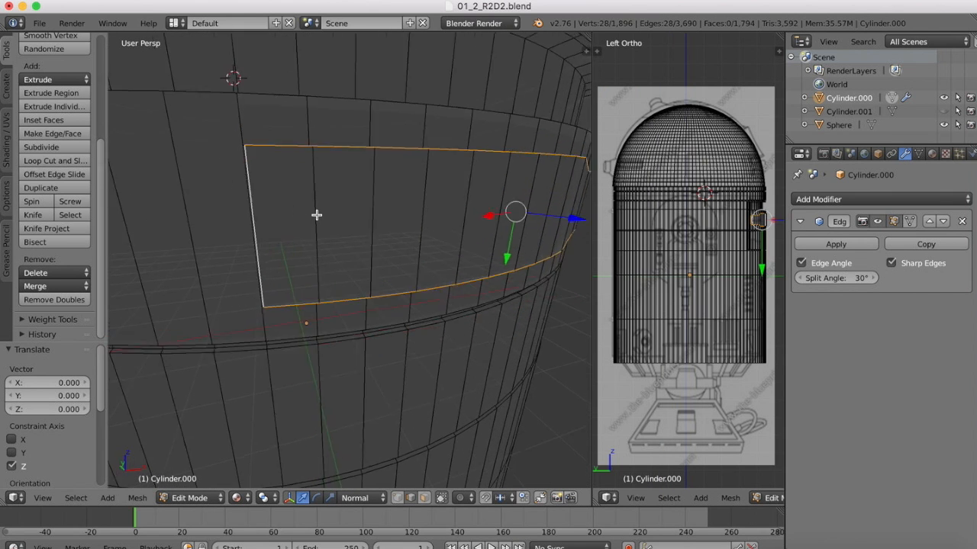
key(ctrl+b)
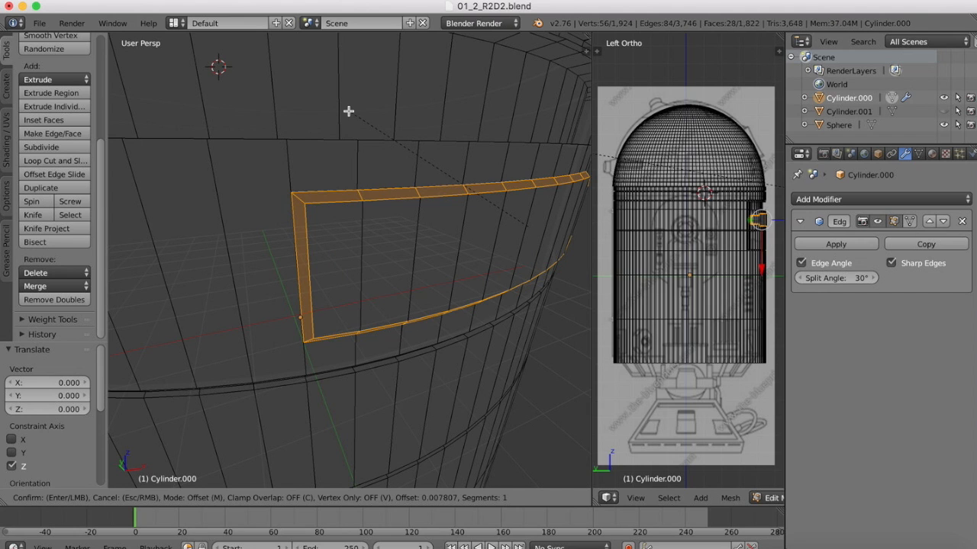
key(Escape)
- Bevel the selected slot outline edges with an offset of 0.005 and 3 segments
scroll(377, 155, down, 5)
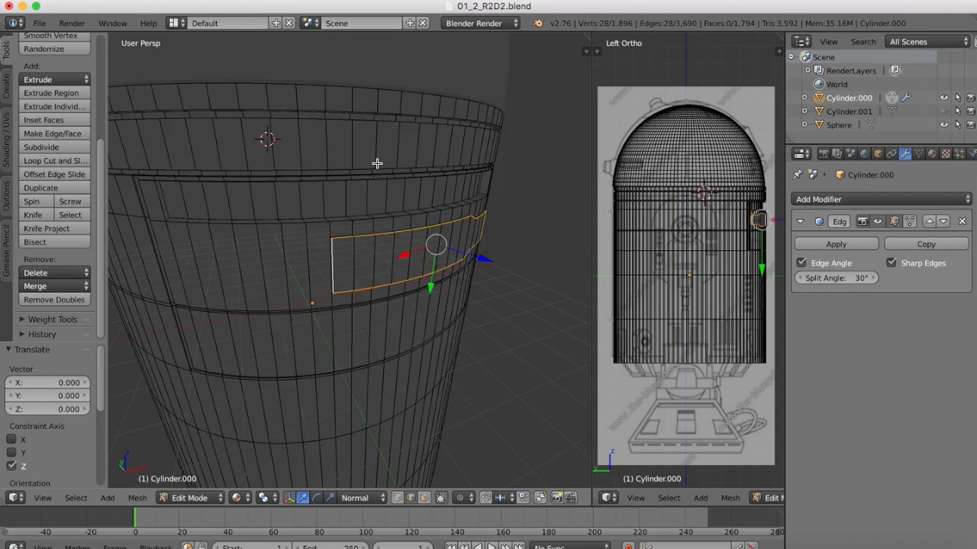
key(ctrl+b)
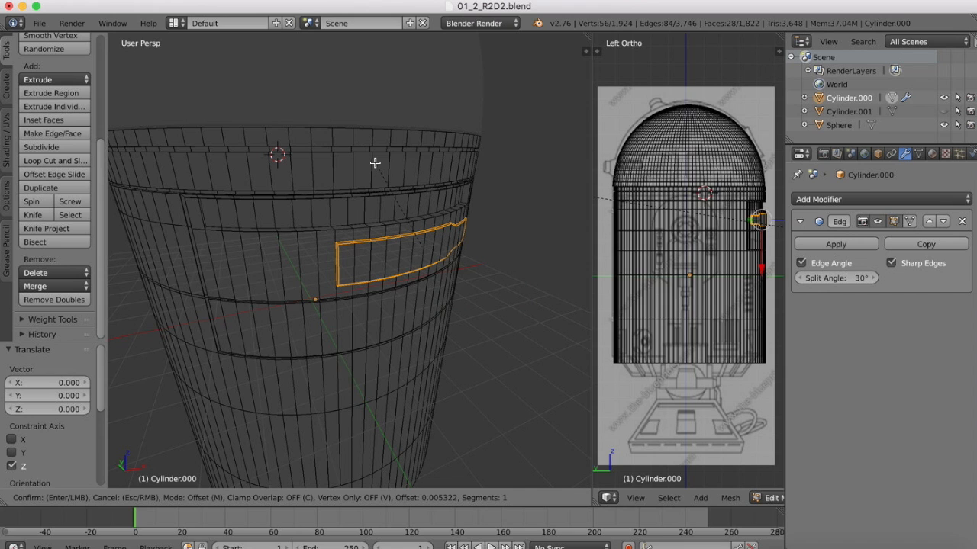
click(374, 163)
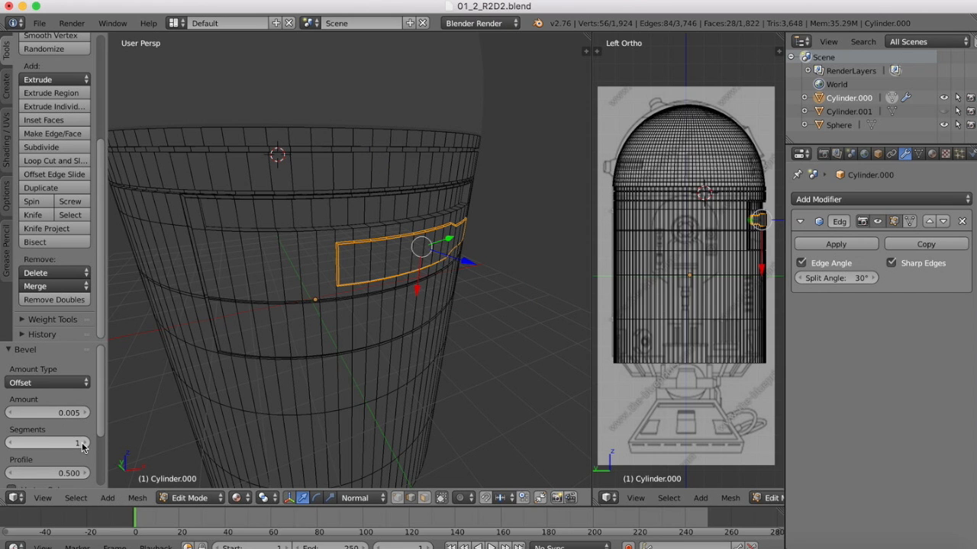
click(82, 443)
click(83, 442)
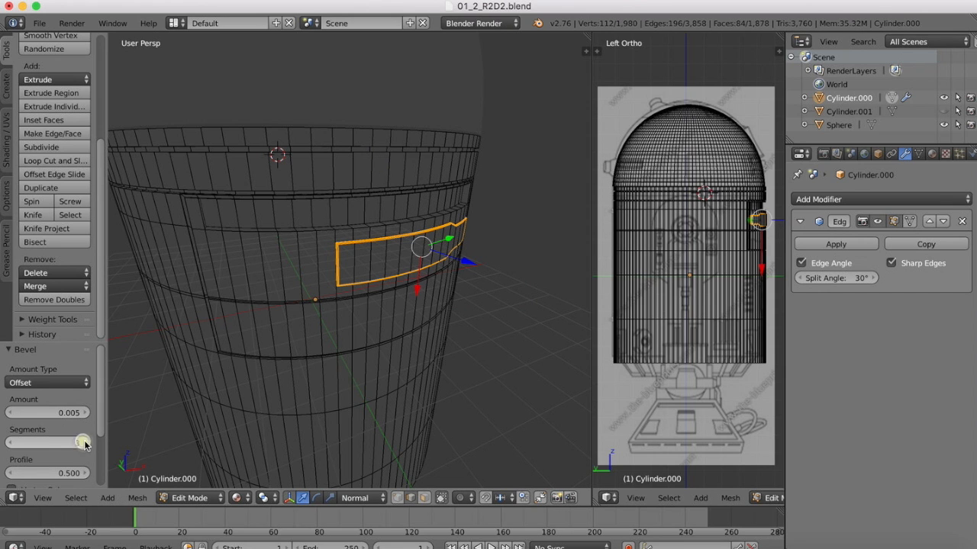
- Switch the cylinder to Object Mode and set the viewport shading to solid
click(187, 499)
click(188, 481)
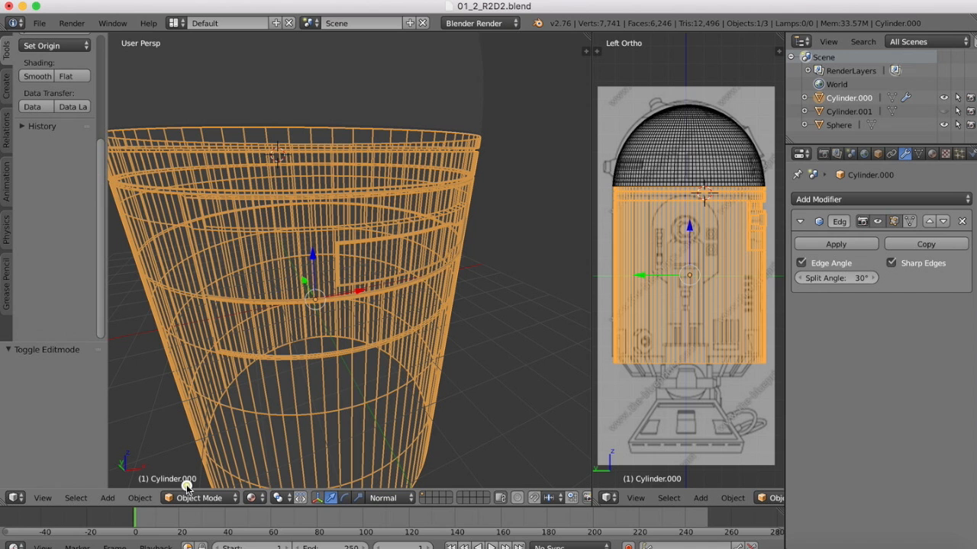
click(257, 497)
click(260, 451)
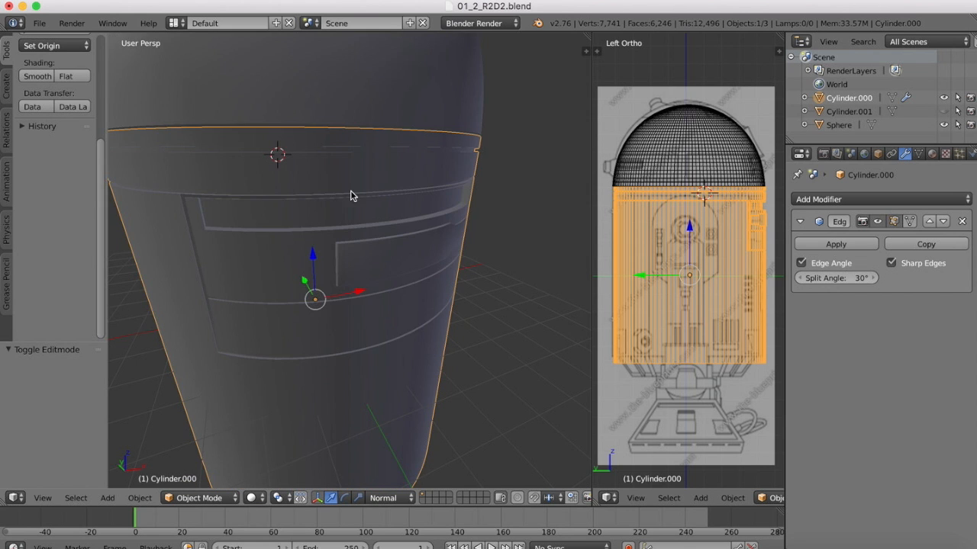
- Examine the raised slot's beveled edges and the surrounding panel grooves from several sides
middle_drag(350, 190, 350, 199)
scroll(351, 195, right, 5)
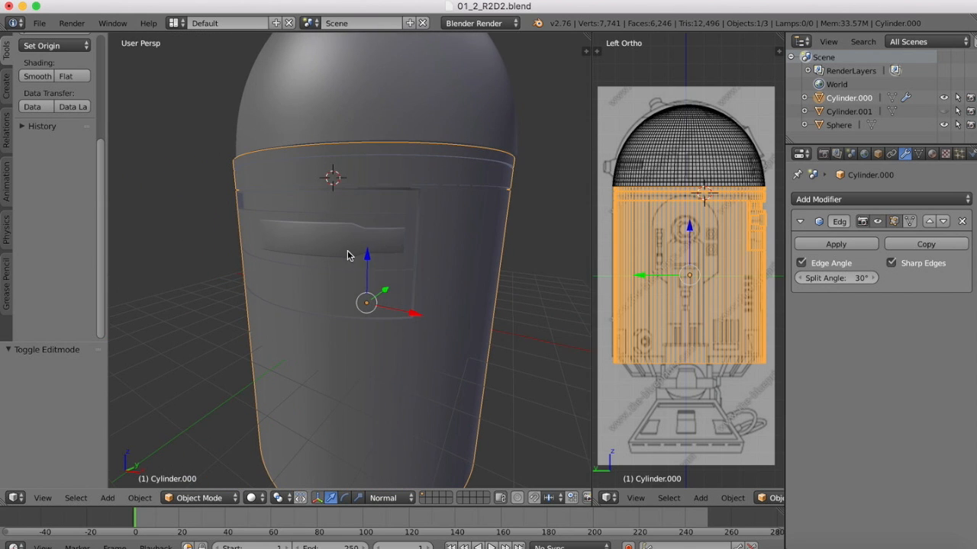
scroll(345, 241, up, 1)
scroll(346, 245, right, 10)
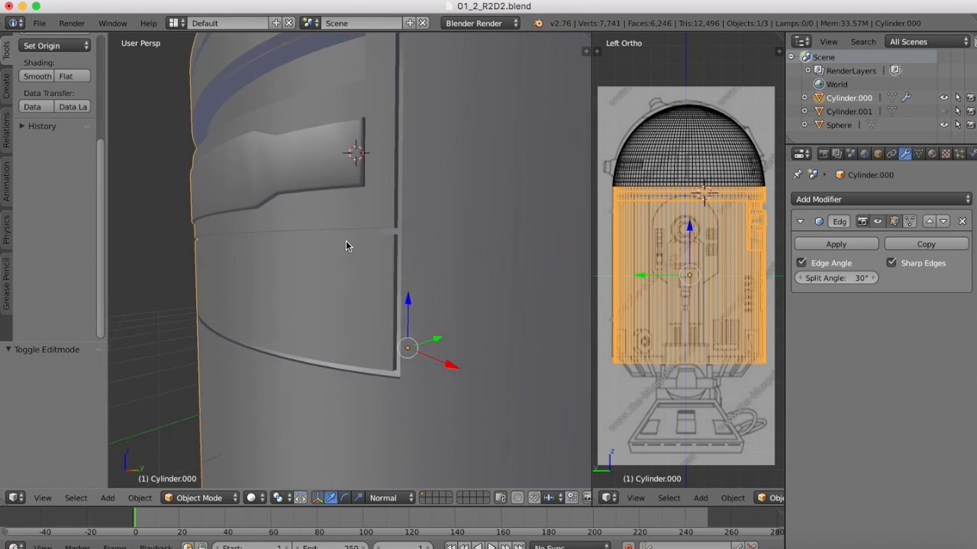
scroll(345, 245, right, 10)
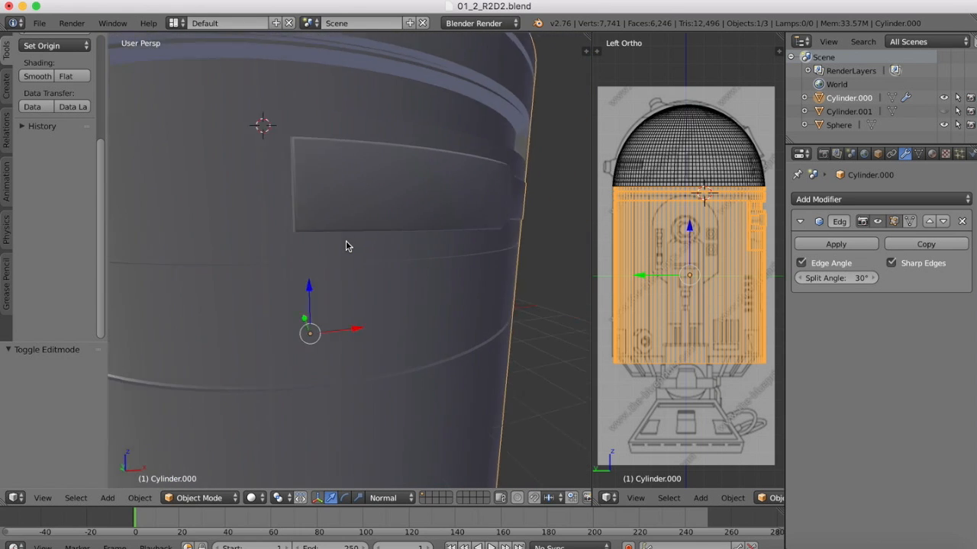
scroll(346, 242, down, 2)
scroll(346, 241, right, 3)
scroll(346, 241, left, 1)
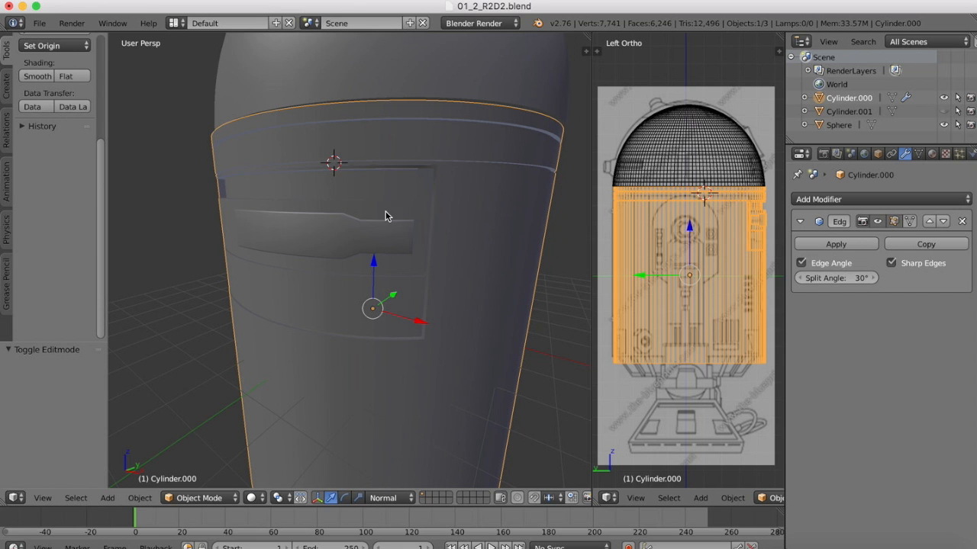
scroll(386, 212, right, 5)
scroll(386, 212, left, 8)
scroll(386, 212, right, 4)
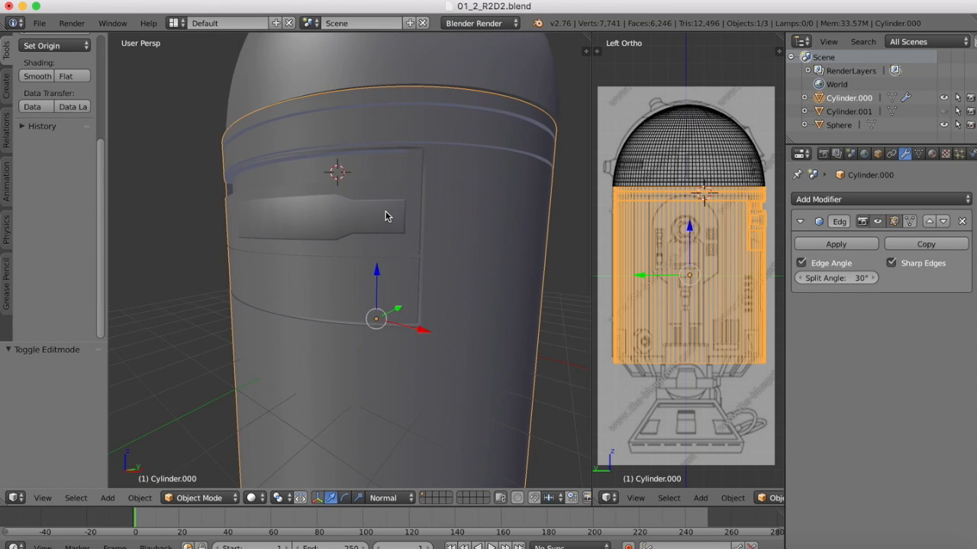
scroll(385, 210, right, 6)
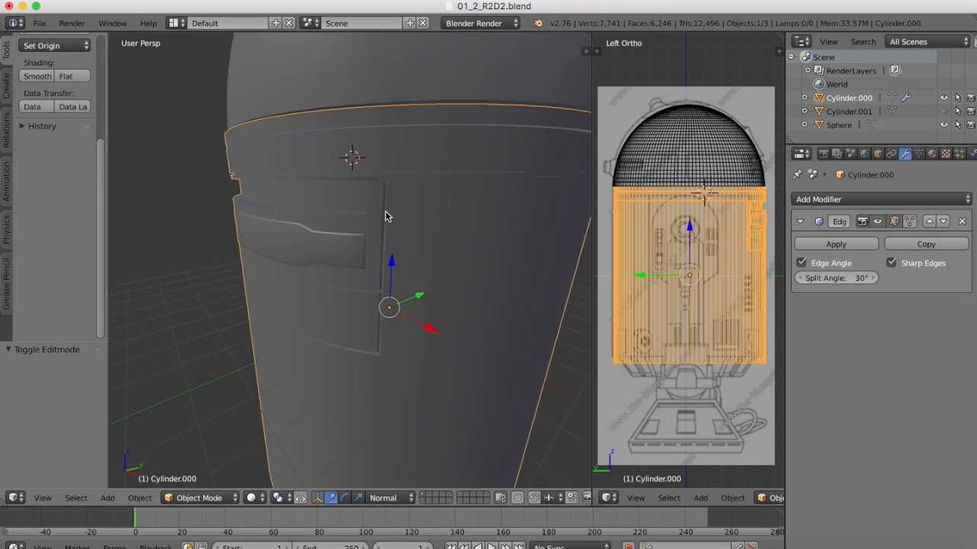
scroll(385, 211, left, 8)
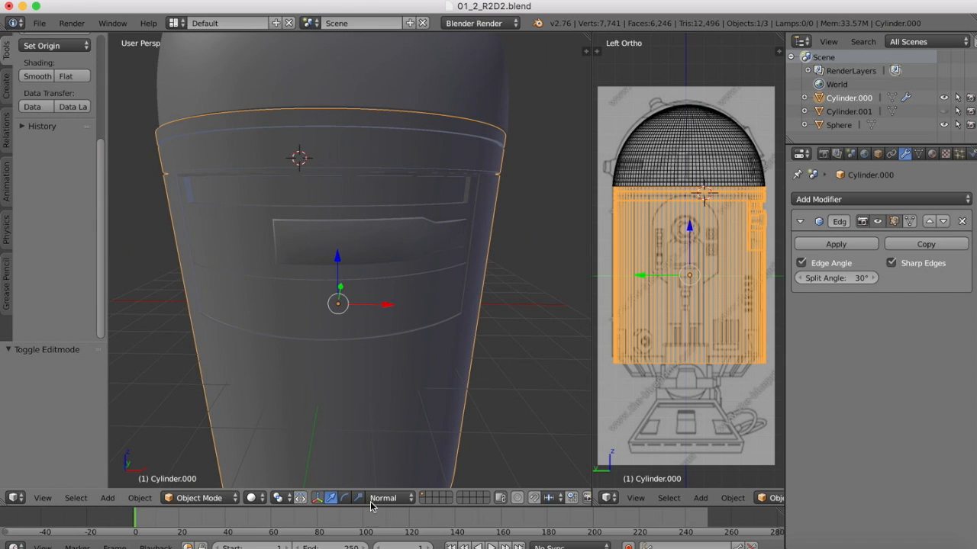
- Set the main viewport to the front view and return the cylinder to Edit Mode
click(42, 497)
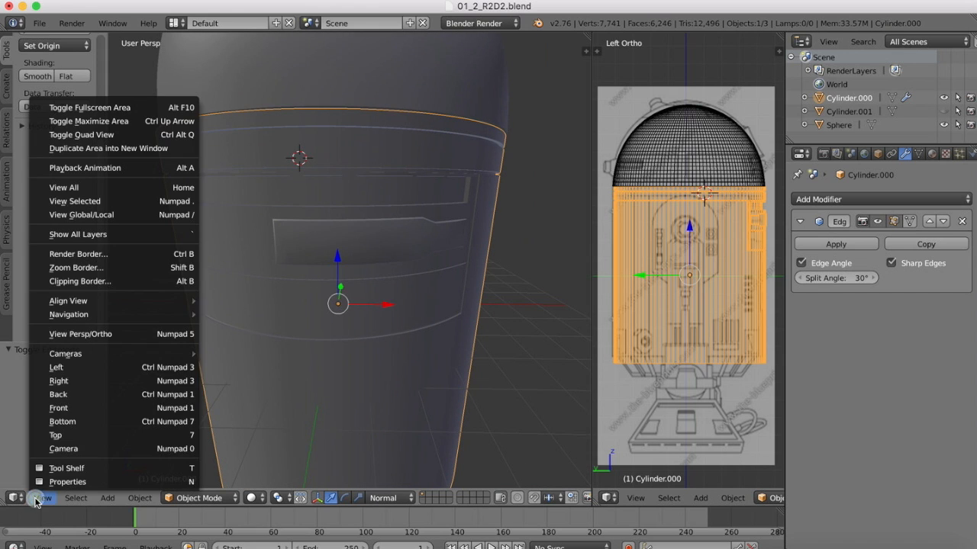
click(67, 408)
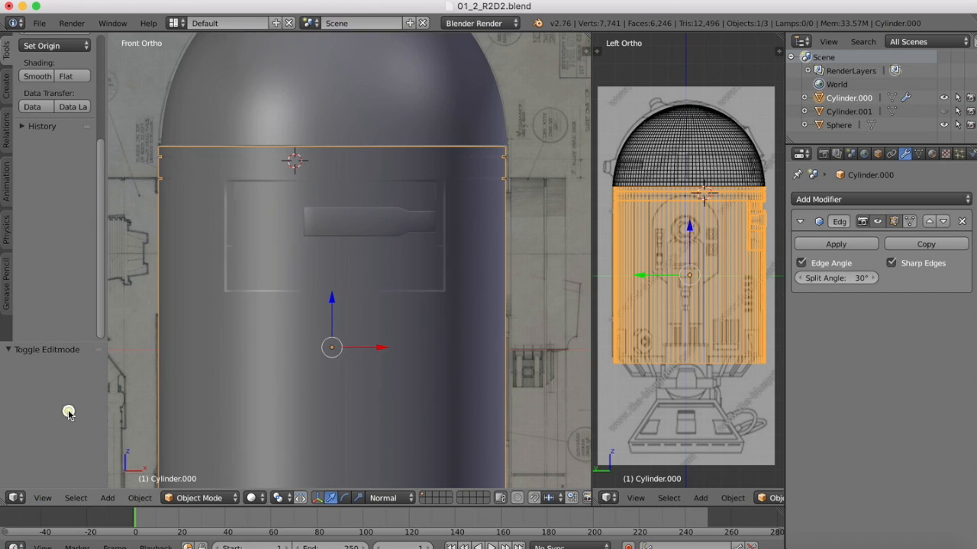
click(197, 498)
click(195, 470)
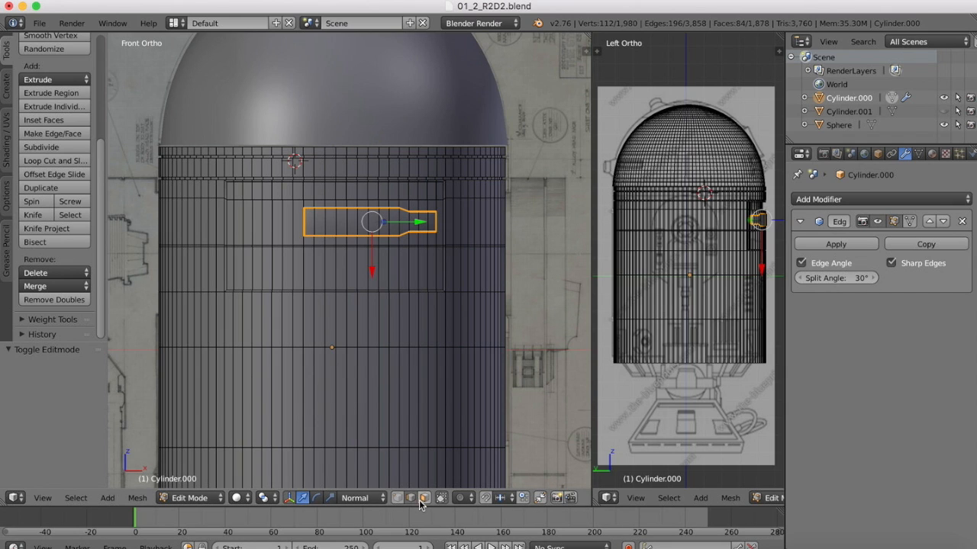
- Set the main viewport shading to Texture and check the upper slot's shape against the R2-D2 reference photo
click(240, 498)
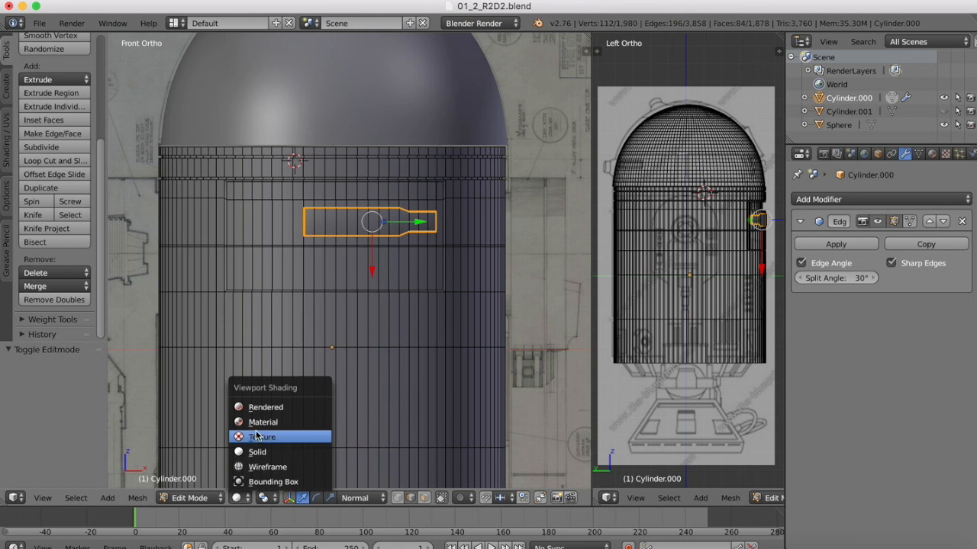
click(253, 436)
scroll(265, 210, up, 3)
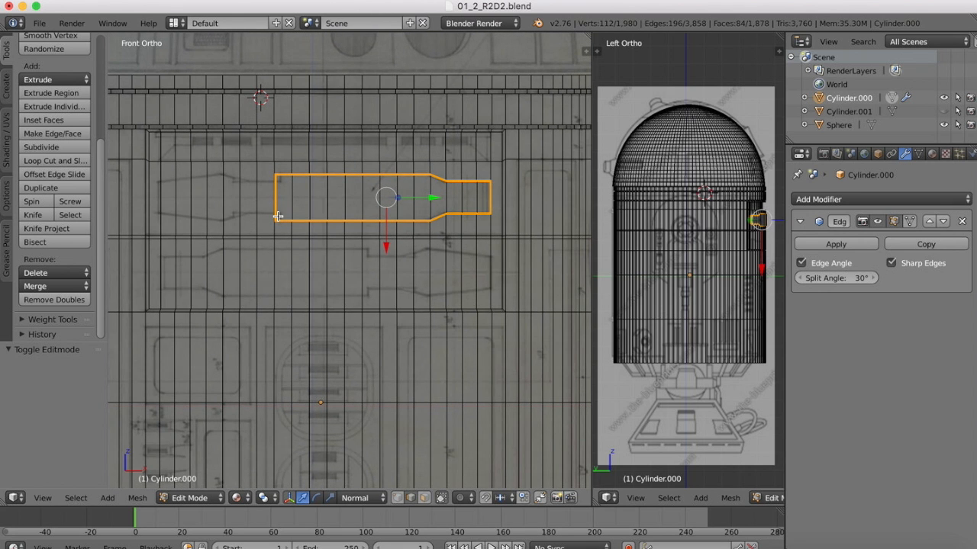
shift+scroll(278, 216, left, 5)
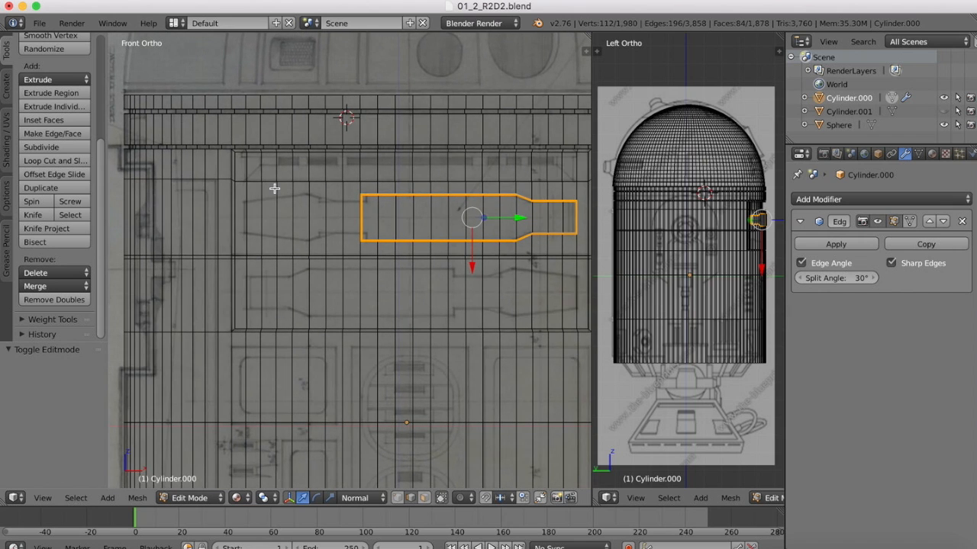
scroll(273, 179, up, 2)
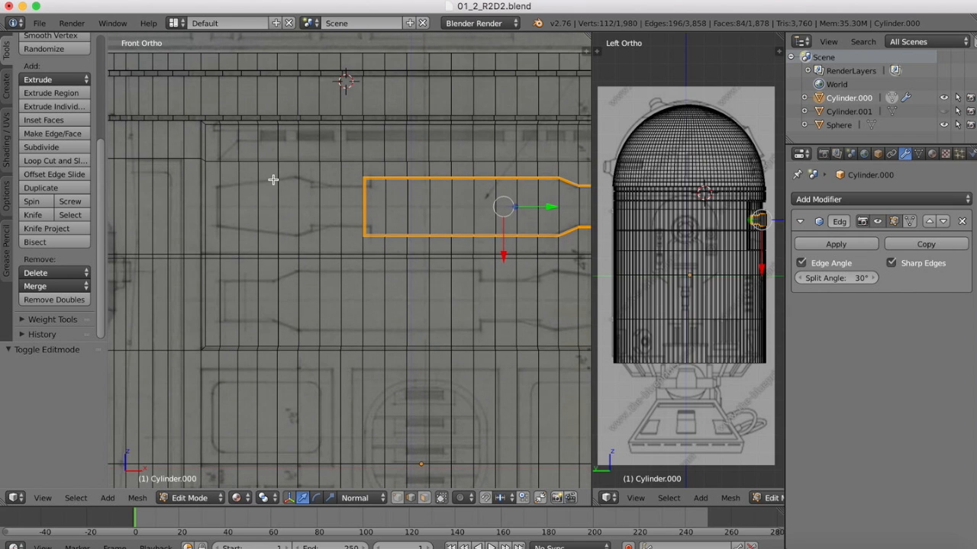
scroll(273, 179, up, 1)
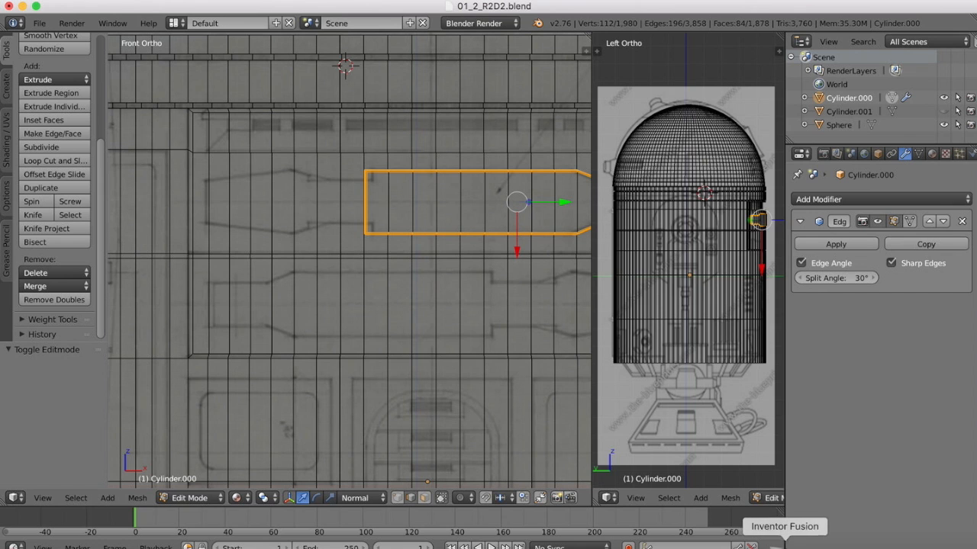
click(752, 543)
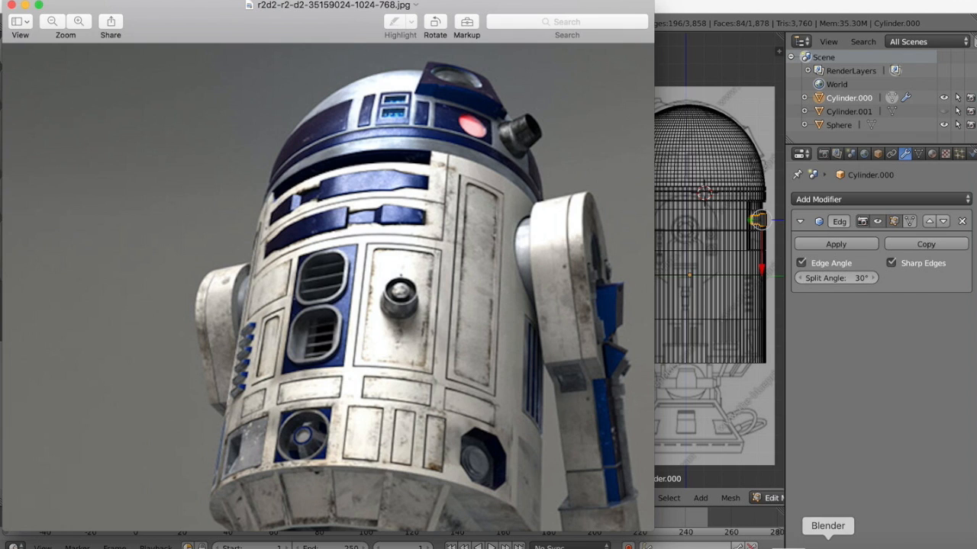
click(826, 543)
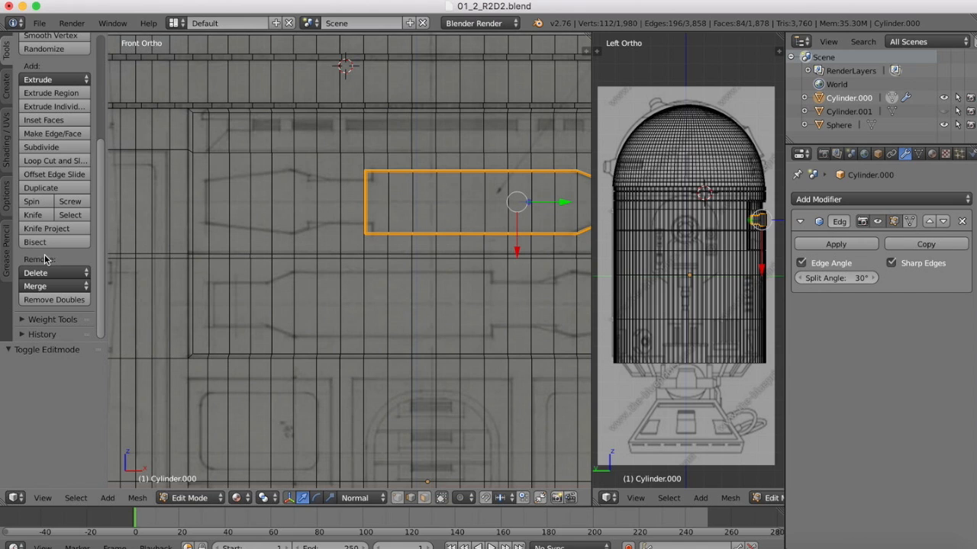
- Knife-cut the long slanted upper and lower edges of the left slot piece along the blueprint outline
click(35, 216)
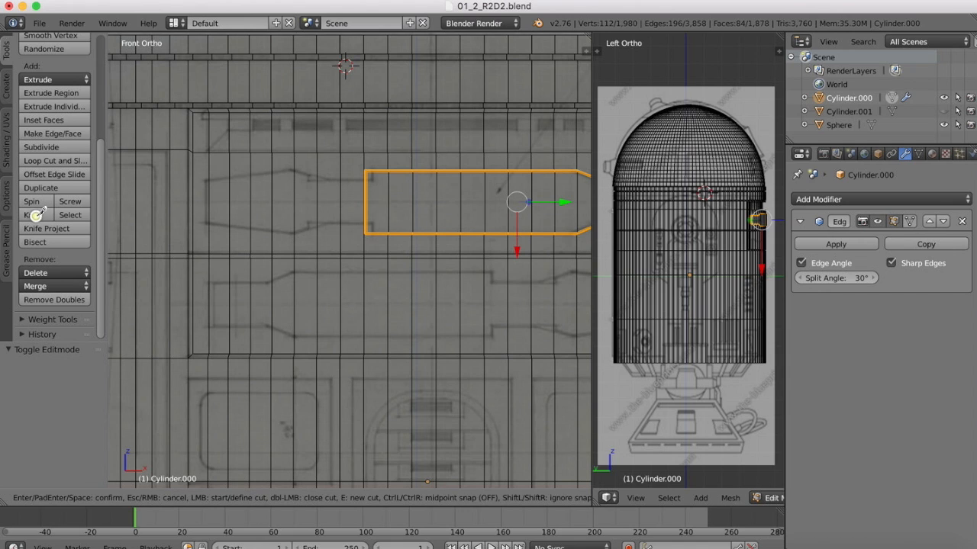
click(209, 180)
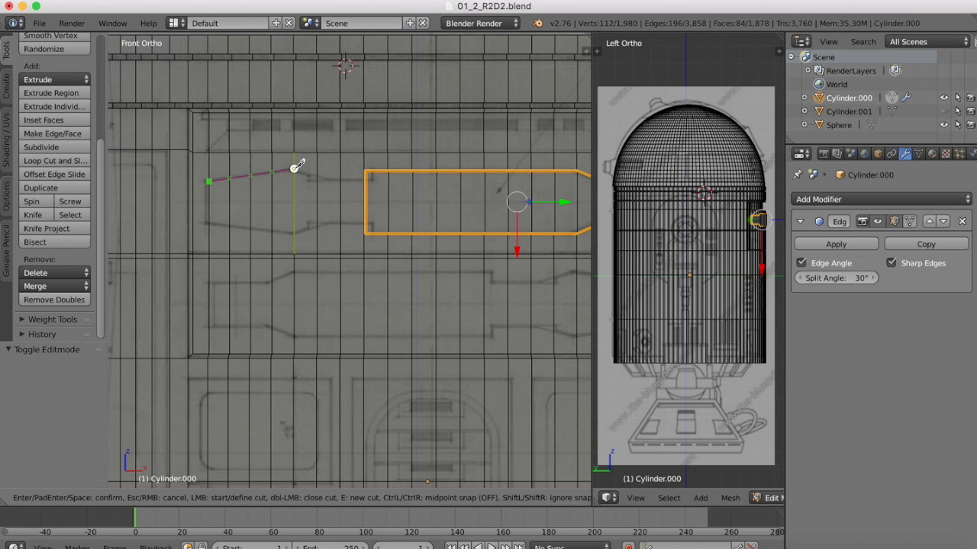
click(296, 167)
key(Return)
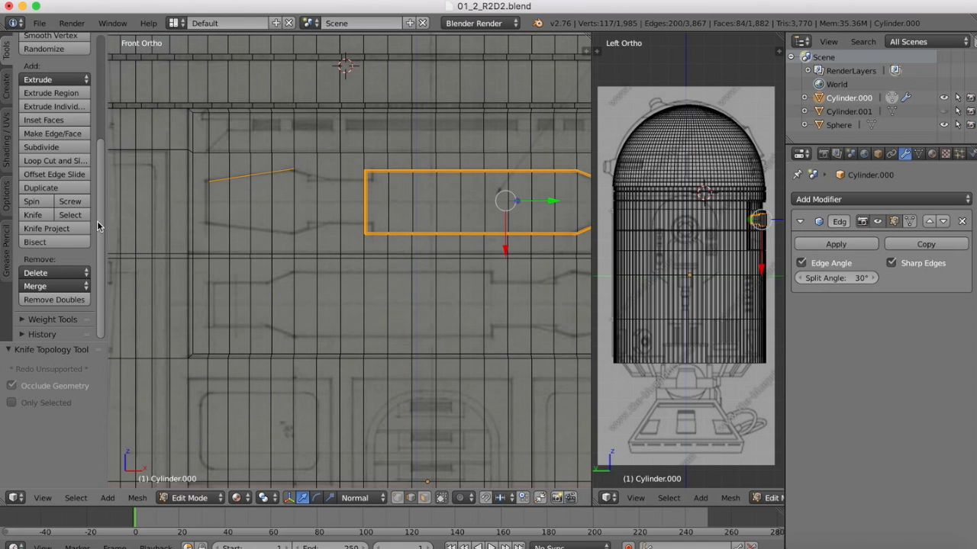
click(34, 215)
click(210, 223)
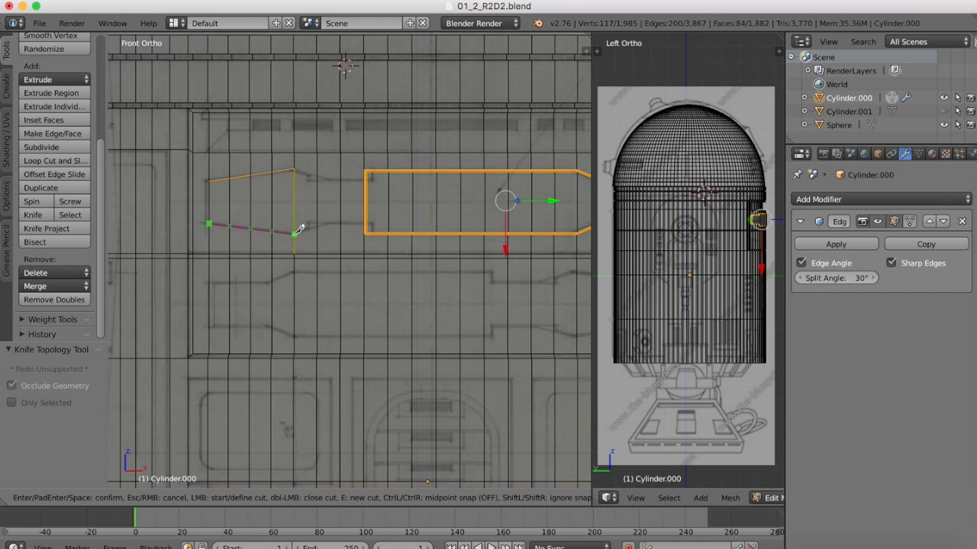
click(297, 231)
key(Return)
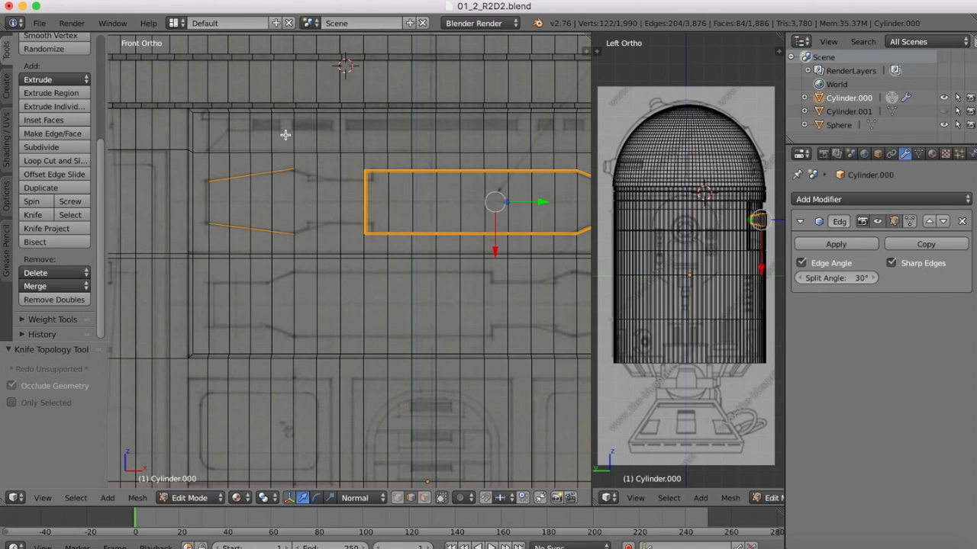
- Knife-cut the short upper taper from the left slot piece's peak down to the next vertical edge
click(35, 215)
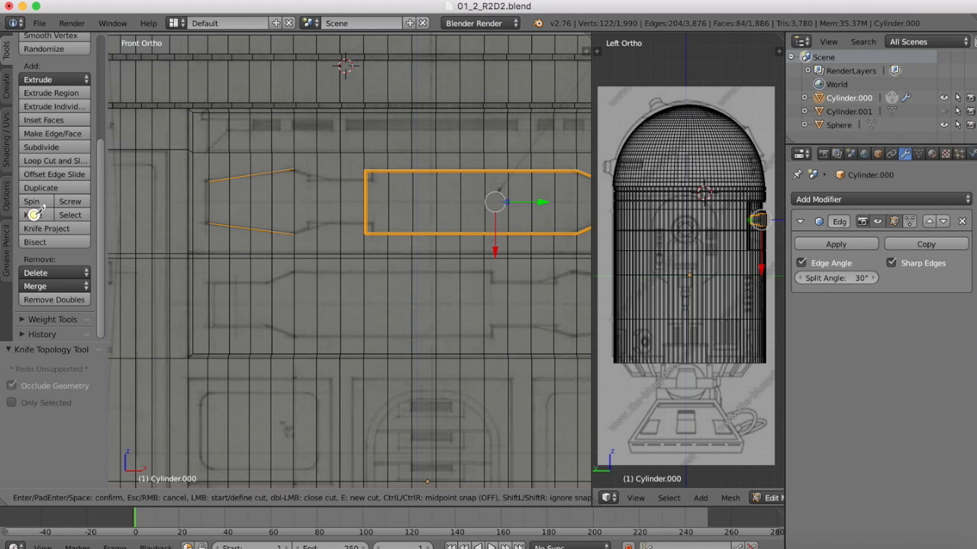
click(294, 168)
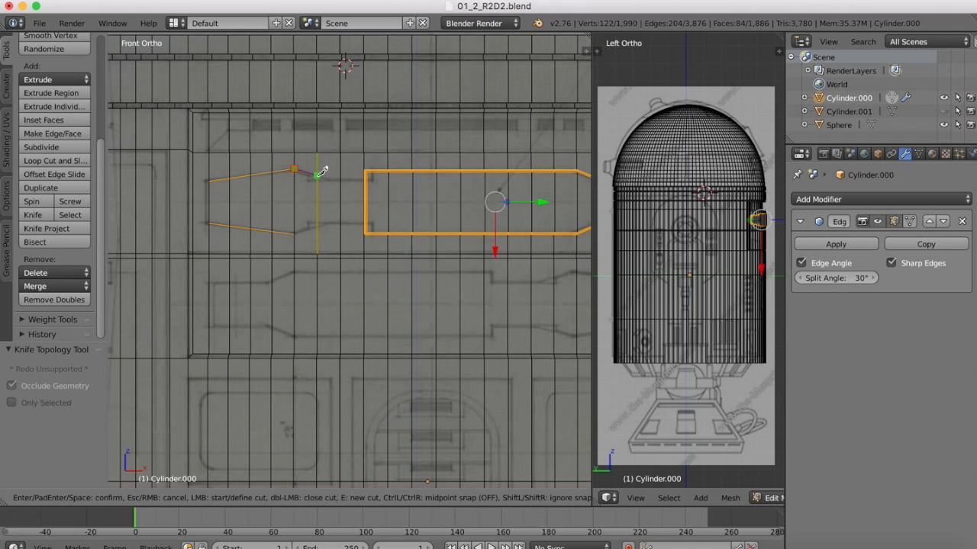
click(316, 179)
key(Return)
- Try a knife cut for the short lower taper from the left slot piece's lowest corner to the next vertical edge
click(45, 214)
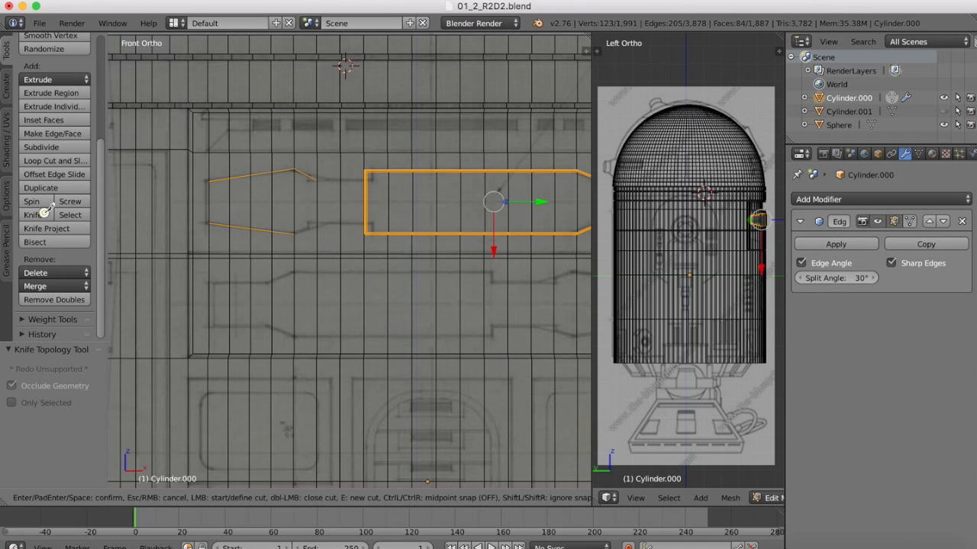
click(296, 233)
click(318, 226)
key(Return)
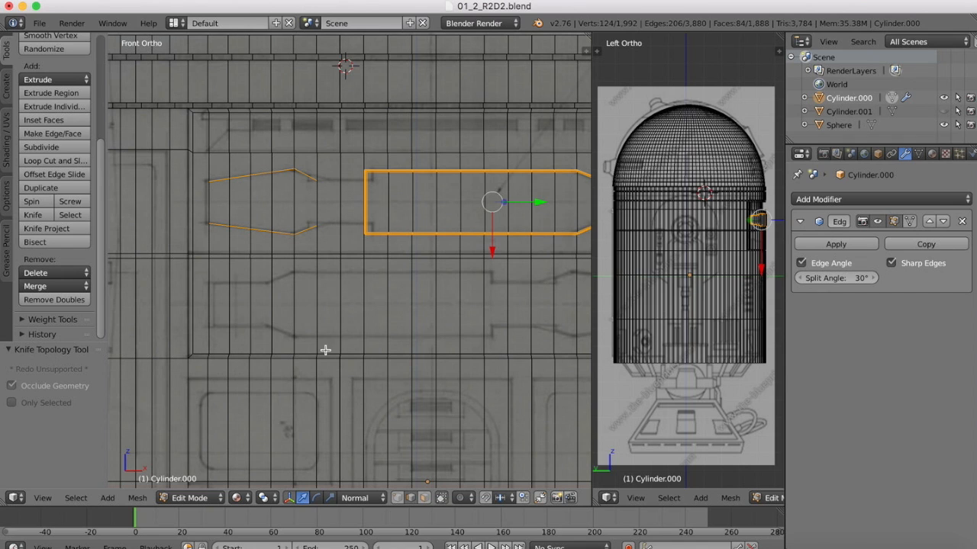
- Try a knife cut from the upper taper's end to the raised slot after selecting the face beside it, and undo it
click(424, 498)
click(348, 196)
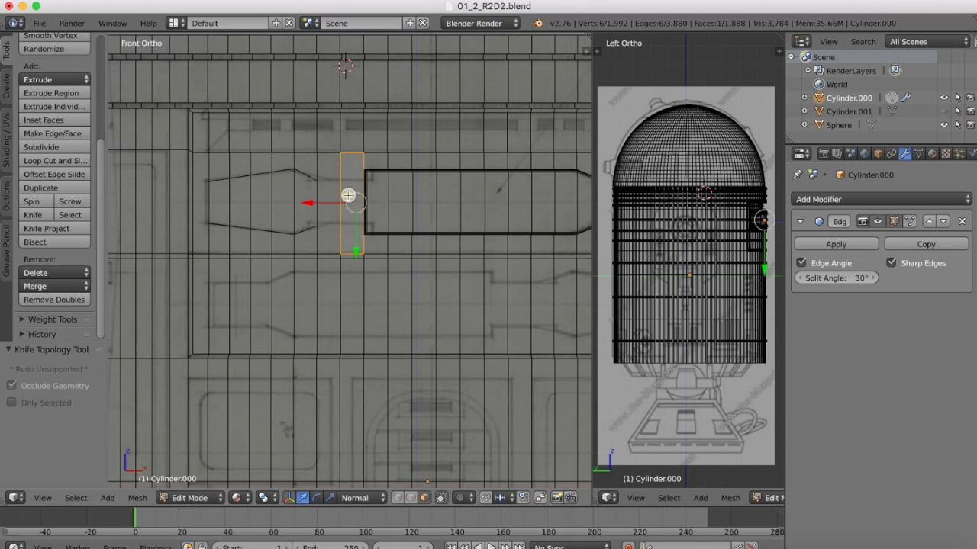
click(33, 215)
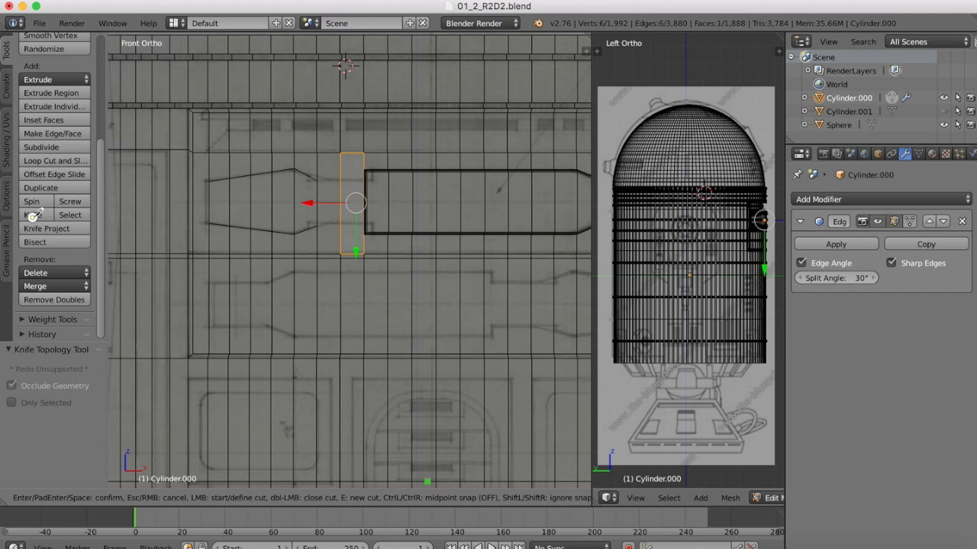
click(317, 181)
click(367, 176)
key(Return)
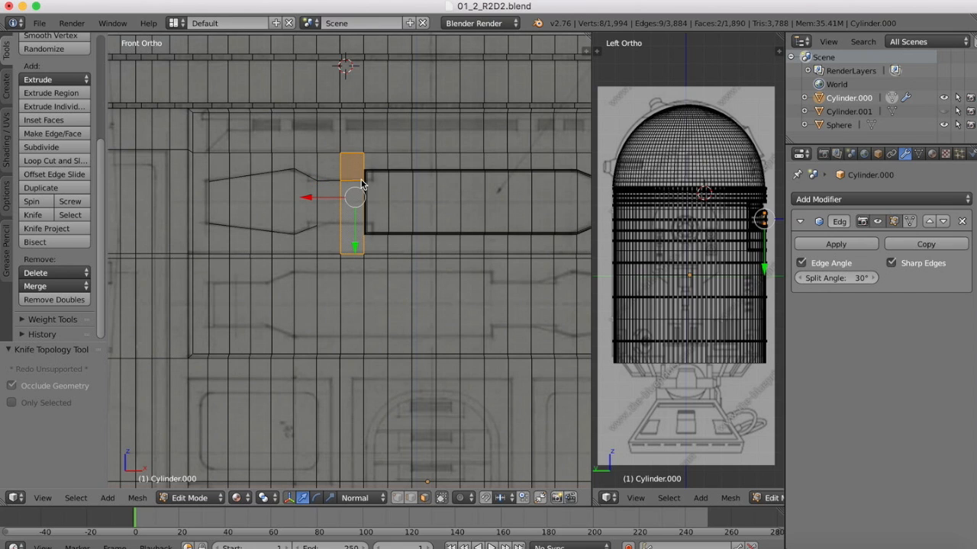
key(super+z)
key(super+z)
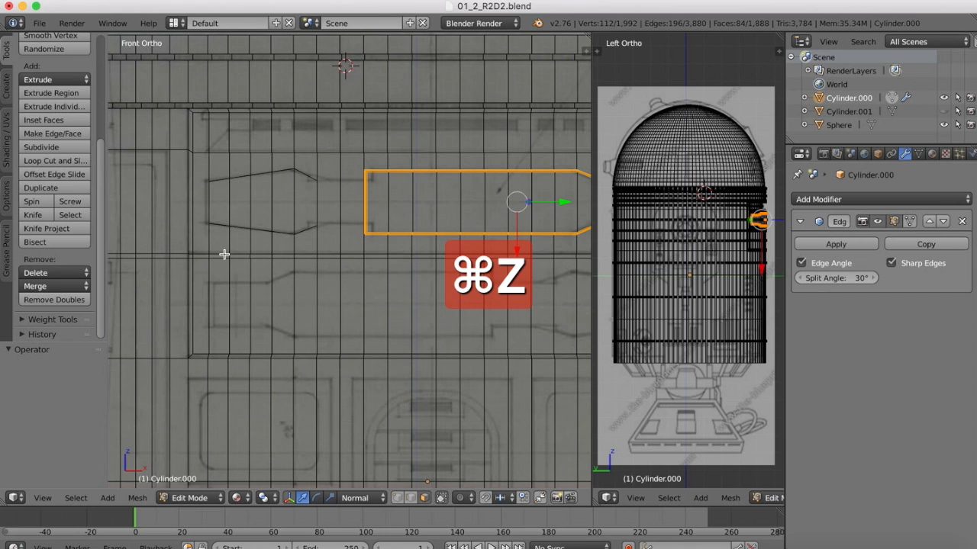
- Try a midpoint-snapped knife cut from the left piece's tapered end to the raised slot's left edge, and cancel it
click(42, 216)
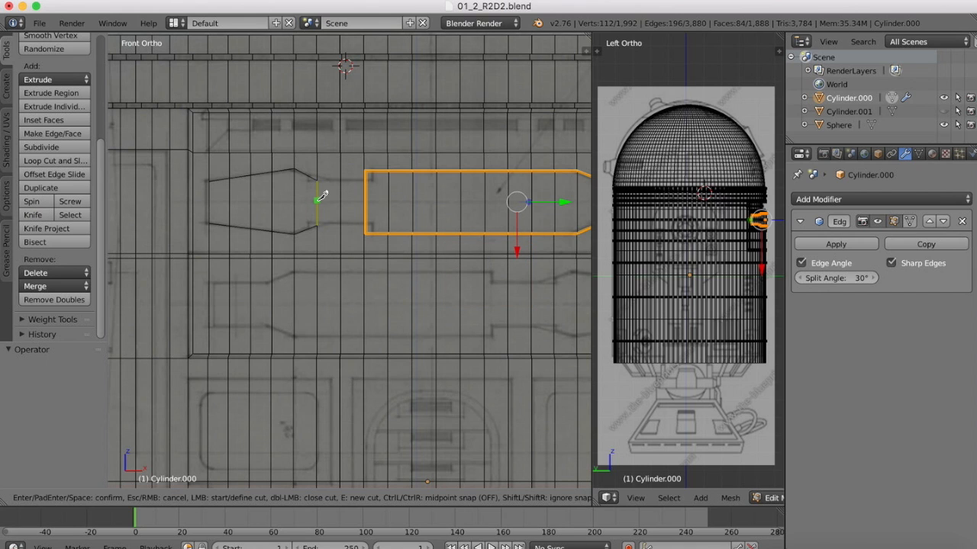
key(ctrl)
click(321, 197)
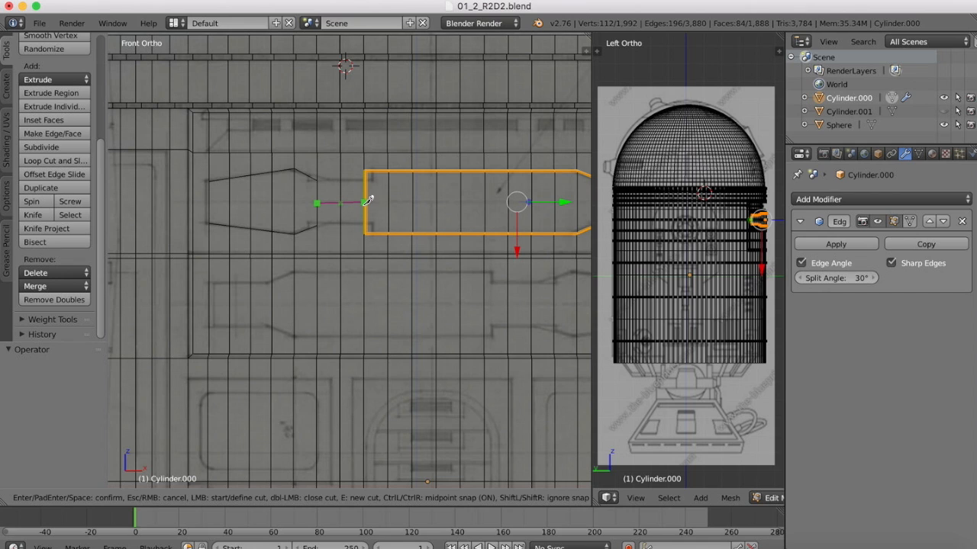
click(366, 204)
key(super+z)
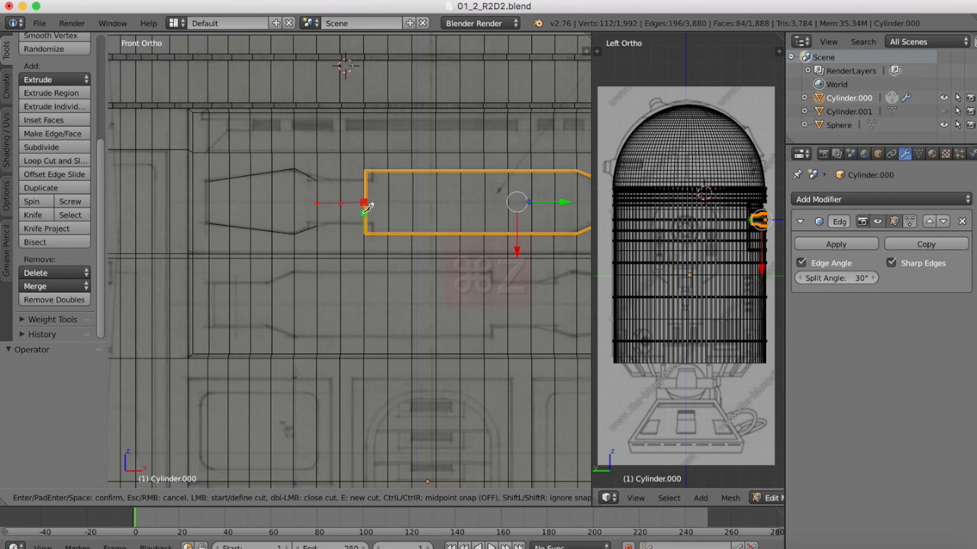
key(Escape)
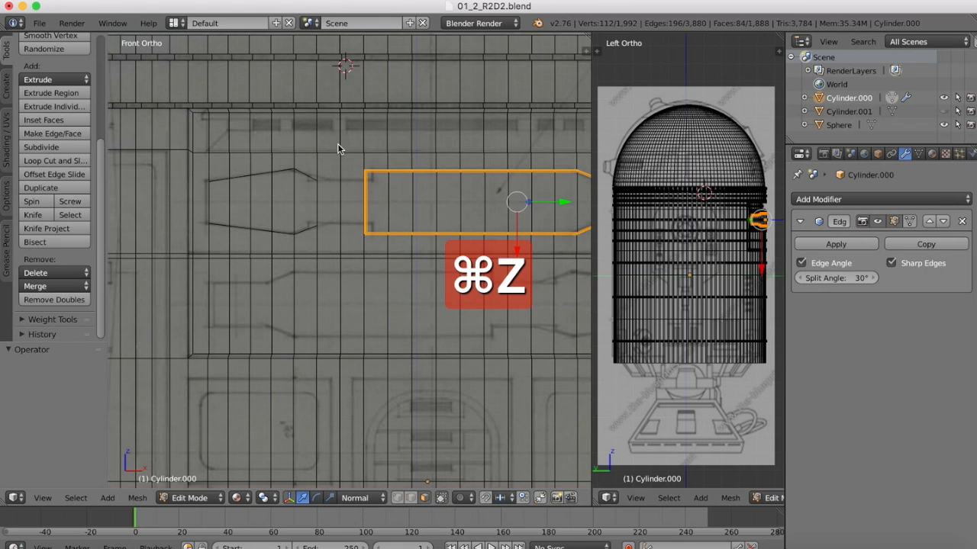
- Cancel the new knife cut and undo back to before the short lower taper cut
scroll(348, 170, up, 3)
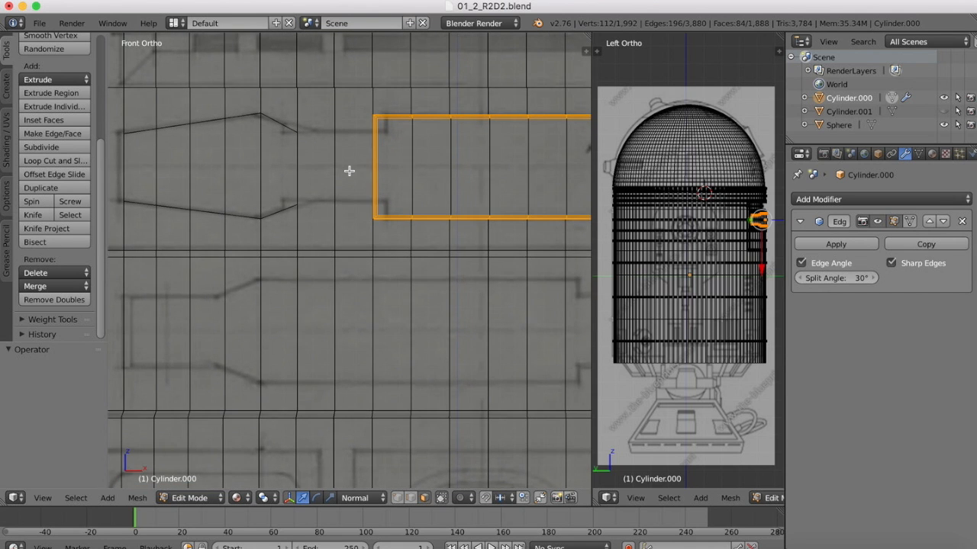
click(33, 214)
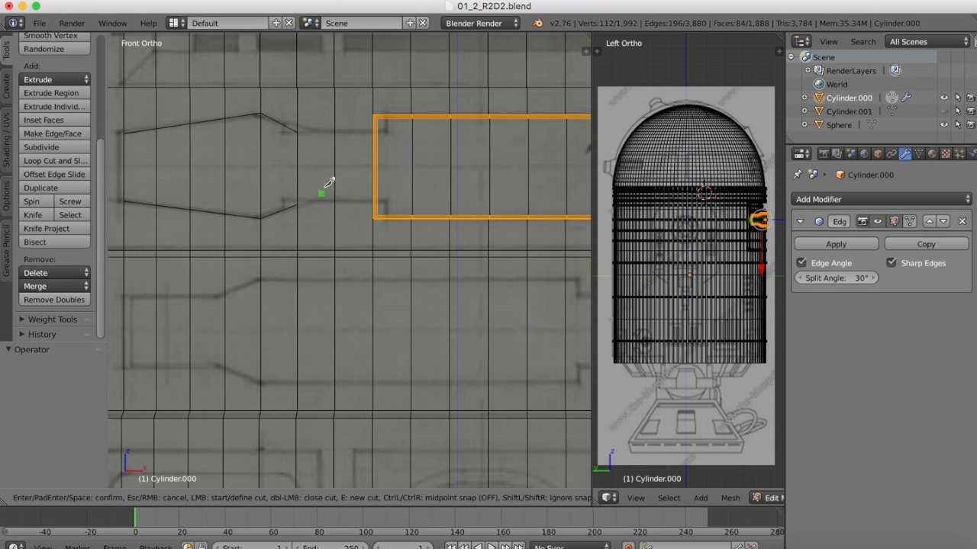
key(super+z)
key(Escape)
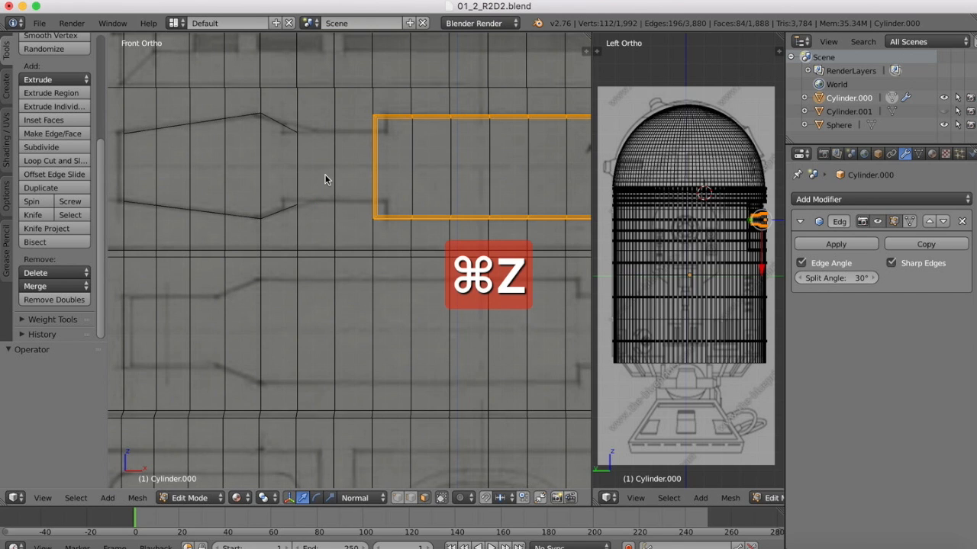
key(super+z)
key(super+z)
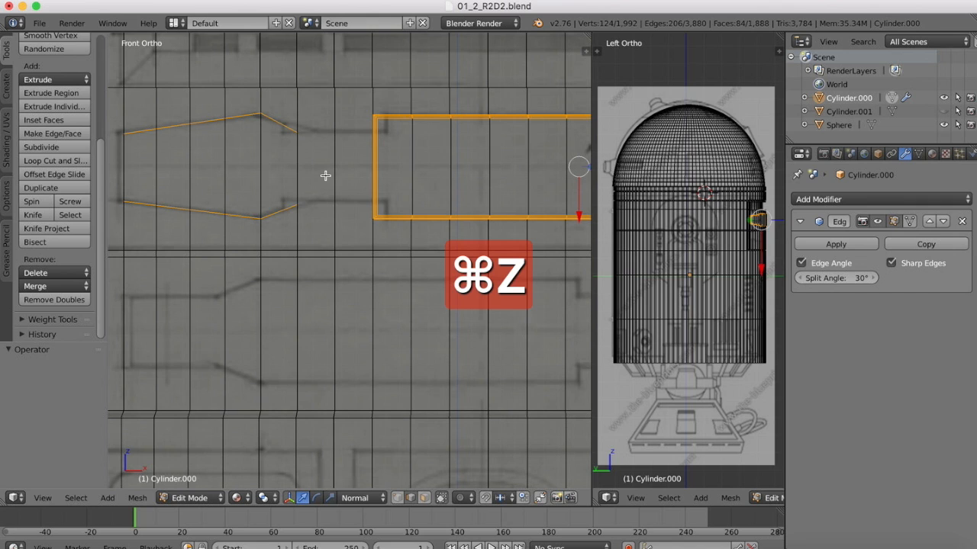
key(super+z)
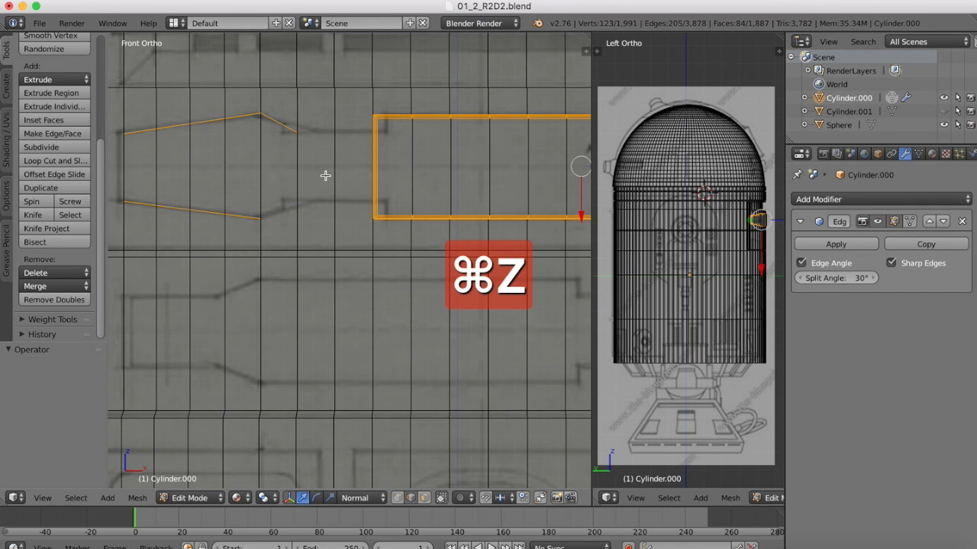
- Knife-cut the lower taper of the left slot piece and continue straight to the raised slot's left edge
click(33, 215)
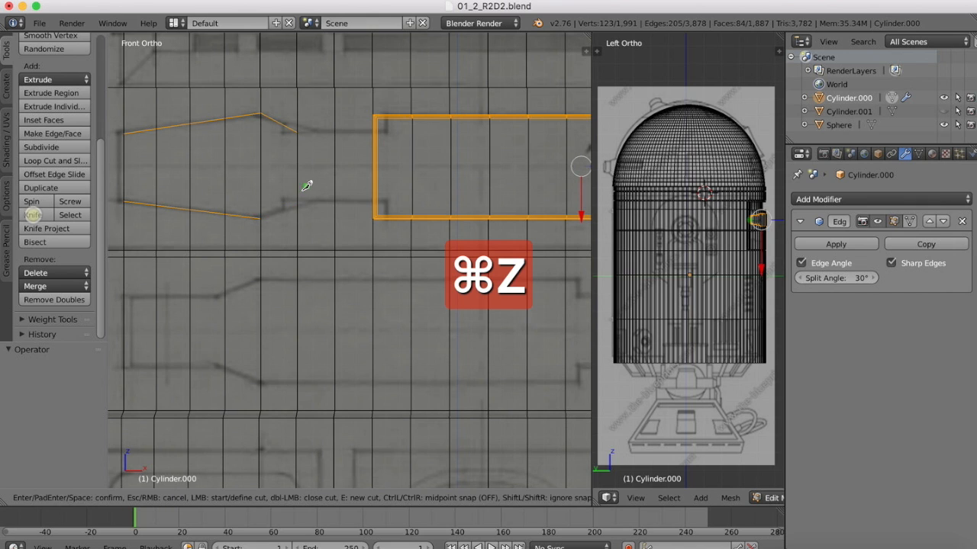
click(261, 218)
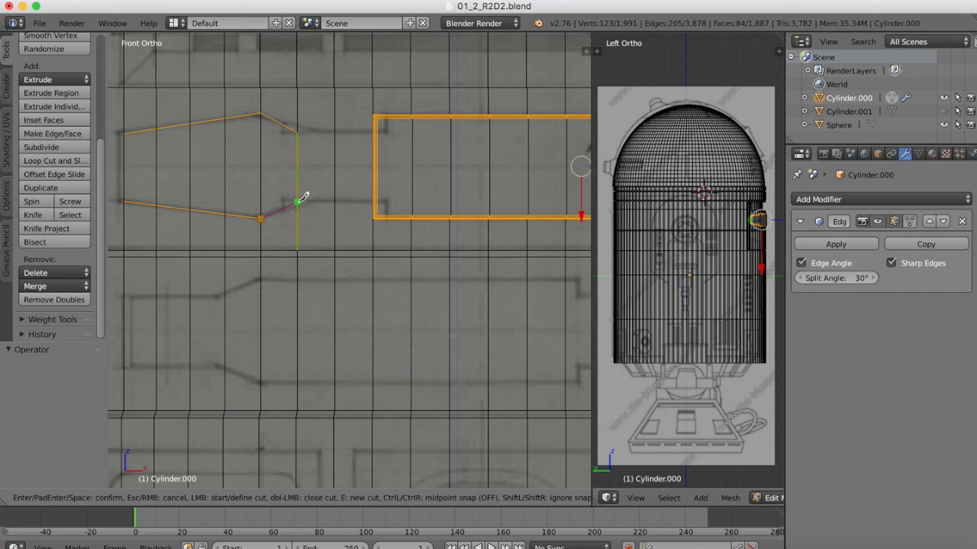
click(297, 202)
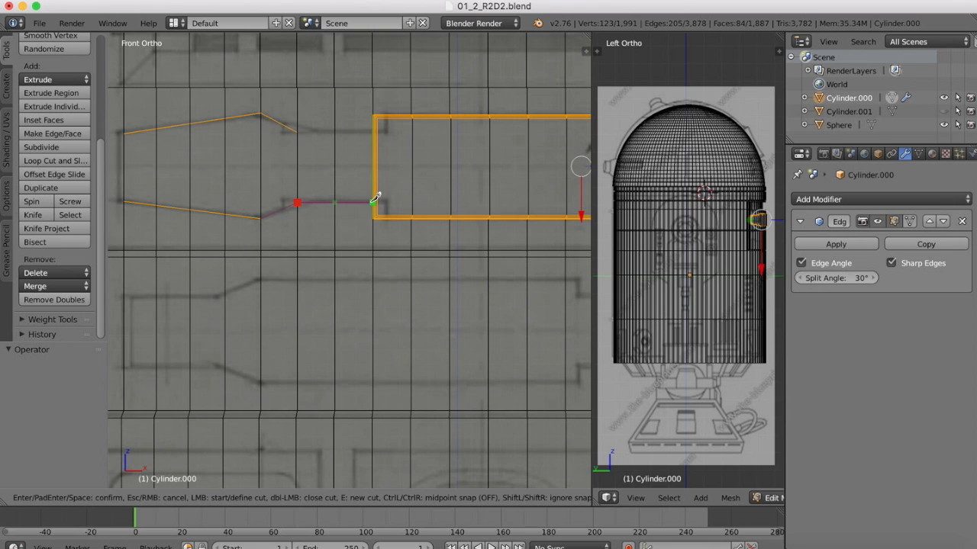
click(374, 201)
key(Return)
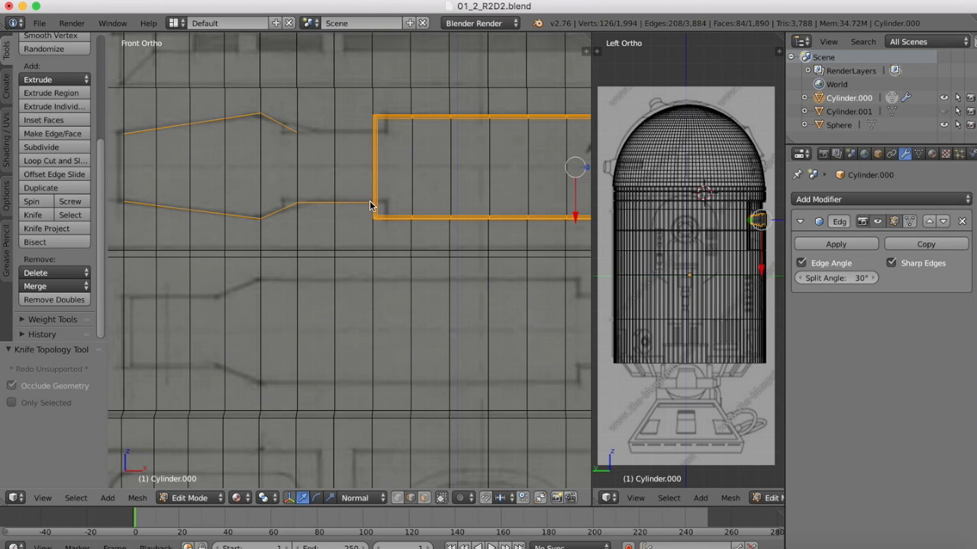
- Knife-cut the straight upper neck edge from the taper's end to the raised slot and switch to face selection
click(42, 217)
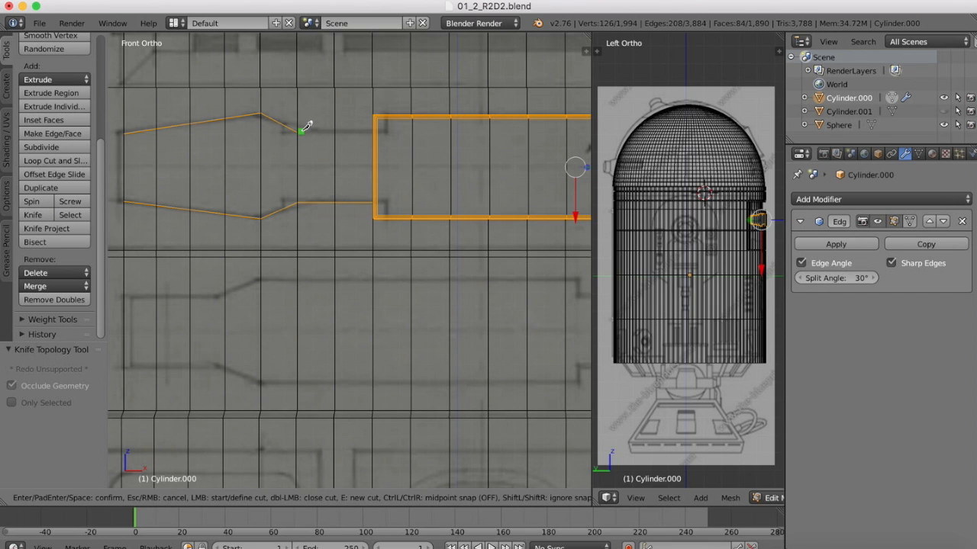
click(299, 131)
click(374, 128)
key(Return)
click(425, 498)
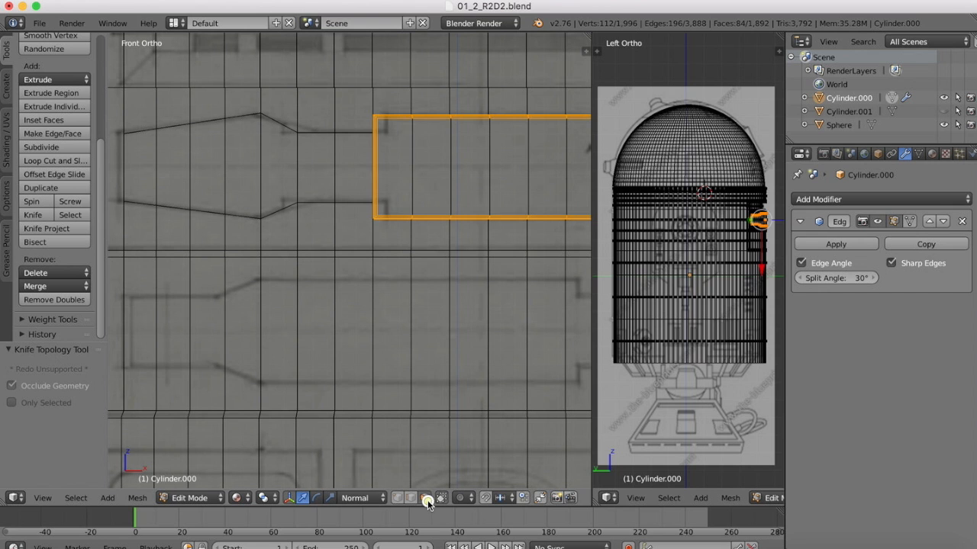
- Extrude the two neck faces between the left tapered piece and the raised slot inward by about 0.018
right_click(358, 174)
shift+right_click(319, 169)
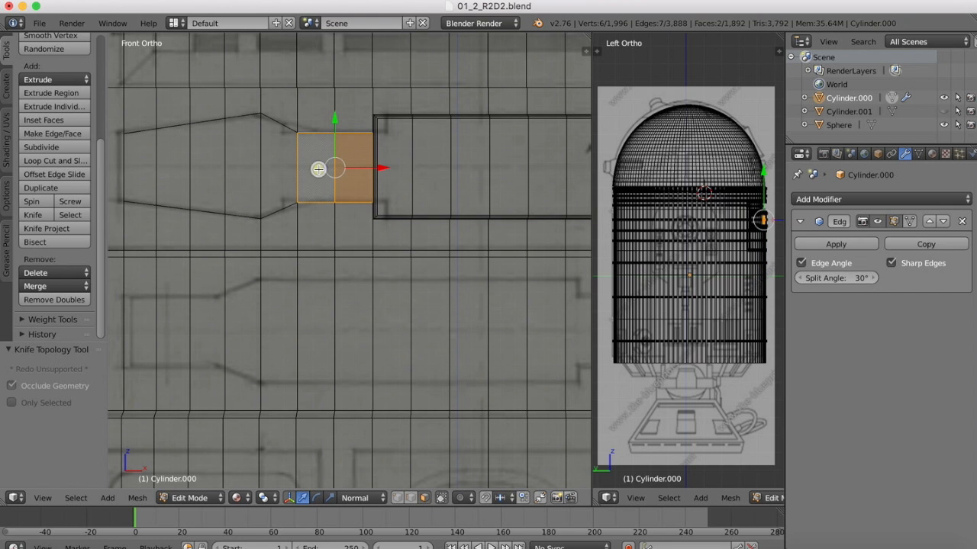
middle_drag(417, 150, 417, 157)
scroll(417, 152, down, 3)
key(KP_Decimal)
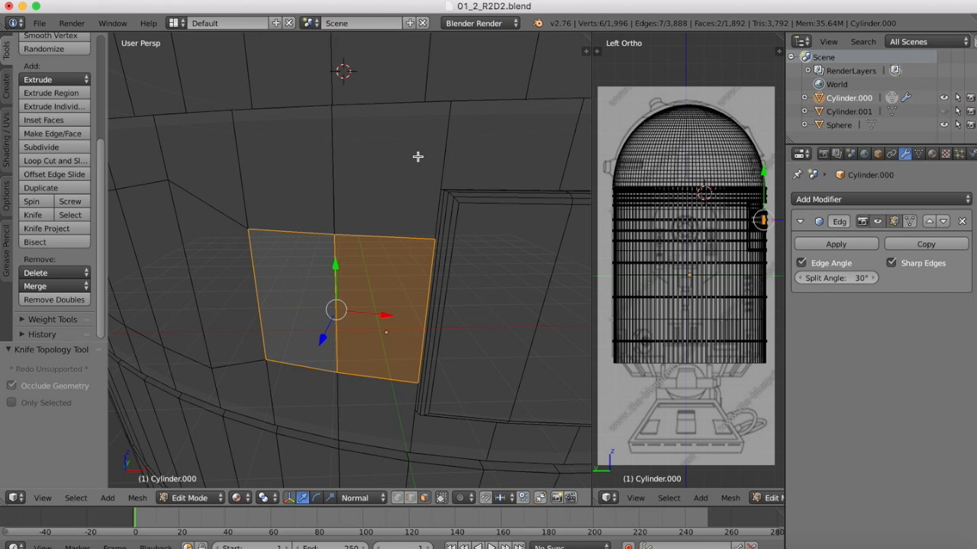
key(e)
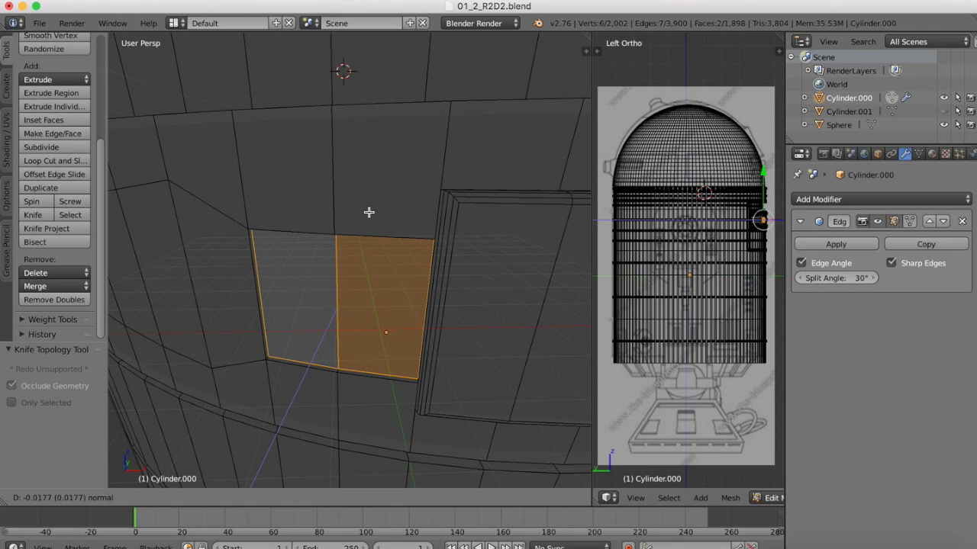
click(368, 212)
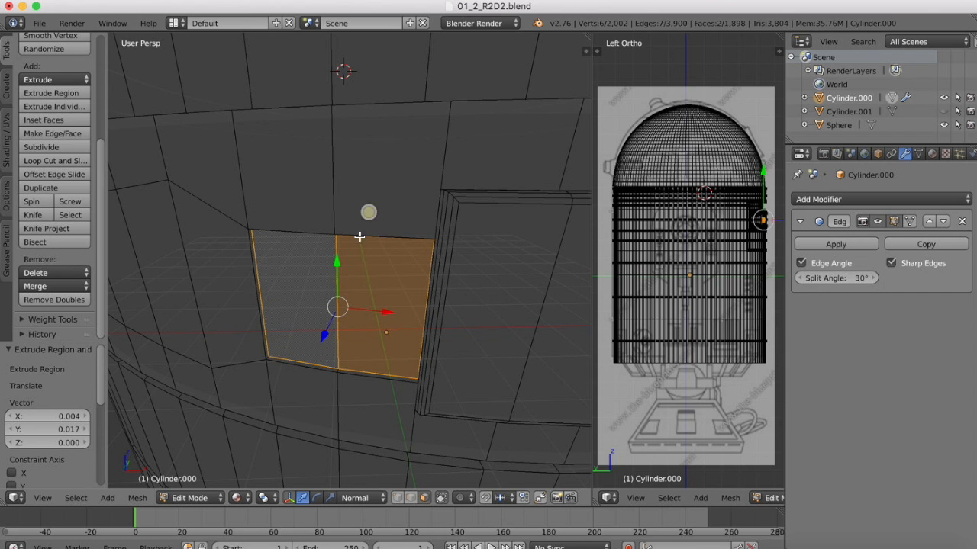
- Merge the neck's upper corner vertex on the tapered side into the adjacent extruded corner vertex using At Last
scroll(369, 214, down, 5)
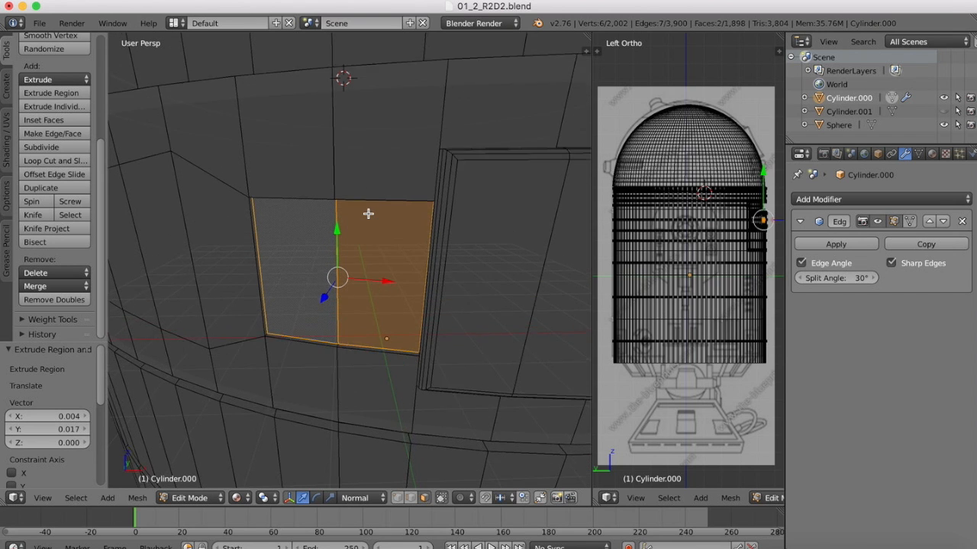
ctrl+scroll(227, 119, up, 5)
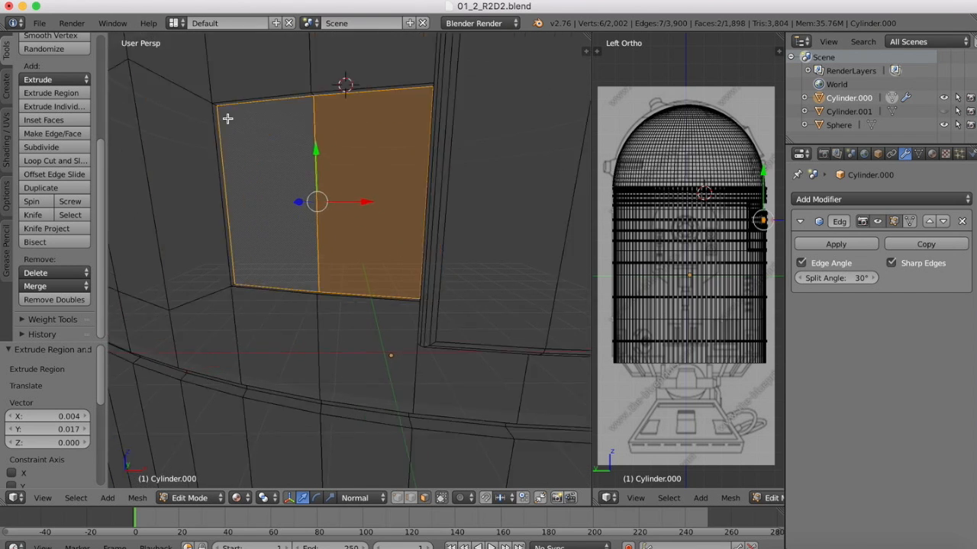
ctrl+scroll(227, 118, down, 3)
ctrl+scroll(227, 118, down, 5)
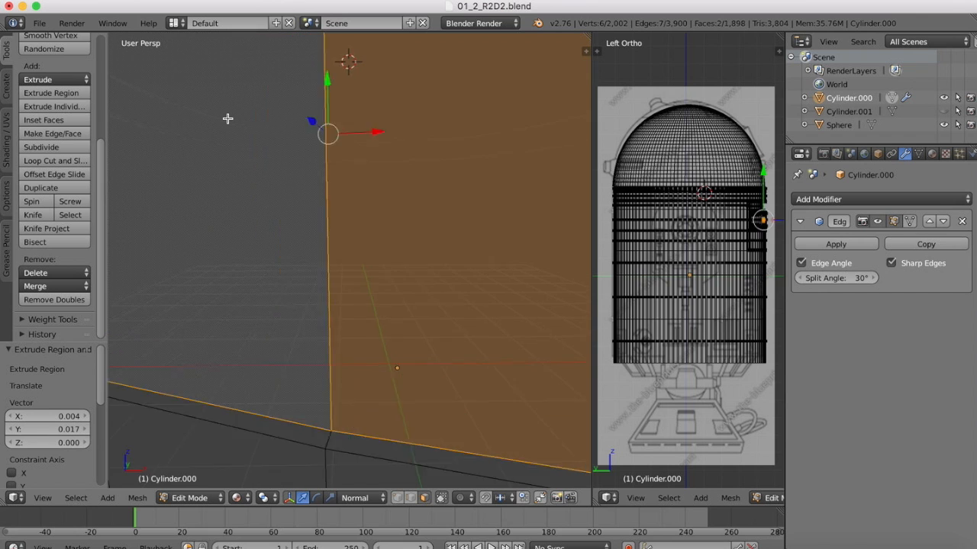
ctrl+scroll(227, 118, up, 2)
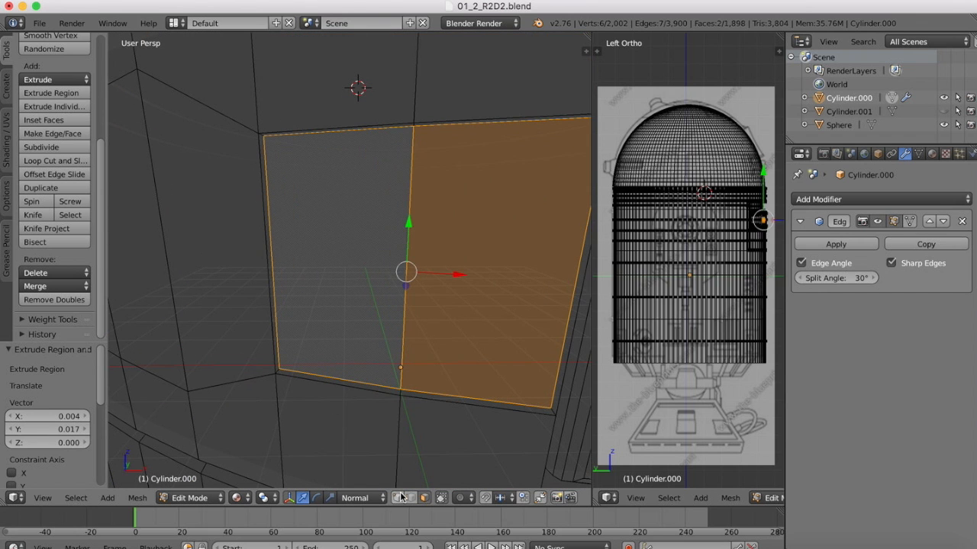
right_click(257, 131)
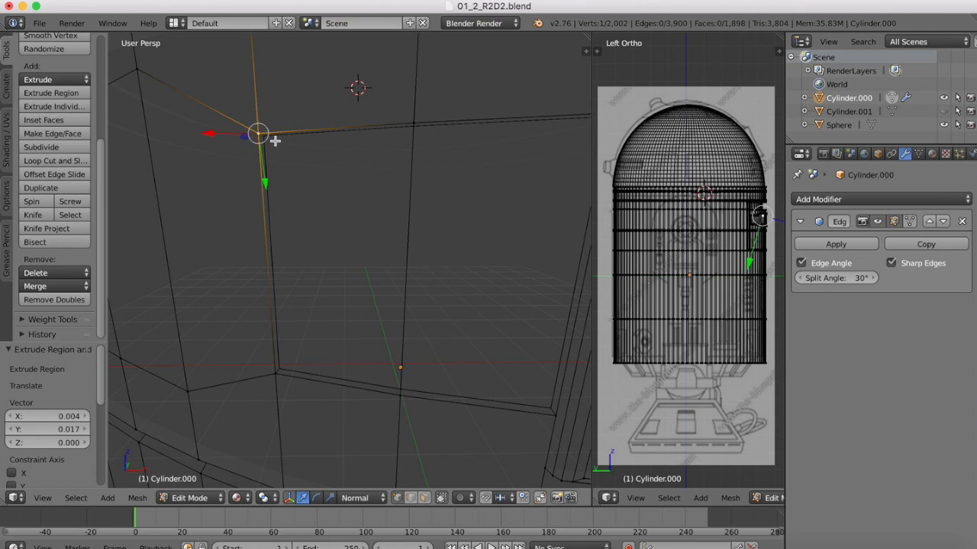
shift+right_click(275, 141)
click(42, 285)
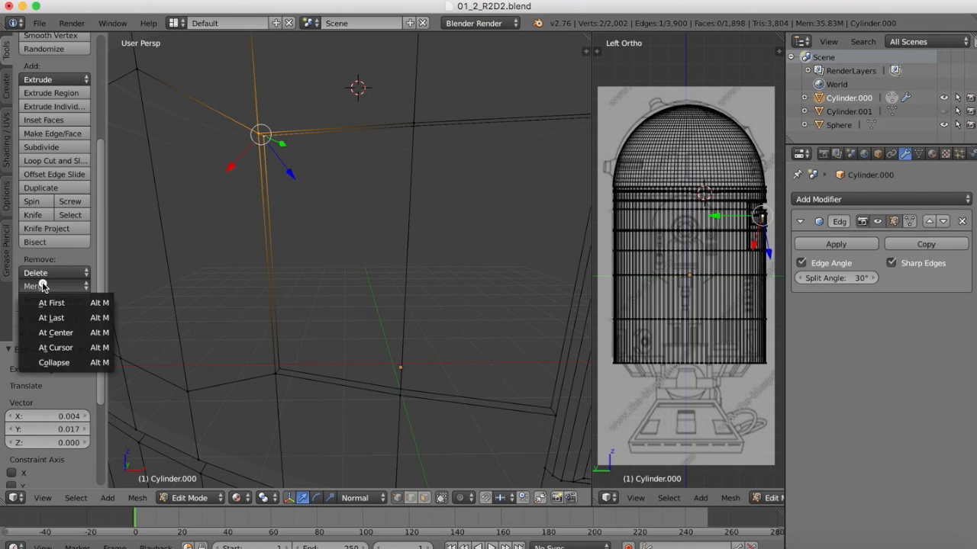
click(61, 319)
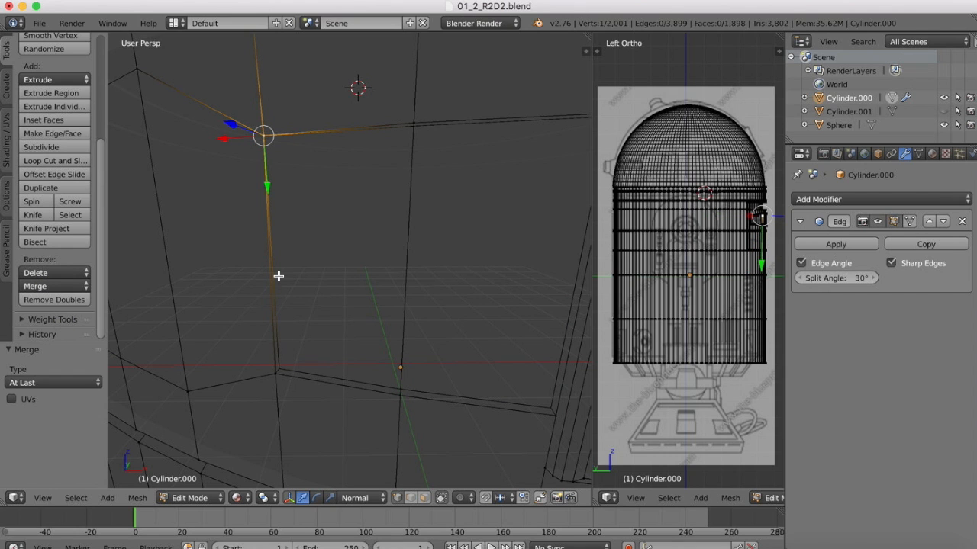
- Merge the neck's lower corner vertex on the tapered side into the adjacent extruded corner vertex using At Last
right_click(274, 378)
shift+right_click(280, 369)
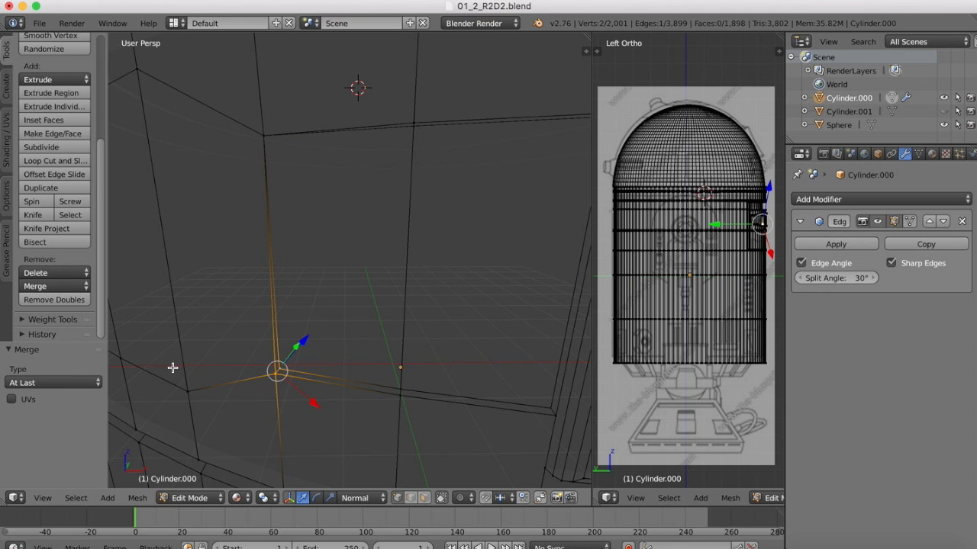
click(43, 287)
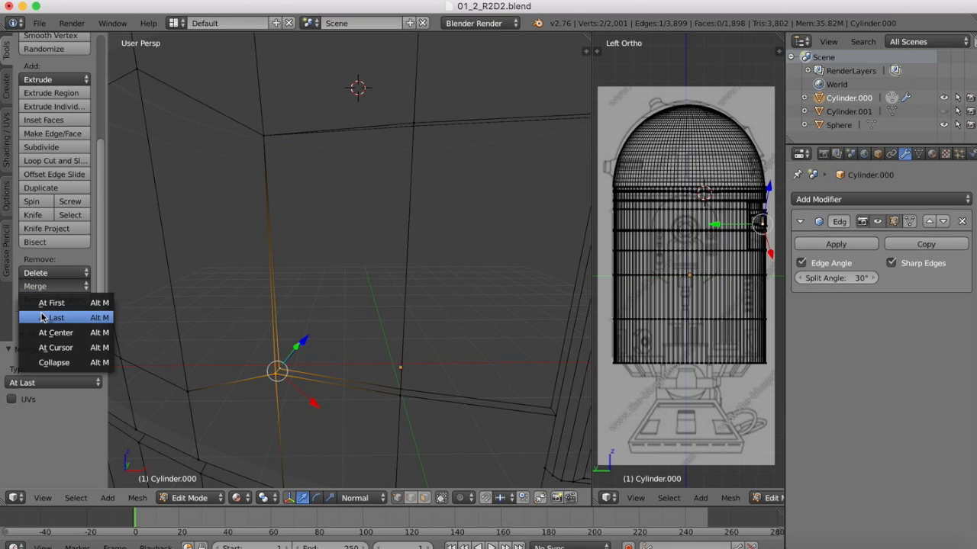
click(42, 317)
- Select the five faces of the left tapered slot piece in face mode and extrude them outward by about 0.043
scroll(407, 229, down, 6)
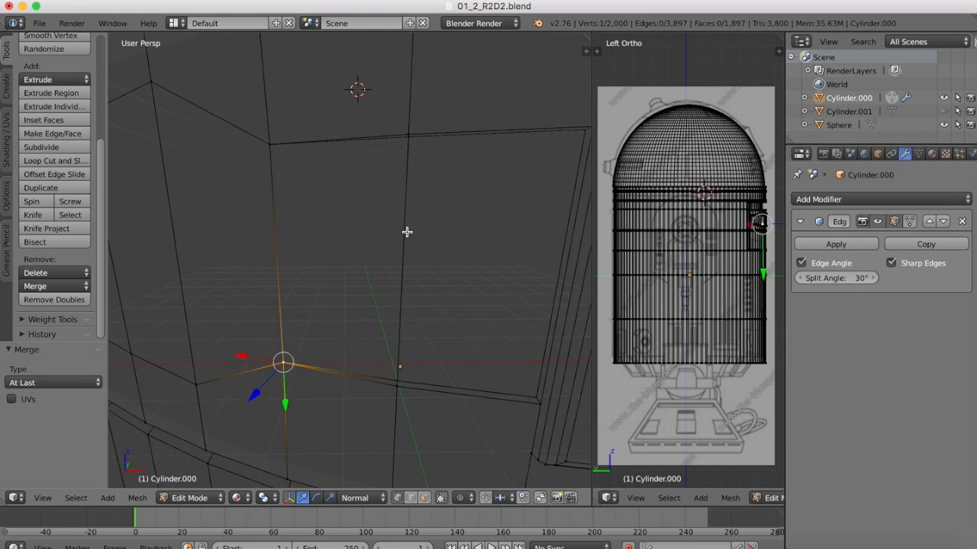
scroll(407, 232, left, 3)
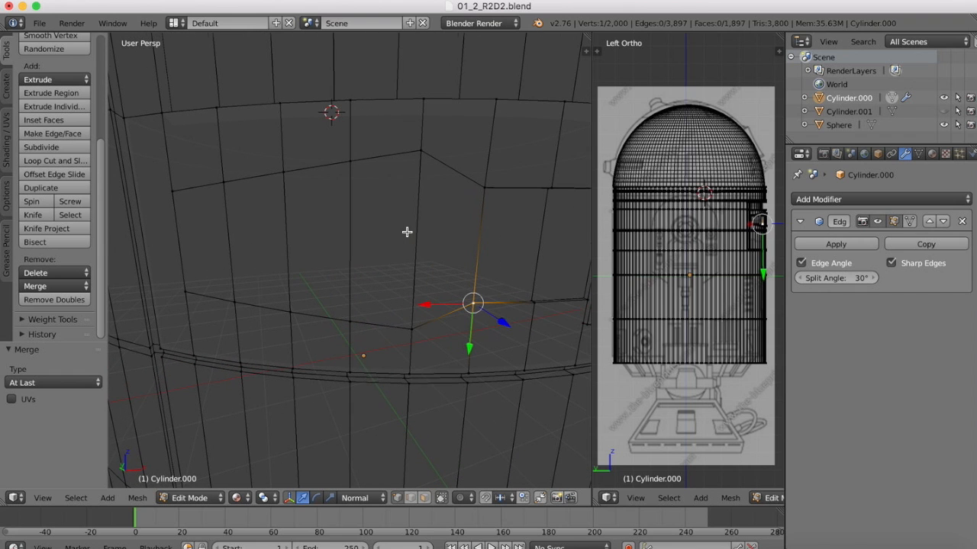
click(424, 497)
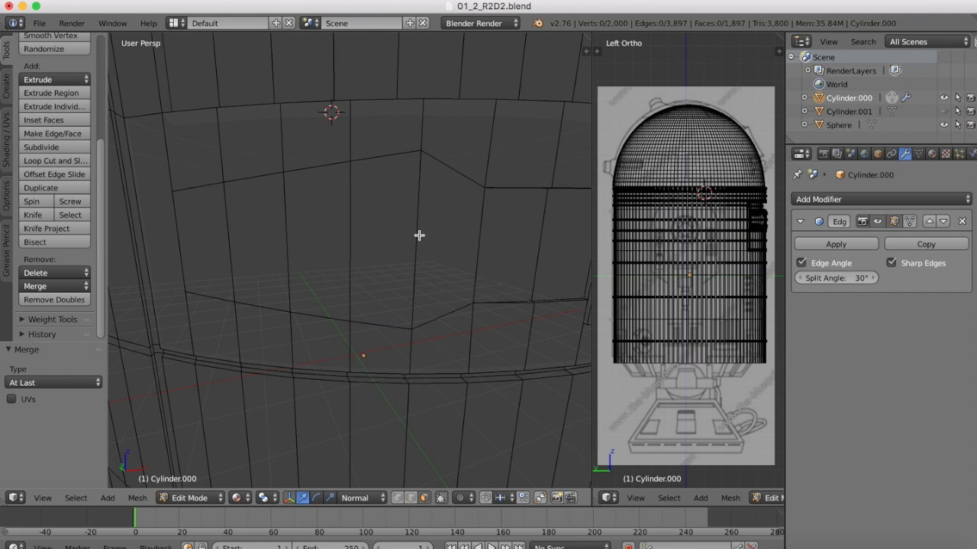
right_click(194, 237)
shift+right_click(251, 220)
shift+right_click(313, 206)
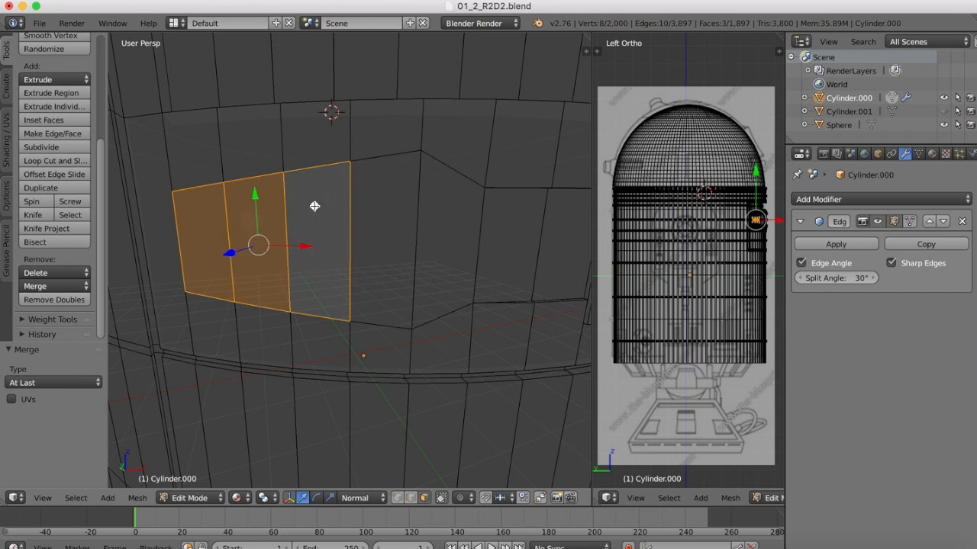
shift+right_click(387, 203)
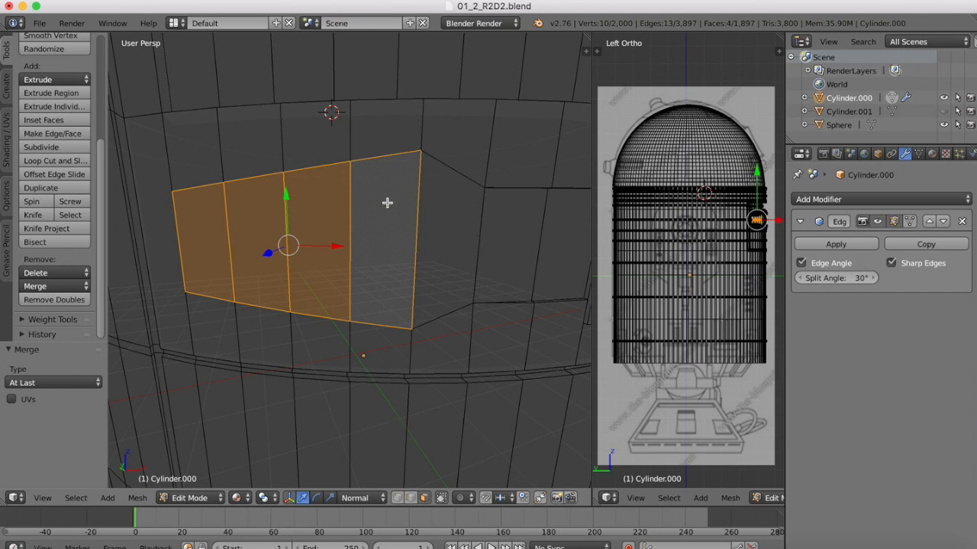
shift+right_click(434, 222)
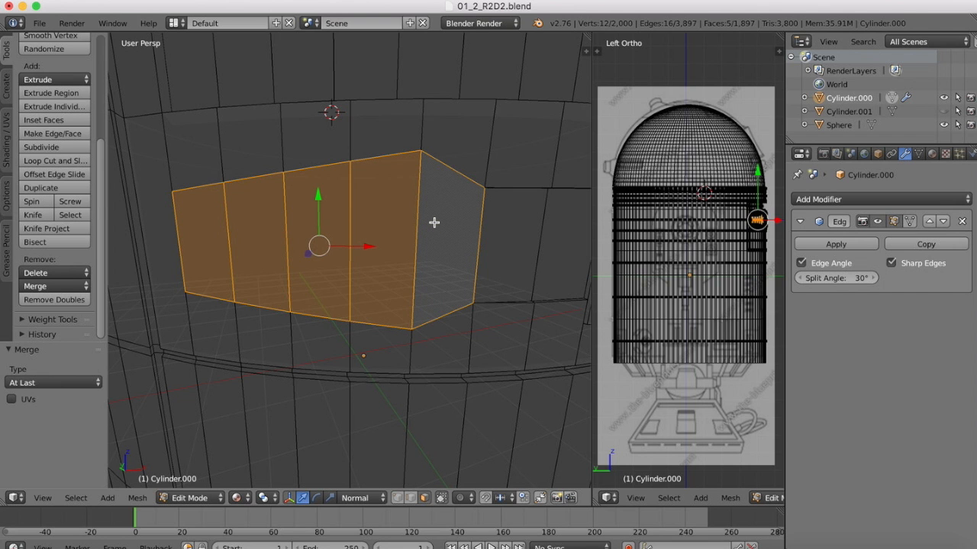
scroll(434, 222, right, 5)
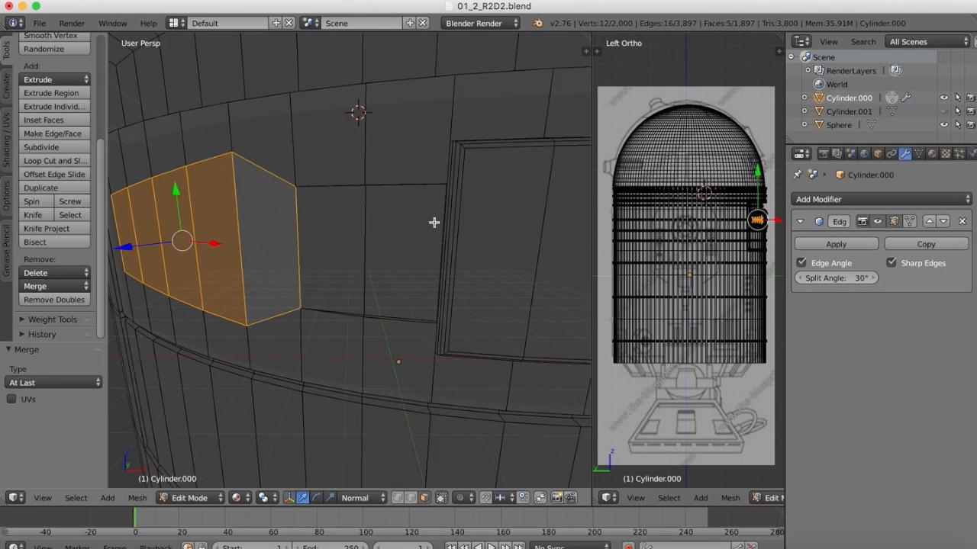
scroll(434, 222, up, 3)
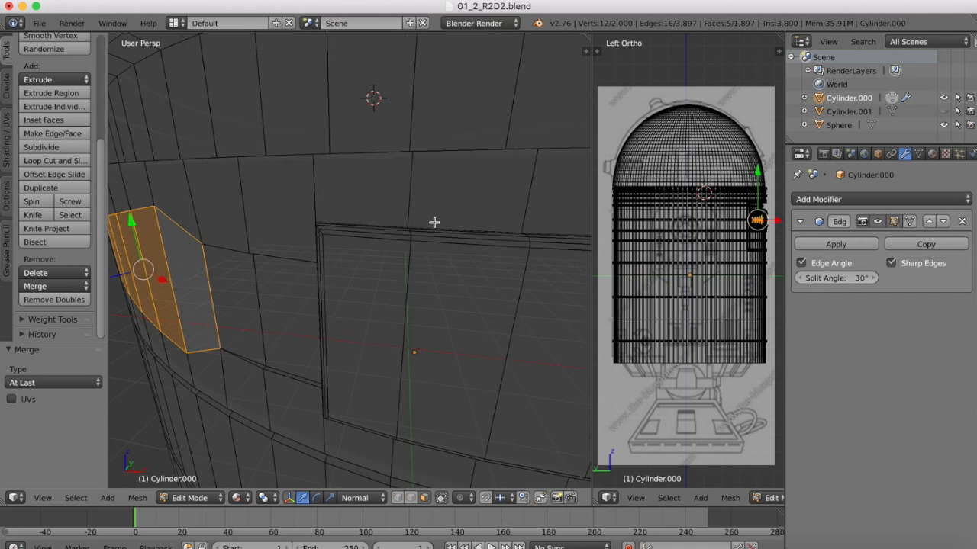
scroll(435, 222, left, 6)
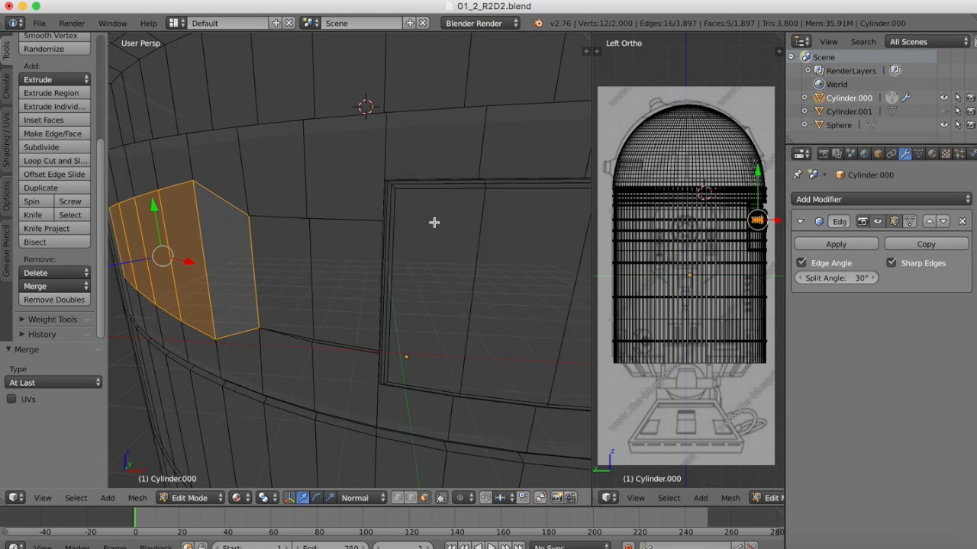
scroll(434, 222, up, 3)
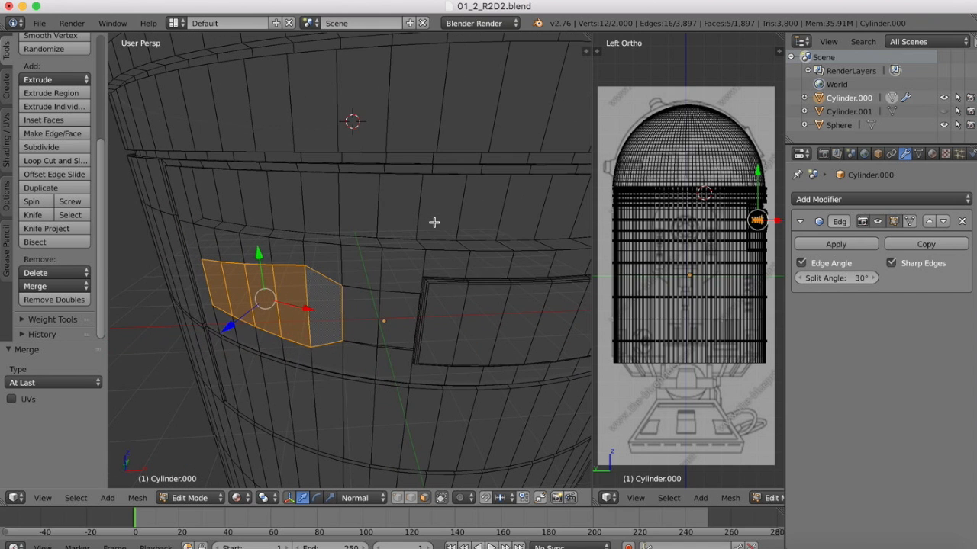
key(e)
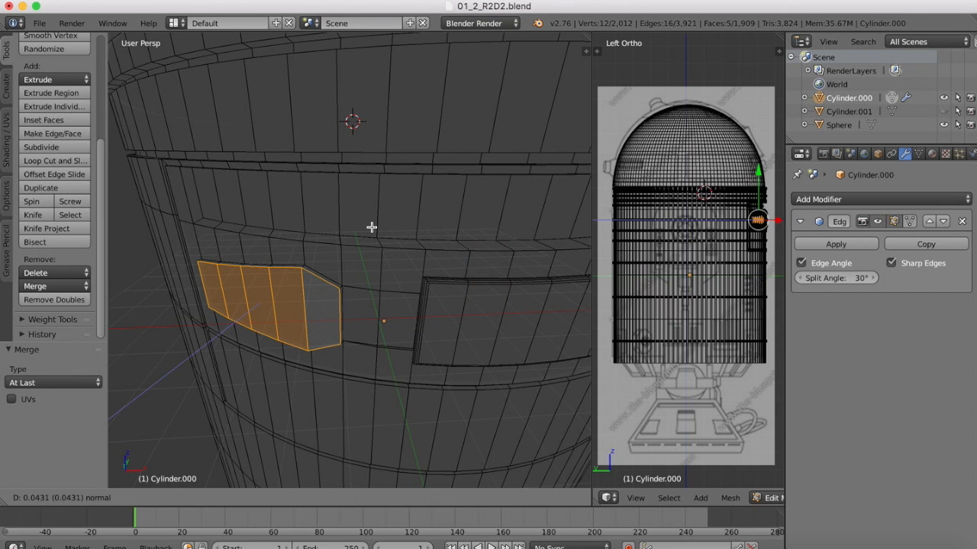
click(372, 226)
- Merge the extruded tapered piece's upper and lower neck-side corner vertices into the neck's corner vertices using At Last
scroll(362, 290, up, 5)
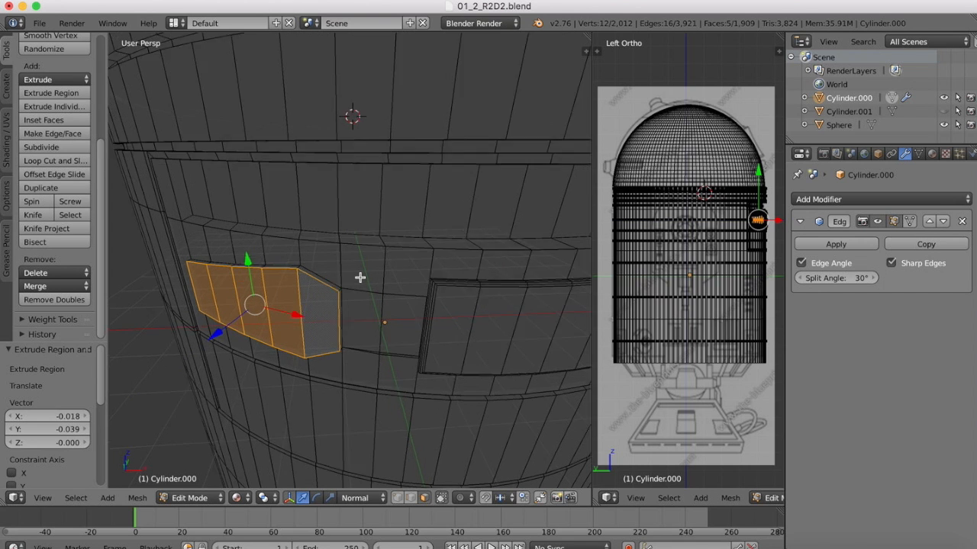
scroll(367, 312, down, 5)
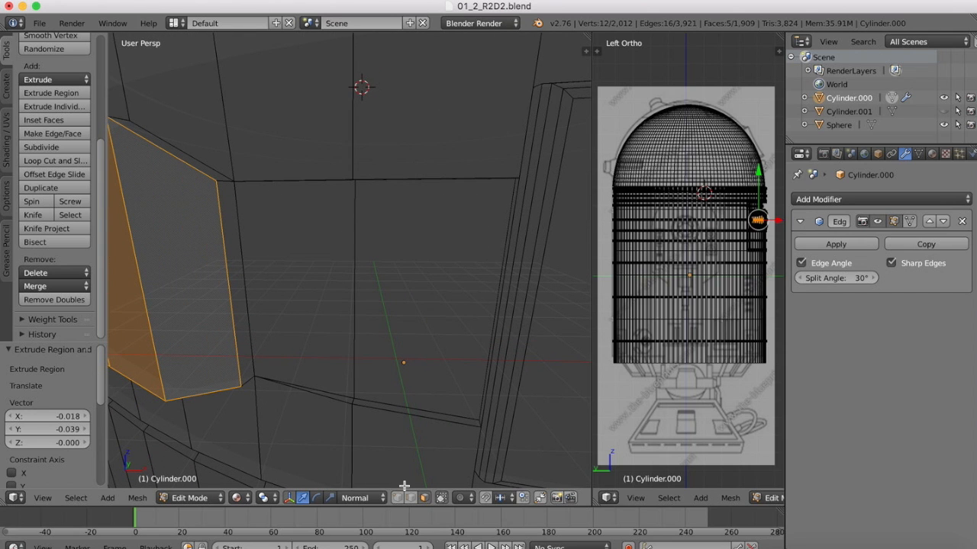
right_click(214, 180)
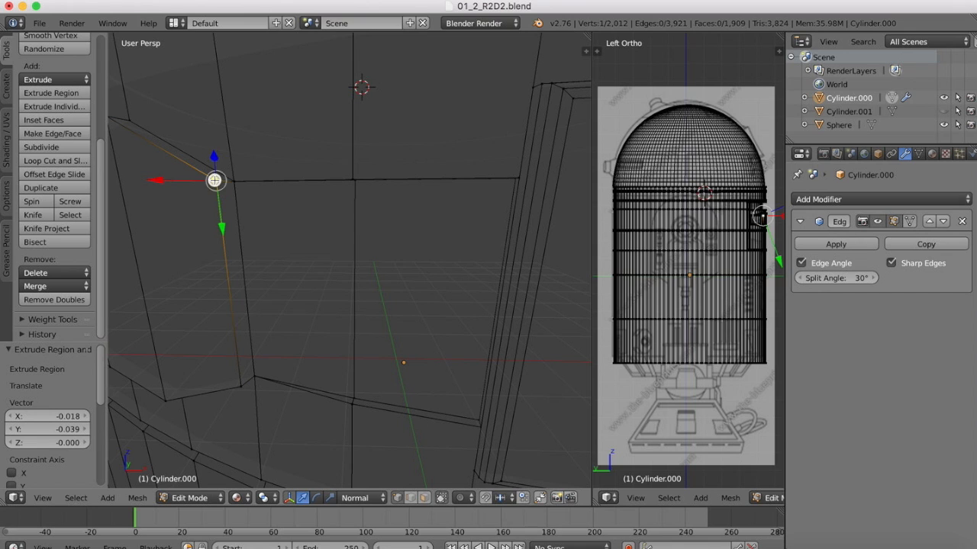
shift+right_click(239, 186)
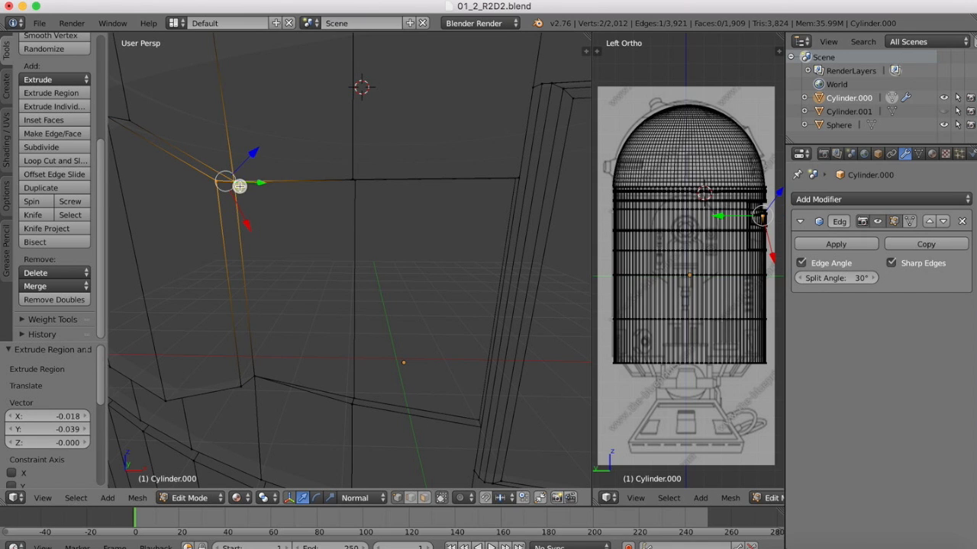
click(50, 286)
click(57, 318)
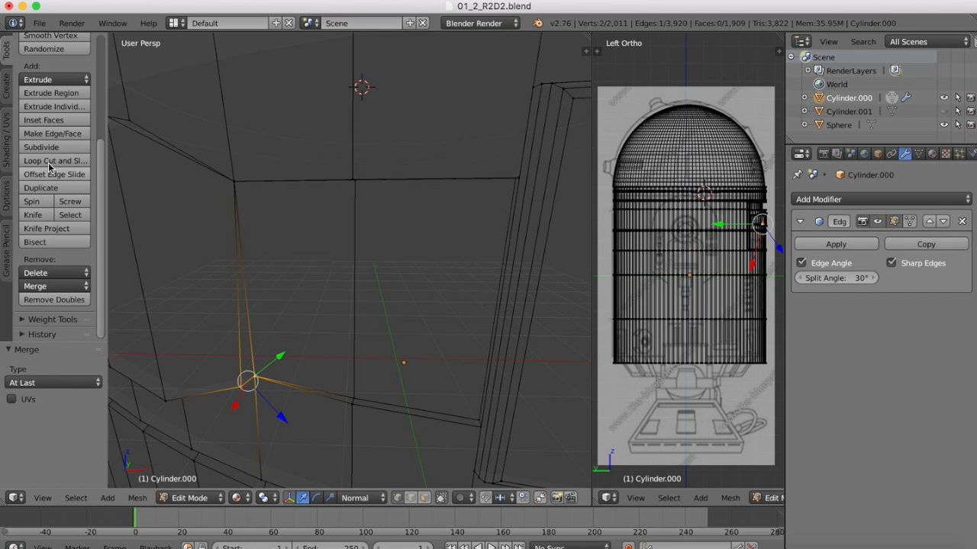
click(43, 286)
click(57, 317)
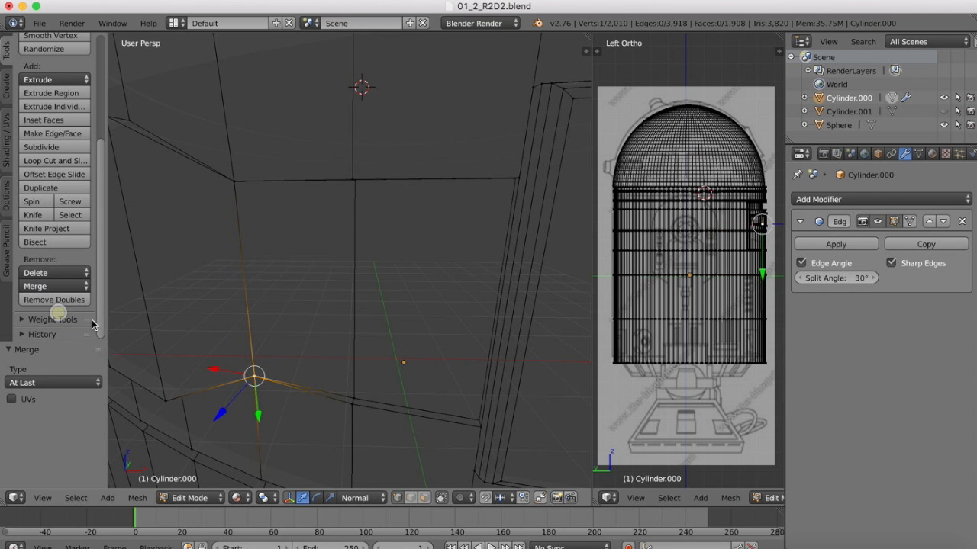
- Switch to Object Mode with solid shading and inspect the left tapered piece and neck beside the raised slot
scroll(323, 237, down, 5)
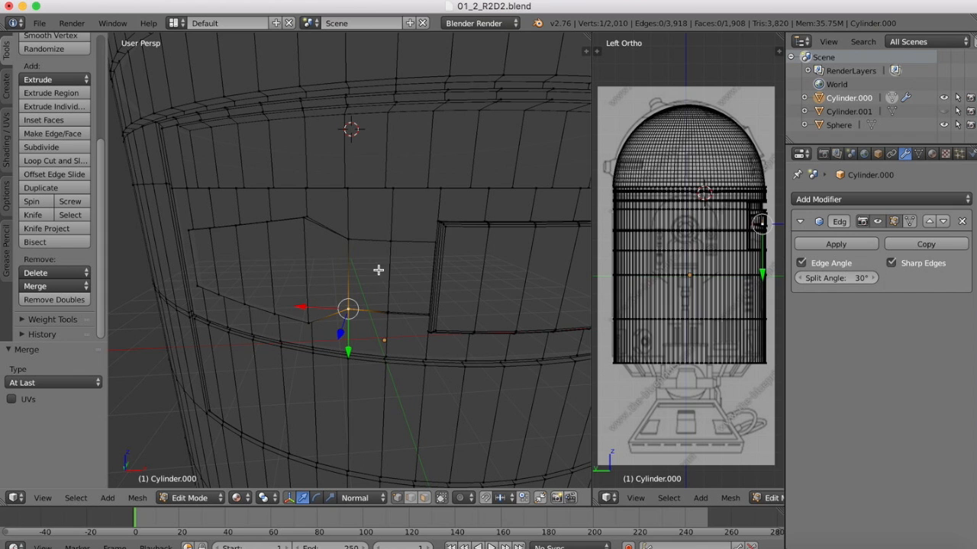
middle_drag(340, 293, 339, 293)
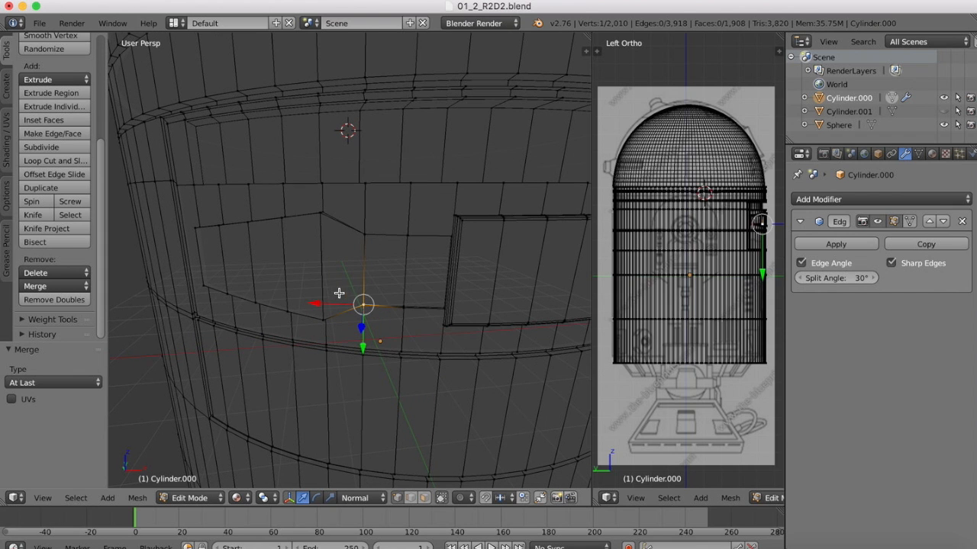
click(211, 502)
click(201, 482)
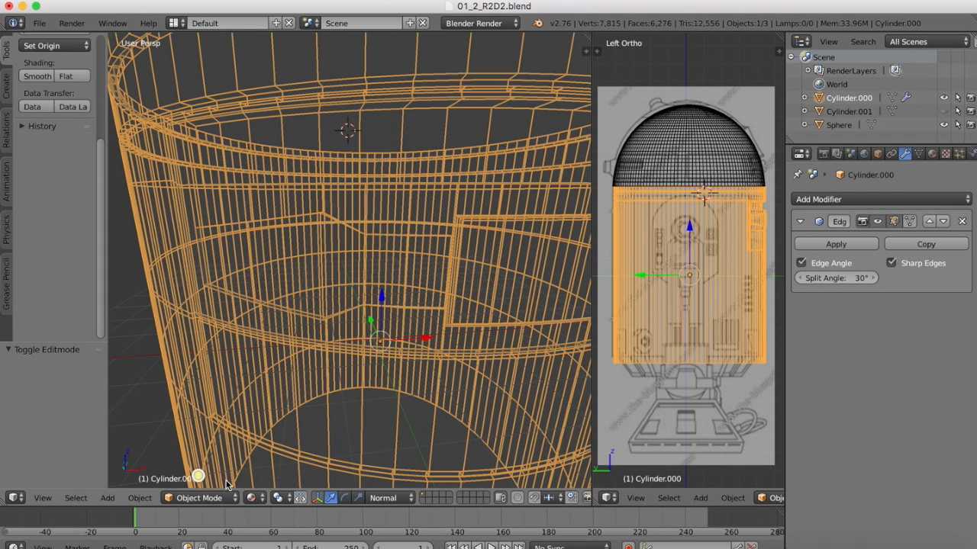
click(254, 498)
click(264, 451)
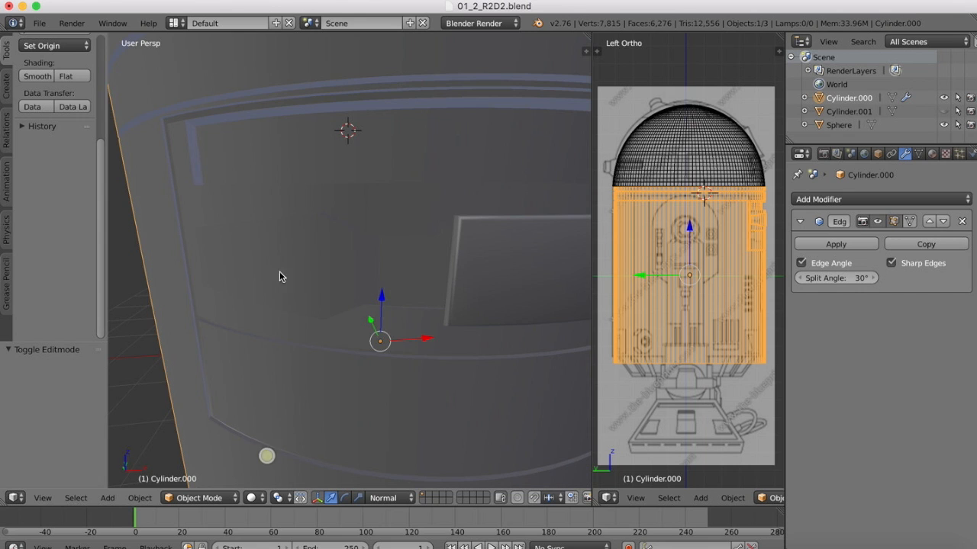
scroll(260, 258, down, 1)
scroll(260, 252, left, 3)
scroll(260, 253, right, 5)
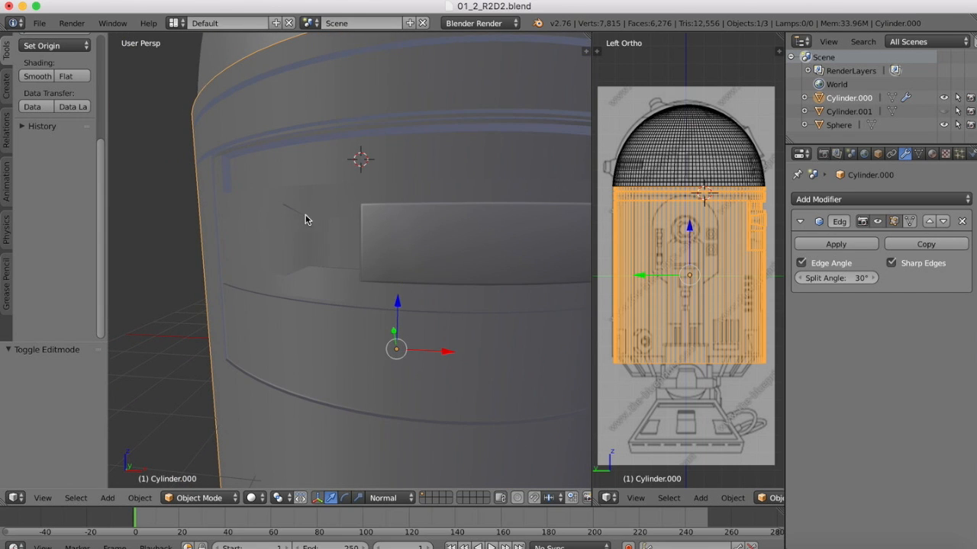
- Enter Edit Mode with edge selection and select the upper border edges of the left tapered slot piece, including the slanted edge toward the neck
scroll(321, 250, left, 3)
scroll(374, 241, left, 4)
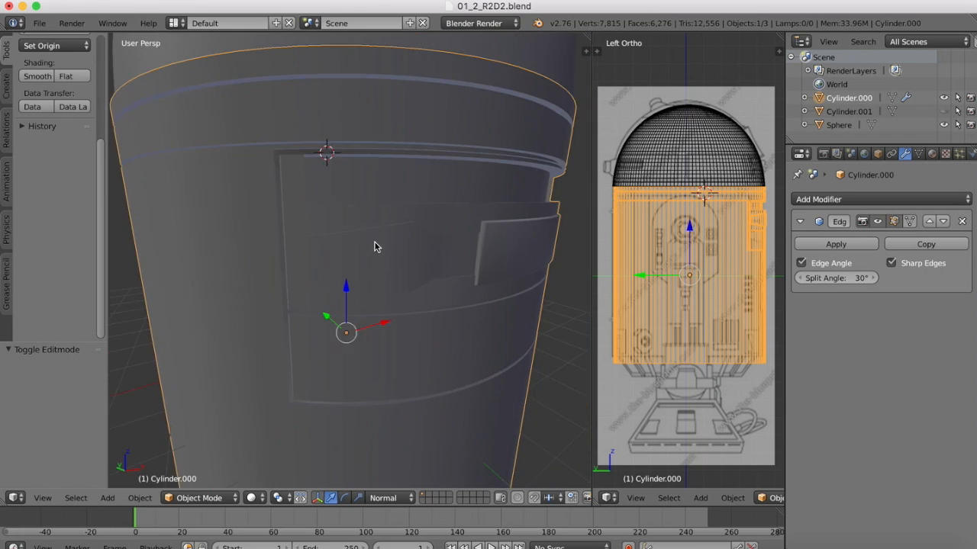
scroll(374, 241, right, 3)
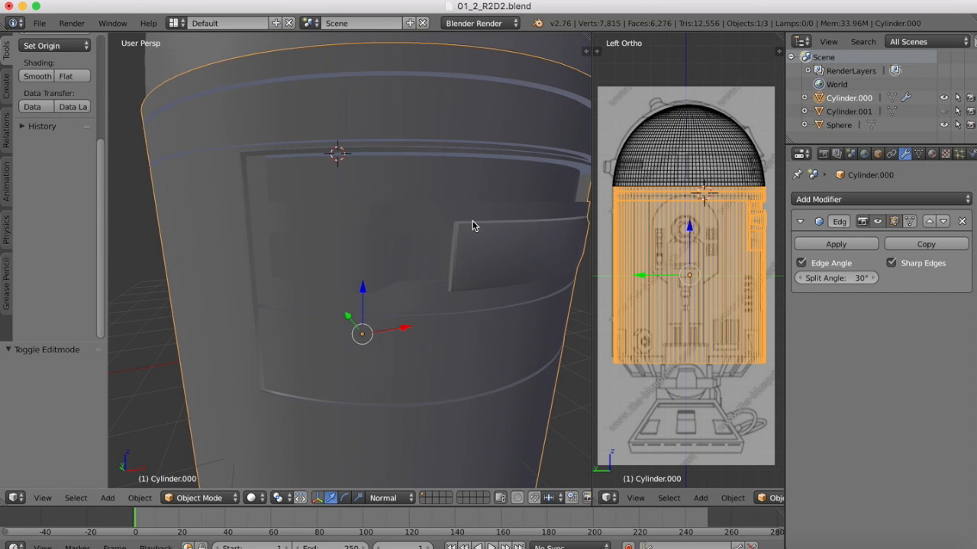
click(218, 496)
click(209, 467)
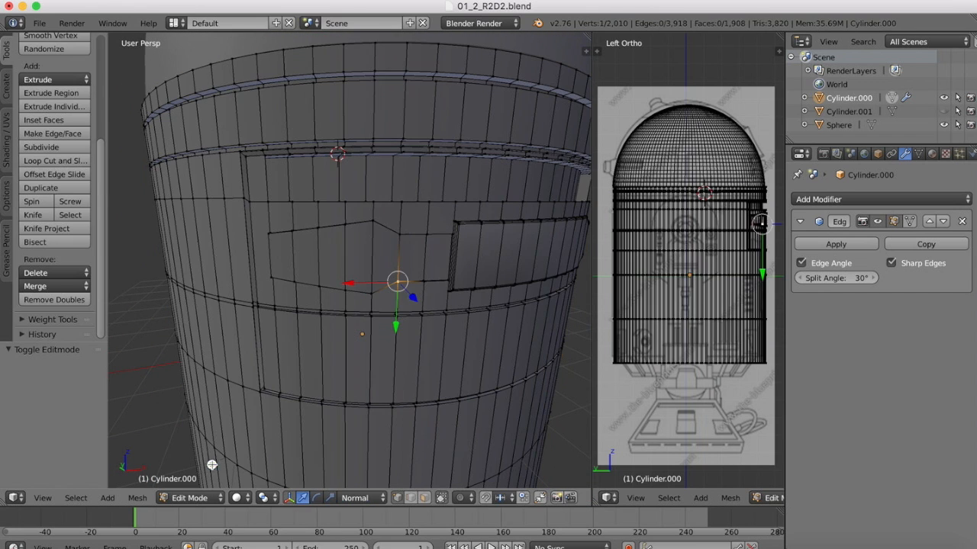
click(410, 498)
right_click(282, 240)
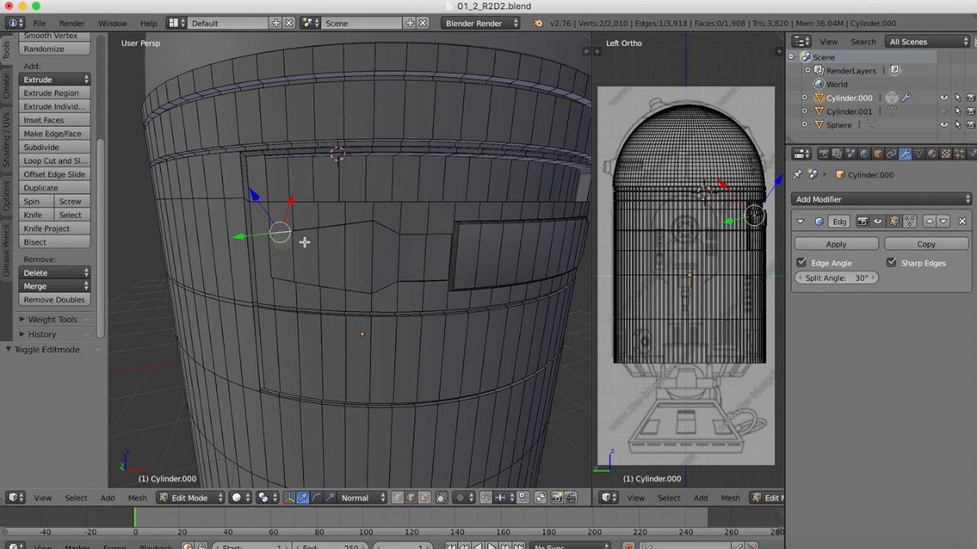
shift+right_click(303, 241)
shift+right_click(300, 244)
shift+right_click(307, 231)
shift+right_click(332, 228)
shift+right_click(358, 231)
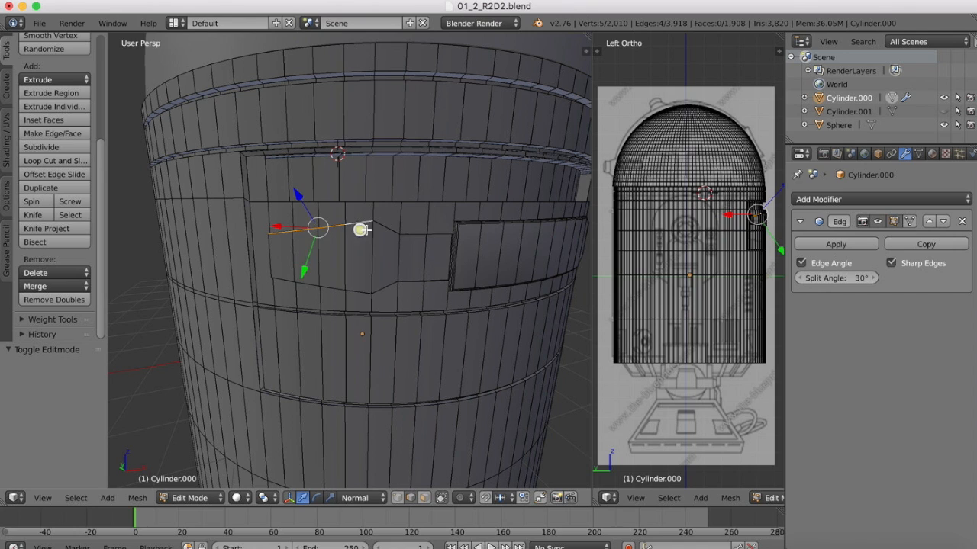
shift+right_click(384, 230)
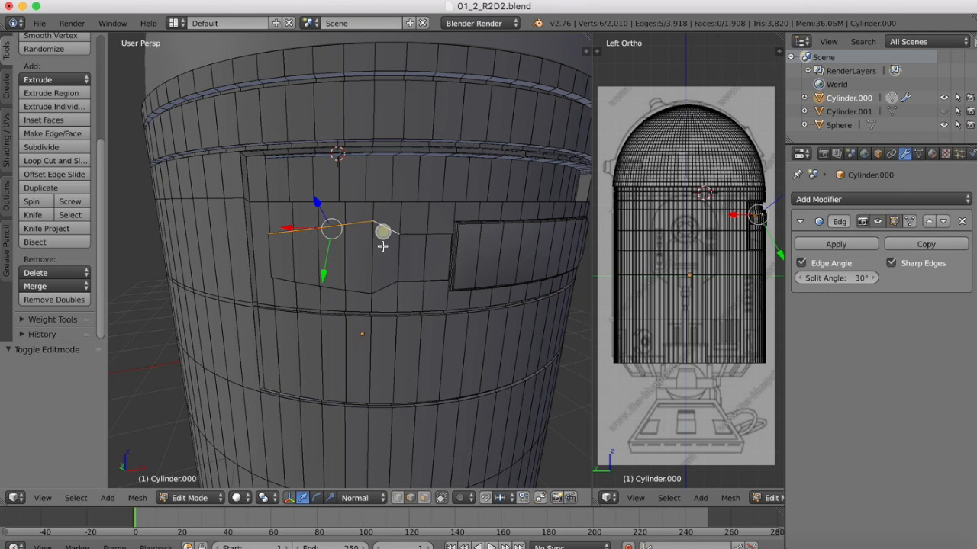
- Add the lower border edges and the outer end edge of the left tapered piece to the selection
shift+right_click(385, 284)
shift+right_click(367, 285)
shift+right_click(286, 274)
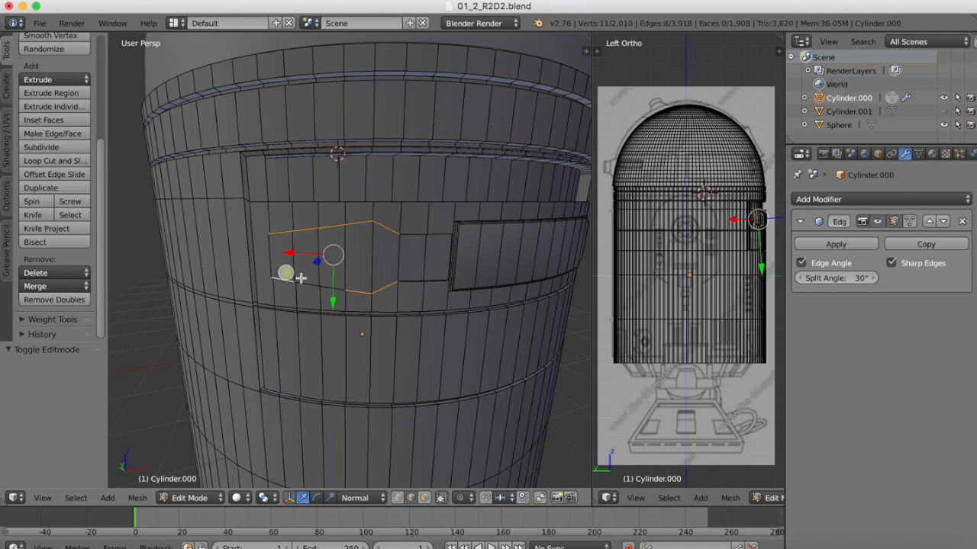
shift+right_click(306, 284)
shift+right_click(344, 280)
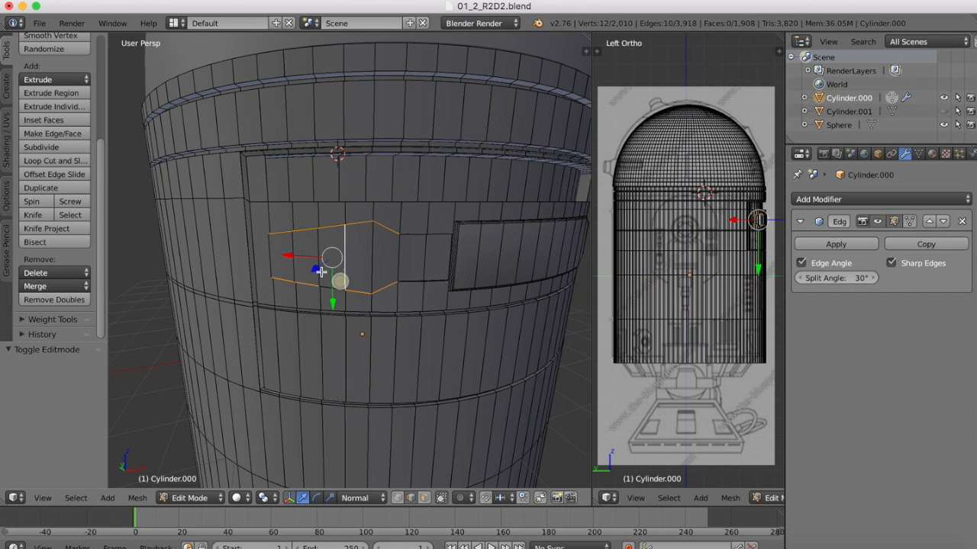
shift+right_click(272, 263)
shift+right_click(346, 264)
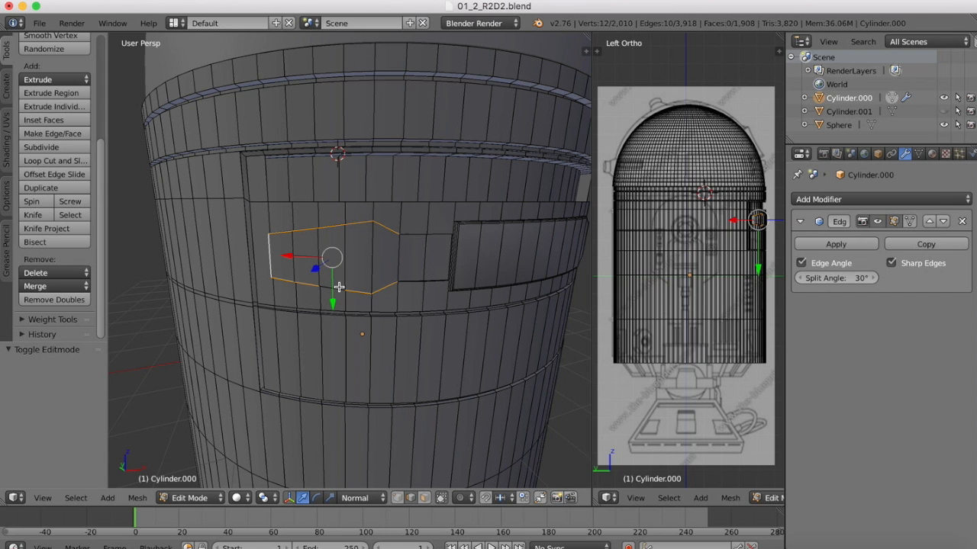
shift+right_click(338, 287)
- Try beveling the tapered piece's selected outline with 3 segments and an offset of about 0.005
scroll(368, 235, up, 4)
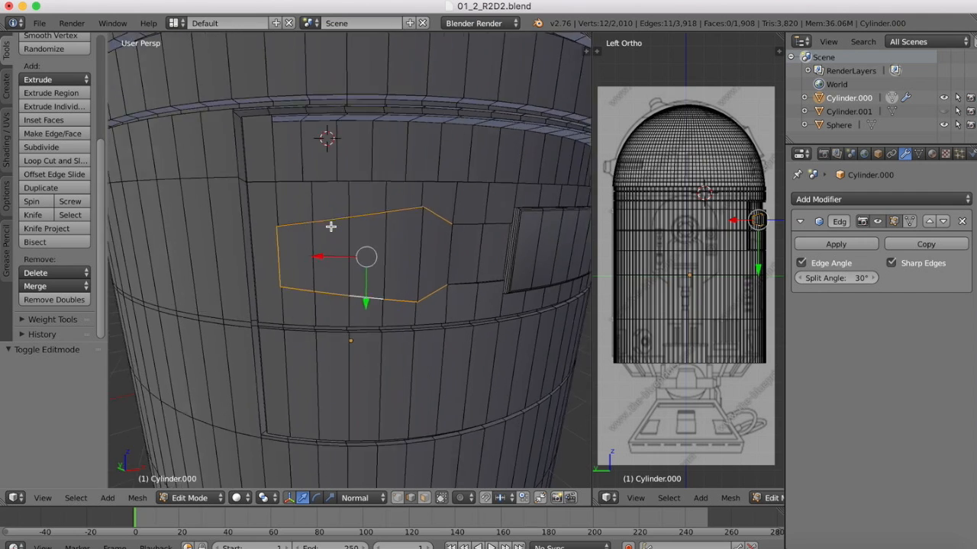
scroll(331, 226, up, 3)
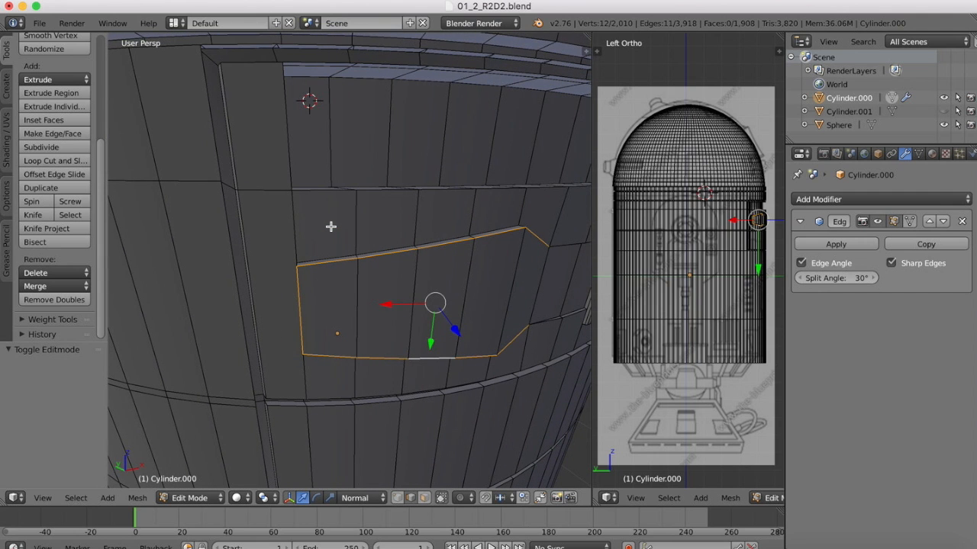
key(ctrl+b)
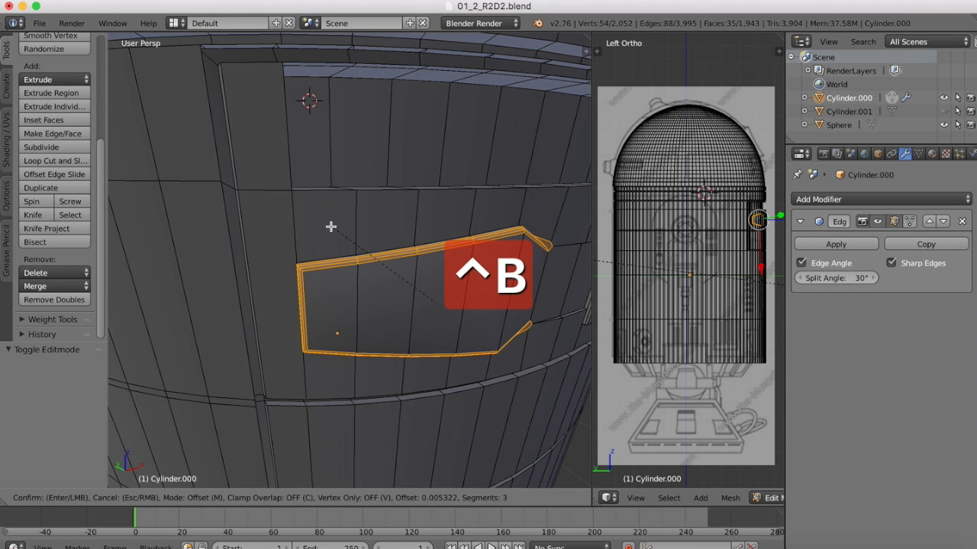
click(331, 227)
scroll(347, 189, down, 3)
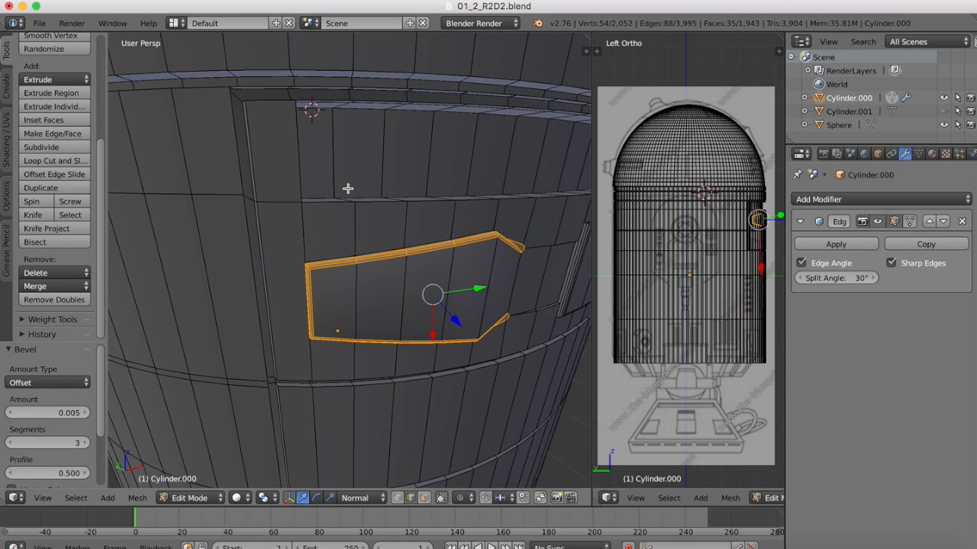
scroll(348, 188, right, 5)
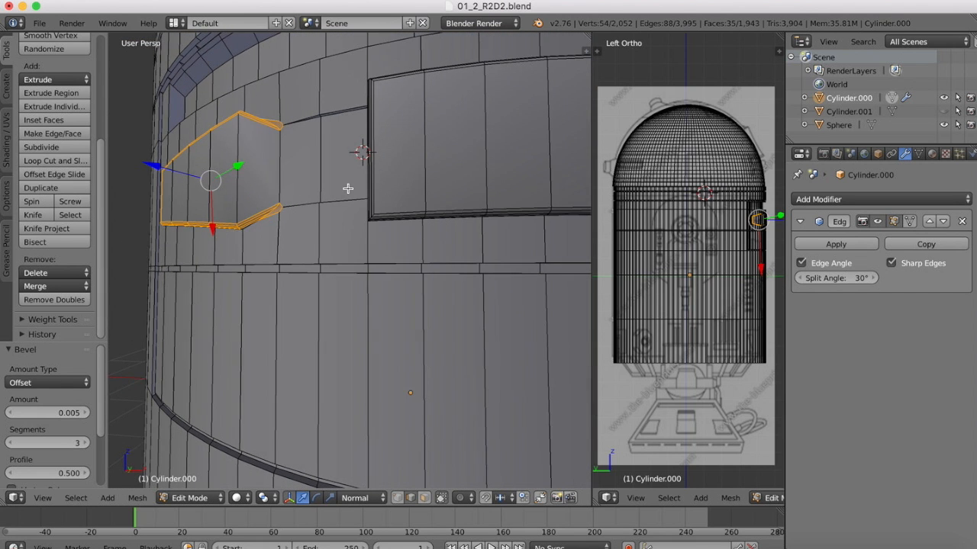
scroll(348, 189, left, 5)
scroll(348, 189, right, 2)
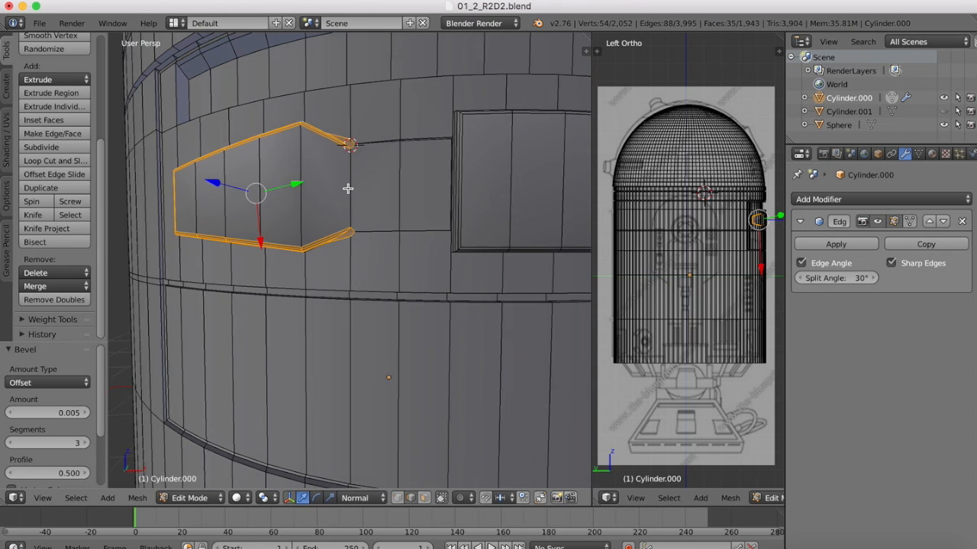
scroll(348, 188, down, 4)
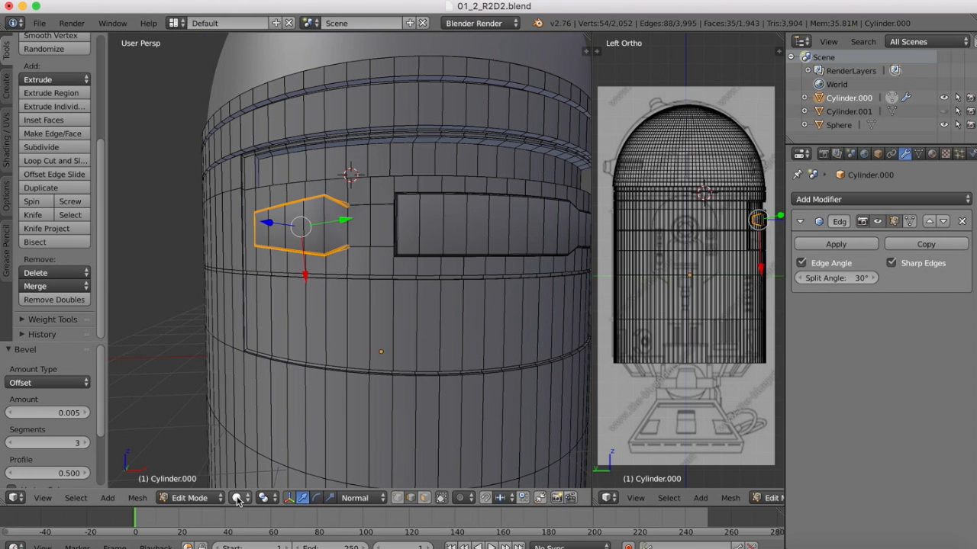
- Switch to Object Mode and examine the beveled tapered piece and its junction with the neck from several angles
click(239, 497)
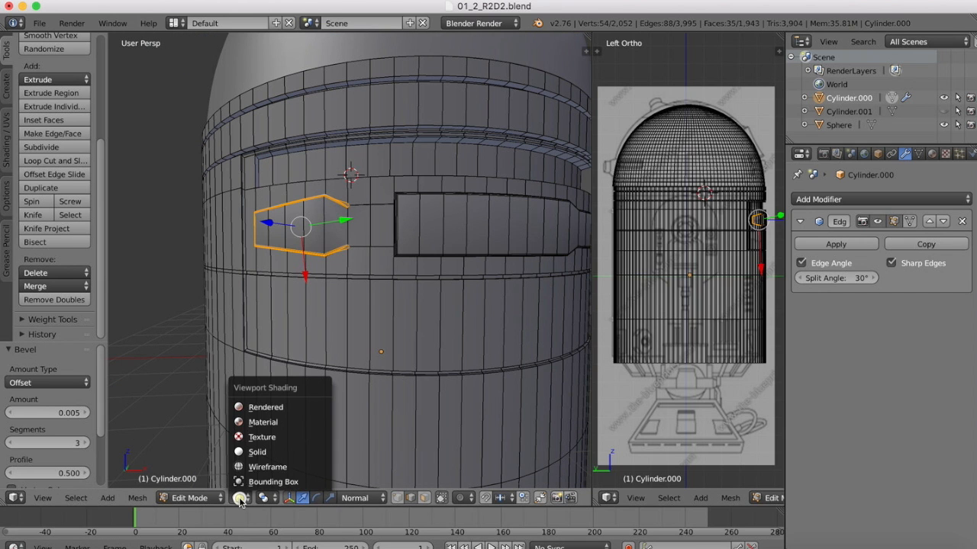
click(187, 497)
click(186, 481)
scroll(297, 238, down, 2)
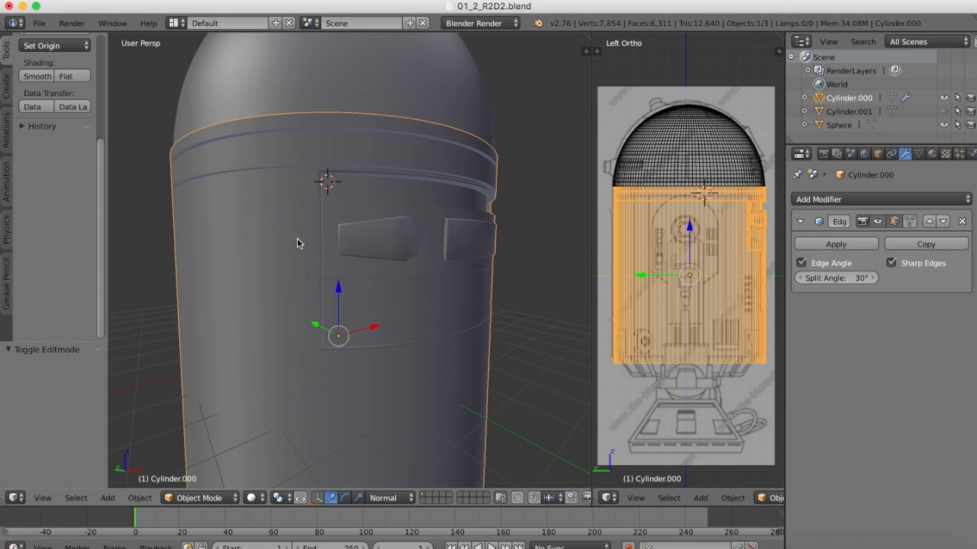
scroll(296, 239, up, 4)
scroll(297, 244, right, 4)
scroll(297, 243, left, 3)
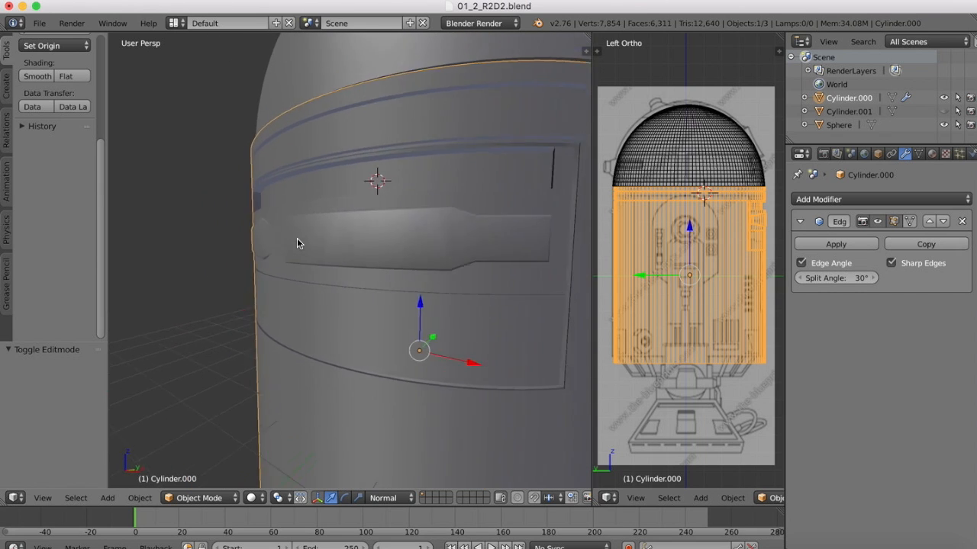
scroll(297, 243, left, 3)
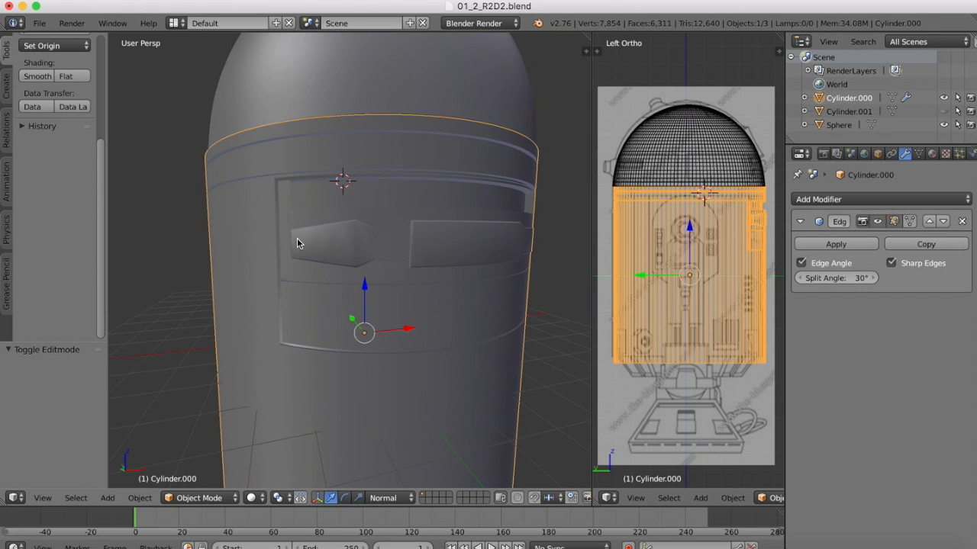
scroll(297, 238, up, 2)
scroll(332, 230, up, 3)
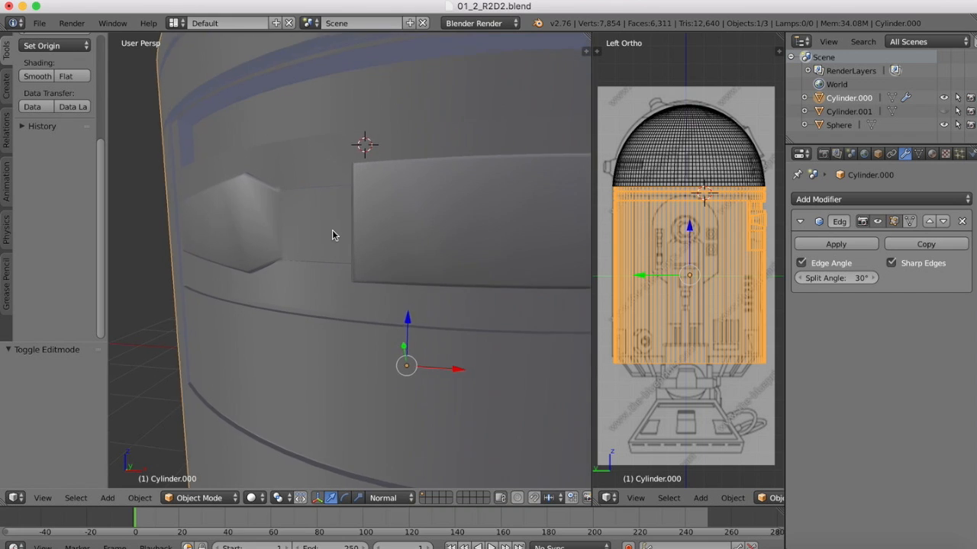
scroll(332, 235, up, 4)
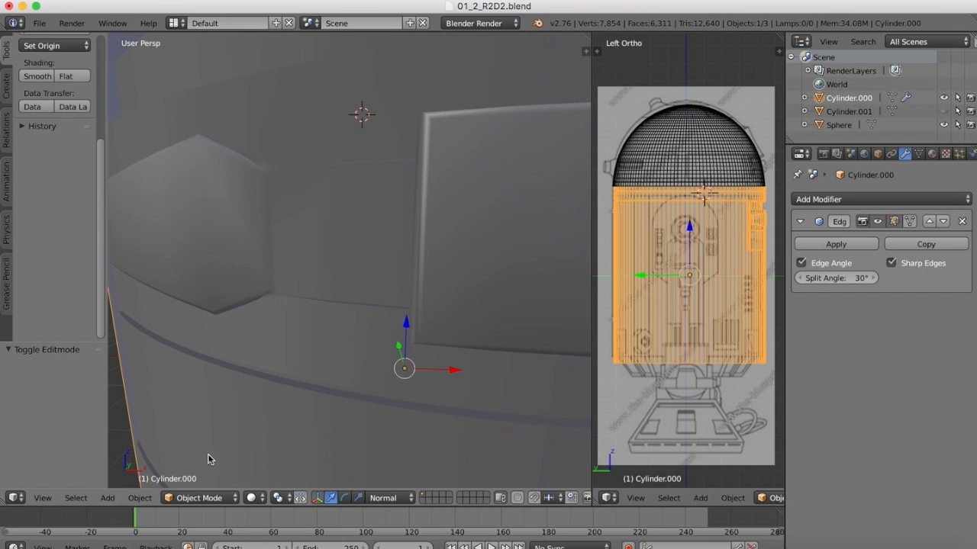
- Return to Edit Mode and undo the bevel on the tapered piece's outline
click(194, 497)
click(196, 466)
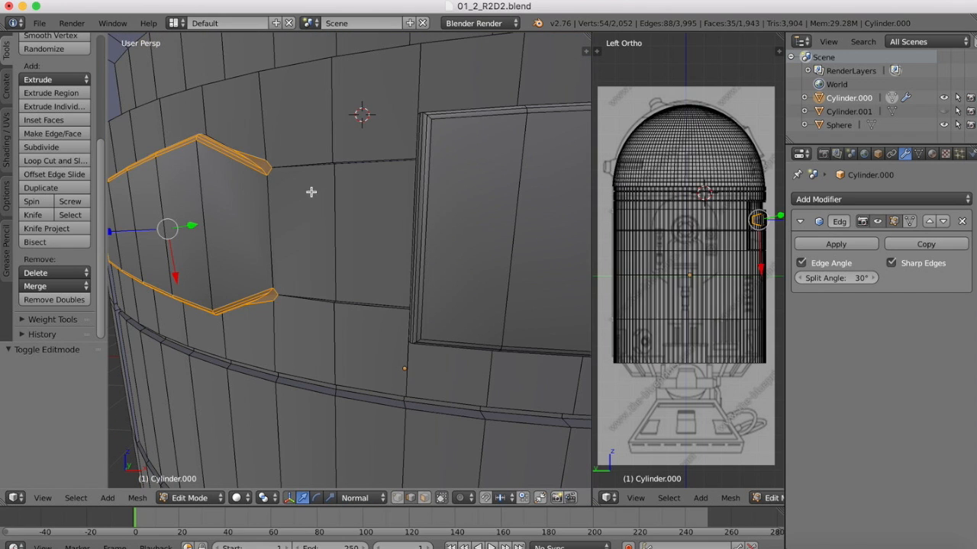
key(super+z)
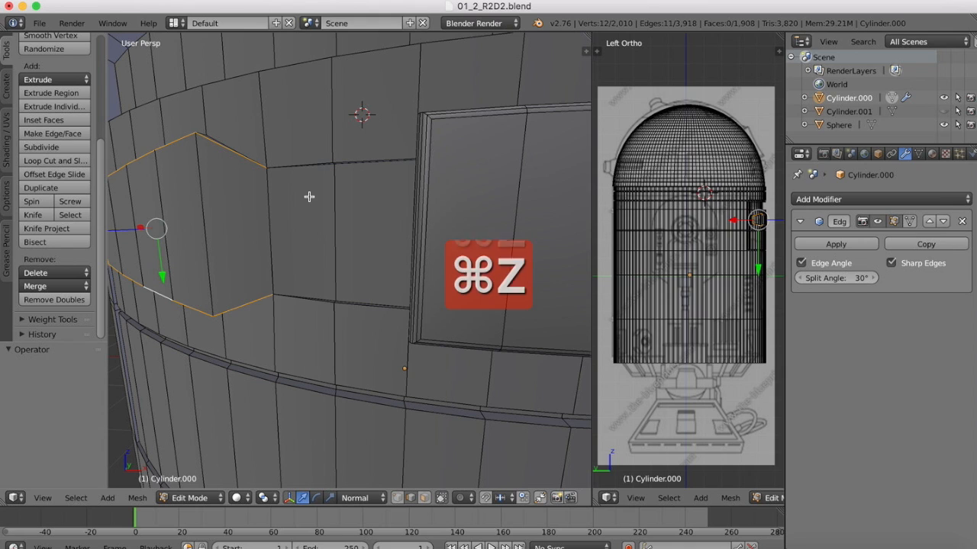
- Add the neck's upper and lower edges to the outline selection and bevel it with 3 segments, offset about 0.005
shift+right_click(303, 301)
shift+right_click(347, 307)
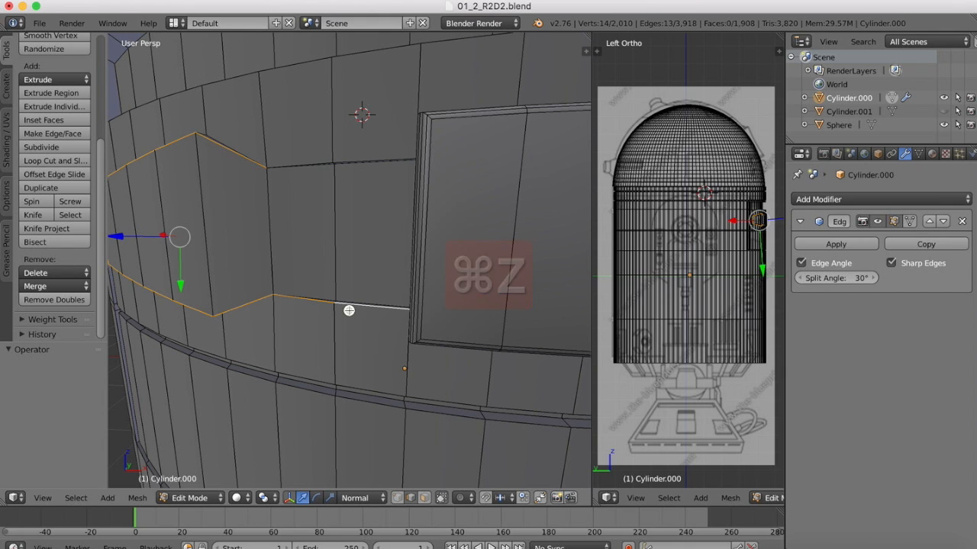
shift+right_click(353, 155)
shift+right_click(310, 156)
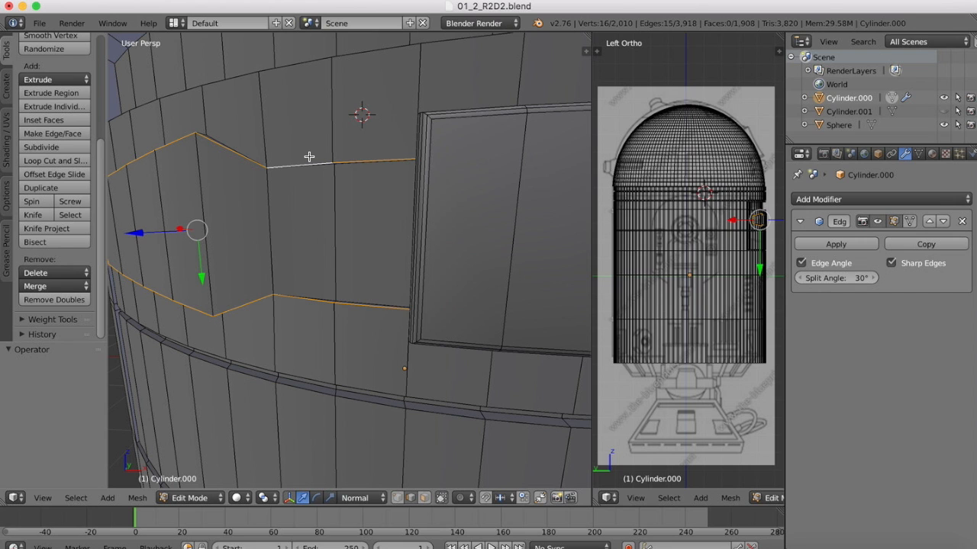
key(ctrl+b)
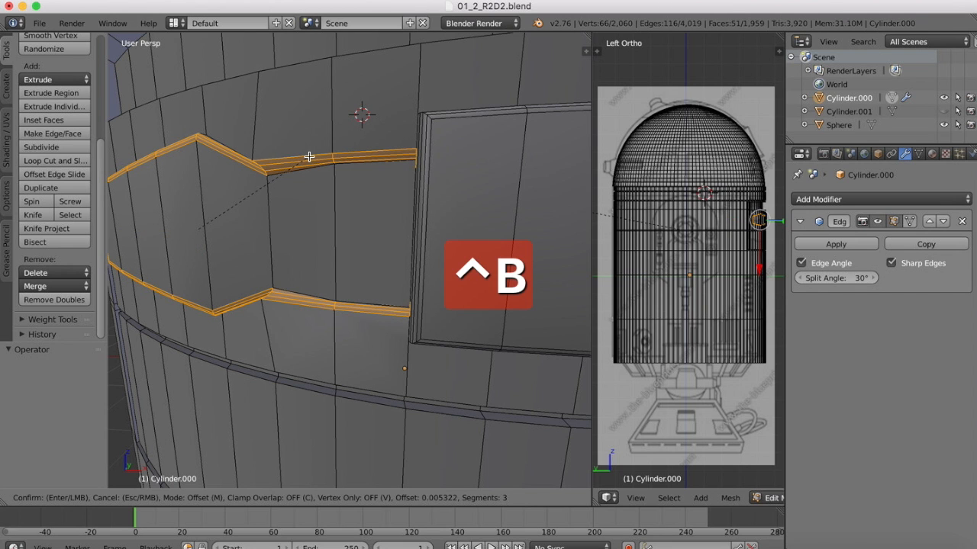
click(307, 156)
- Switch to Object Mode, inspect the beveled slot pieces on the body, and compare them with the R2-D2 reference photo
click(190, 498)
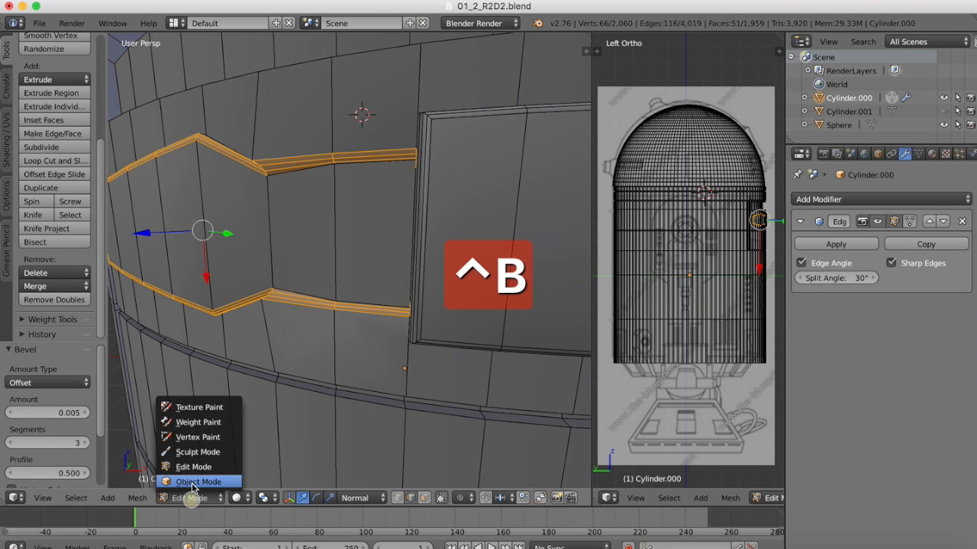
click(191, 481)
scroll(261, 205, down, 6)
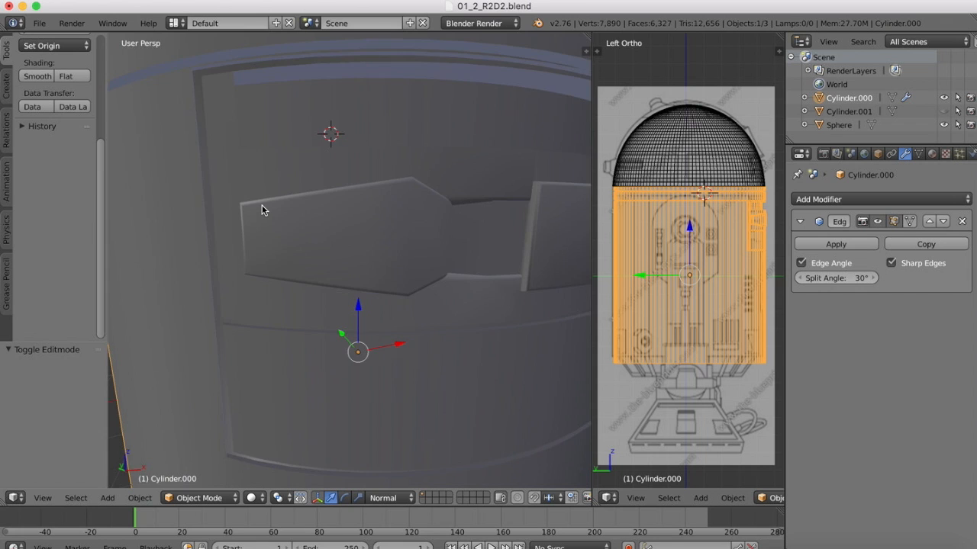
scroll(262, 204, down, 6)
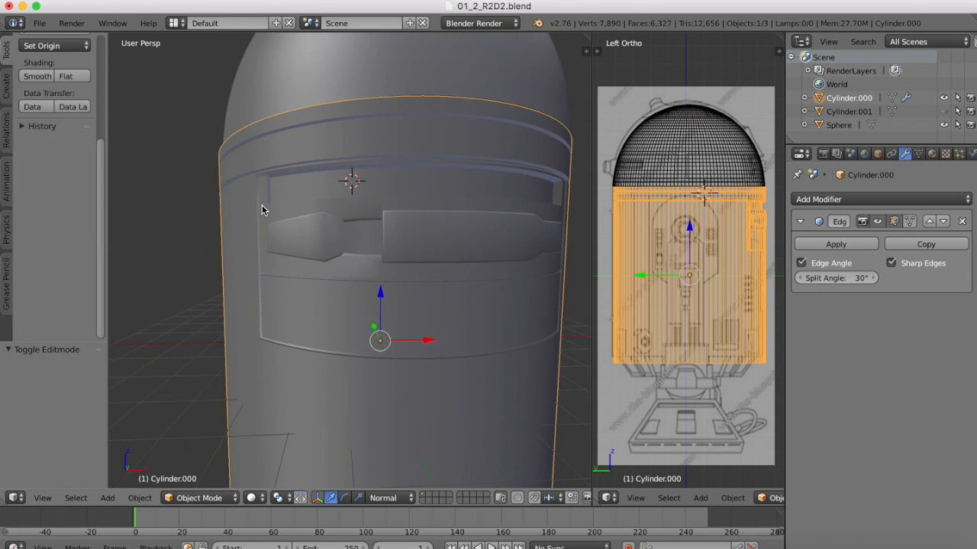
scroll(325, 214, right, 4)
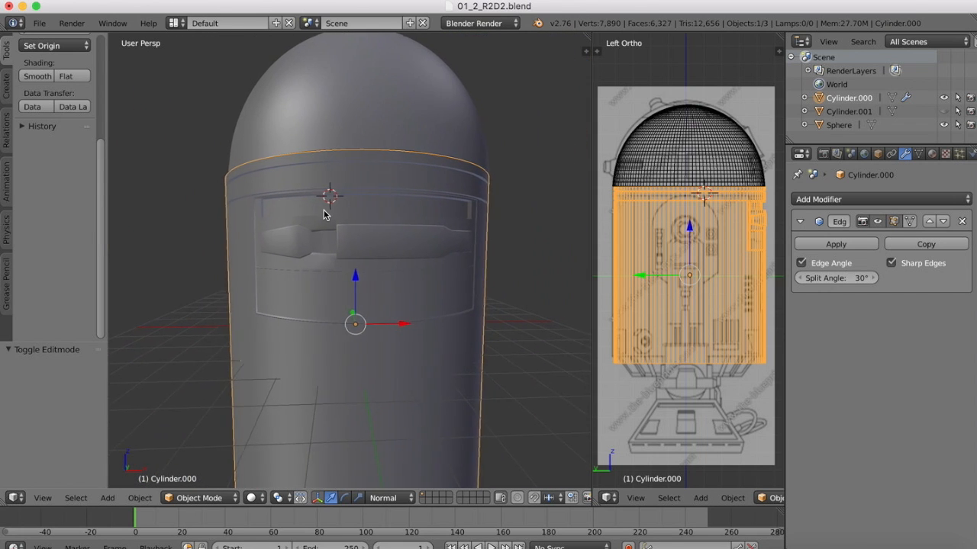
scroll(342, 212, down, 2)
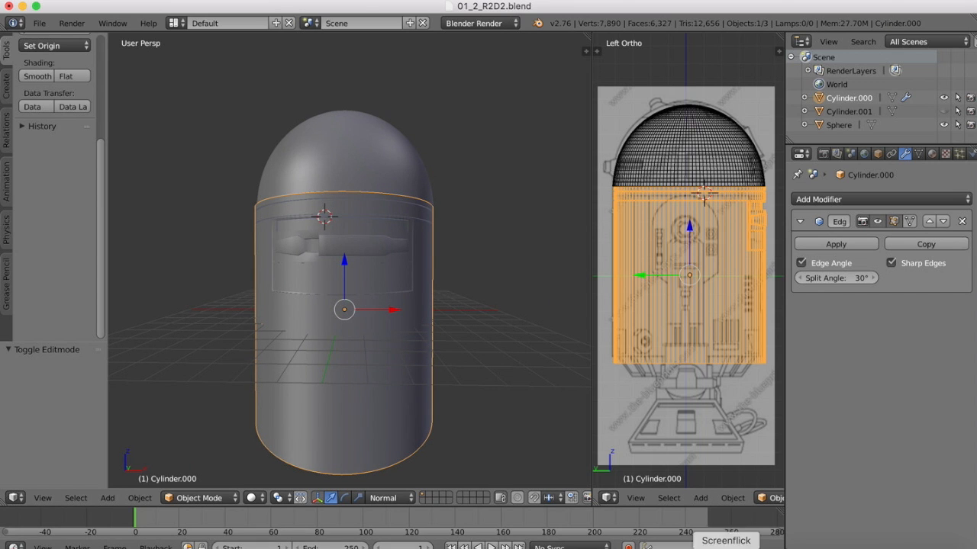
click(749, 544)
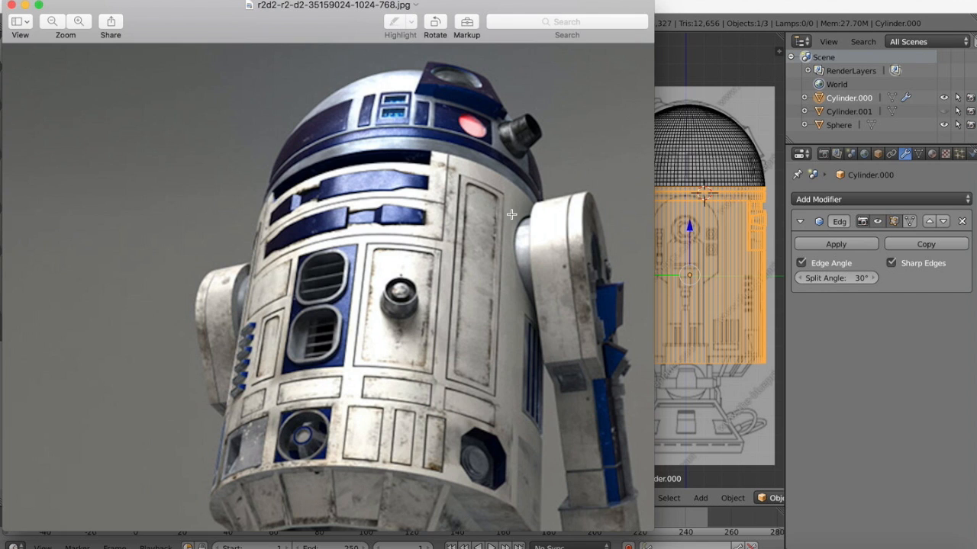
- Return to Blender, bevel the outline of the uppermost rectangular slot, and inspect the bevel in Object Mode
click(697, 9)
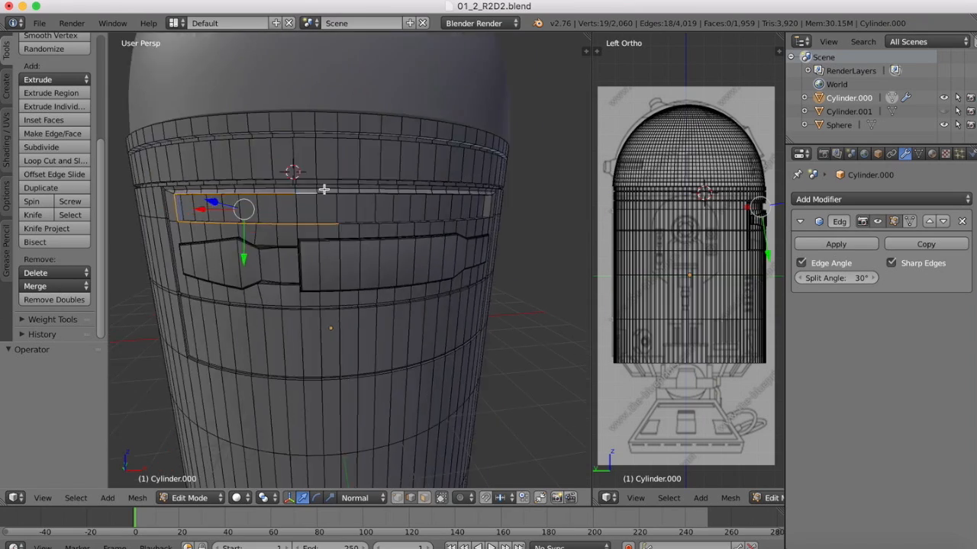
scroll(451, 199, up, 3)
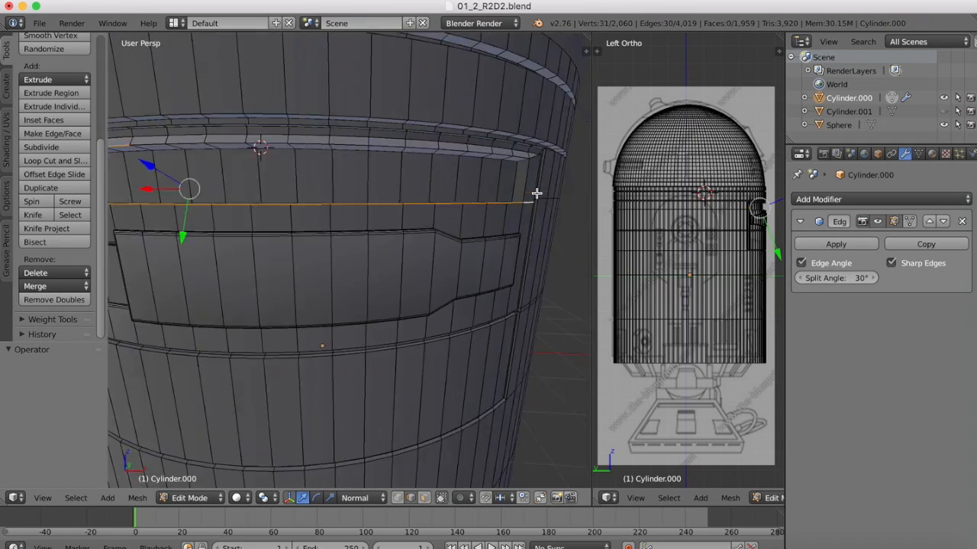
middle_drag(536, 194, 453, 237)
mouse_move(267, 186)
middle_down()
mouse_move(283, 190)
mouse_move(299, 225)
middle_up()
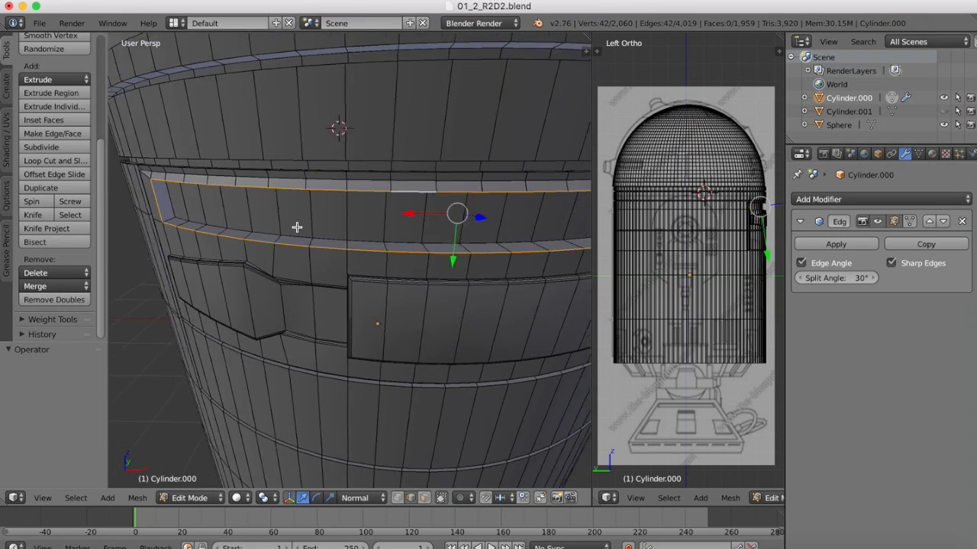
key(ctrl+b)
click(298, 225)
key(Tab)
scroll(288, 318, down, 2)
scroll(288, 318, left, 3)
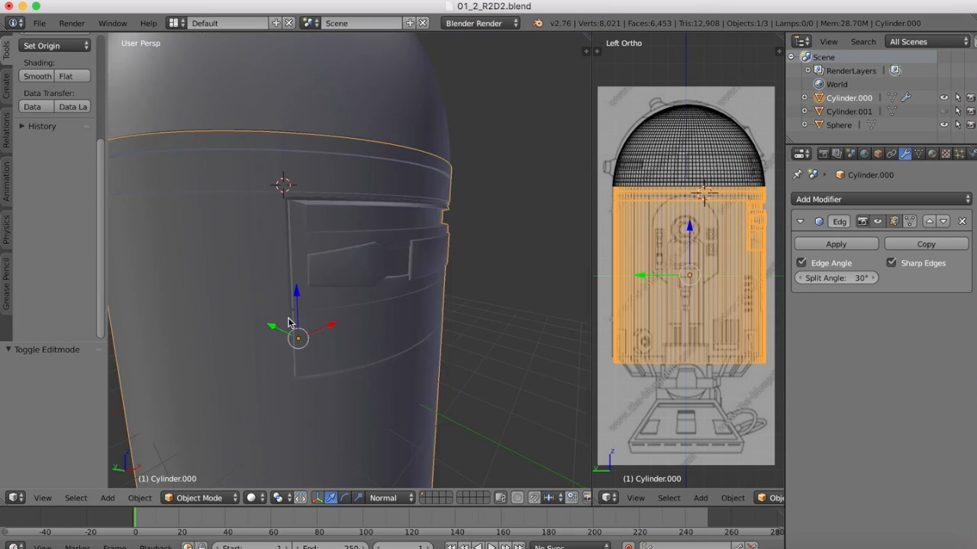
scroll(289, 318, right, 6)
scroll(288, 318, left, 5)
- In Edit Mode's front wireframe view, knife-cut the upper edge of the lower slot piece's narrow end and move it onto the blueprint outline
click(200, 498)
click(200, 467)
key(KP_1)
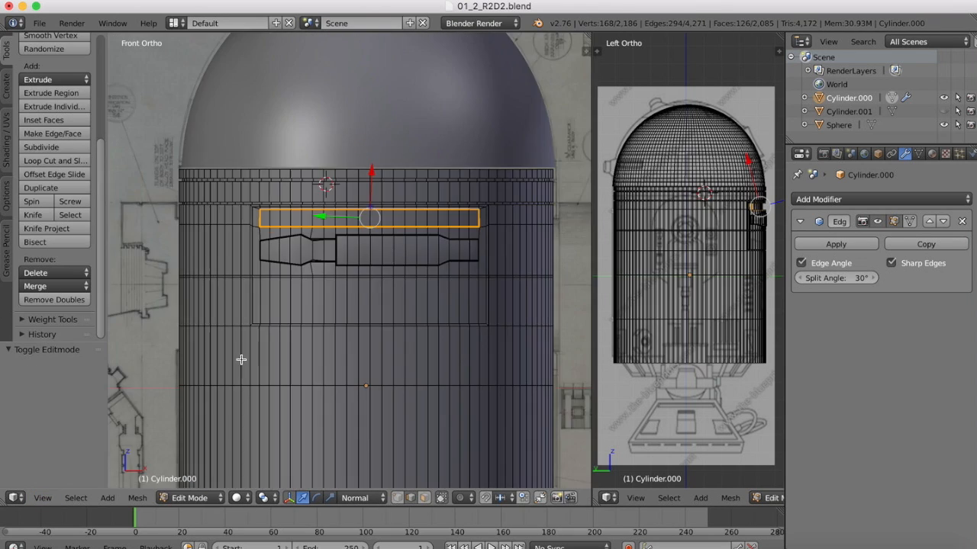
scroll(242, 359, up, 2)
key(shift+z)
scroll(304, 305, up, 3)
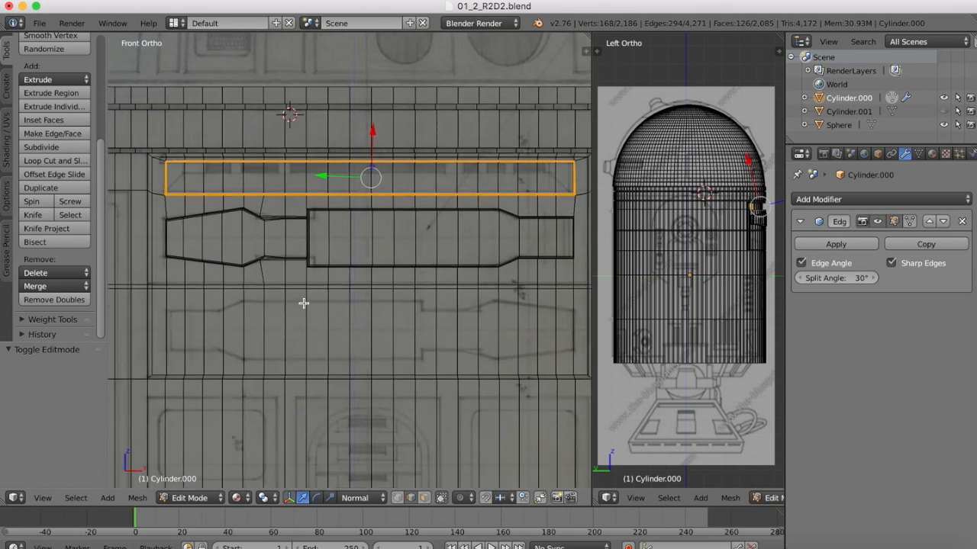
click(33, 214)
ctrl+click(156, 328)
ctrl+click(210, 329)
key(Return)
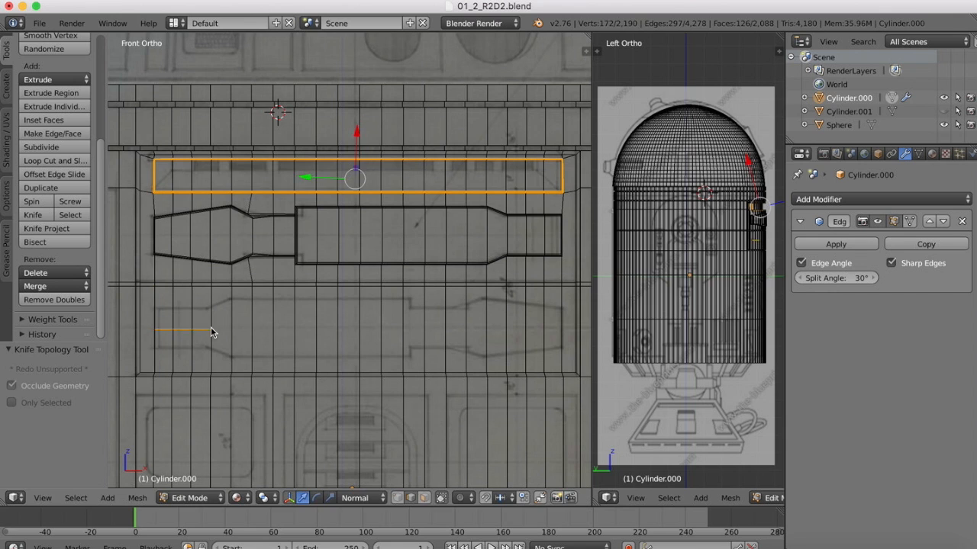
right_click(249, 328)
alt+right_click(201, 329)
mouse_move(184, 375)
mouse_down()
mouse_move(183, 352)
mouse_move(181, 393)
mouse_up()
- Knife-cut the lower edge of the same narrow end to match the blueprint
click(33, 216)
ctrl+click(155, 332)
ctrl+click(210, 331)
key(Return)
- Knife-cut the upper edge of the lower slot piece's wide section and move the cut onto the blueprint line
click(35, 217)
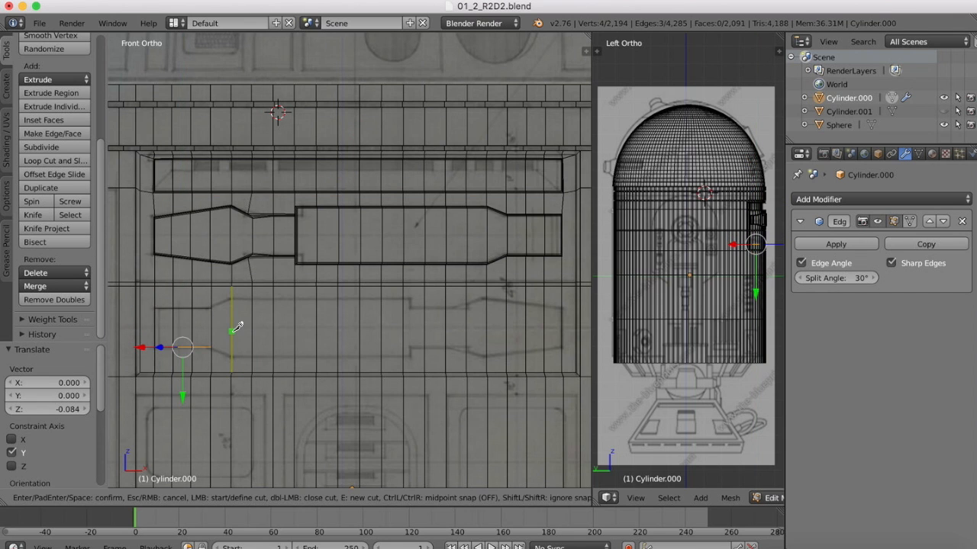
ctrl+click(402, 329)
key(Return)
key(c)
middle_drag(211, 348, 186, 346)
drag(319, 379, 320, 349)
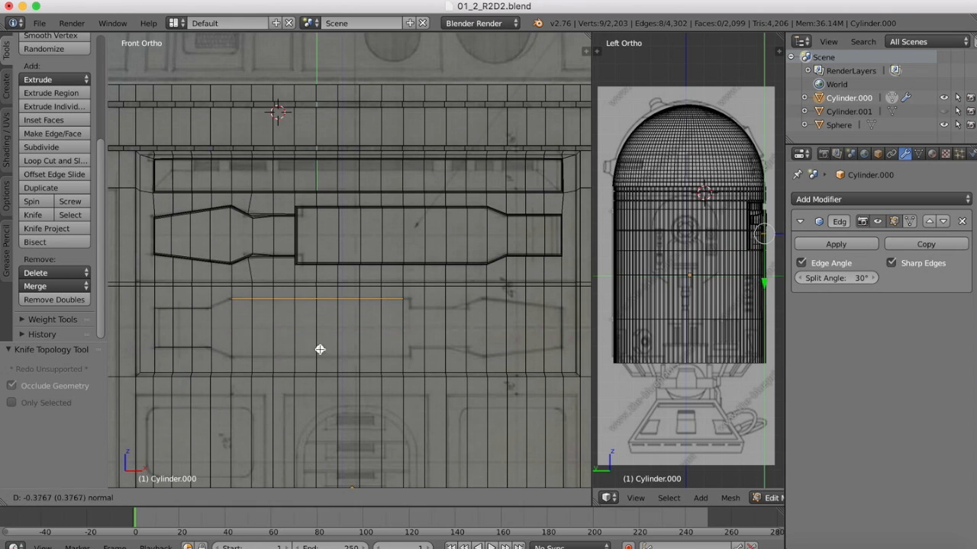
- Knife-cut the lower edge of the wide section and move the cut down onto the blueprint line
click(34, 216)
ctrl+click(232, 335)
ctrl+click(403, 336)
middle_drag(267, 295, 233, 298)
drag(317, 384, 316, 405)
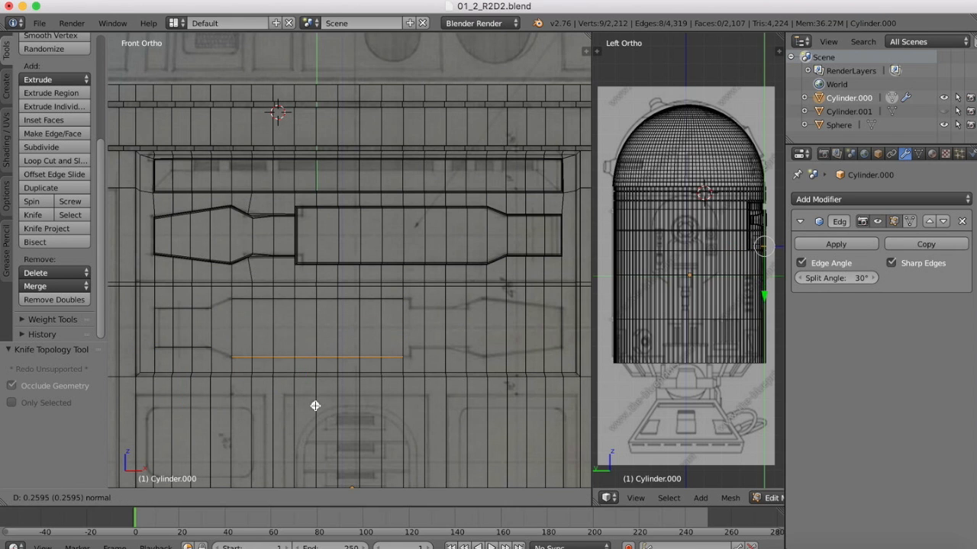
- Join the narrow end to the wide section with diagonal knife cuts along the upper and lower outline
click(33, 216)
click(212, 308)
click(231, 299)
key(Return)
key(k)
click(231, 357)
click(211, 347)
key(Return)
- Select all faces of the newly outlined lower slot piece and extrude them slightly outward
click(424, 498)
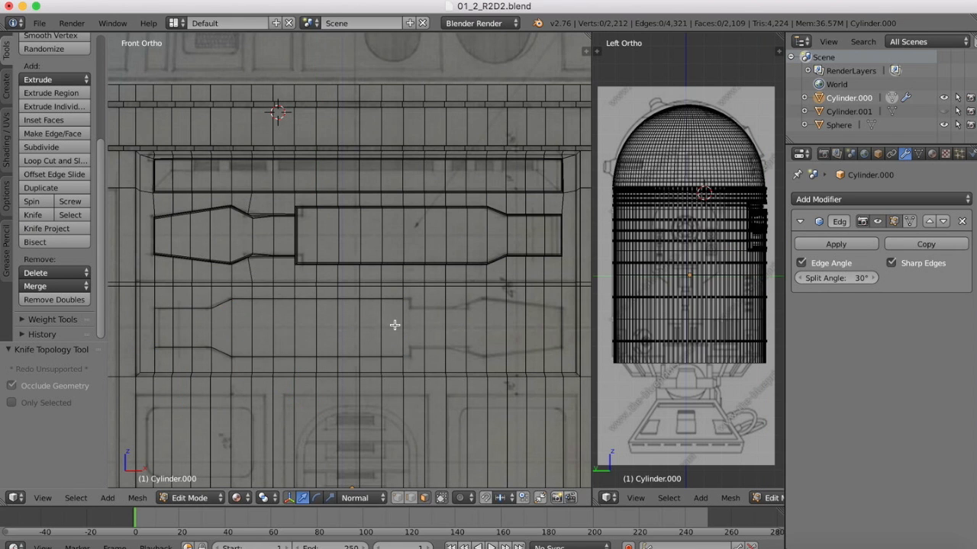
key(c)
drag(395, 327, 164, 328)
key(Escape)
middle_drag(387, 234, 410, 264)
scroll(409, 264, down, 3)
key(e)
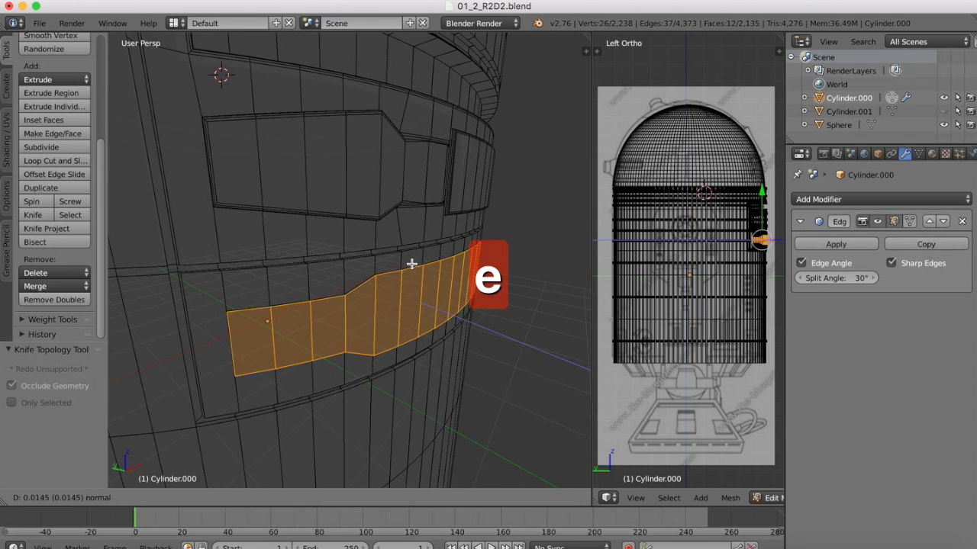
click(414, 266)
- Select the extruded piece's whole front outline and bevel it with 3 segments and a 0.005 offset
right_click(233, 343)
shift+right_click(252, 312)
shift+right_click(307, 313)
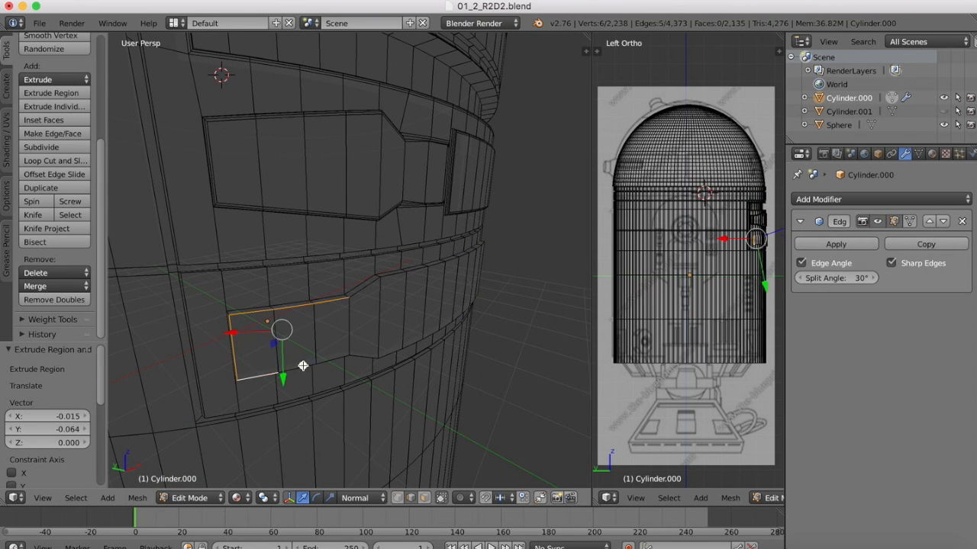
shift+right_click(388, 354)
shift+right_click(393, 272)
middle_drag(393, 305, 267, 305)
shift+right_click(243, 263)
shift+right_click(251, 330)
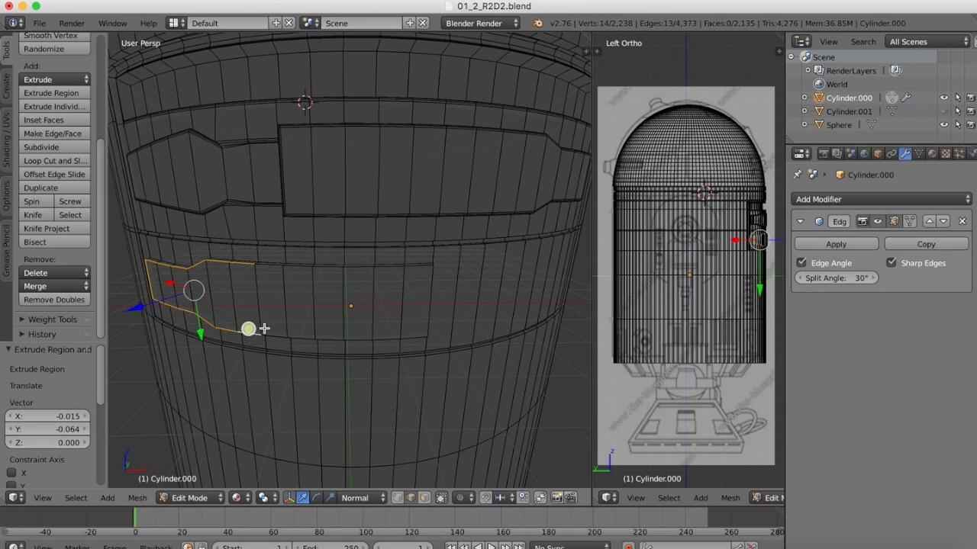
shift+right_click(329, 269)
shift+right_click(432, 301)
middle_drag(329, 272, 364, 277)
key(ctrl+b)
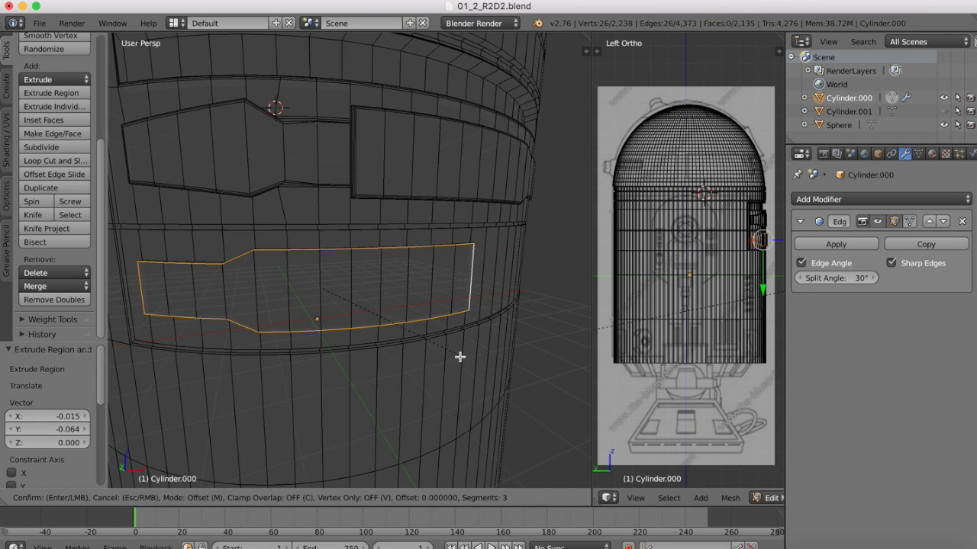
right_click(488, 371)
key(ctrl+b)
click(469, 285)
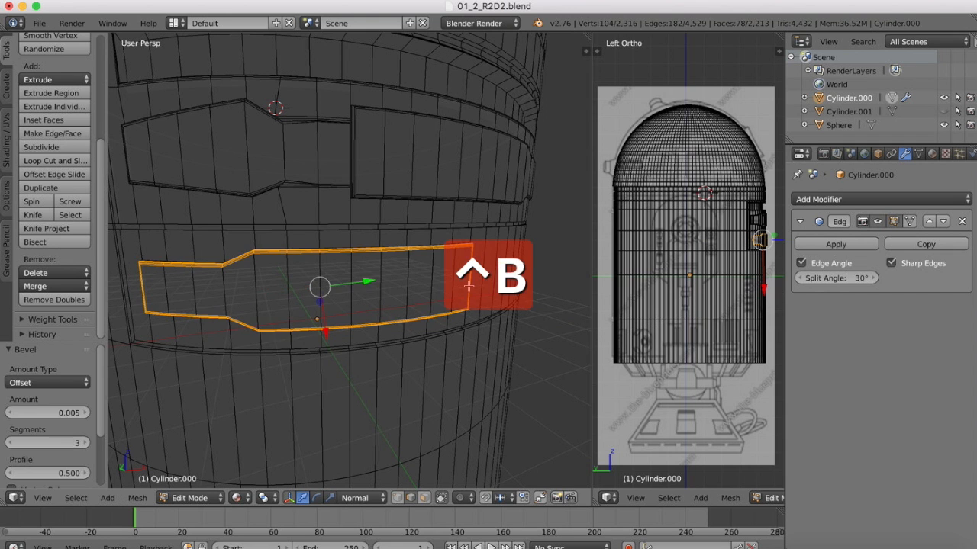
- In front view, knife-cut the upper and lower outlines of the lower slot's tapered end and neck along the blueprint
middle_drag(469, 286, 428, 286)
click(13, 499)
click(43, 499)
click(63, 410)
middle_drag(432, 244, 381, 252)
scroll(382, 252, up, 2)
click(43, 499)
click(64, 411)
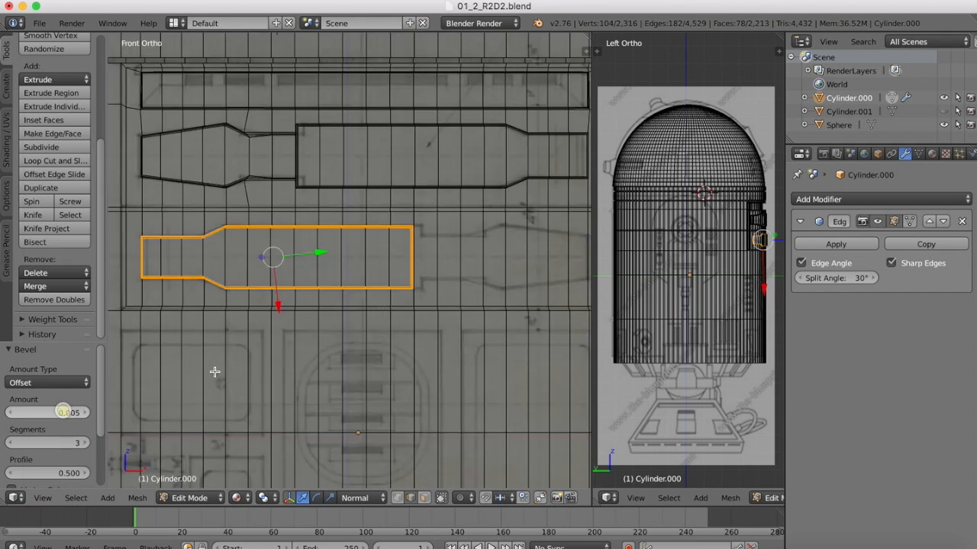
shift+middle_drag(493, 308, 378, 308)
scroll(370, 251, up, 2)
click(32, 215)
click(516, 227)
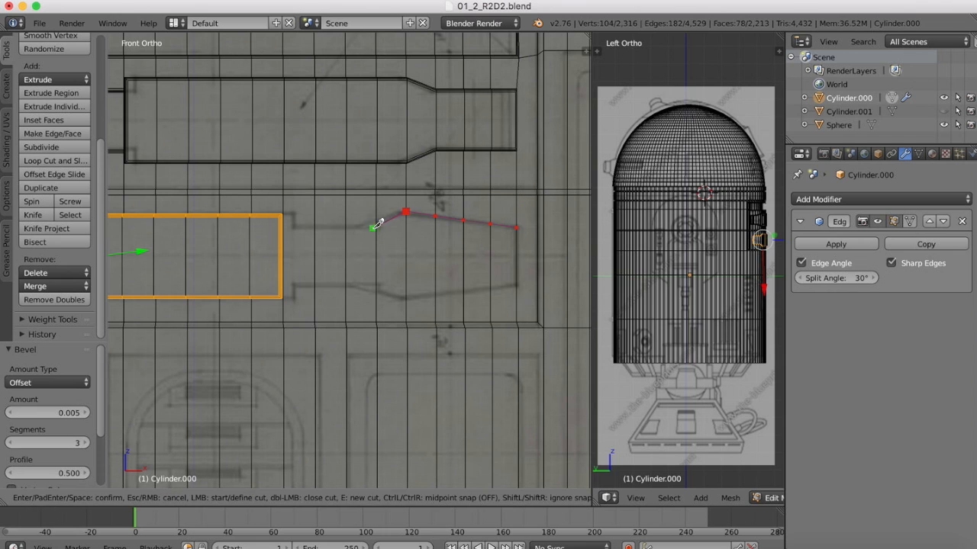
click(289, 223)
key(Return)
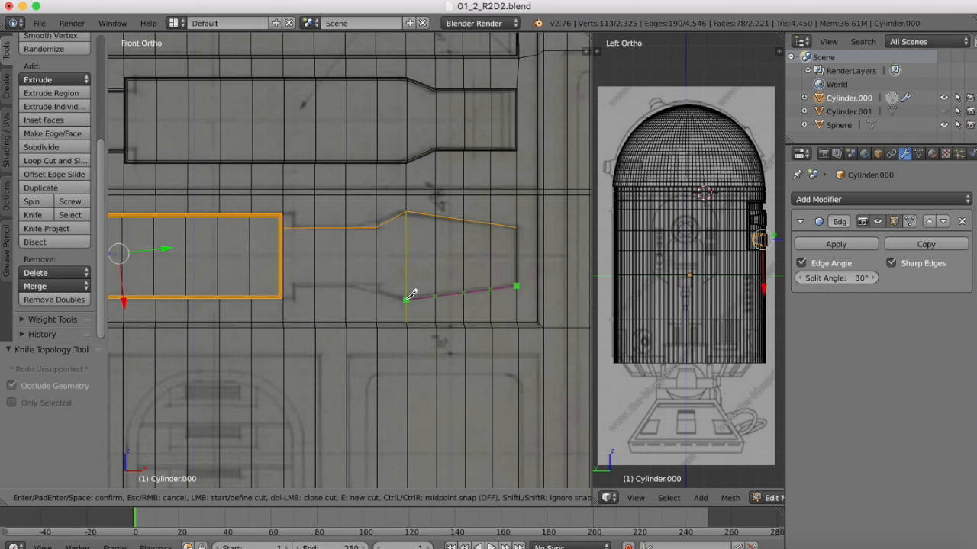
click(292, 279)
key(Return)
- Try extruding two neck faces and then the tapered end's faces, and undo these extrusions
key(b)
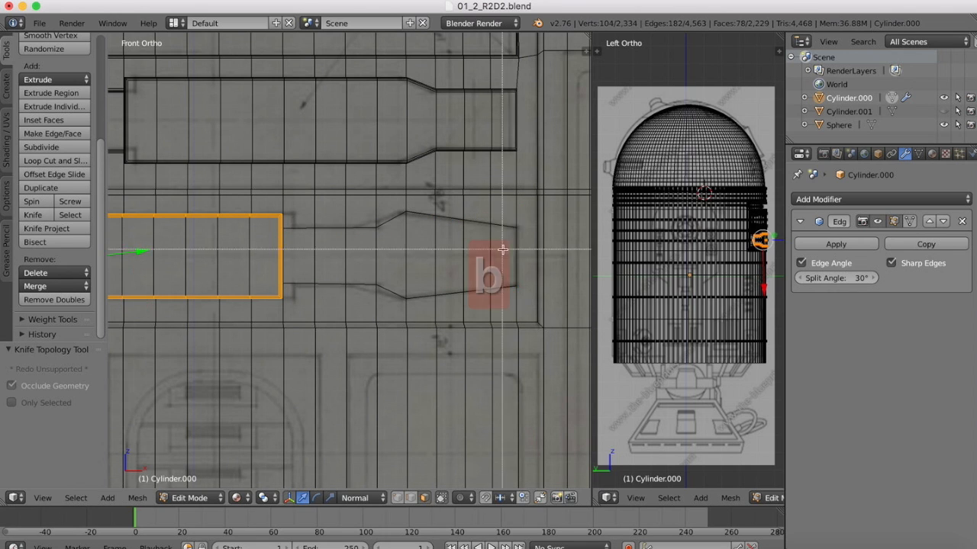
right_click(327, 248)
shift+right_click(310, 255)
middle_drag(346, 196, 301, 200)
key(e)
click(313, 269)
middle_drag(314, 268, 405, 251)
shift+right_click(310, 241)
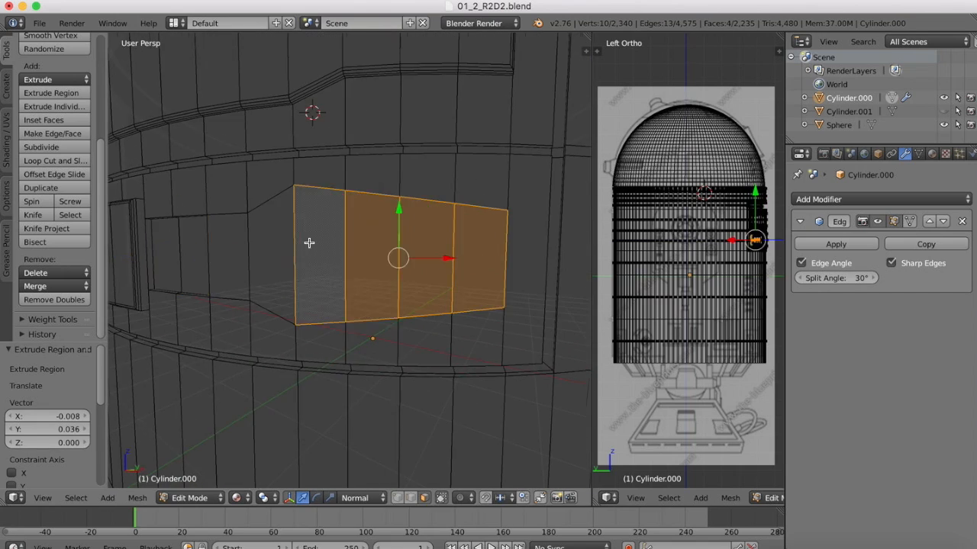
middle_drag(310, 242, 309, 243)
shift+right_click(246, 276)
key(e)
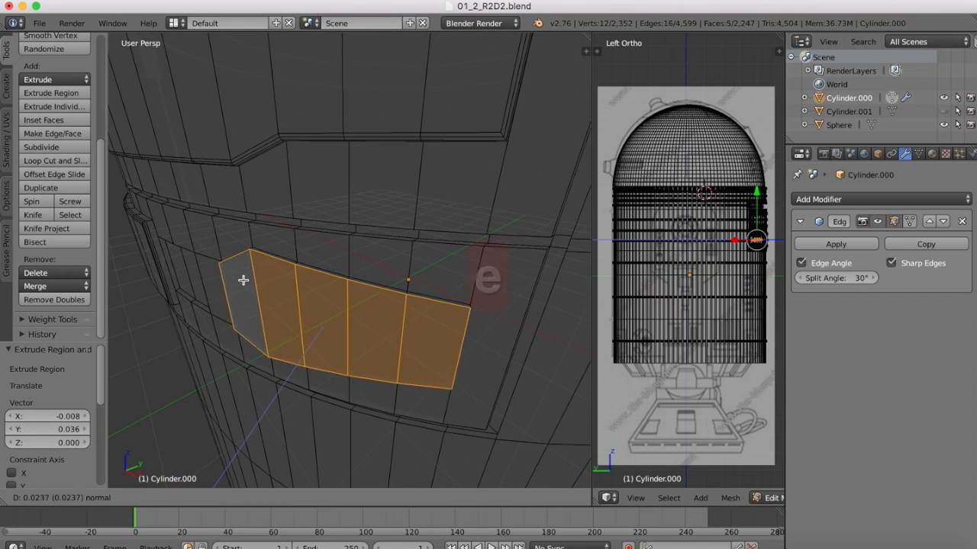
click(244, 282)
middle_drag(243, 282, 471, 180)
key(super+z)
key(super+z)
key(super+z)
- Add the remaining neck face to the selection and extrude the neck outward
shift+right_click(375, 249)
middle_drag(376, 249, 381, 252)
key(e)
click(379, 270)
- Merge the doubled upper and lower vertices at the neck's junction with the tapered end, using At Last
right_click(436, 282)
middle_drag(436, 282, 443, 282)
click(397, 497)
right_click(451, 185)
shift+right_click(443, 185)
click(42, 286)
click(42, 315)
right_click(446, 339)
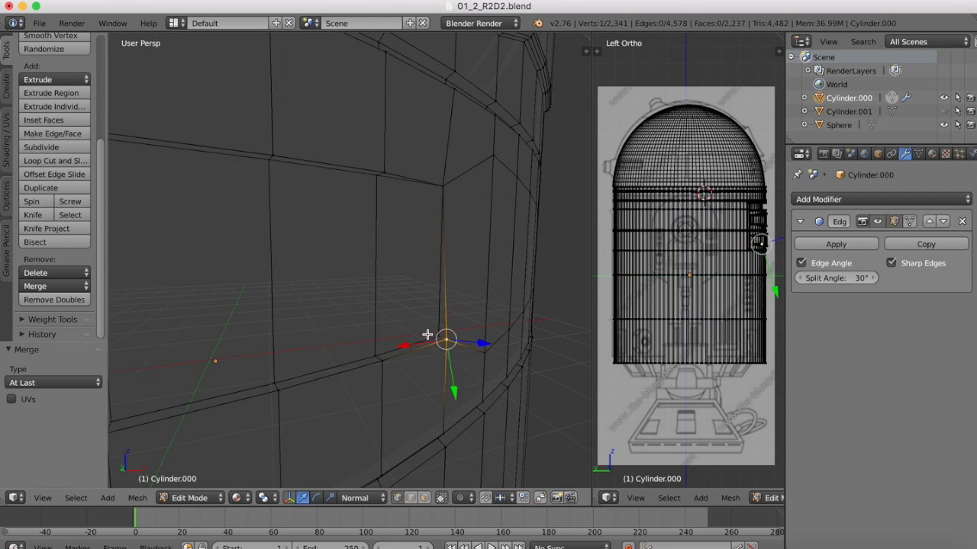
shift+right_click(436, 336)
click(40, 287)
scroll(275, 211, down, 5)
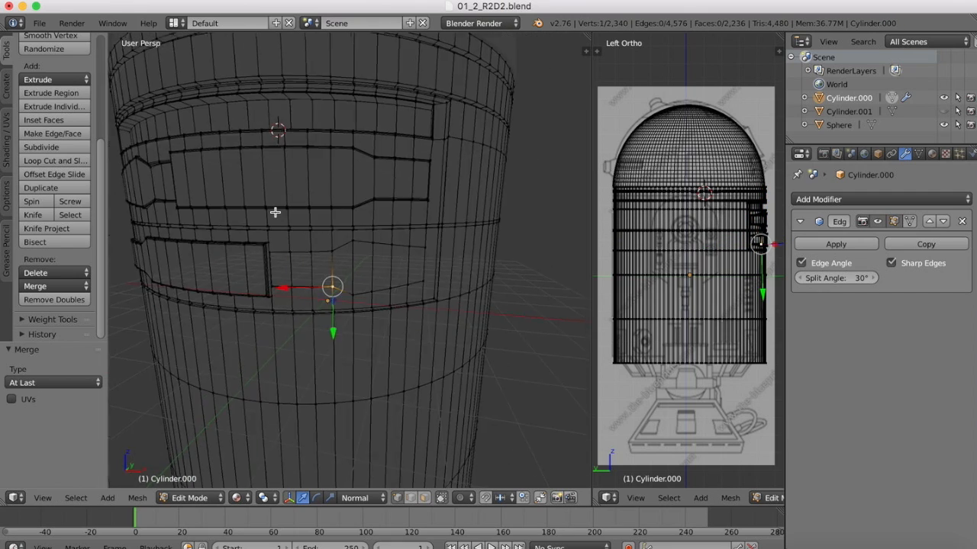
- Switch to solid shading, select the tapered end's faces, and extrude them outward
key(Tab)
key(z)
key(Tab)
scroll(336, 251, up, 3)
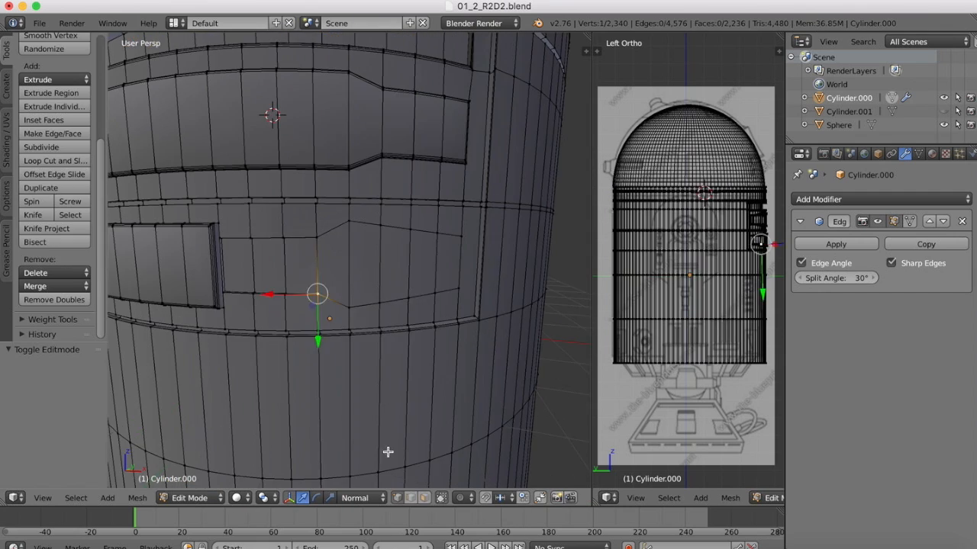
click(427, 498)
right_click(450, 261)
shift+right_click(401, 263)
key(e)
middle_drag(359, 264, 244, 282)
click(316, 270)
- Merge the loose vertex pairs on the extruded tapered end's upper and lower edges with At Last
click(396, 497)
right_click(446, 194)
shift+right_click(434, 197)
click(36, 287)
click(42, 315)
click(56, 293)
click(46, 315)
- Select the outline edges of the tapered end together with the neck's upper and lower edges and bevel them
scroll(306, 282, down, 3)
click(409, 497)
right_click(490, 271)
shift+right_click(473, 229)
shift+right_click(449, 252)
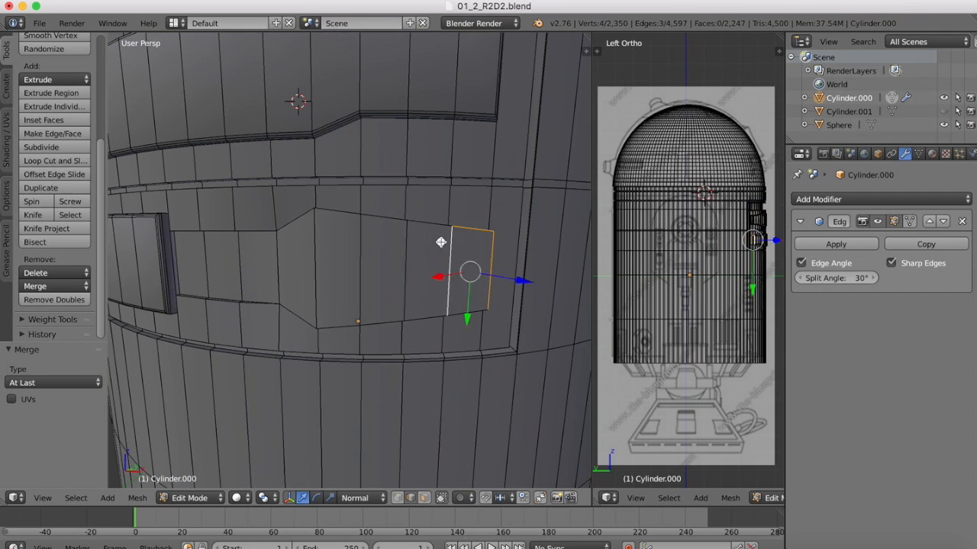
shift+right_click(465, 314)
middle_drag(466, 313, 466, 318)
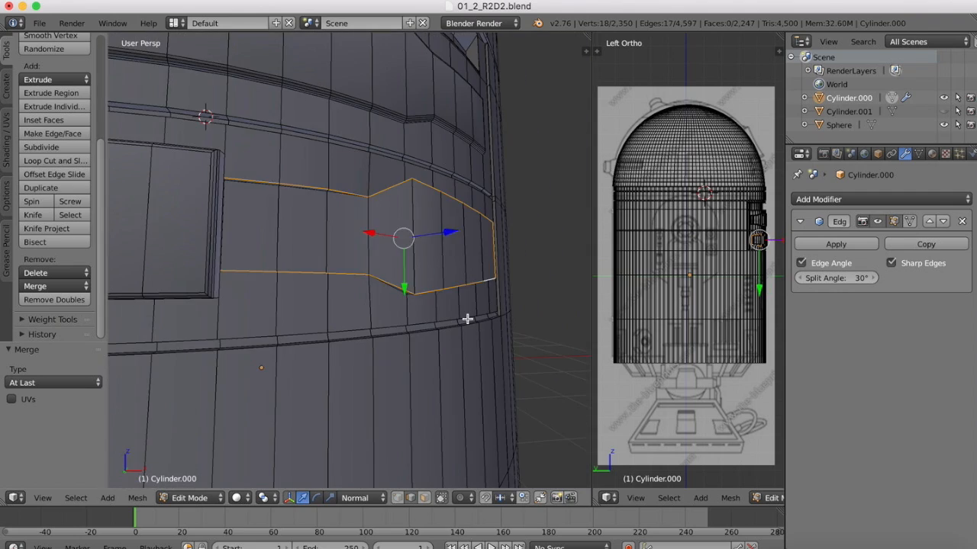
key(ctrl+b)
click(307, 221)
- Inspect the beveled slot pieces in Object Mode and set the Edge Split modifier's split angle to 14.4°
key(Tab)
scroll(293, 262, down, 6)
mouse_move(308, 220)
middle_down()
mouse_move(292, 261)
mouse_move(296, 206)
middle_up()
scroll(297, 206, up, 4)
scroll(296, 207, down, 5)
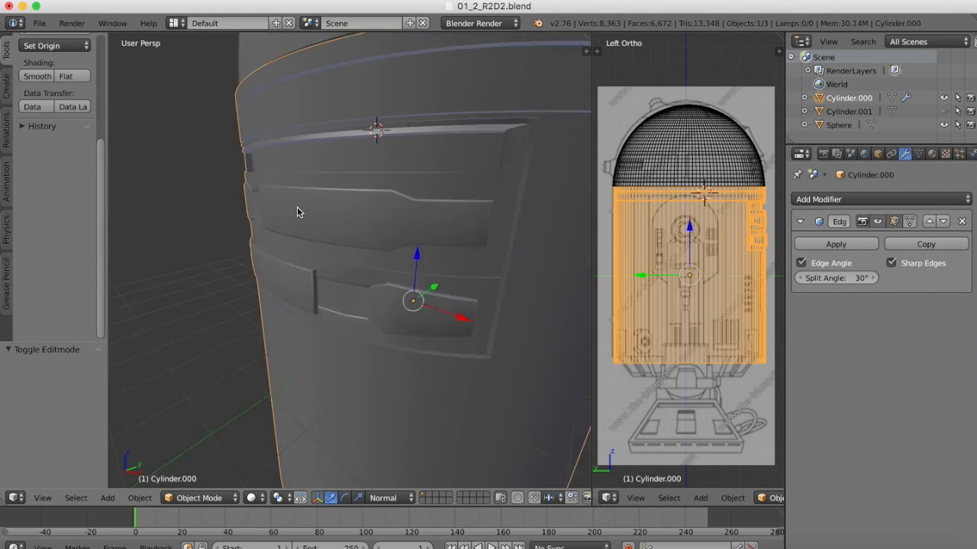
click(43, 498)
click(38, 405)
scroll(342, 238, up, 3)
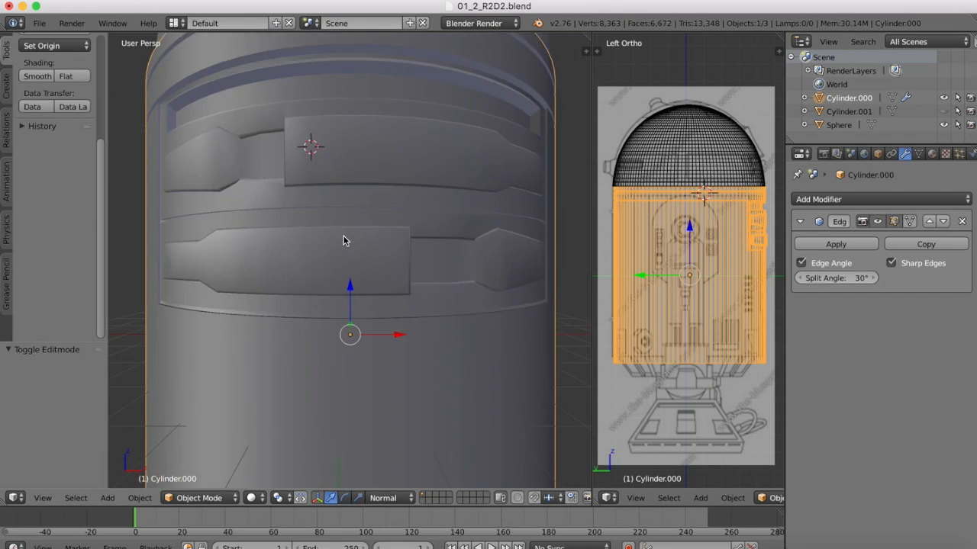
middle_drag(343, 238, 343, 229)
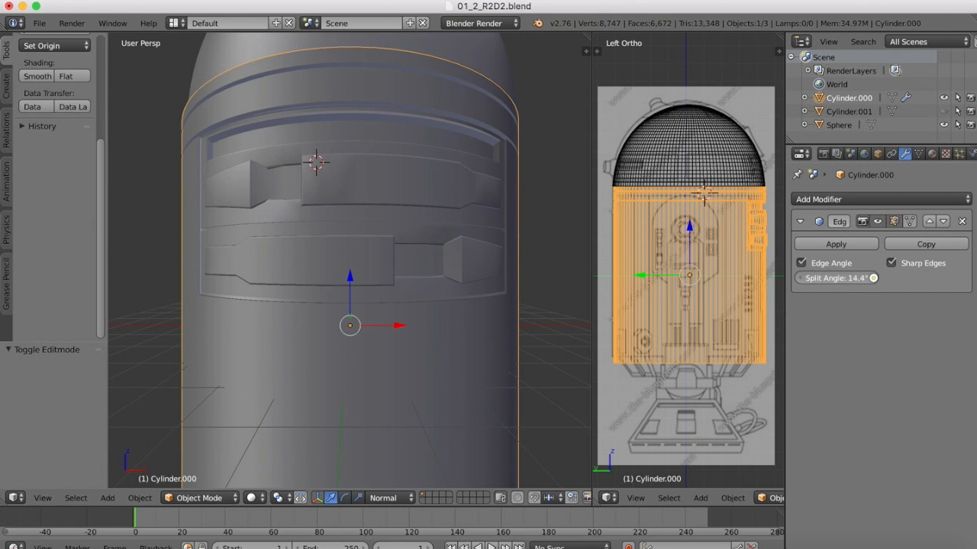
- In Edit Mode, select the front outline edges of the lower slot's wide piece and mark them sharp
middle_drag(397, 137, 397, 172)
key(Tab)
scroll(289, 272, up, 5)
right_click(329, 293)
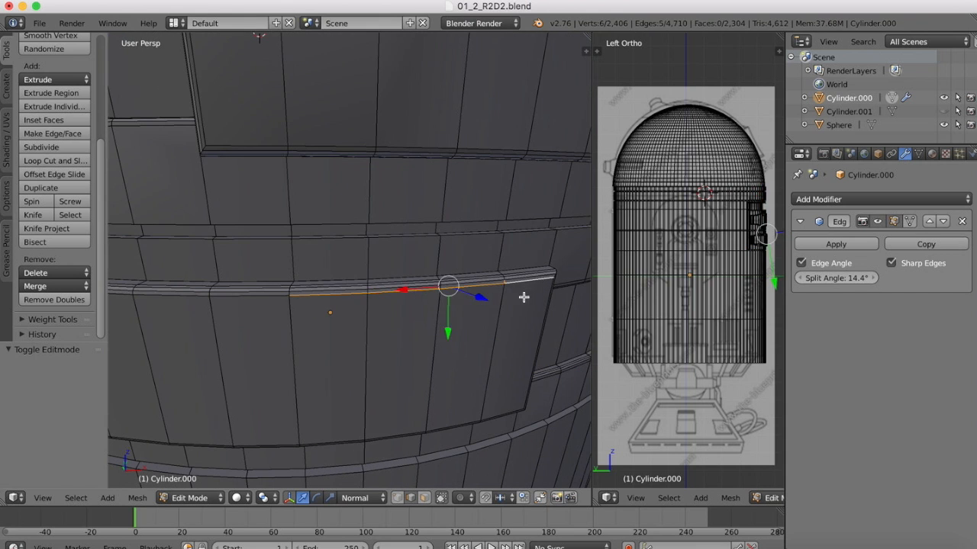
click(137, 498)
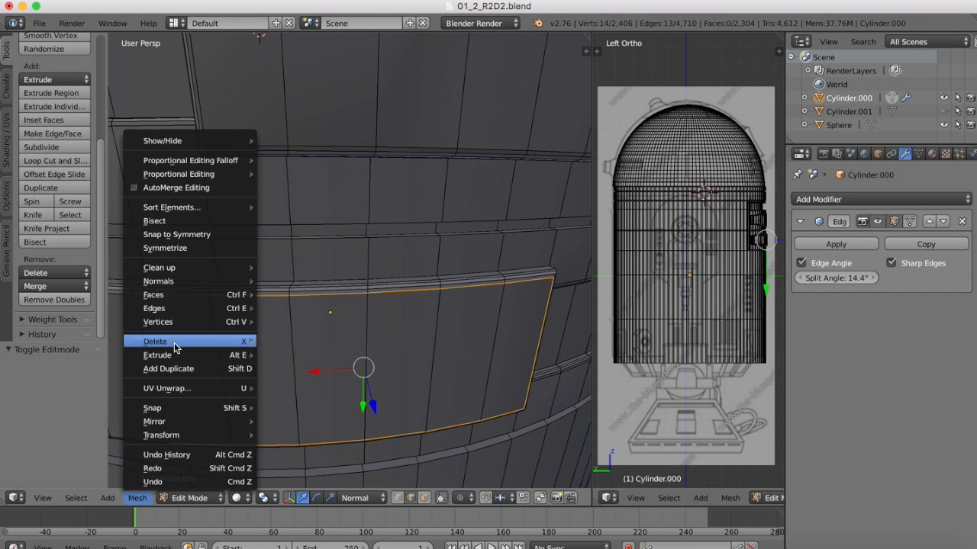
mouse_move(164, 310)
click(322, 102)
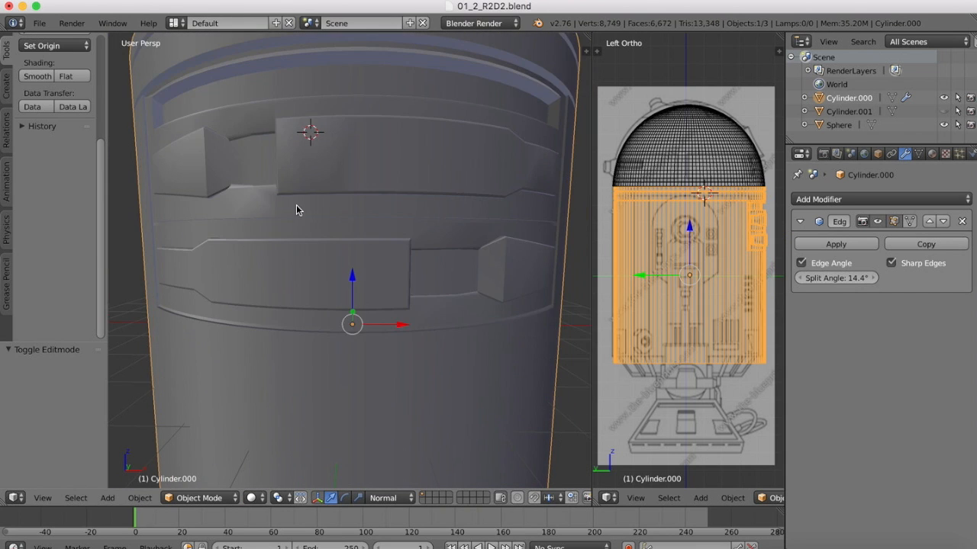
- In Edit Mode, select the complete front outline of the upper slot's wide piece, including its narrow end, and mark those edges sharp
scroll(293, 207, down, 2)
scroll(291, 208, up, 2)
middle_drag(291, 208, 295, 229)
click(207, 498)
click(202, 465)
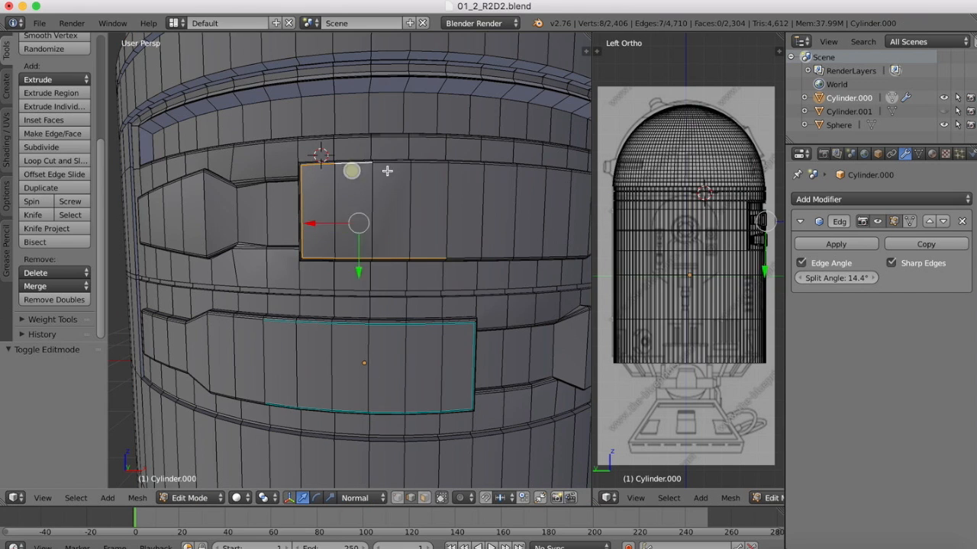
shift+right_click(500, 165)
ctrl+right_click(555, 169)
middle_drag(556, 177, 396, 200)
shift+right_click(354, 175)
shift+right_click(355, 263)
ctrl+right_click(457, 243)
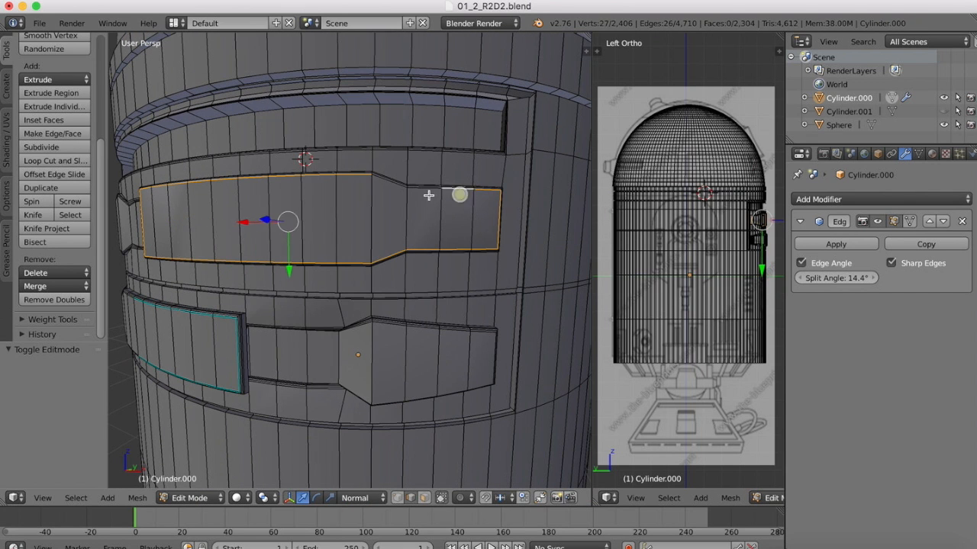
ctrl+right_click(386, 184)
click(137, 498)
mouse_move(163, 308)
click(298, 108)
- Select the remaining front outline edges around the narrow end of the lower slot's wide piece and mark them sharp
middle_drag(229, 184, 305, 178)
right_click(280, 307)
shift+right_click(270, 391)
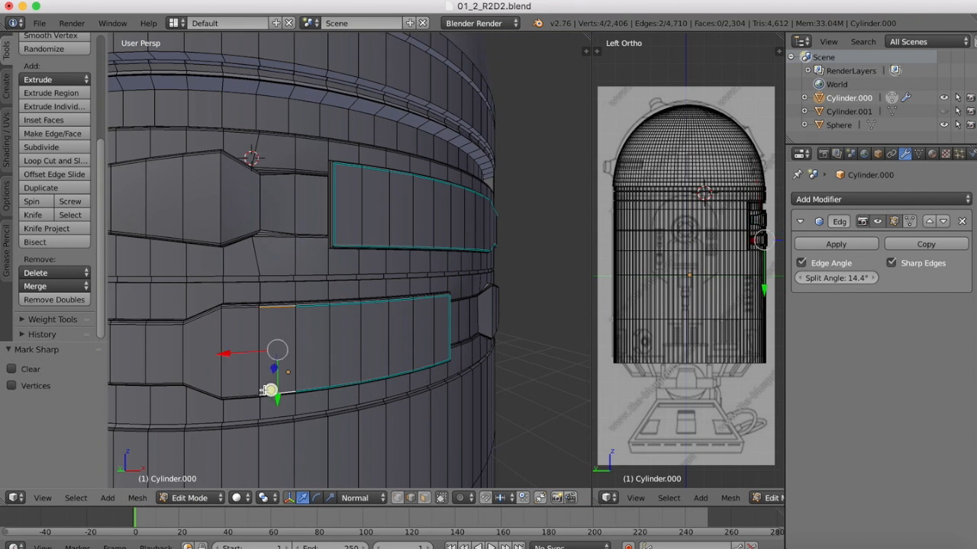
ctrl+right_click(202, 392)
shift+right_click(241, 307)
middle_drag(210, 311, 249, 313)
ctrl+right_click(191, 350)
ctrl+right_click(277, 380)
click(138, 498)
click(283, 205)
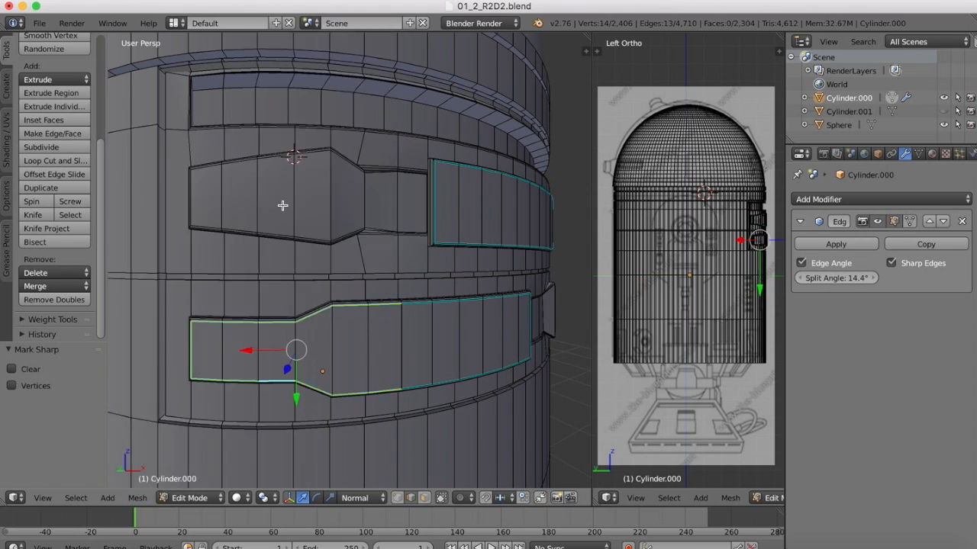
- Select the outline edges of the lower slot's tapered end together with the neck's upper and lower edges and mark them sharp
scroll(282, 206, down, 3)
key(Tab)
middle_drag(283, 205, 346, 283)
scroll(346, 284, up, 3)
key(Tab)
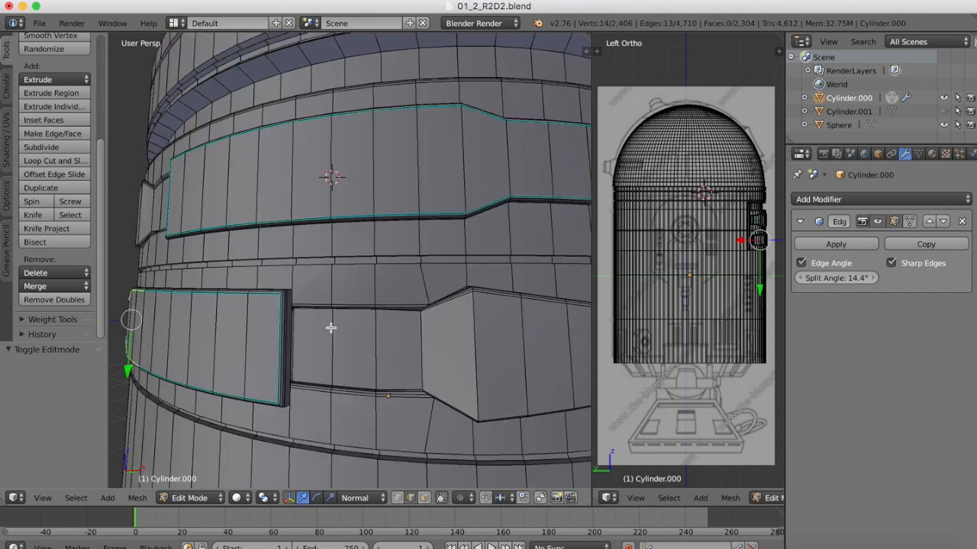
middle_drag(330, 327, 397, 358)
right_click(398, 360)
scroll(358, 289, down, 2)
shift+right_click(480, 324)
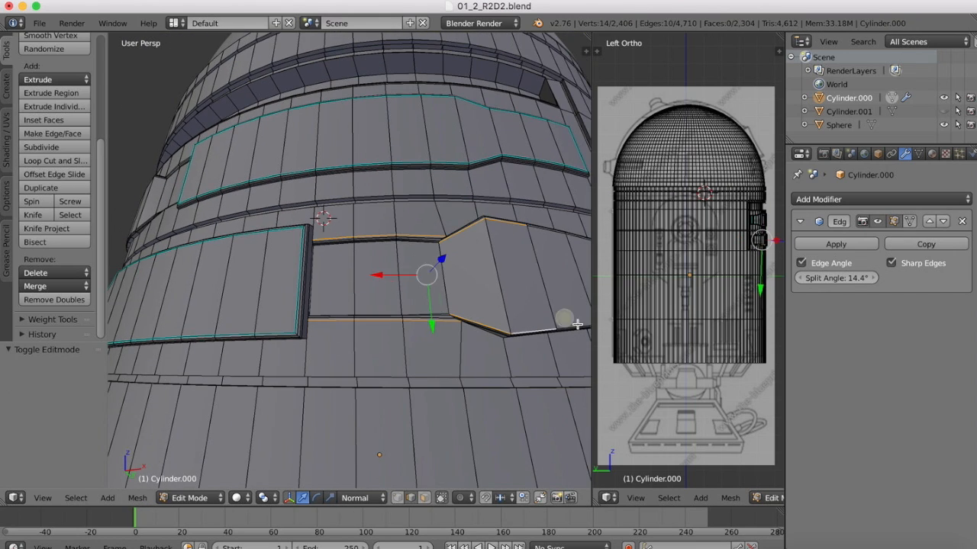
middle_drag(577, 325, 352, 244)
shift+right_click(353, 243)
click(134, 495)
click(262, 220)
- Mark the outline edges of the upper slot's tapered end and its neck's upper and lower edges sharp, then return to Object Mode
middle_drag(262, 221, 303, 205)
key(Tab)
scroll(268, 232, down, 6)
scroll(303, 206, up, 4)
click(183, 498)
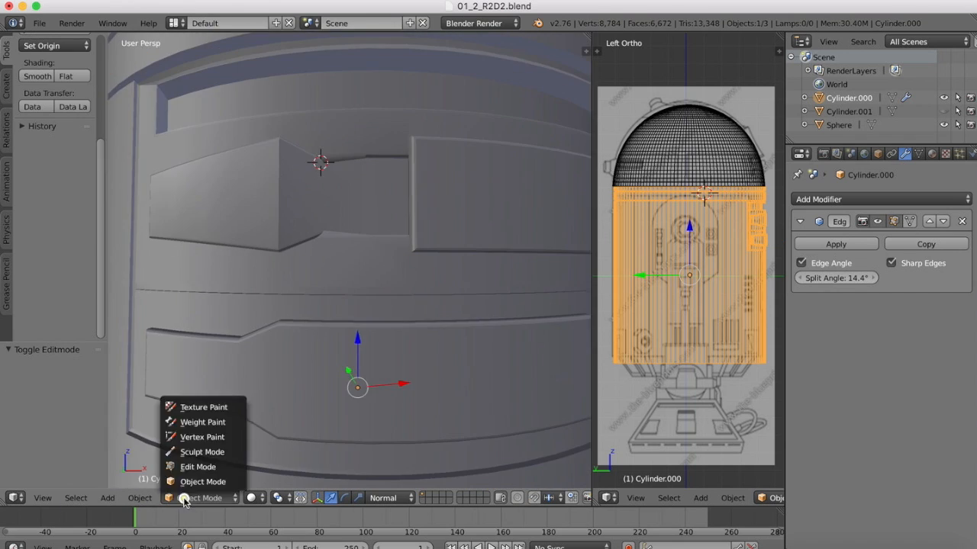
click(189, 466)
shift+middle_drag(374, 158, 391, 166)
alt+right_click(392, 167)
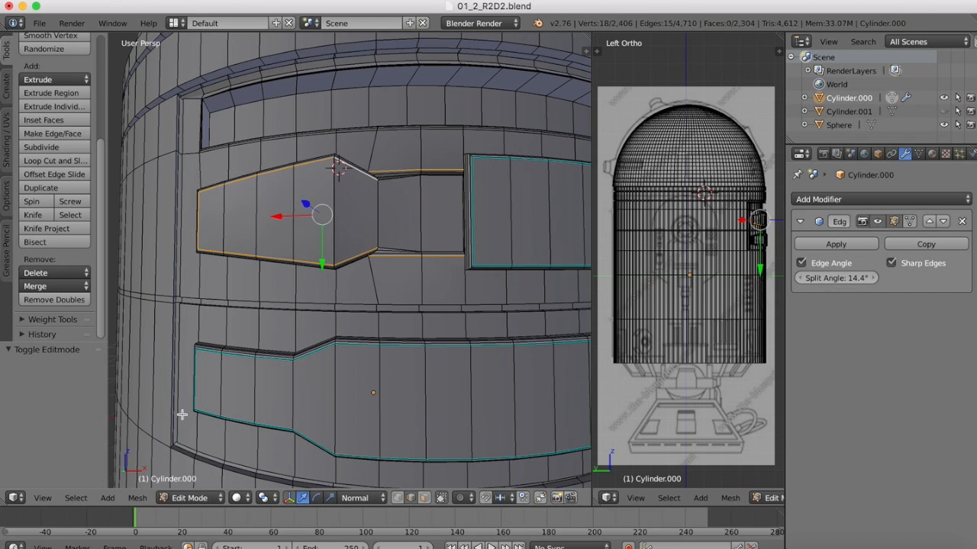
click(138, 498)
mouse_move(152, 307)
click(292, 102)
key(Tab)
scroll(301, 270, down, 3)
scroll(303, 270, right, 3)
scroll(303, 270, left, 3)
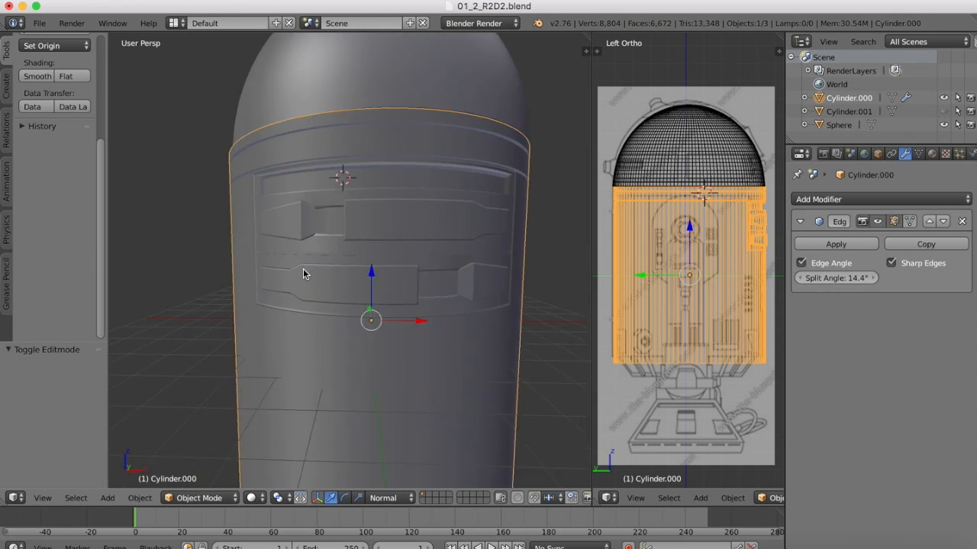